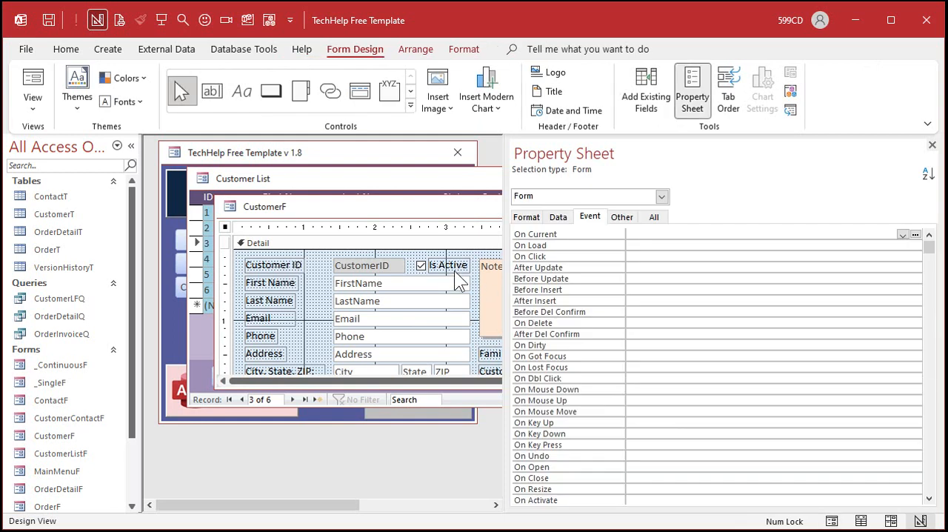
Step: Change the caption of the Is Active check box label on CustomerF to "On Xmas Card List"
left_click_drag(508, 265, 741, 260)
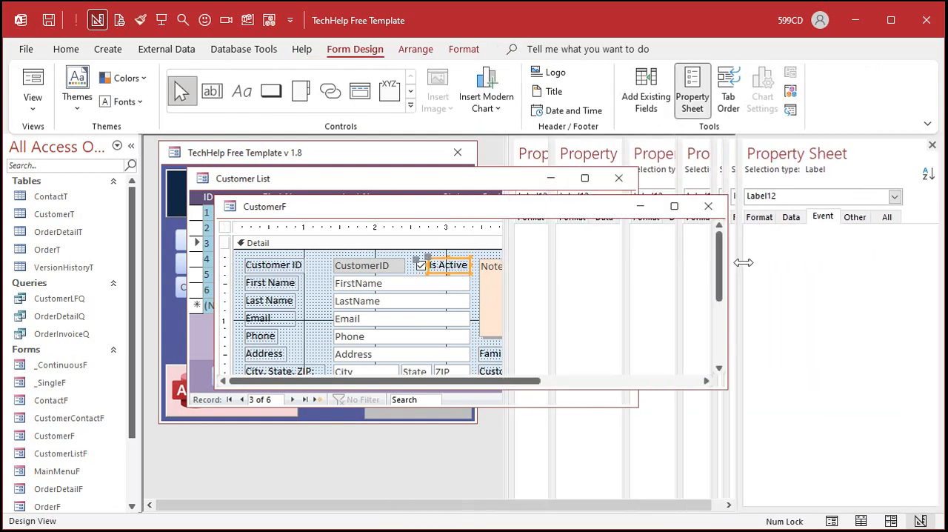
left_click(443, 265)
left_click_drag(434, 264, 511, 258)
type("On Xmas Card List")
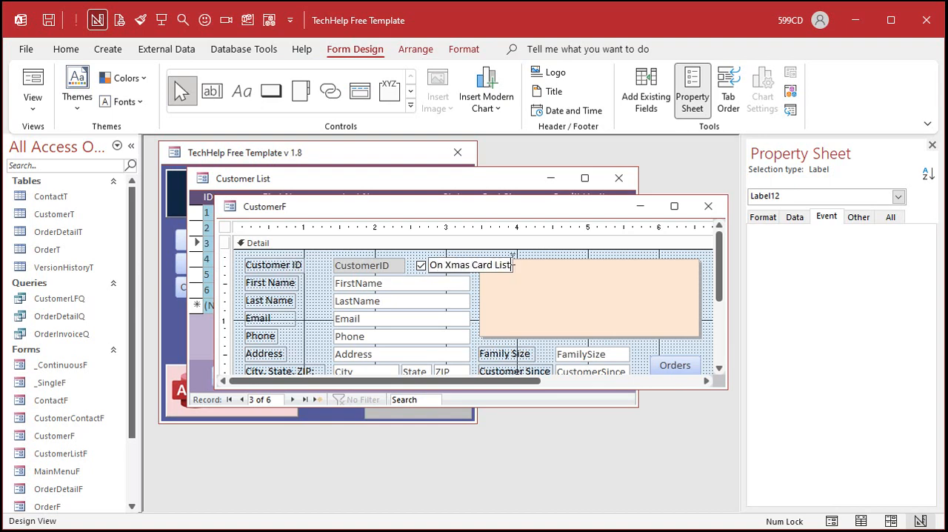
key("Return")
Step: Lower the top of the Notes box on CustomerF so it sits below the On Xmas Card List label
left_click(477, 293)
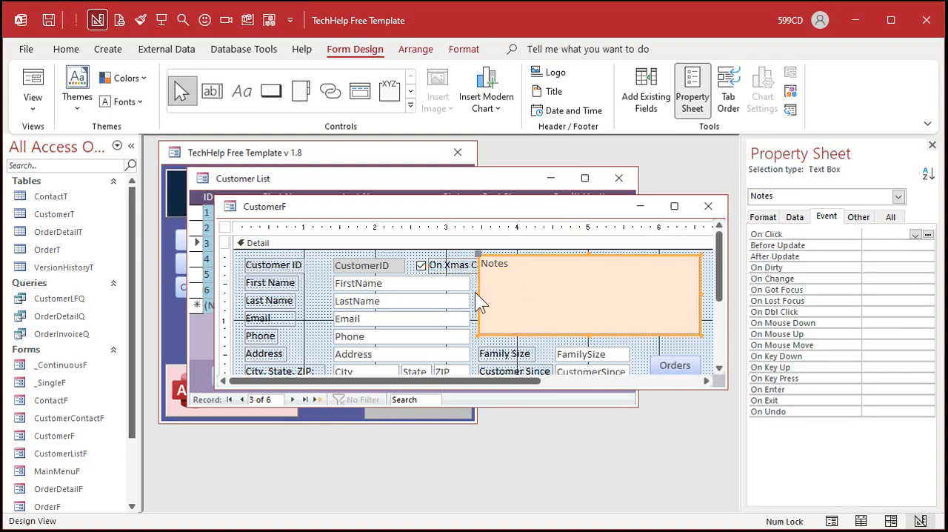
left_click_drag(498, 255, 497, 265)
left_click_drag(589, 267, 587, 276)
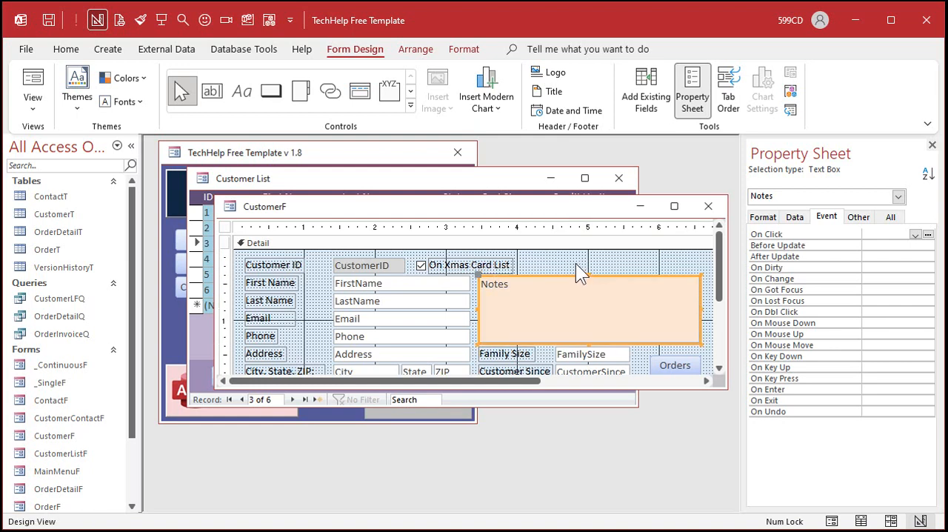
left_click(580, 274)
left_click(453, 264)
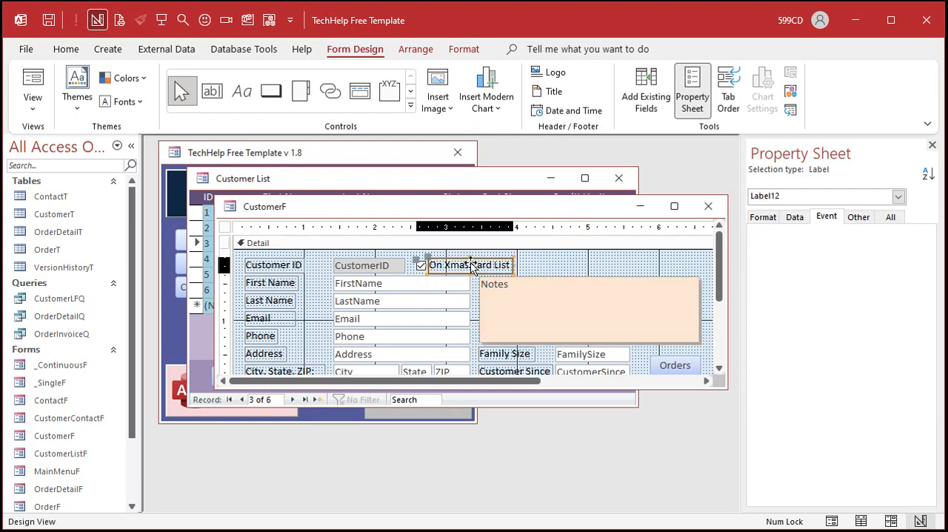
left_click(560, 269)
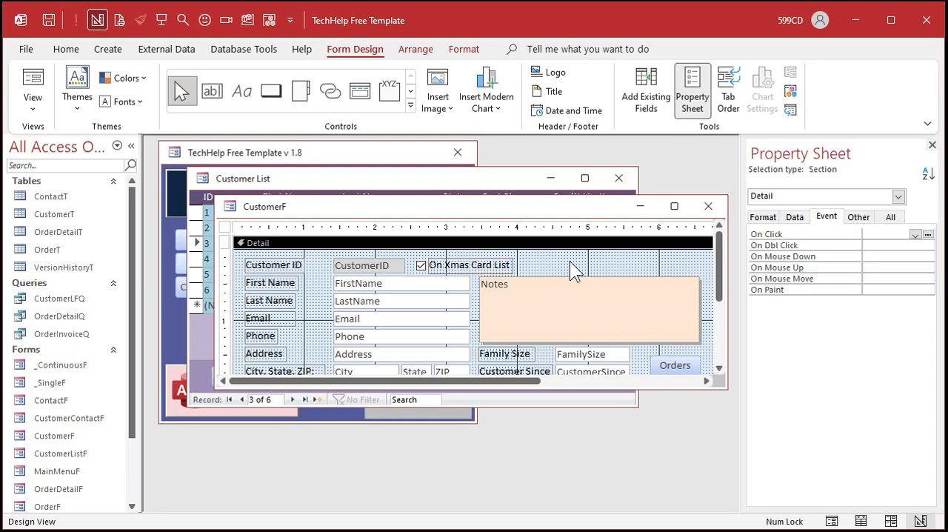
Step: Move CustomerF out of the way and open the Customer List form in Design View in an enlarged window
left_click_drag(526, 206, 718, 320)
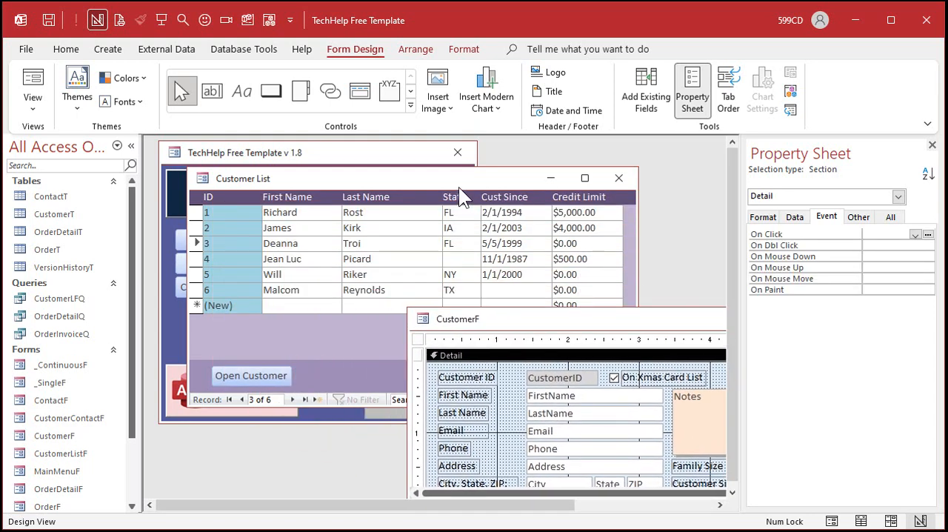
left_click(465, 185)
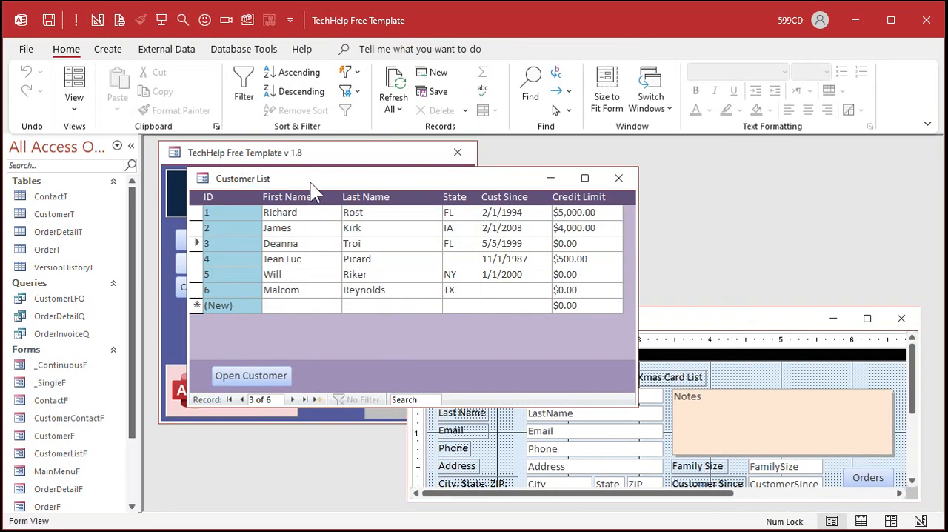
right_click(408, 177)
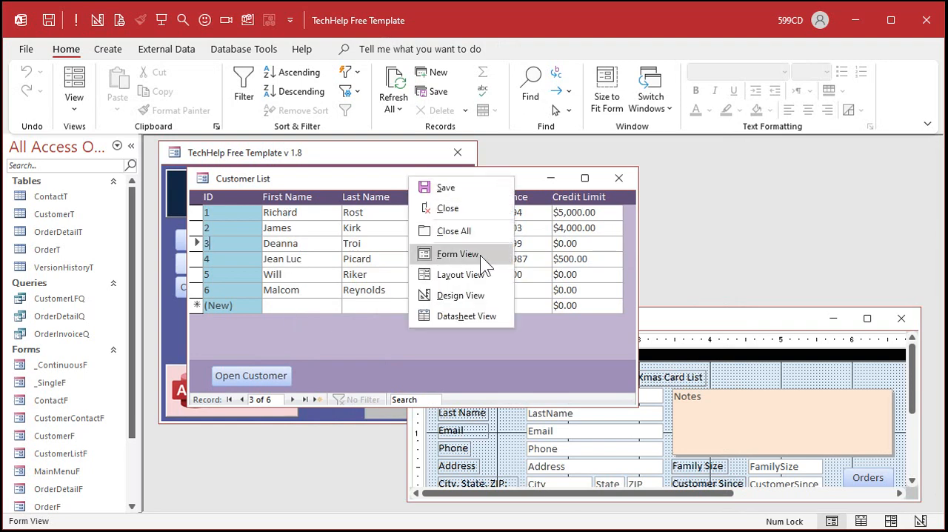
left_click(472, 295)
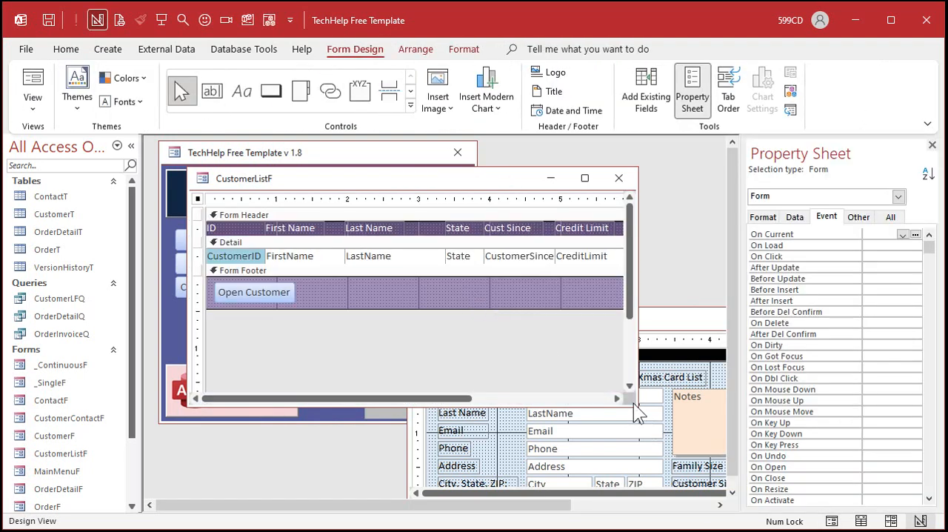
left_click_drag(633, 405, 700, 428)
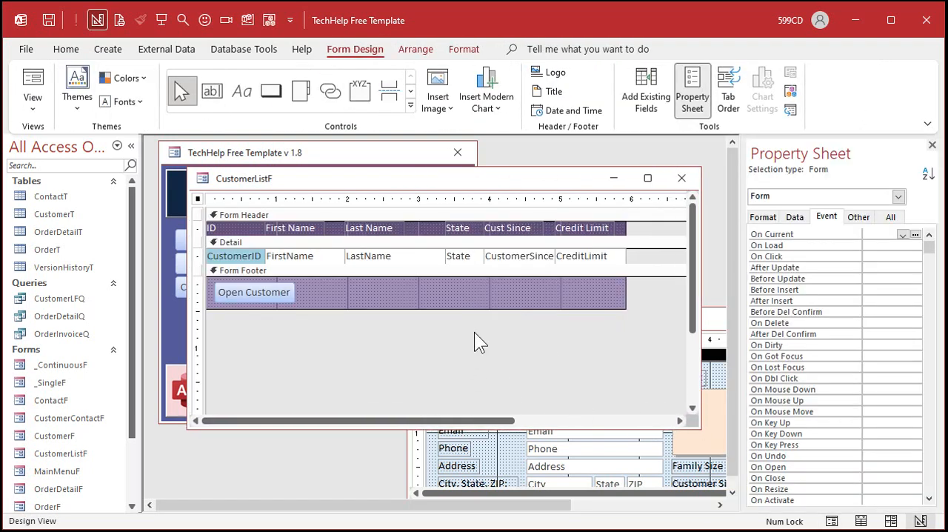
Step: Delete the State and Credit Limit columns, including their header labels, from CustomerListF
left_click(453, 199)
key("Delete")
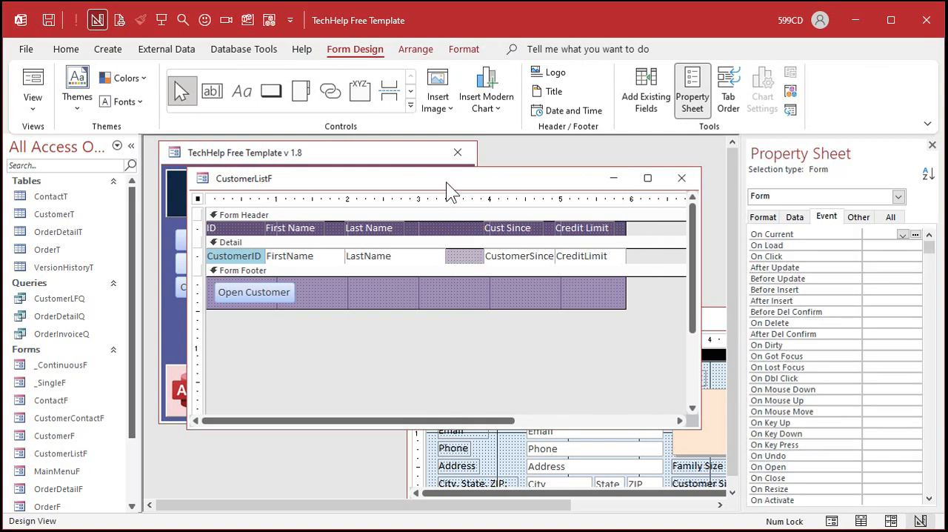
left_click(589, 198)
key("Delete")
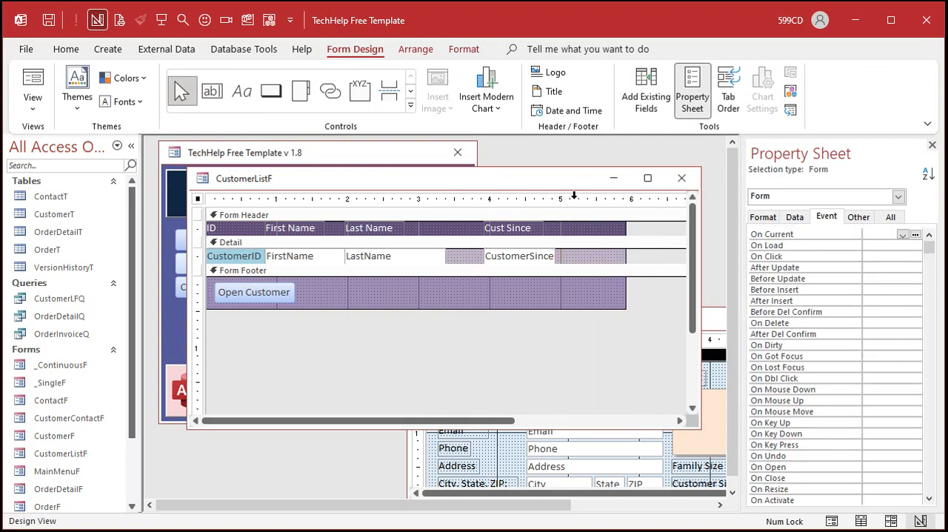
Step: Shift the Cust Since label and CustomerSince field toward the form's right edge to open a gap after LastName
left_click(518, 199)
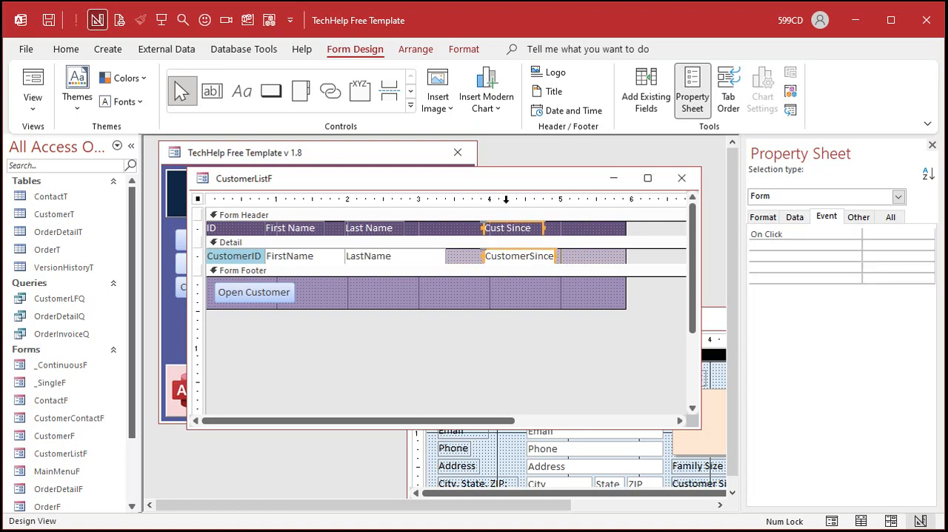
left_click_drag(517, 254, 637, 255)
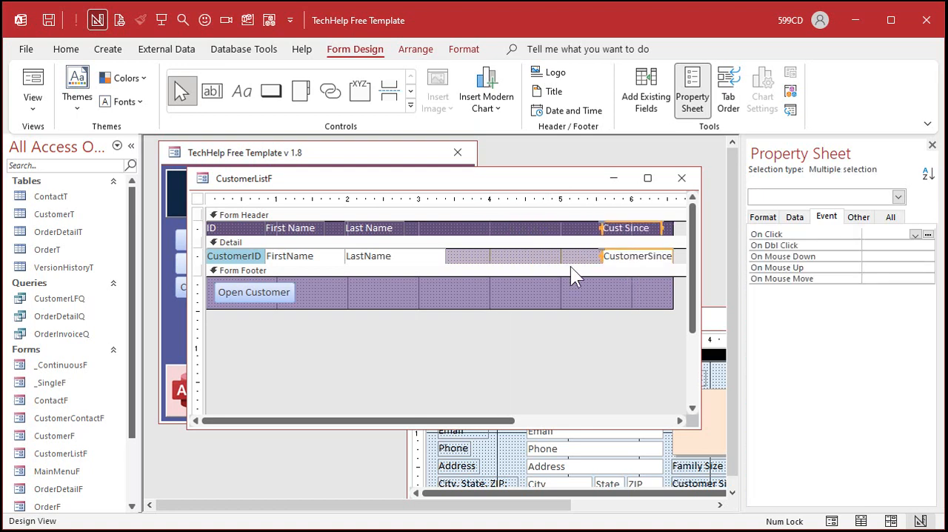
left_click(531, 259)
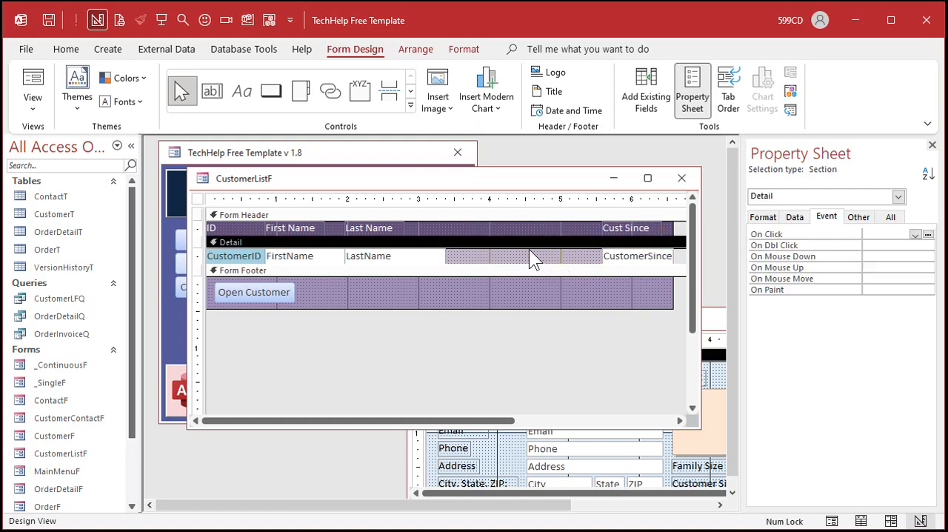
Step: Copy the IsActive check box from CustomerF into the Detail section of CustomerListF, placing it just after LastName
left_click(719, 317)
left_click(614, 377)
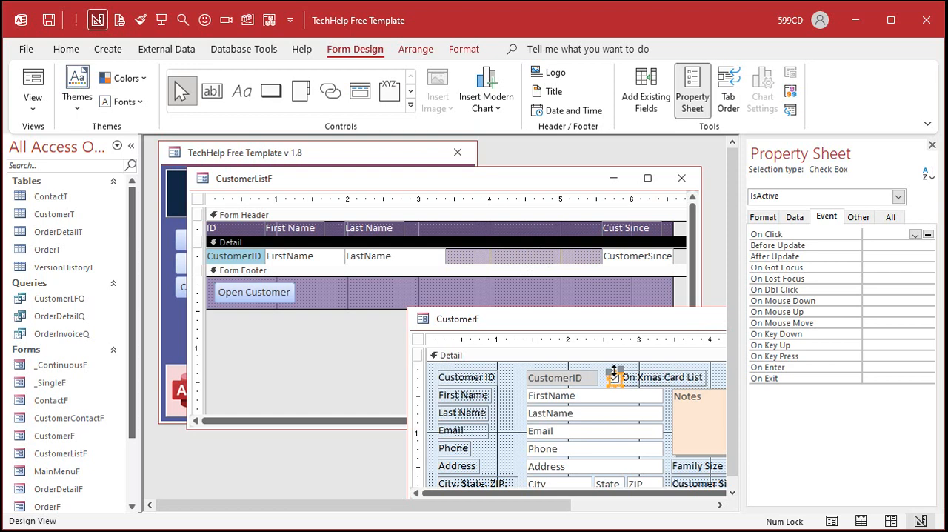
left_click(500, 258)
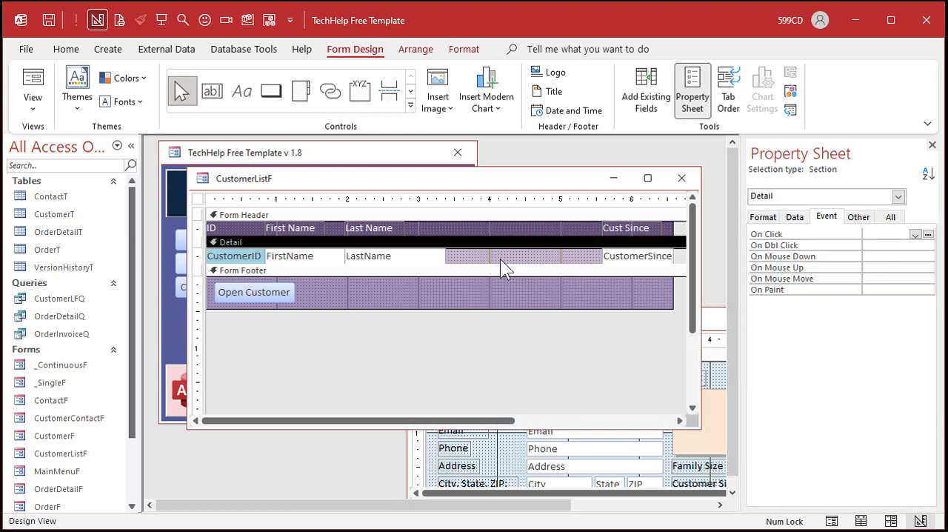
key("ctrl+v")
left_click_drag(274, 257, 560, 252)
left_click_drag(501, 257, 469, 256)
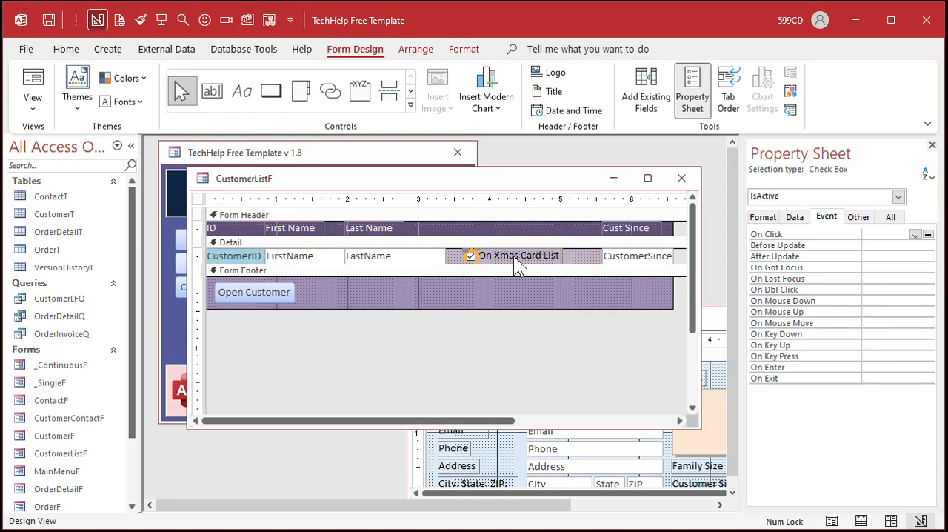
Step: Move the On Xmas Card List label into the Form Header of CustomerListF, above the check box
left_click(513, 255)
key("ctrl+x")
left_click(474, 231)
key("ctrl+v")
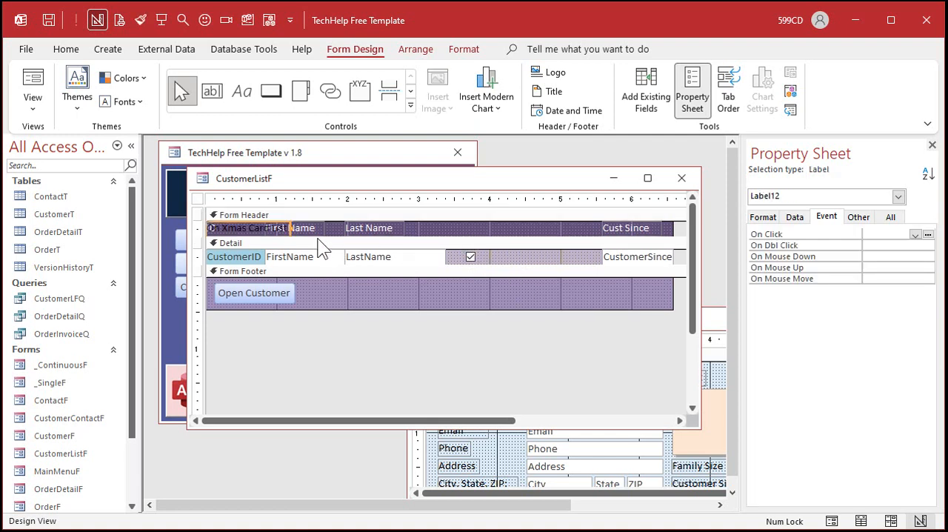
left_click_drag(279, 222, 517, 208)
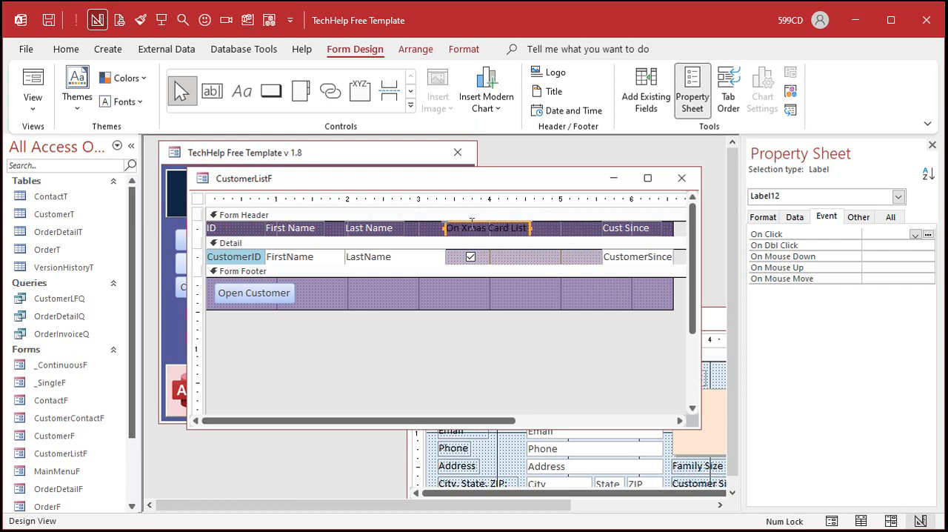
Step: Shorten the check box column's header caption to "On List" and narrow the label to fit
left_click(462, 228)
left_click_drag(462, 227, 530, 226)
key("BackSpace")
type("List")
key("Return")
left_click(532, 229)
left_click_drag(523, 228, 486, 229)
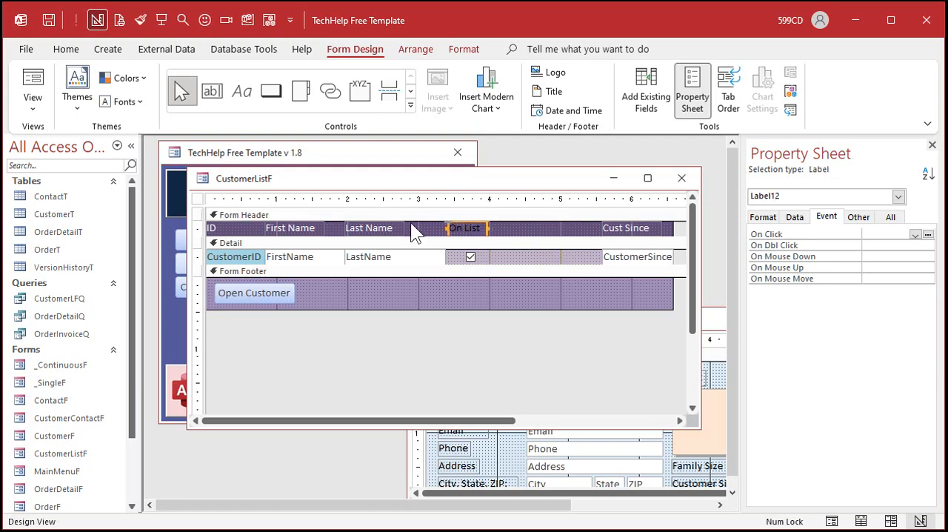
Step: Copy the Last Name header label's formatting onto the On List label with Format Painter
left_click(375, 227)
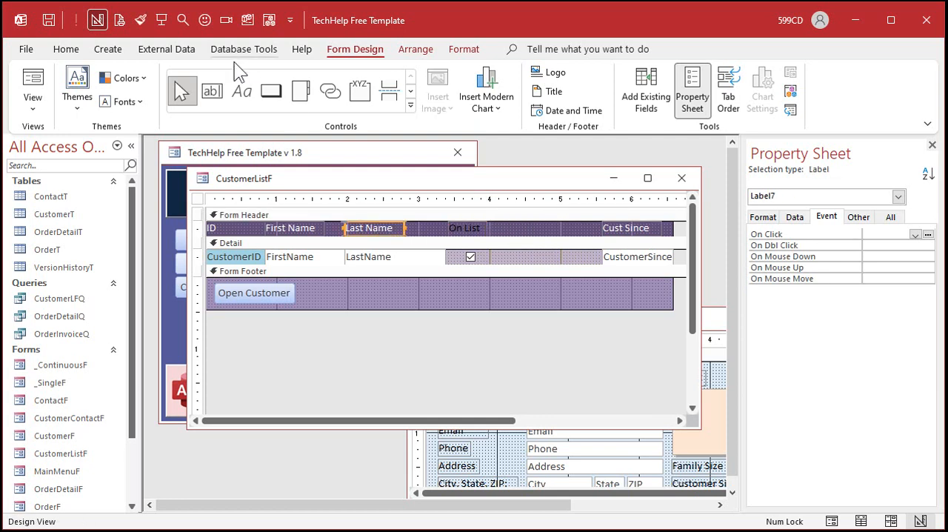
left_click(459, 49)
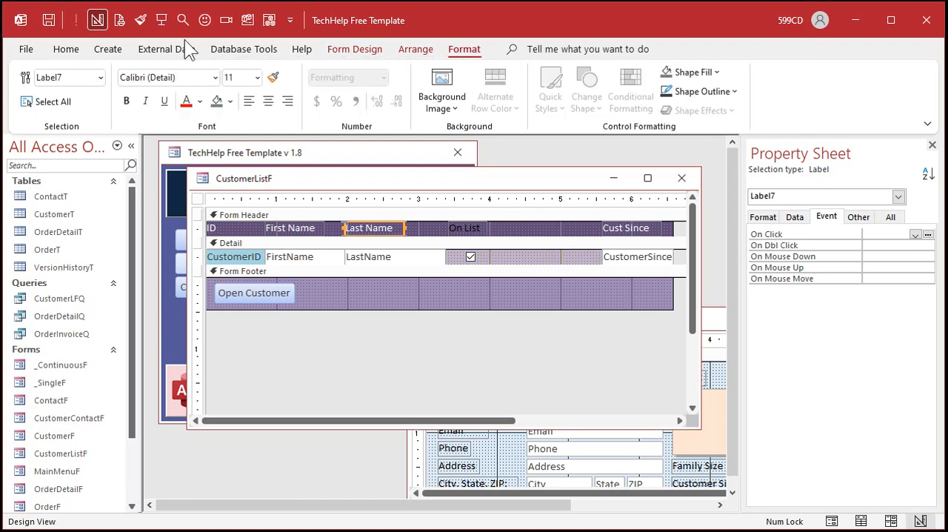
left_click(140, 20)
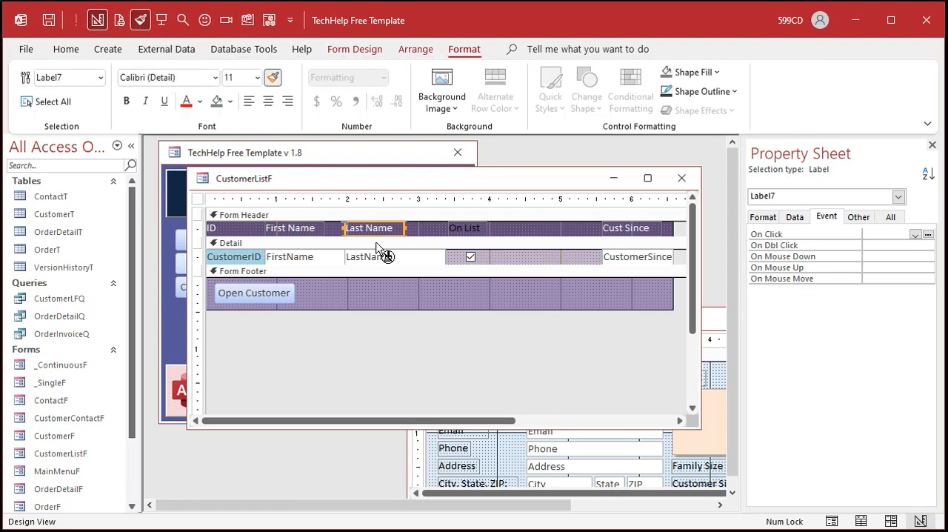
left_click(474, 229)
left_click(512, 231)
Step: Nudge the IsActive check box slightly left so it is centred beneath the On List header
left_click(471, 257)
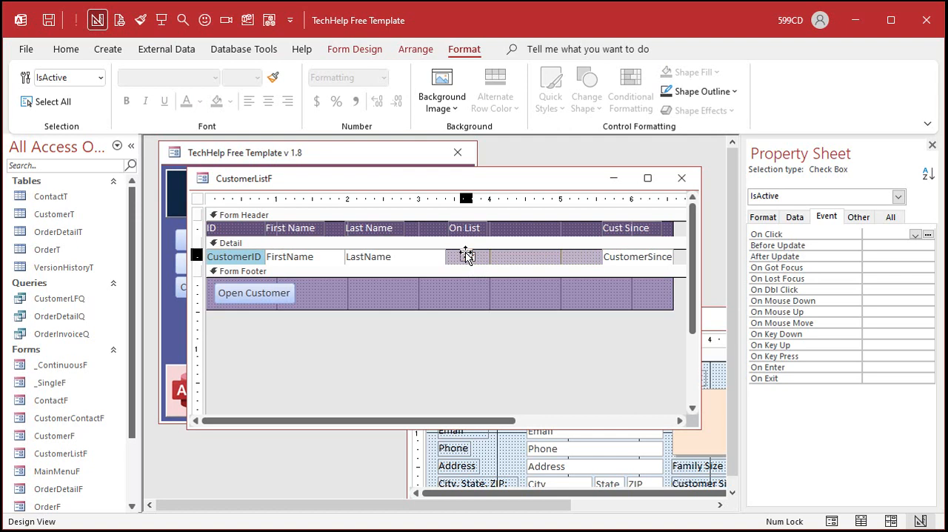
left_click(466, 253)
left_click(465, 254)
Step: Move the Cust Since column left beside the check box and narrow the form to end at that column
left_click(621, 194)
left_click_drag(625, 227, 531, 225)
left_click_drag(671, 233, 563, 223)
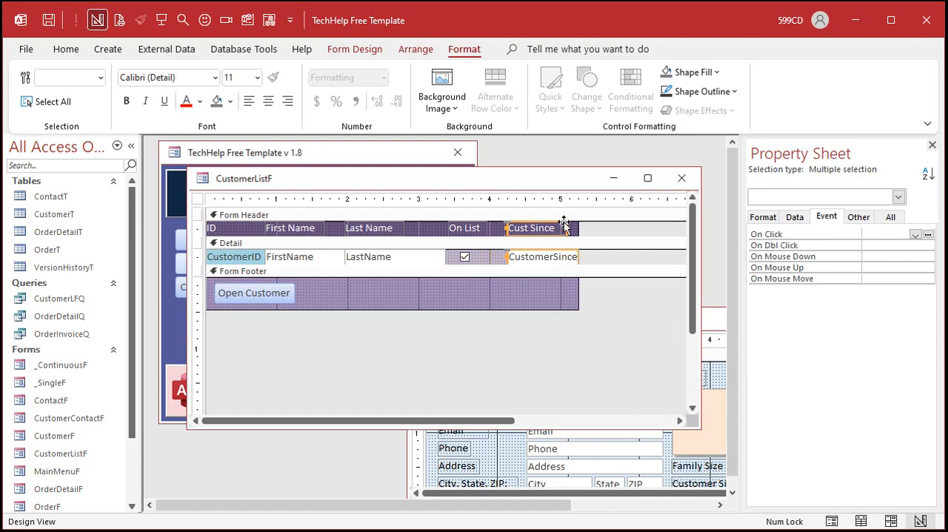
left_click(523, 296)
Step: Close CustomerListF and CustomerF, saving their design changes, and reopen the Customer List from the main menu
left_click(682, 178)
left_click(426, 320)
double_click(429, 321)
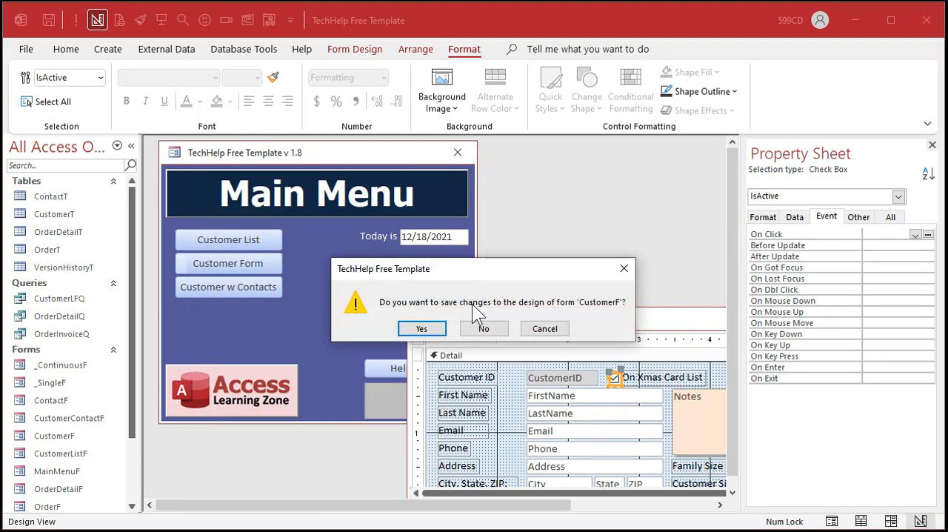
left_click(435, 325)
left_click(237, 235)
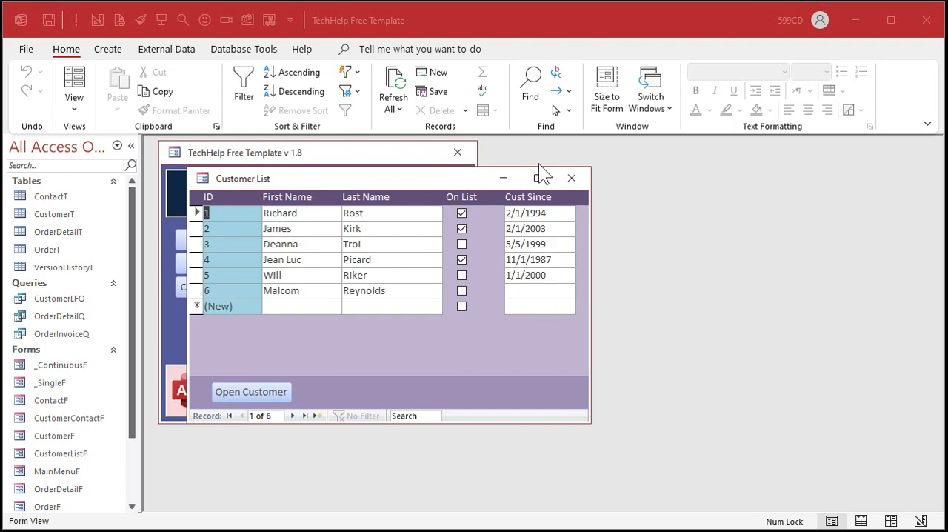
Step: Close the Customer List and open the CustomerT table in Design View
left_click(572, 178)
left_click(68, 212)
right_click(68, 212)
left_click(127, 241)
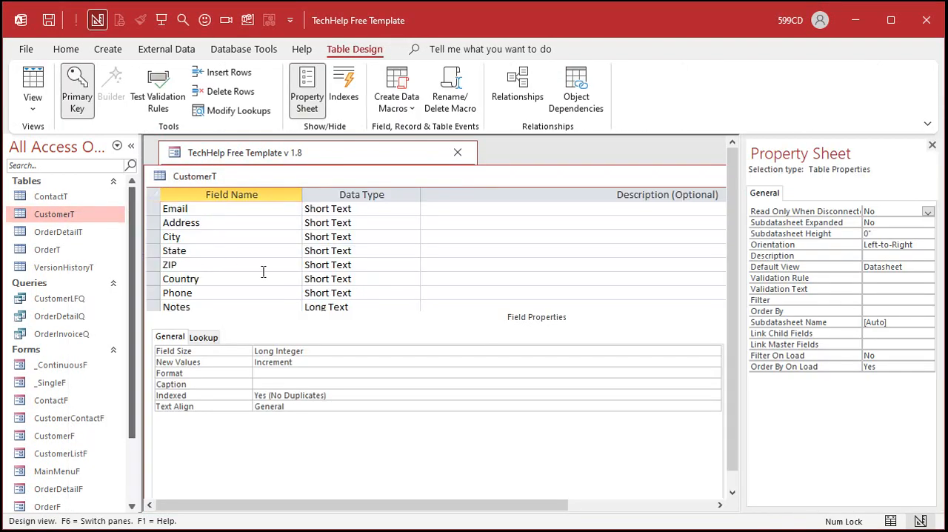
Step: Rename the CustomerSince field in CustomerT to LastSent, keeping its Date/Time data type
scroll(263, 272, "down", 2)
left_click(244, 251)
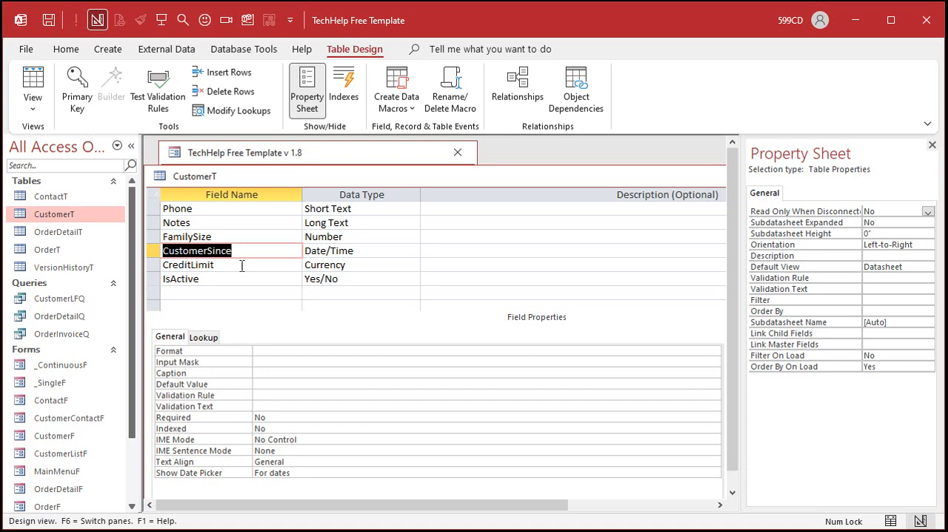
type("LastLast")
key("BackSpace")
key("BackSpace")
key("BackSpace")
key("BackSpace")
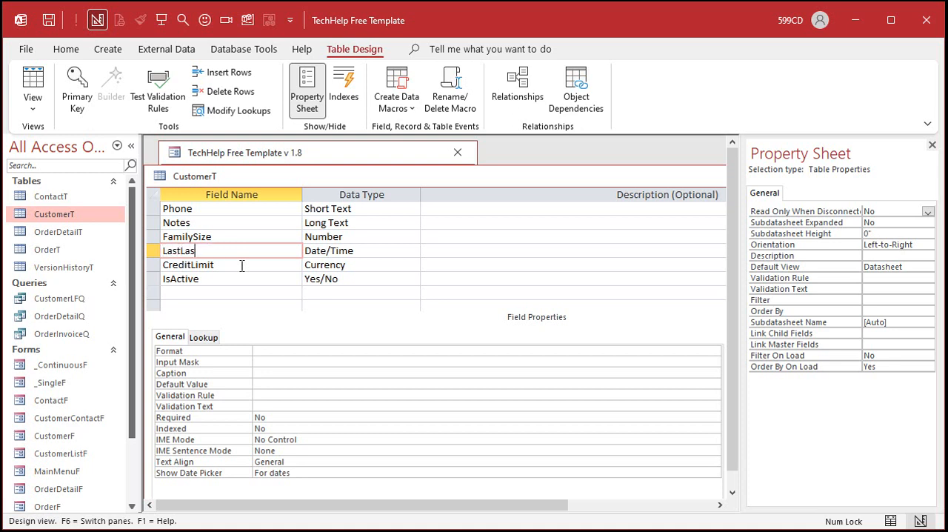
type("Sent")
key("Tab")
key("Tab")
key("Tab")
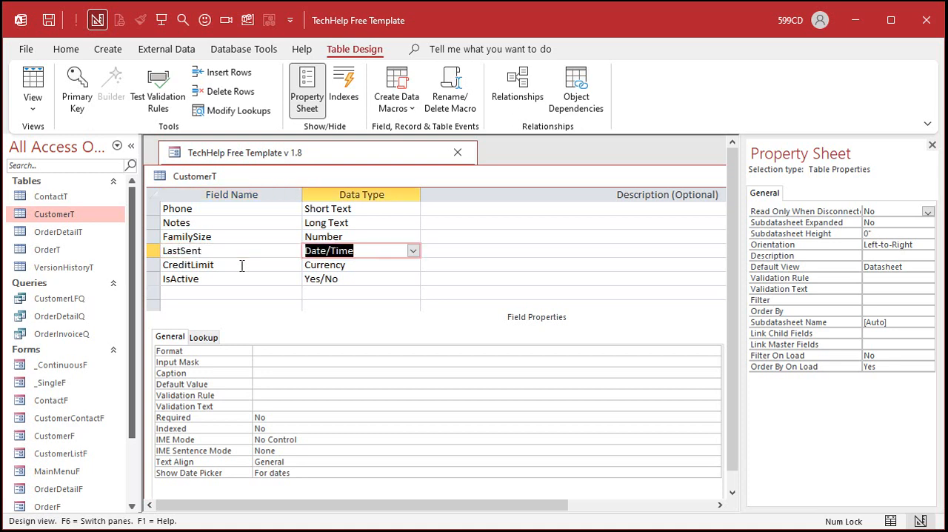
Step: Add a LastReceived field with the Date/Time data type at the end of CustomerT
left_click(238, 294)
type("LastReceived")
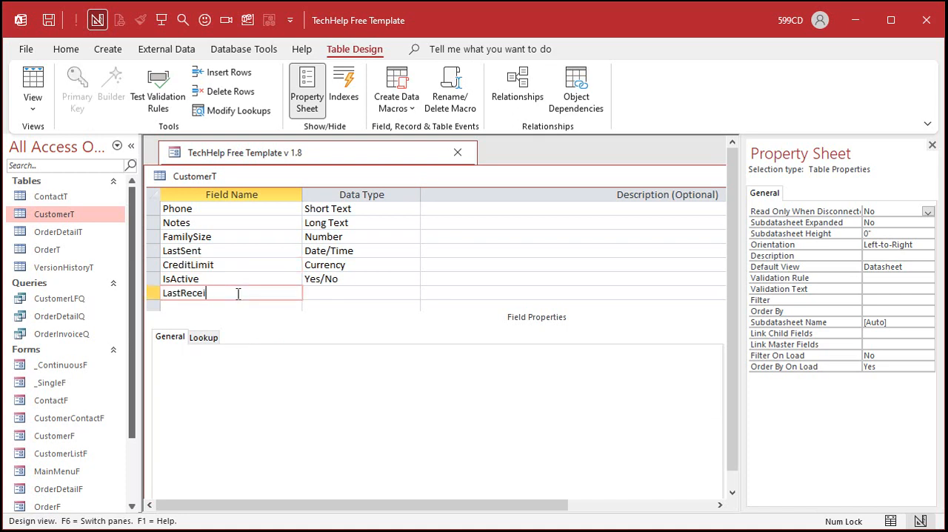
key("Tab")
type("d")
key("Tab")
key("Tab")
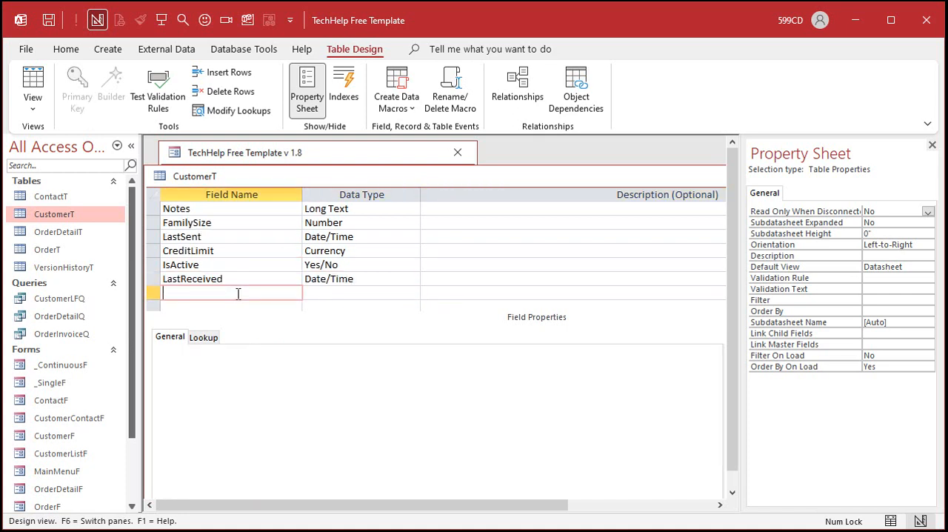
Step: Move the LastReceived field directly below LastSent in CustomerT and close the table with its changes saved
left_click(153, 279)
left_click_drag(153, 279, 153, 258)
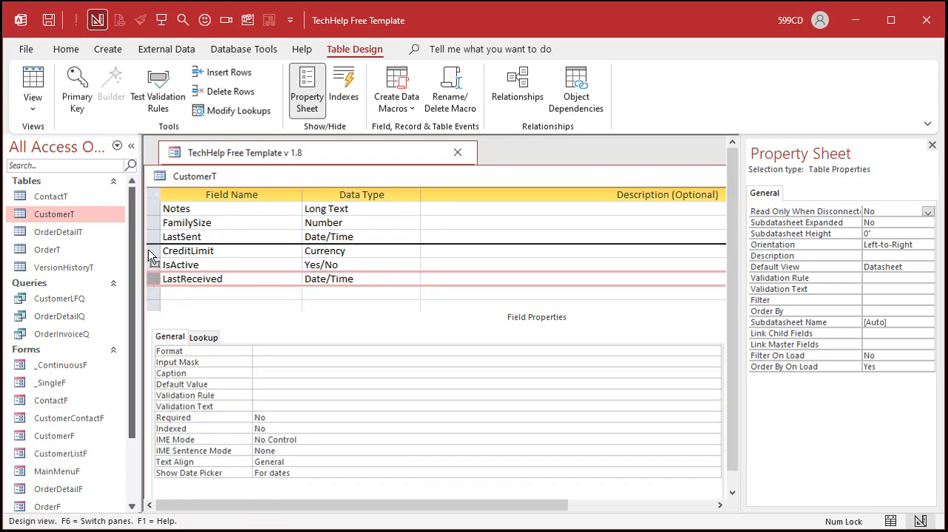
double_click(162, 176)
Step: Open the Customer List from the main menu and switch the form to Design View
left_click(245, 237)
right_click(443, 352)
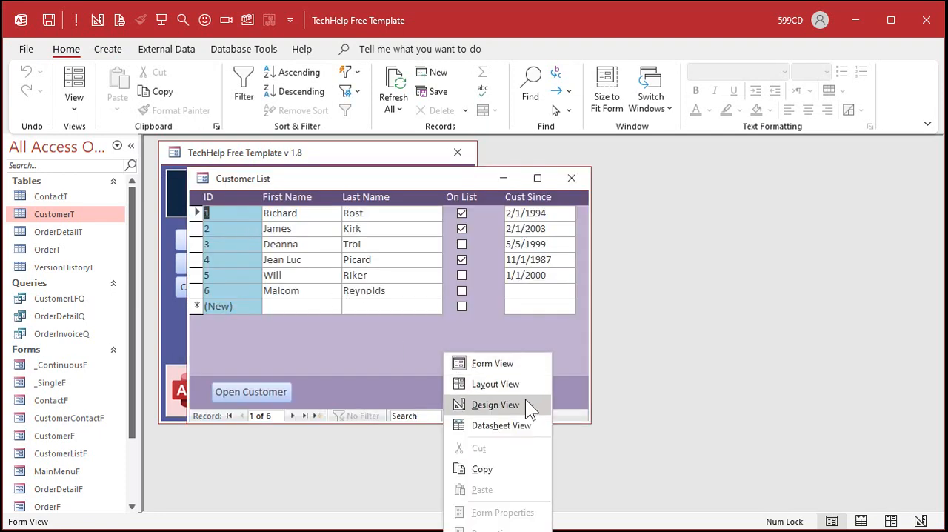
left_click(526, 395)
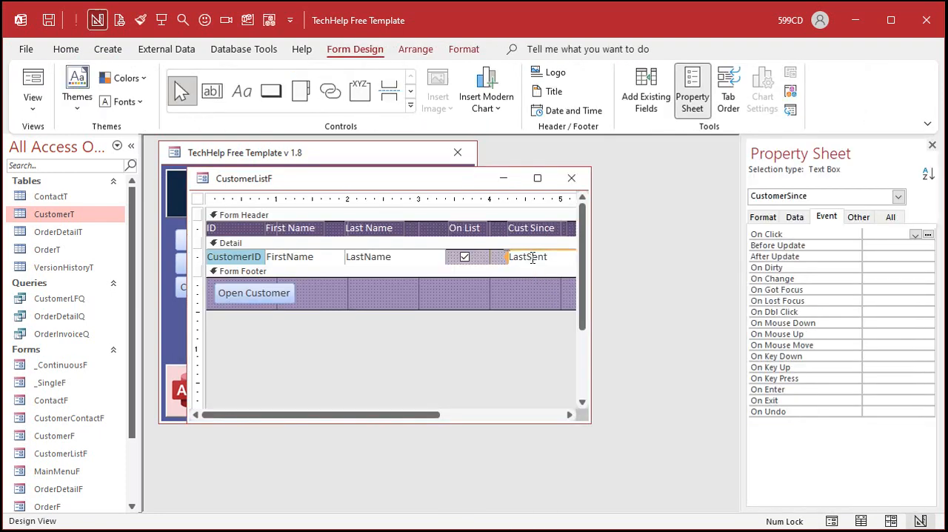
Step: Rename the CustomerSince text box in CustomerListF to LastSent, matching its control source
left_click(889, 221)
left_click_drag(740, 245, 625, 245)
left_click(723, 257)
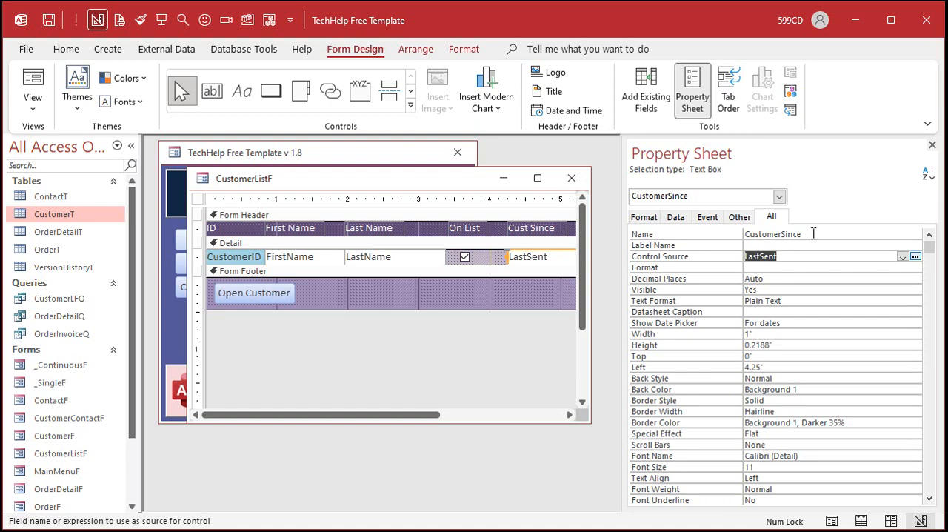
double_click(750, 257)
key("ctrl+c")
left_click_drag(801, 234, 721, 234)
key("ctrl+v")
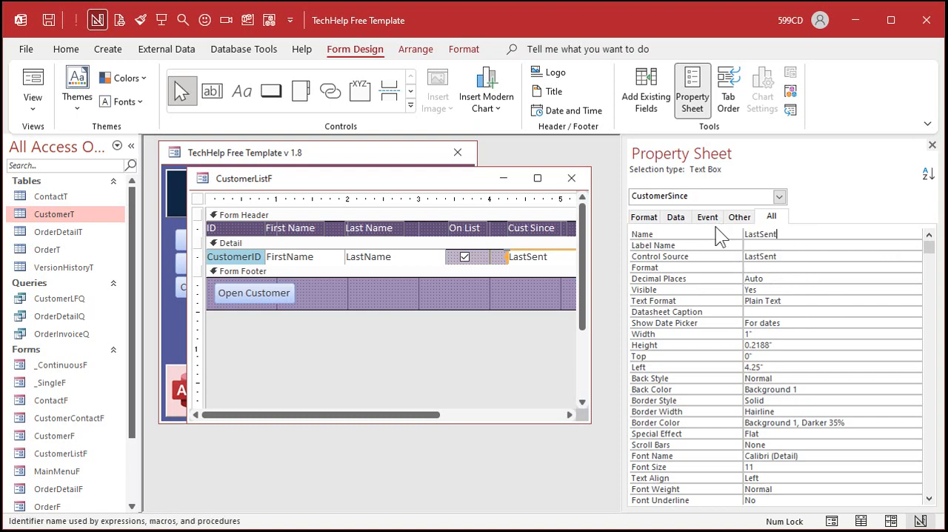
Step: Change the caption of the Cust Since header label to "Last Sent"
left_click(544, 230)
left_click_drag(557, 229, 501, 223)
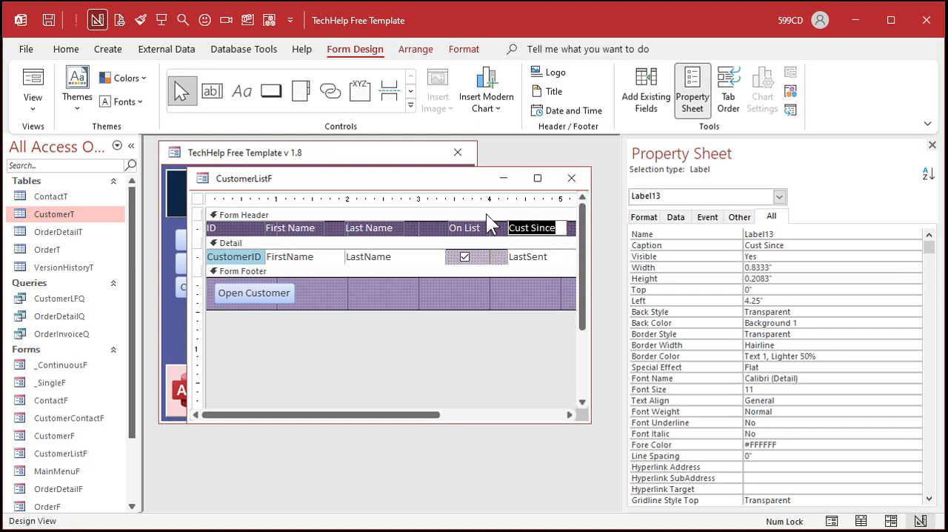
type("Last Sent")
key("Return")
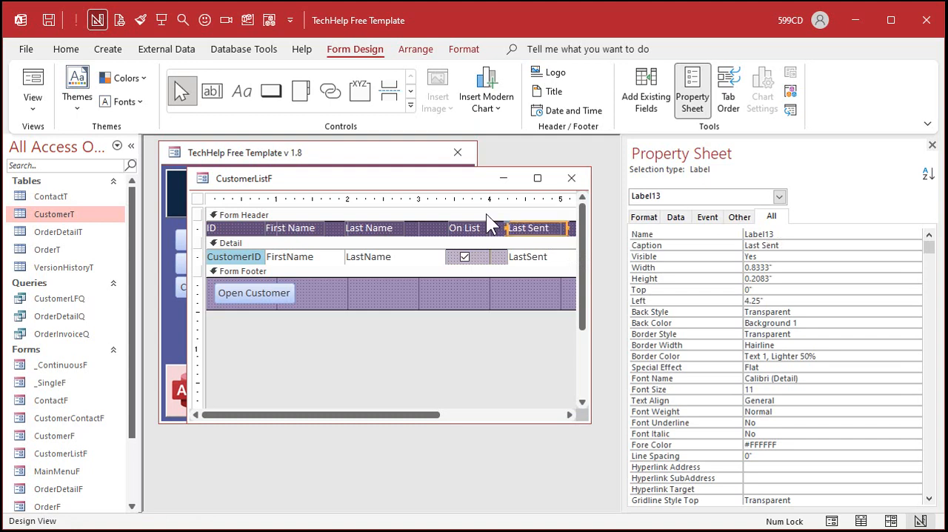
Step: Widen the CustomerListF window and the form area to make room for another column
left_click_drag(413, 178, 354, 180)
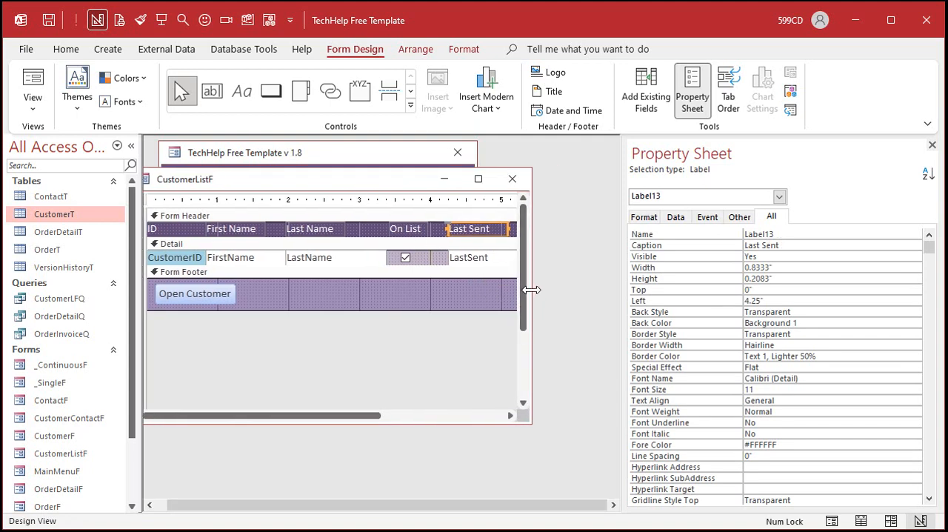
left_click_drag(531, 289, 616, 292)
left_click_drag(521, 289, 596, 292)
Step: Duplicate the Last Sent header label and LastSent text box, placing the copies directly to the right of the originals
left_click(478, 197)
key("ctrl+c")
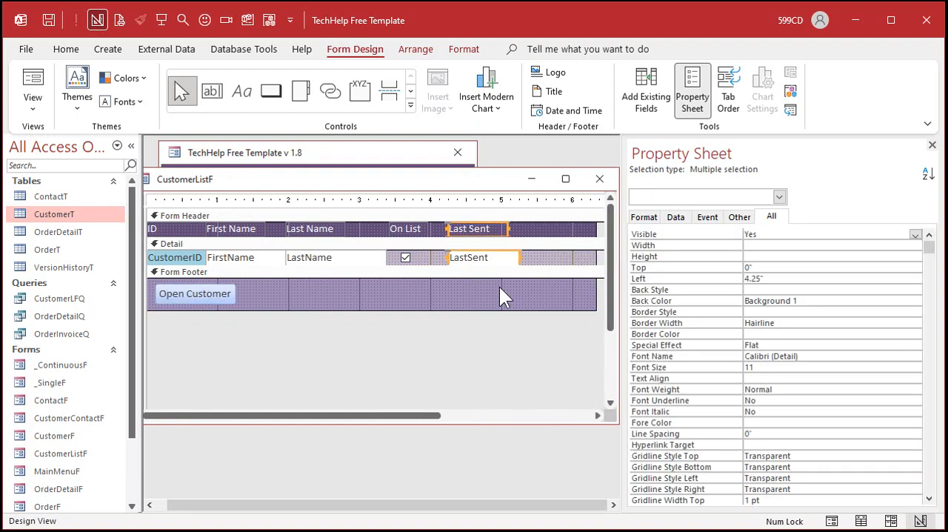
key("ctrl+v")
left_click(512, 243)
left_click_drag(491, 245, 562, 223)
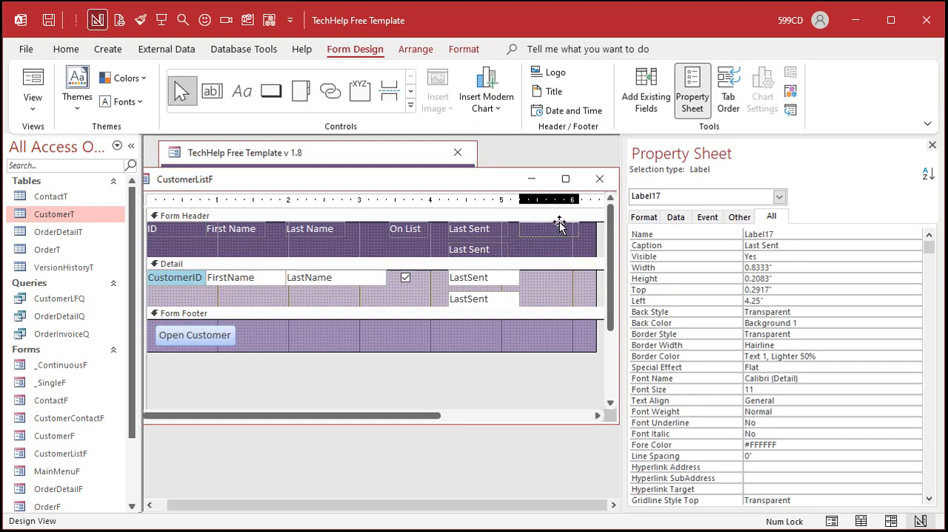
left_click_drag(508, 301, 583, 226)
Step: Change the caption of the duplicated header label to "Last Rcvd"
left_click(555, 228)
left_click(540, 228)
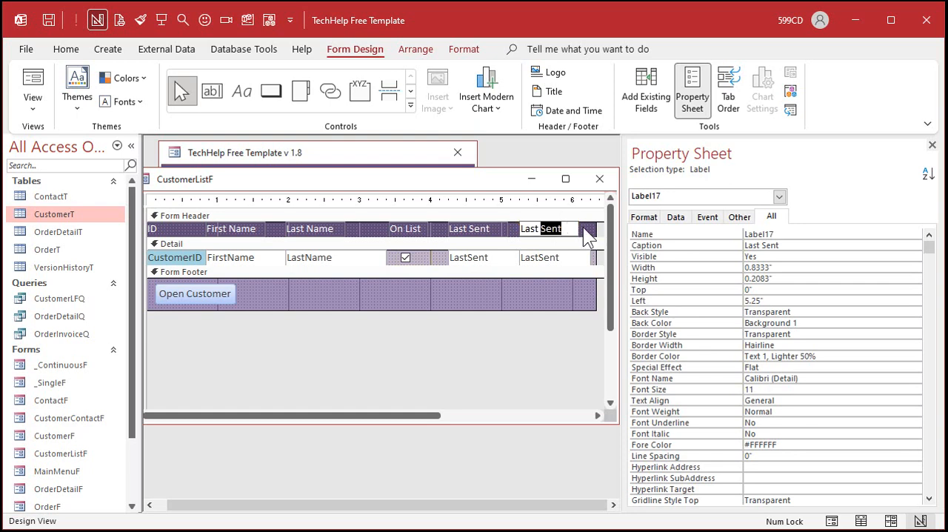
type("R")
Step: Bind the text box beneath Last Rcvd to the LastReceived field and name the control LastReceived
left_click(552, 258)
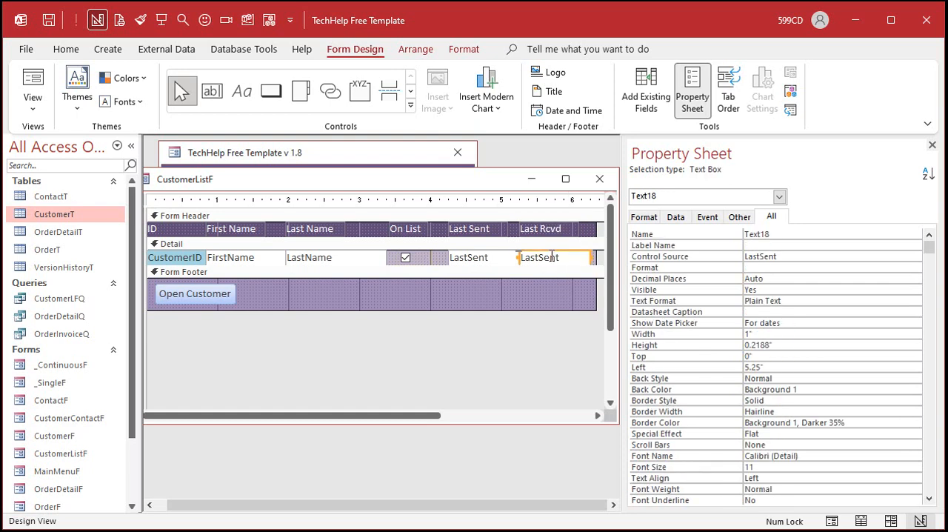
left_click(793, 257)
left_click(904, 256)
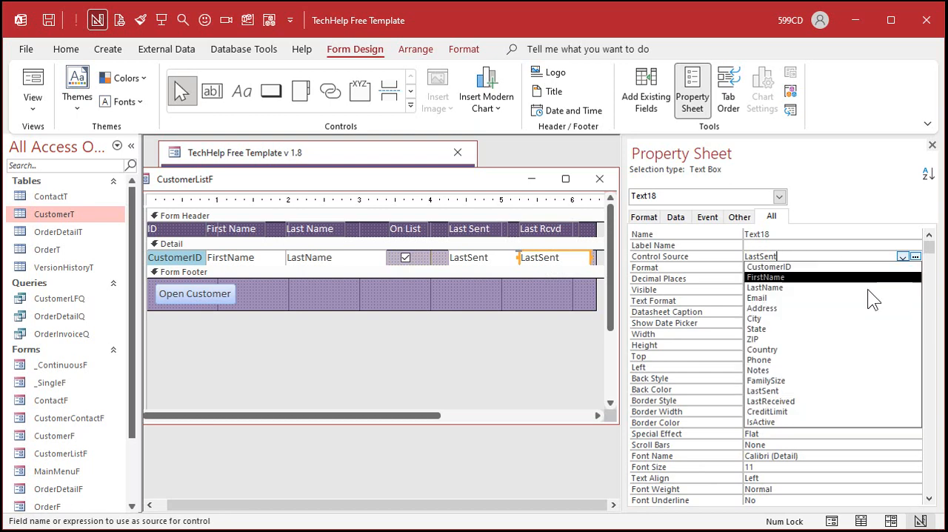
left_click(827, 398)
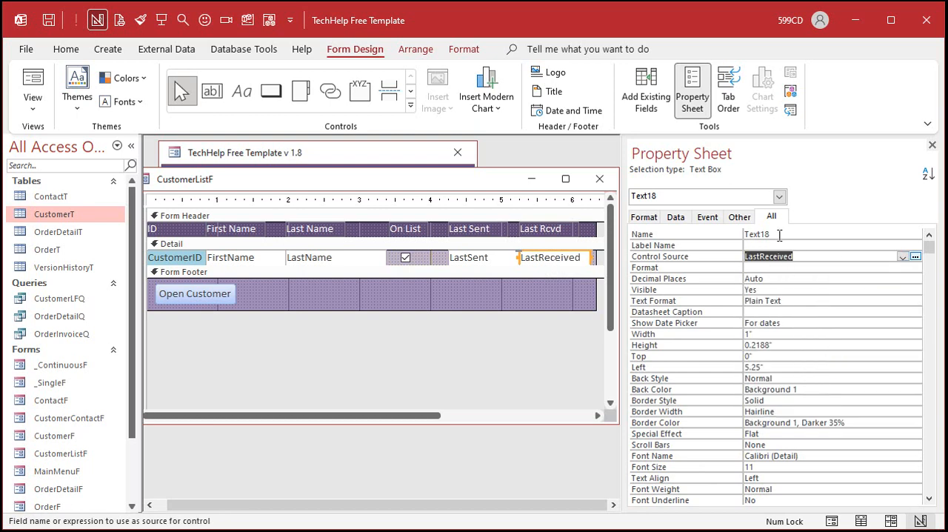
double_click(779, 235)
key("ctrl+v")
left_click(527, 287)
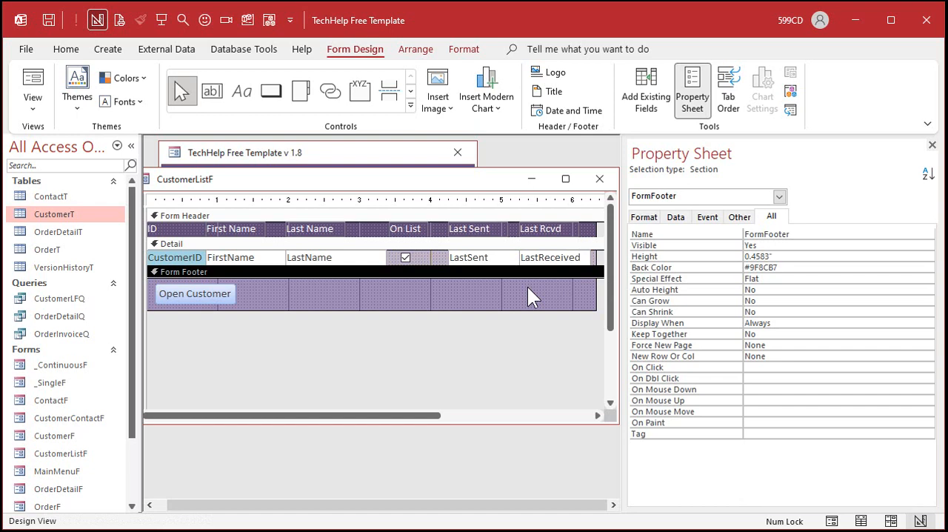
Step: Apply the automatic tab order to the controls in the Detail section of CustomerListF
left_click(417, 244)
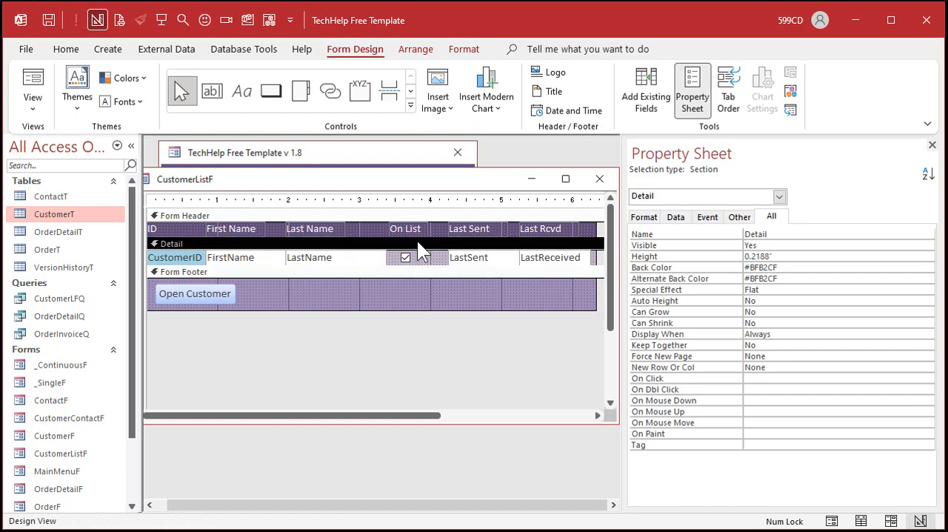
left_click(729, 92)
left_click(513, 374)
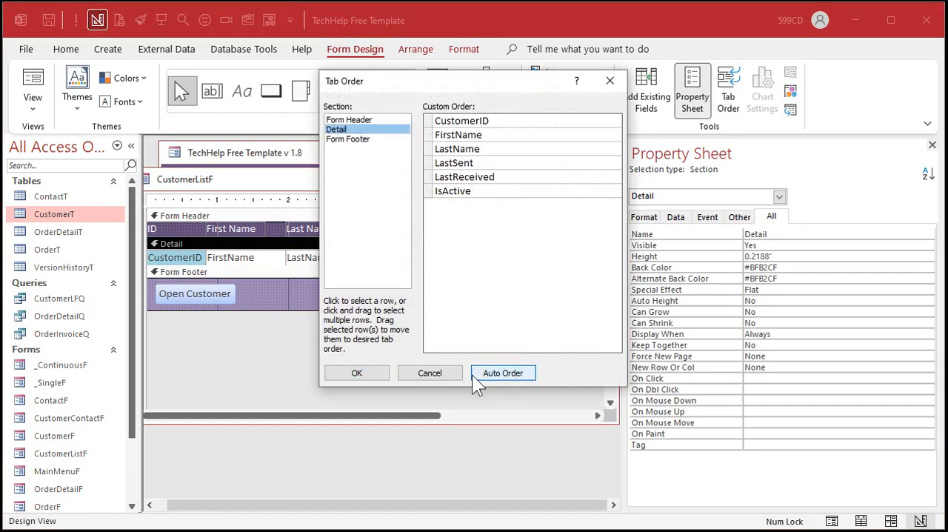
left_click(361, 371)
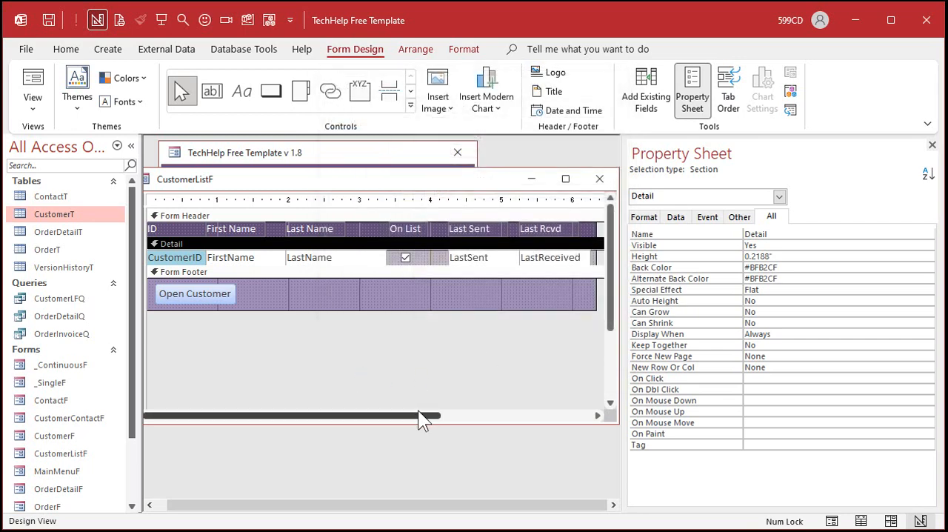
Step: Move the On List column after Last Rcvd, shift the three columns left next to Last Name, and trim the form width to about 6 inches
left_click_drag(420, 416, 508, 415)
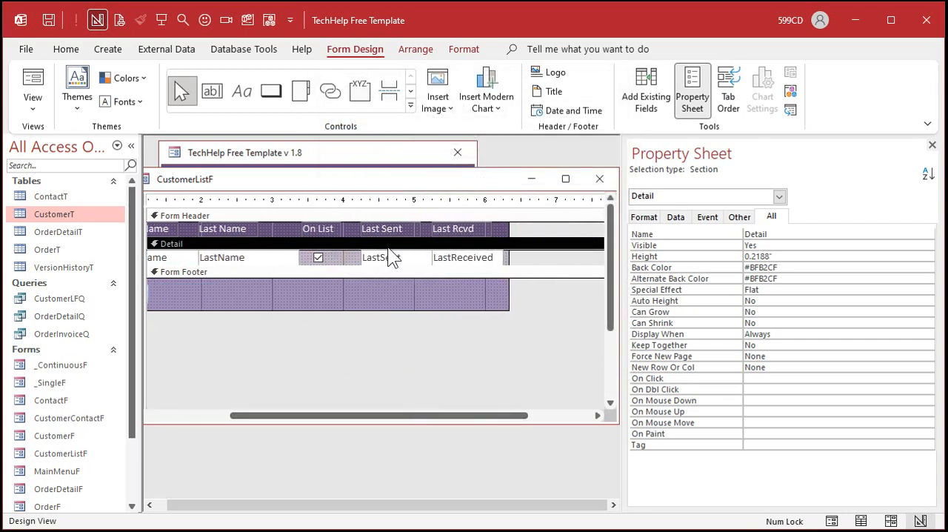
left_click(326, 203)
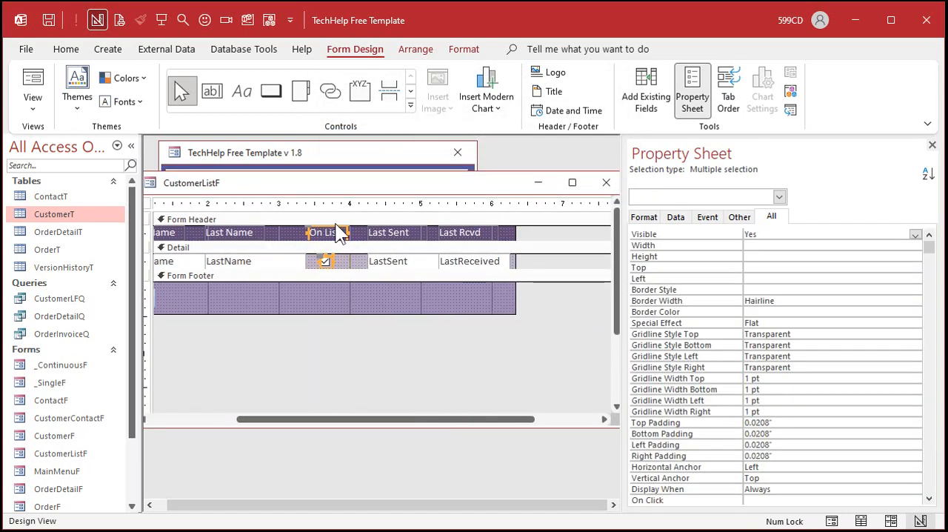
left_click_drag(333, 232, 535, 223)
left_click_drag(393, 203, 528, 204)
left_click_drag(409, 229, 346, 226)
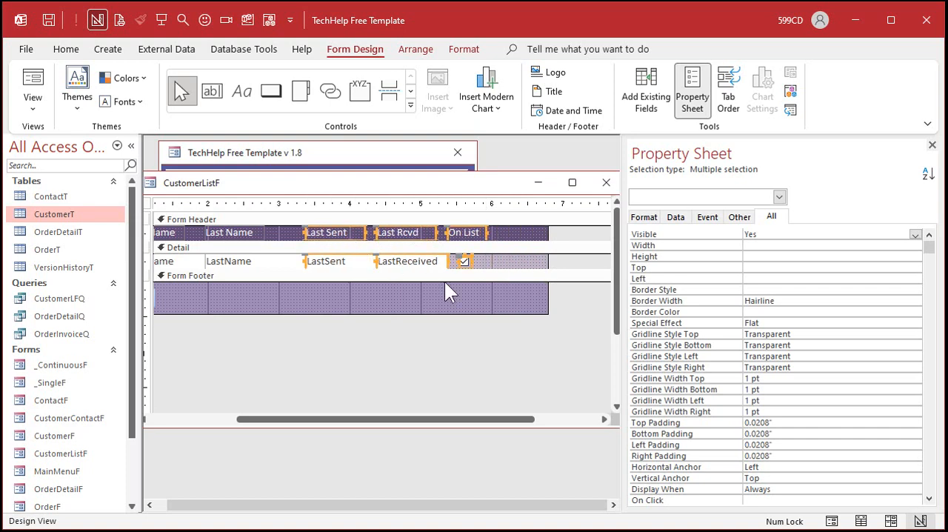
left_click_drag(547, 230, 492, 223)
left_click(467, 311)
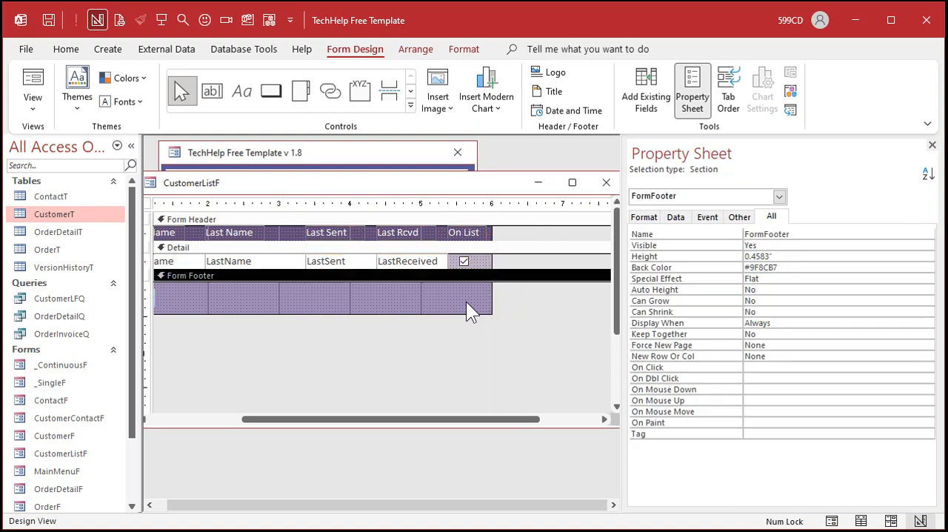
Step: Review the tab order of the controls in the form's Detail section
left_click(729, 91)
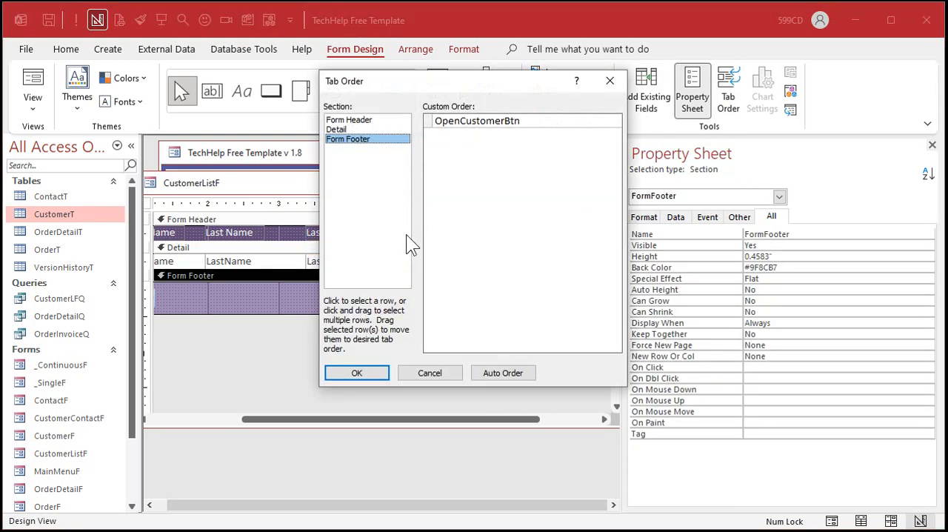
left_click(358, 130)
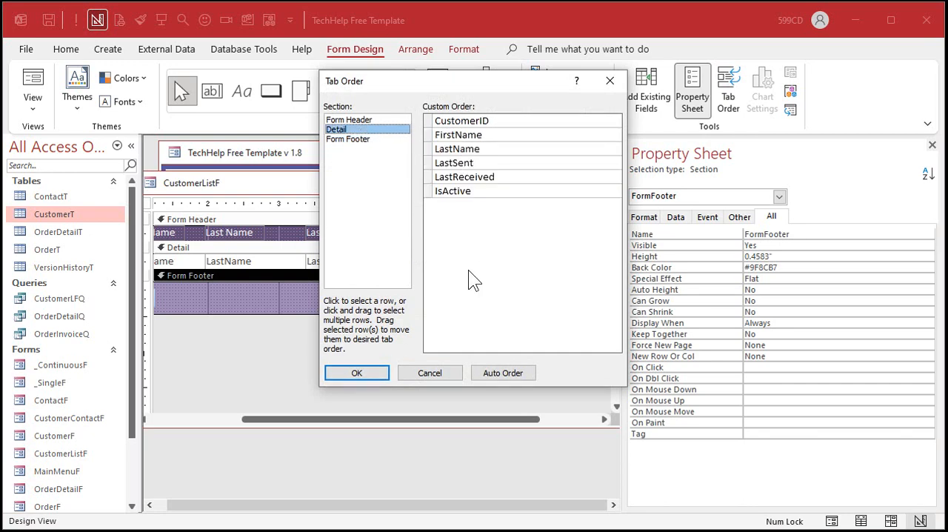
left_click(374, 372)
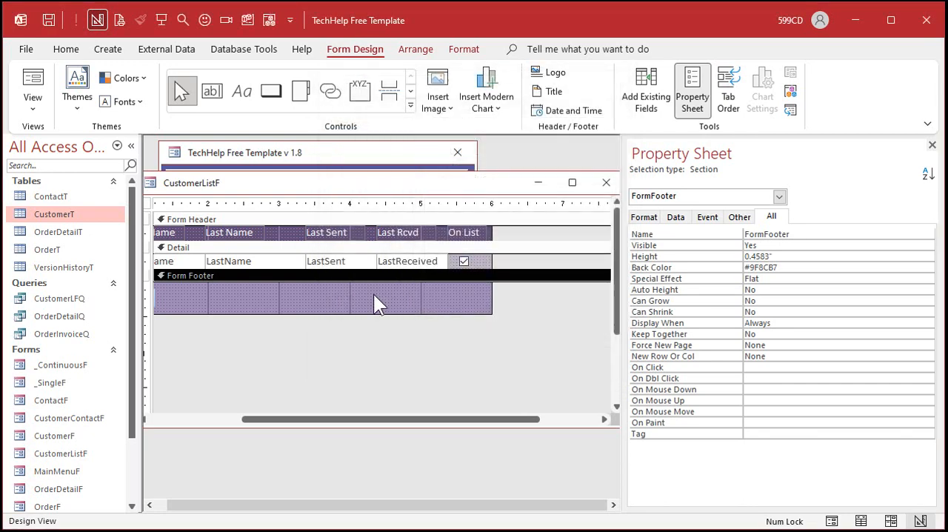
Step: Close CustomerListF, saving its design changes, and reopen the Customer List from the main menu
left_click(606, 182)
left_click(226, 239)
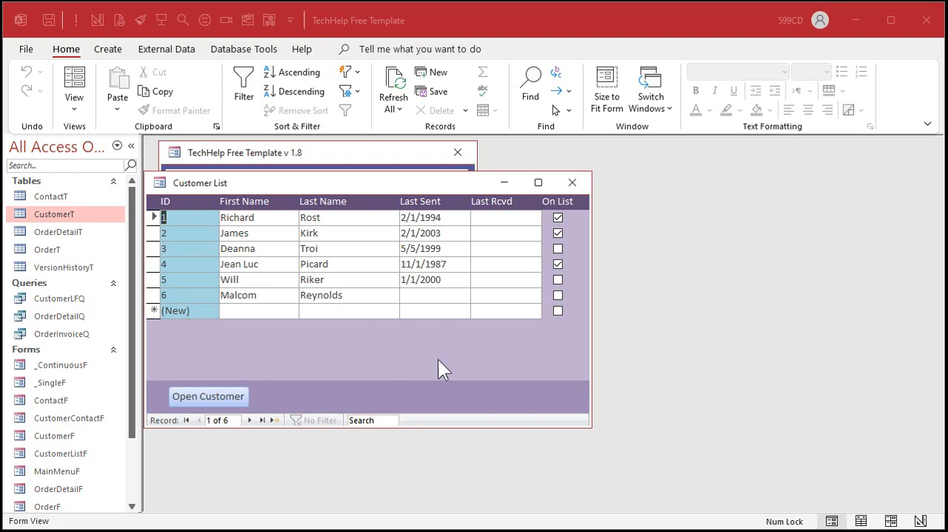
Step: Open the record of customer 2 from the list and switch the Customers form to Design View
double_click(201, 232)
left_click_drag(503, 319, 481, 167)
right_click(614, 169)
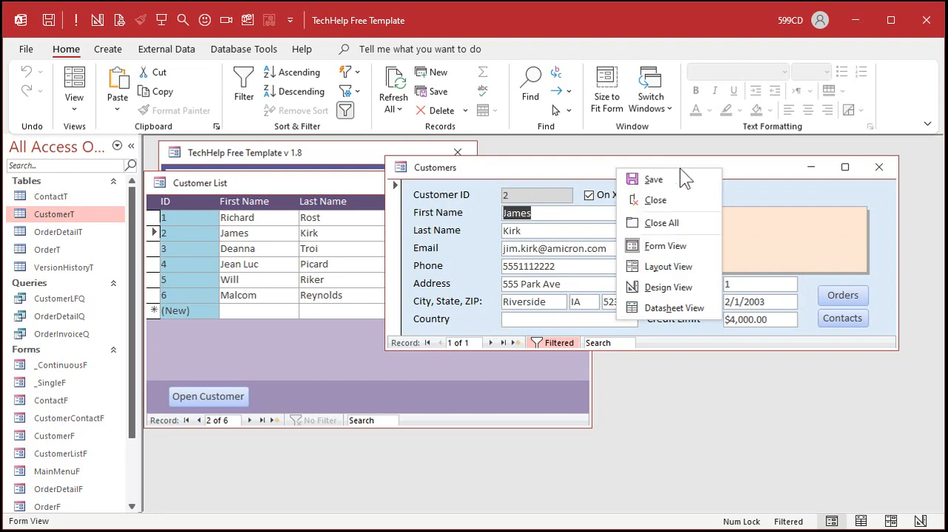
left_click(668, 282)
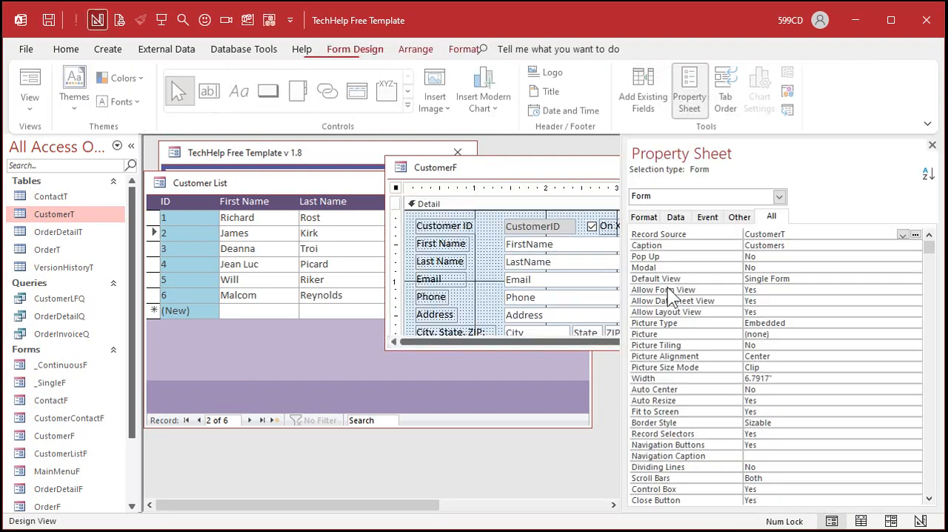
Step: Hide the Property Sheet, then reposition and enlarge the CustomerF window so the whole form layout fits
left_click(932, 144)
left_click_drag(696, 175, 505, 179)
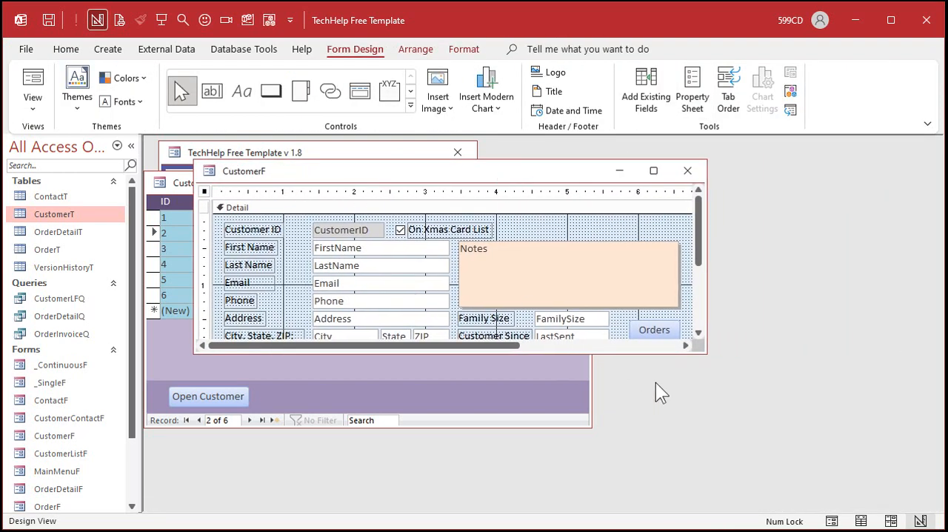
left_click_drag(704, 352, 735, 470)
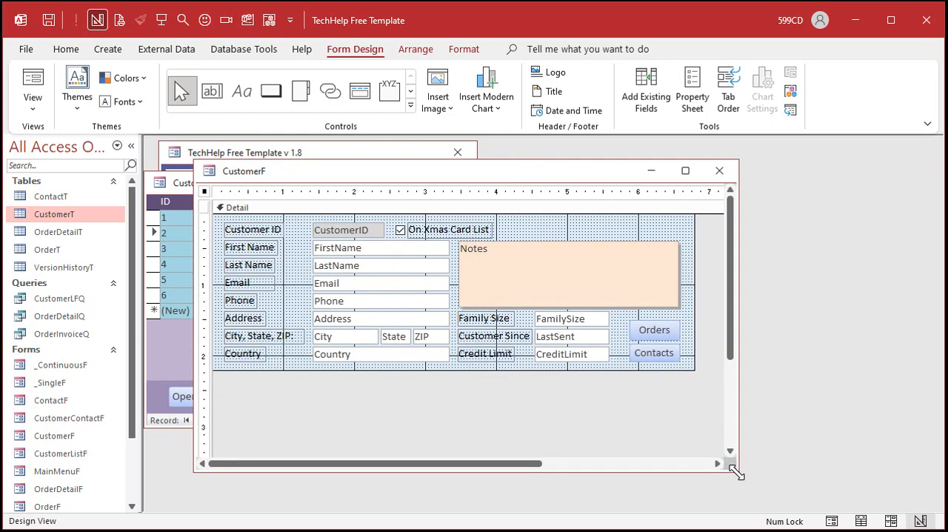
Step: Shrink the Notes box and move it below the Credit Limit field, clearing the space beside the name fields
left_click(560, 290)
left_click_drag(679, 242, 542, 383)
left_click(552, 279)
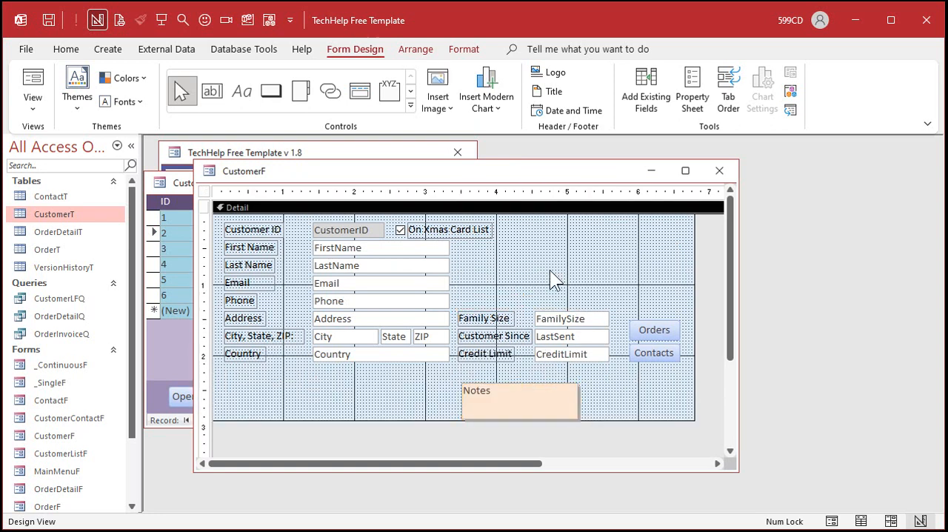
Step: Move the LastSent text box and its label up beside FirstName and change the label's caption to "Last Sent"
left_click_drag(559, 338, 565, 251)
left_click(511, 248)
key("F2")
type("Last S")
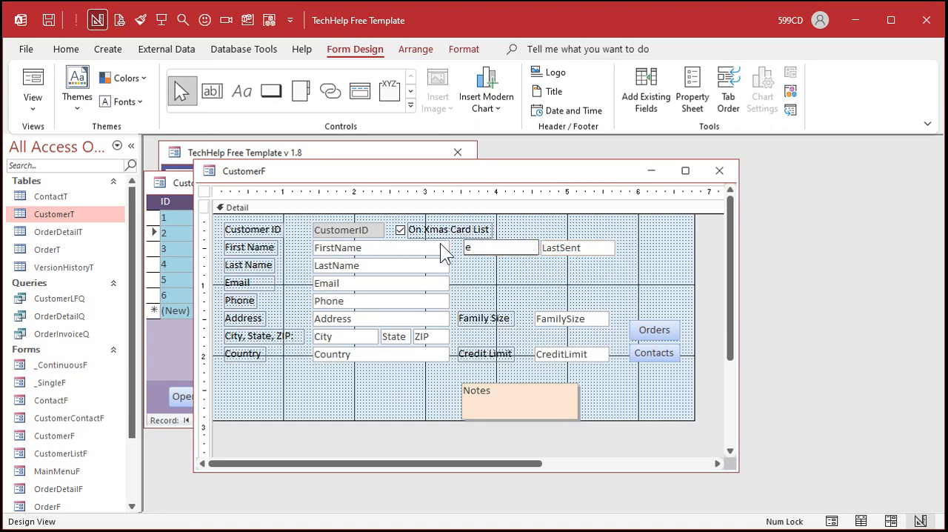
type("ent")
key("Return")
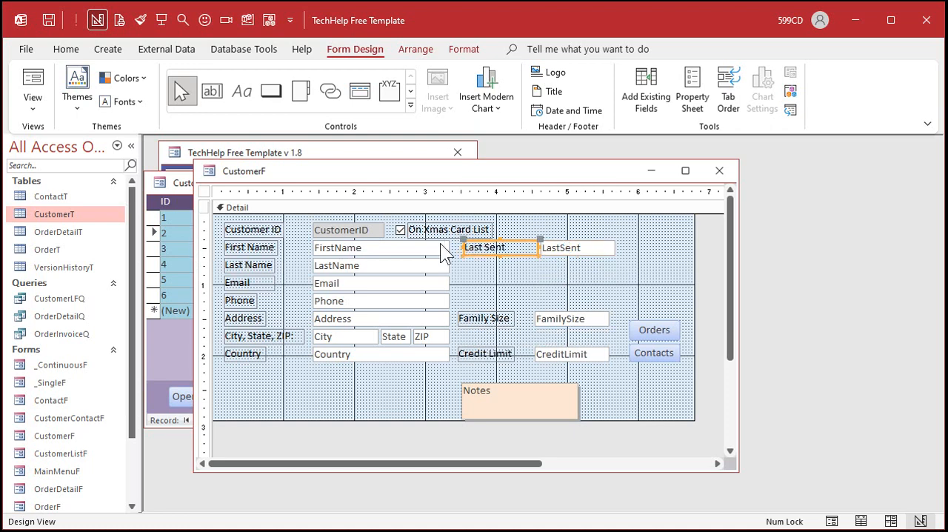
Step: Set the Name property of the Last Sent text box in CustomerF to LastSent, matching its control source
left_click(577, 247)
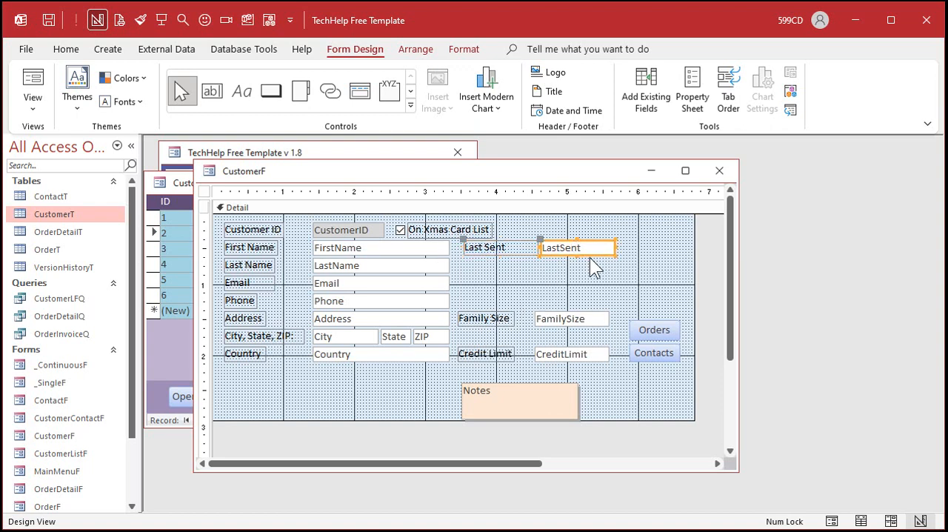
double_click(598, 254)
left_click(684, 256)
key("ctrl+c")
double_click(806, 235)
key("ctrl+v")
key("Return")
Step: Duplicate the LastSent text box with its label and place the copy directly below the original
left_click(584, 256)
key("ctrl+c")
key("ctrl+v")
left_click_drag(565, 265, 565, 262)
Step: Set both the Control Source and the Name of the duplicated text box to LastReceived
left_click(903, 257)
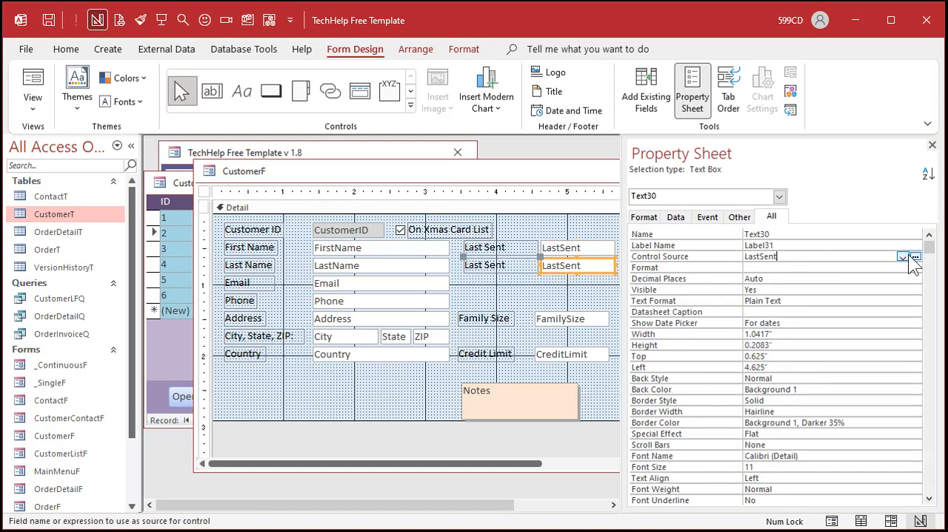
left_click(903, 257)
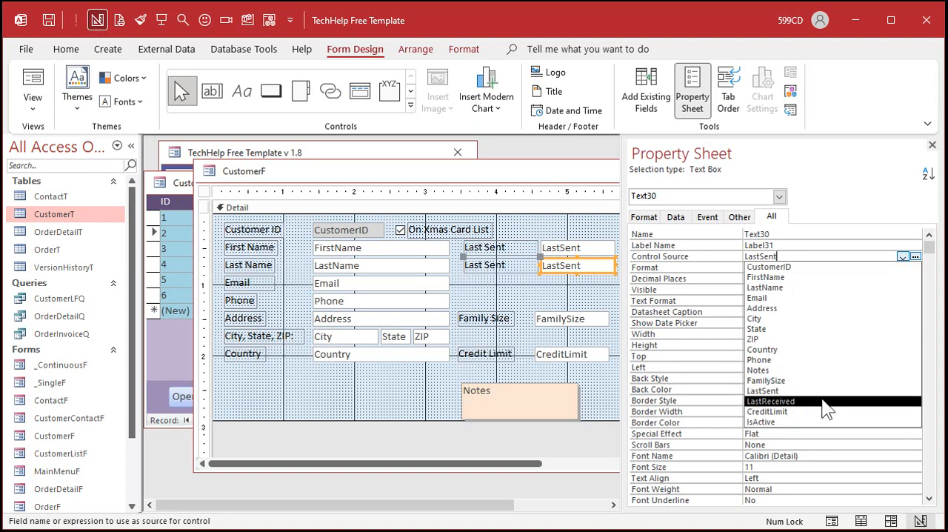
left_click(770, 401)
key("ctrl+c")
double_click(788, 234)
key("ctrl+v")
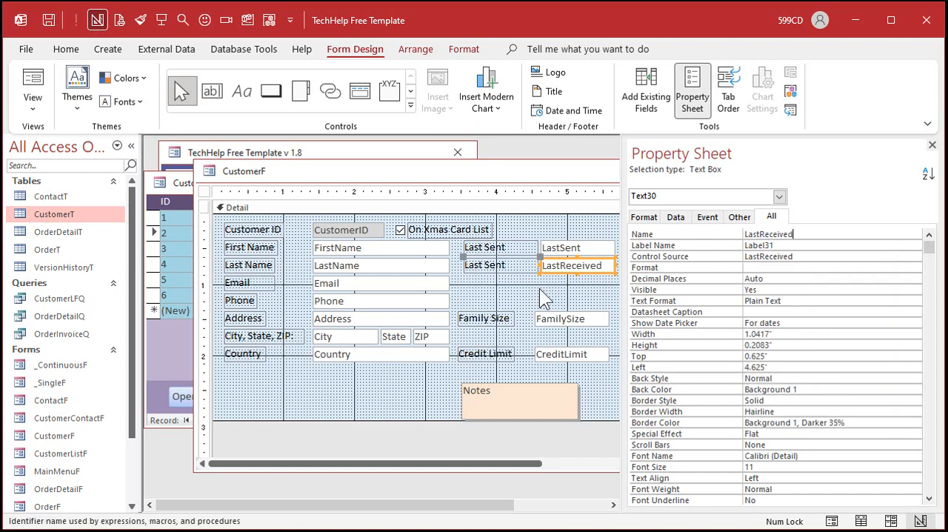
Step: Change the caption of the label beside the LastReceived text box to "Last Received"
left_click(489, 265)
left_click_drag(528, 264, 425, 264)
key("ctrl+v")
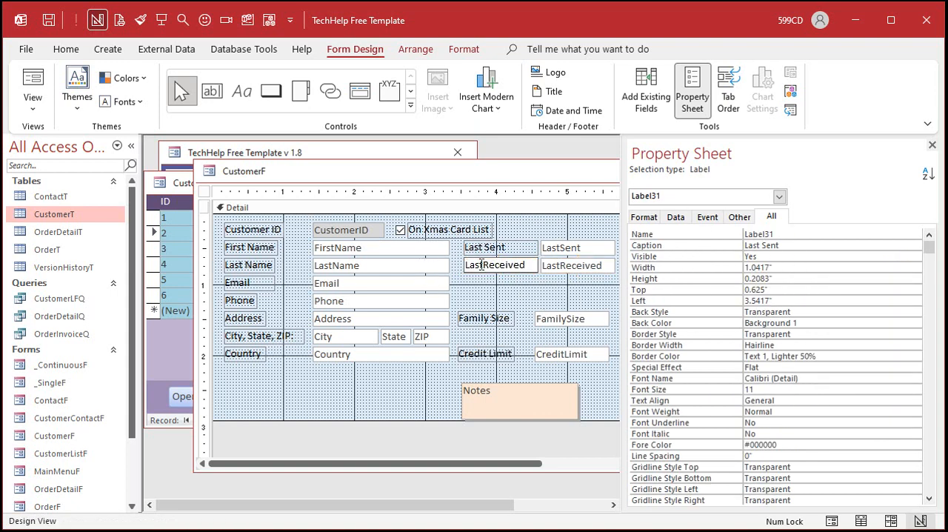
left_click(487, 264)
left_click(517, 290)
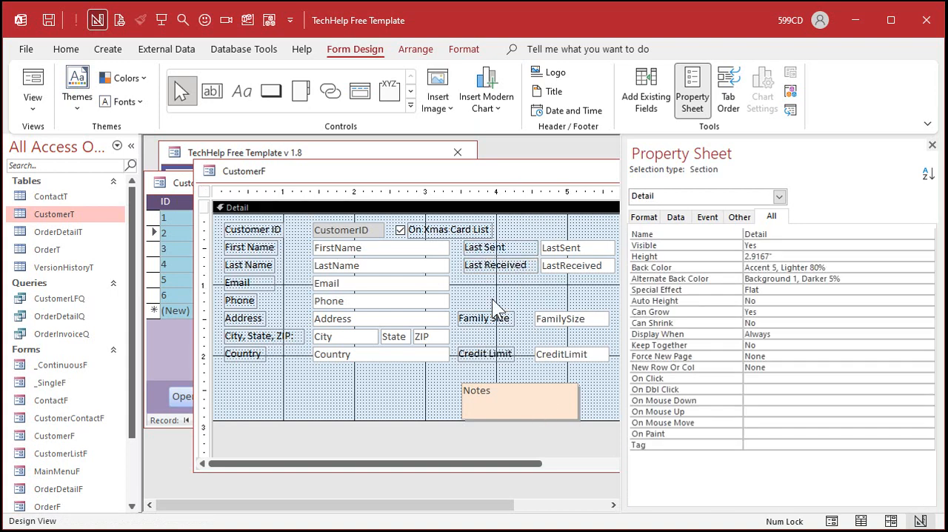
Step: Move the Family Size field down directly above Credit Limit and change the Credit Limit label's caption to "Gift Amount"
left_click_drag(554, 320, 555, 336)
left_click(550, 357)
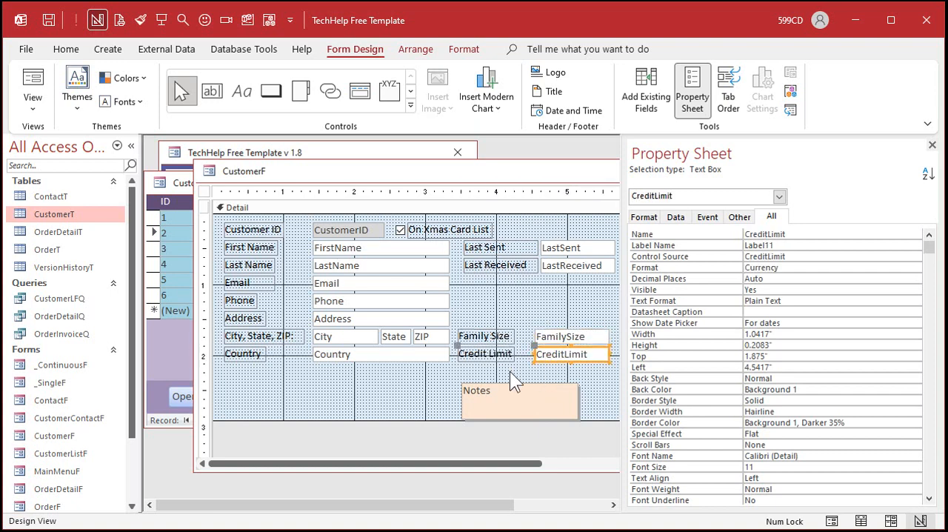
left_click(495, 357)
left_click_drag(463, 354, 523, 355)
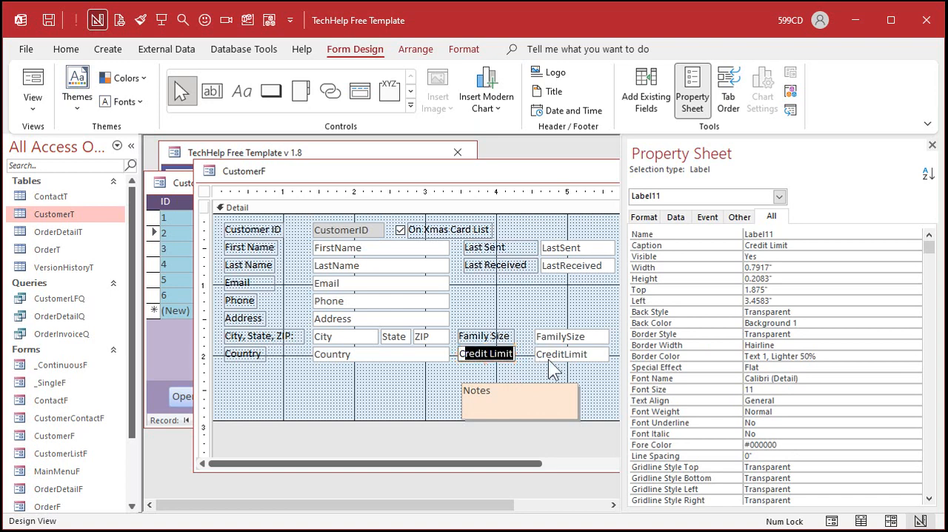
key("BackSpace")
type("Gift Amount")
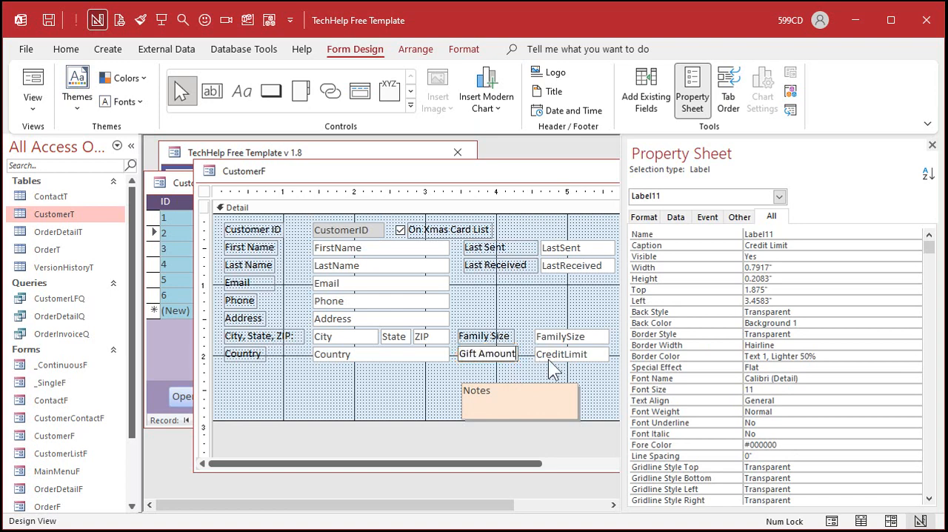
key("Return")
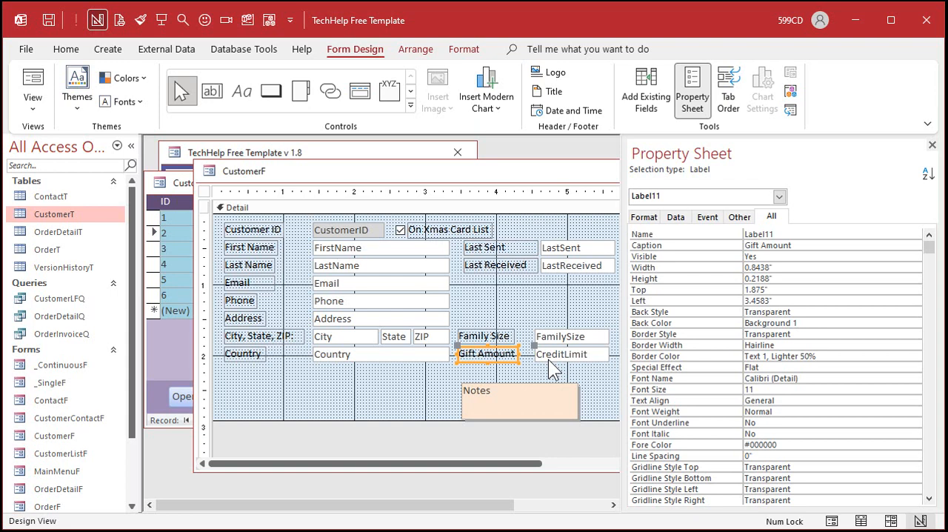
Step: Move the Notes box up directly below Last Received and enlarge it to fill the space above Family Size
left_click_drag(542, 397, 546, 287)
left_click_drag(582, 314, 614, 325)
left_click(554, 384)
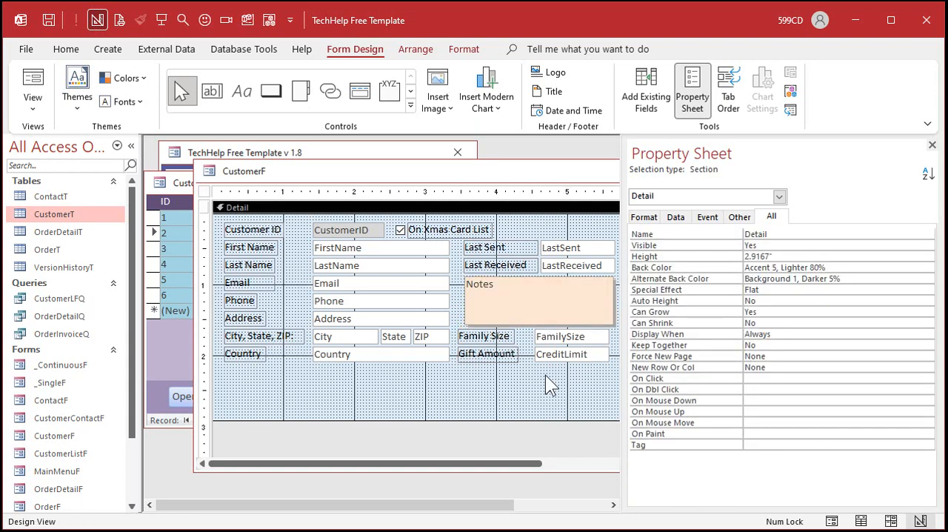
Step: Align the Family Size and Gift Amount fields and their labels horizontally with the Last Sent and Last Received fields
left_click_drag(546, 383, 574, 337)
left_click(577, 379)
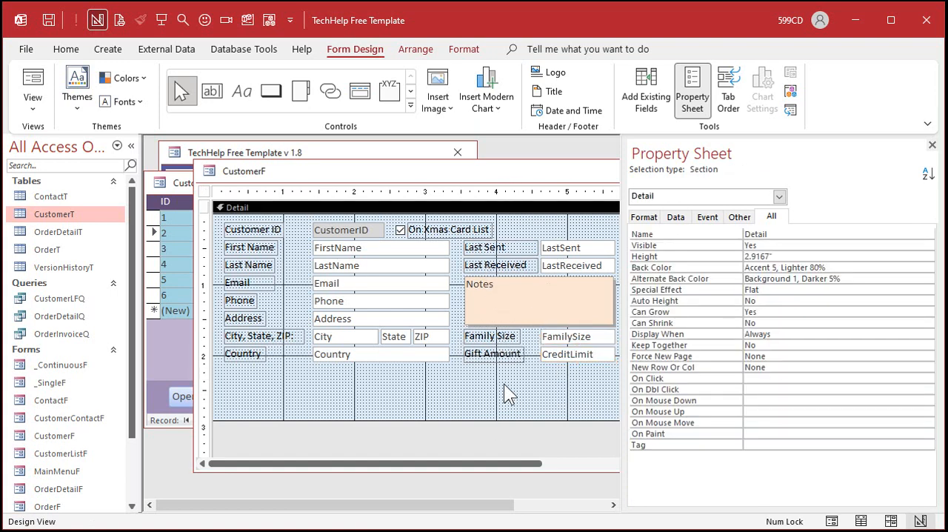
left_click_drag(454, 181, 428, 175)
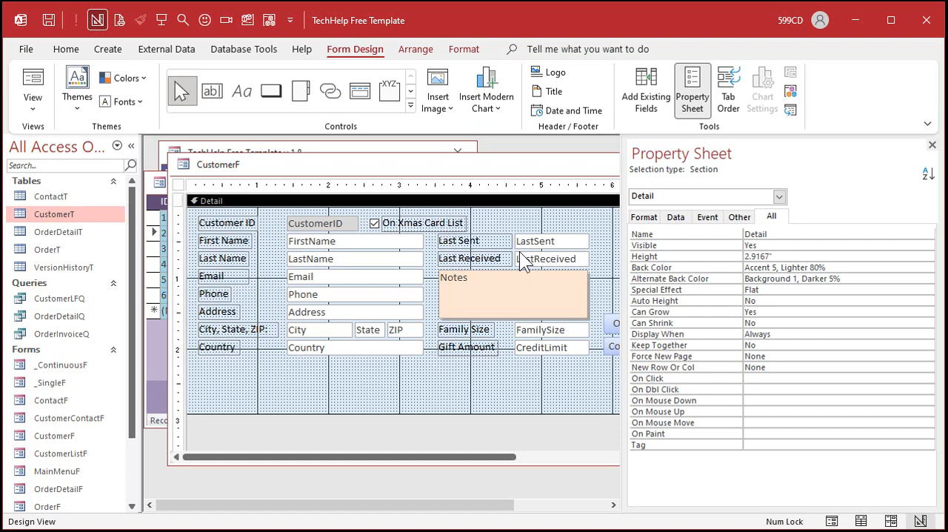
Step: Create an On Dbl Click event procedure for the LastReceived text box in CustomerF
left_click(546, 262)
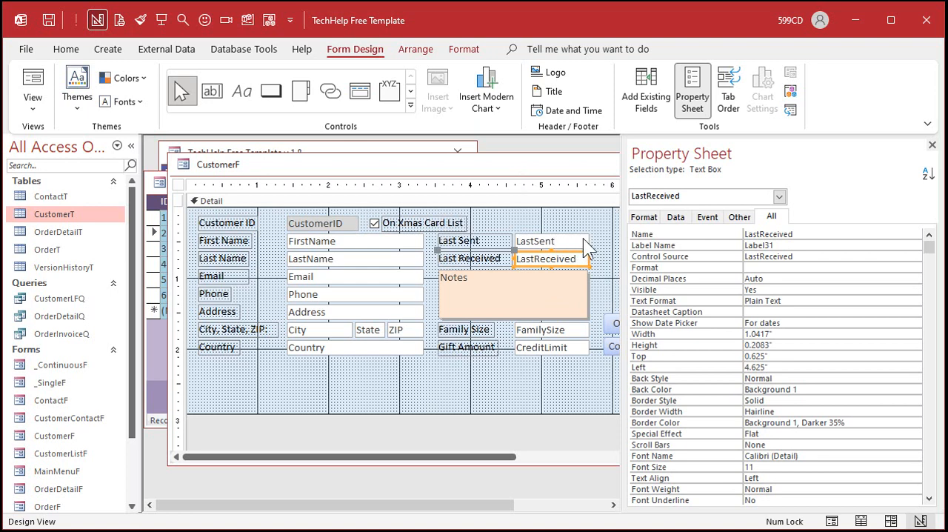
left_click(714, 216)
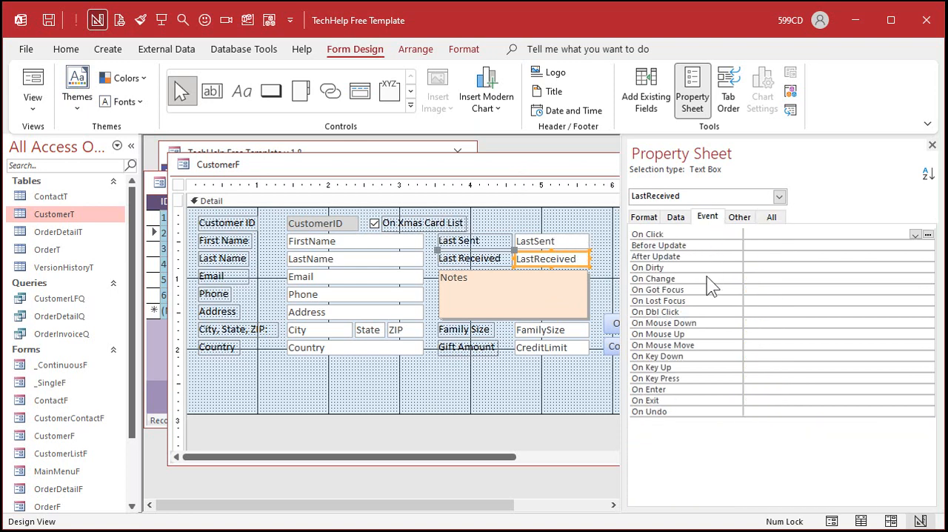
left_click(773, 312)
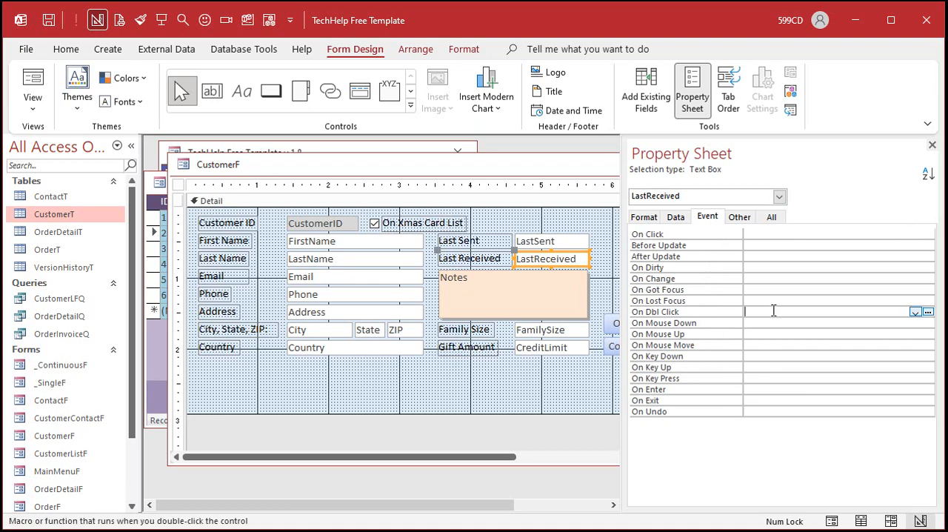
left_click(929, 311)
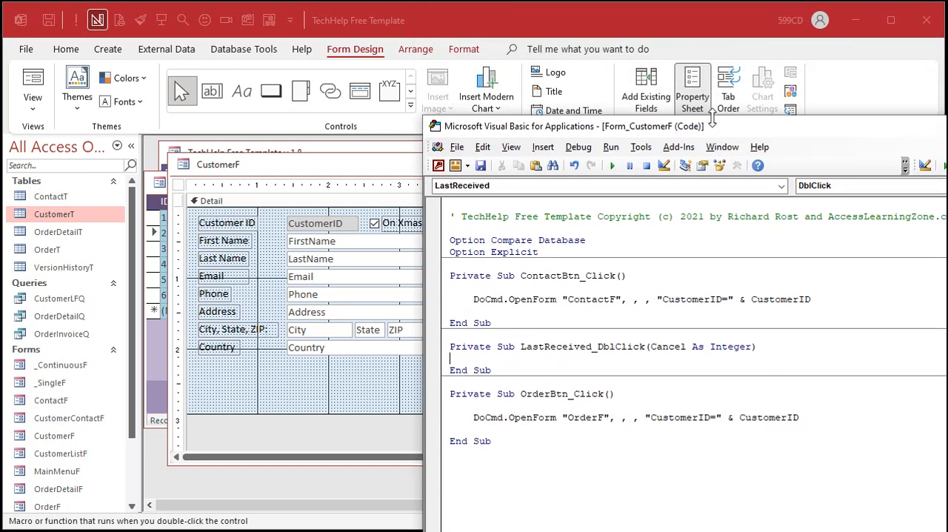
left_click_drag(704, 111, 607, 26)
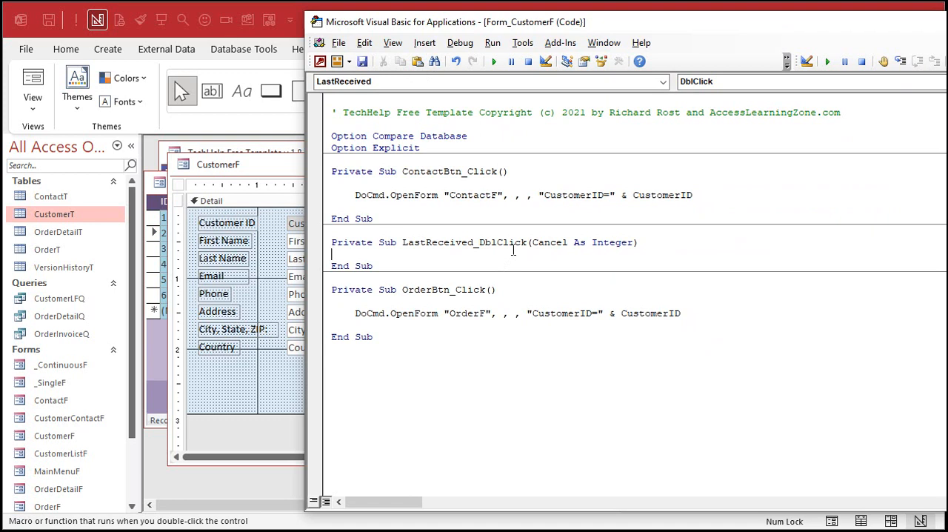
Step: Write LastReceived = Date in the LastReceived_DblClick procedure and return to the form design
key("Return")
key("Return")
key("Tab")
type("lastrece")
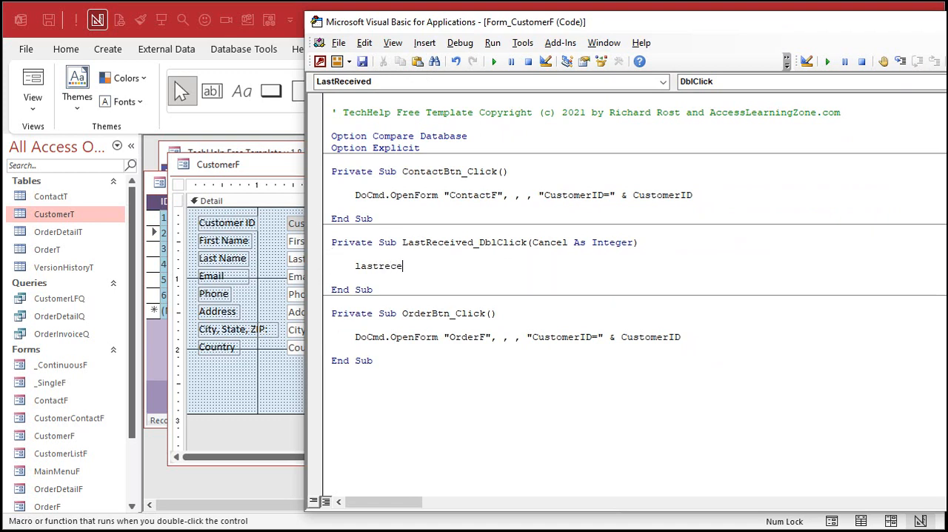
type("ived = date")
key("Return")
left_click(287, 172)
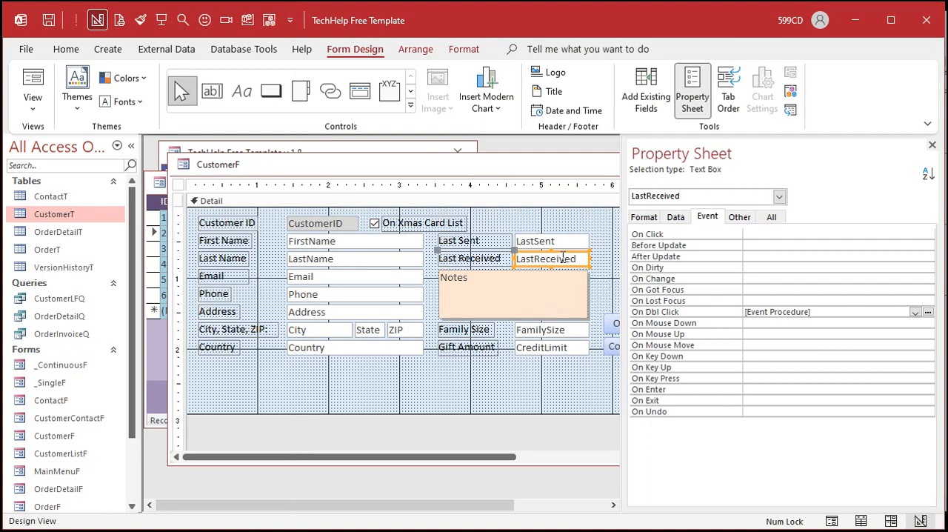
Step: Give the LastReceived text box in CustomerF the same blue fill colour as the ID column of Customer List
left_click(158, 362)
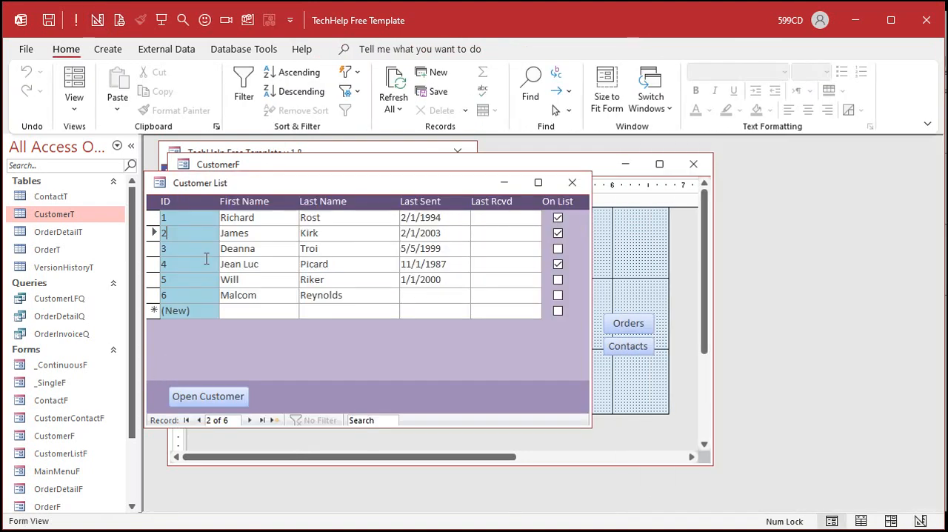
left_click(556, 164)
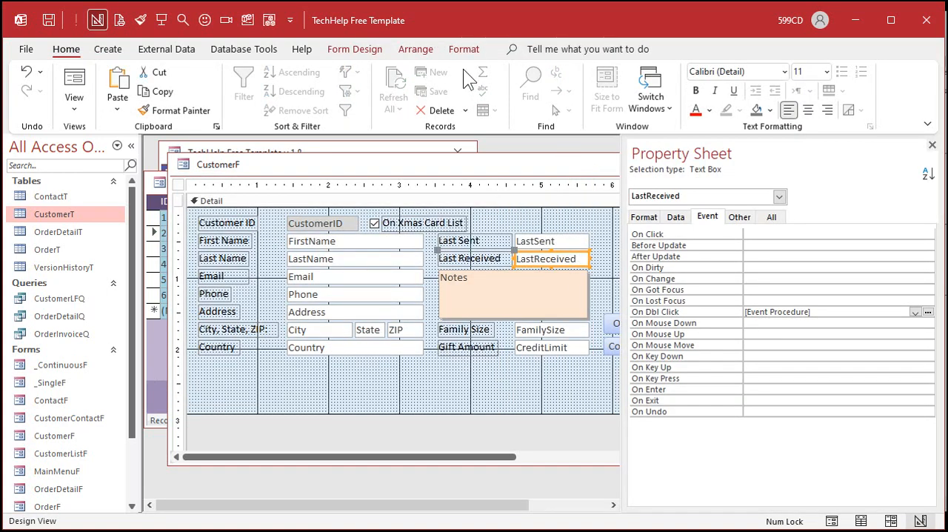
left_click(461, 49)
left_click(230, 102)
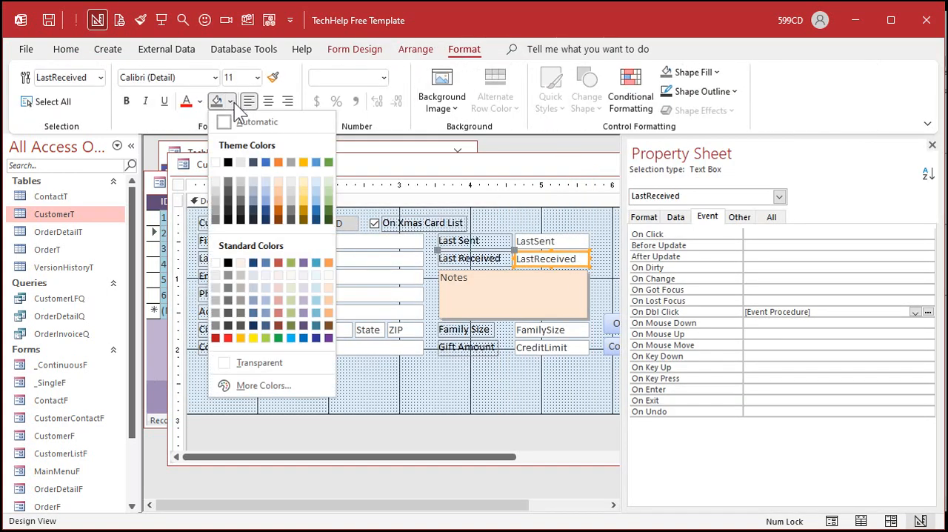
left_click(317, 314)
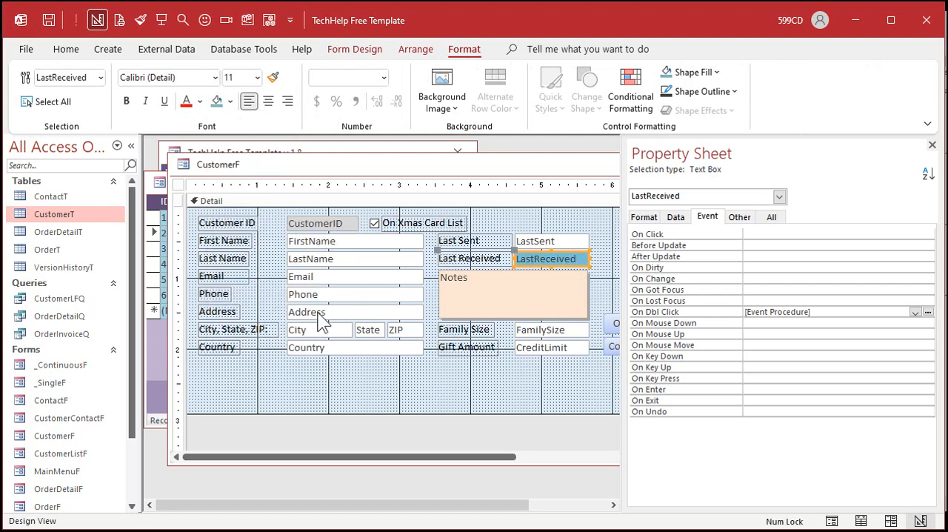
left_click(500, 386)
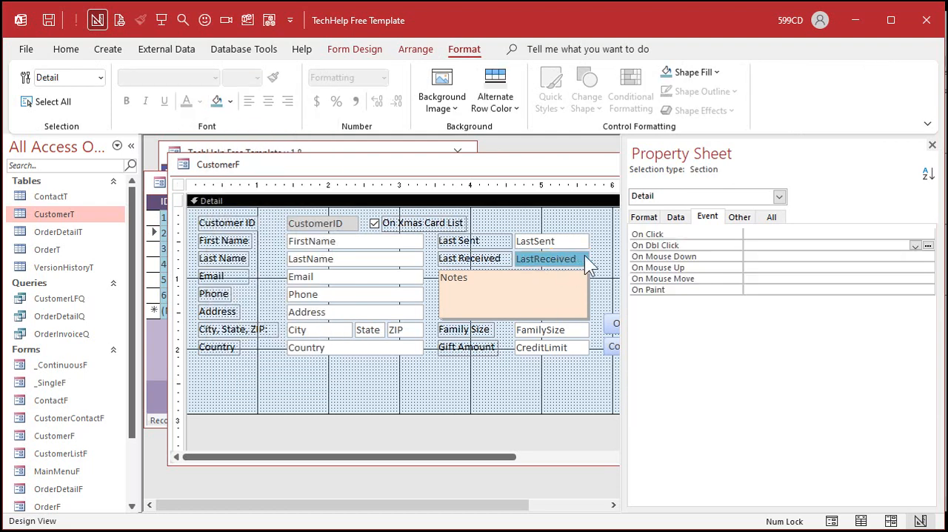
Step: Close the CustomerF design, open customer 2 from Customer List, and stamp the current date in Last Received through its event
double_click(186, 165)
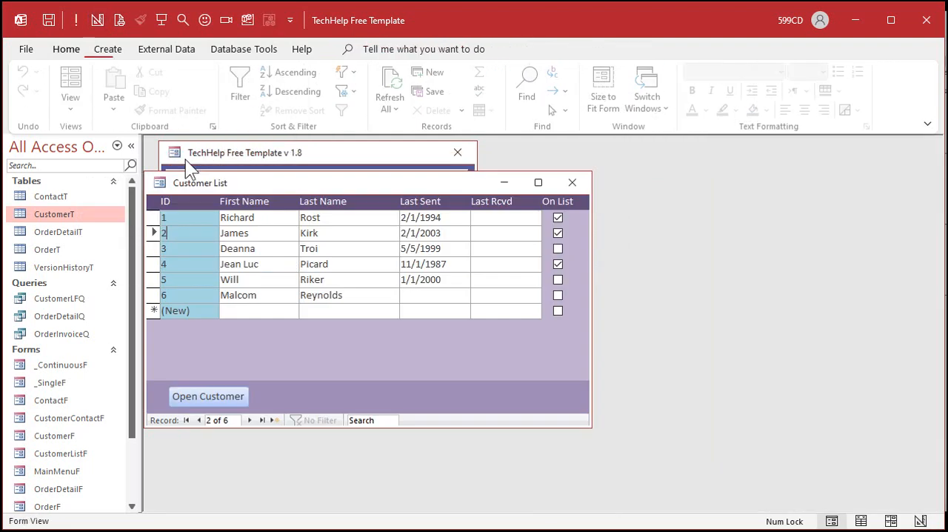
double_click(192, 236)
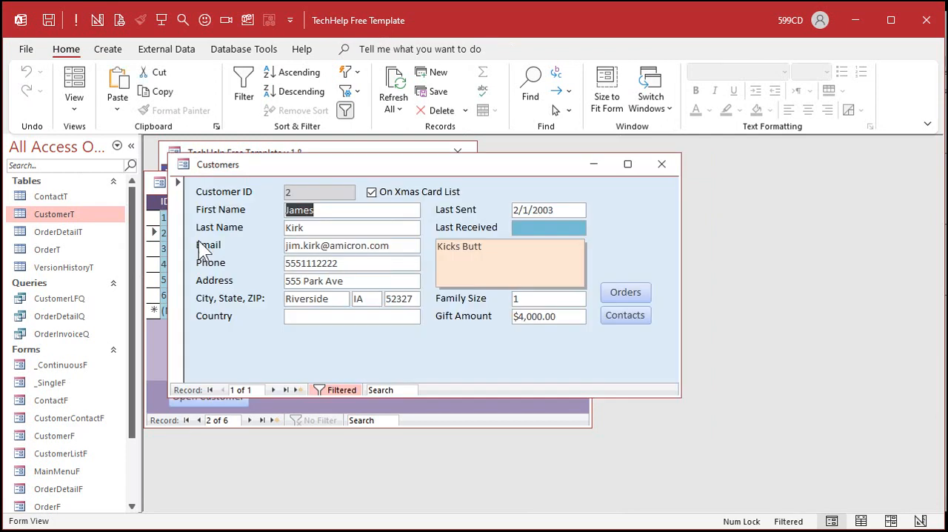
double_click(543, 227)
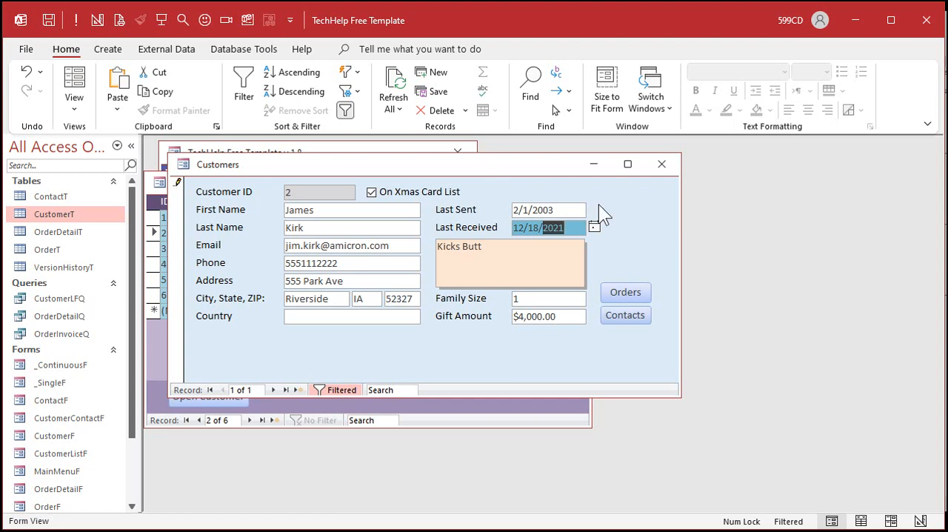
left_click(666, 163)
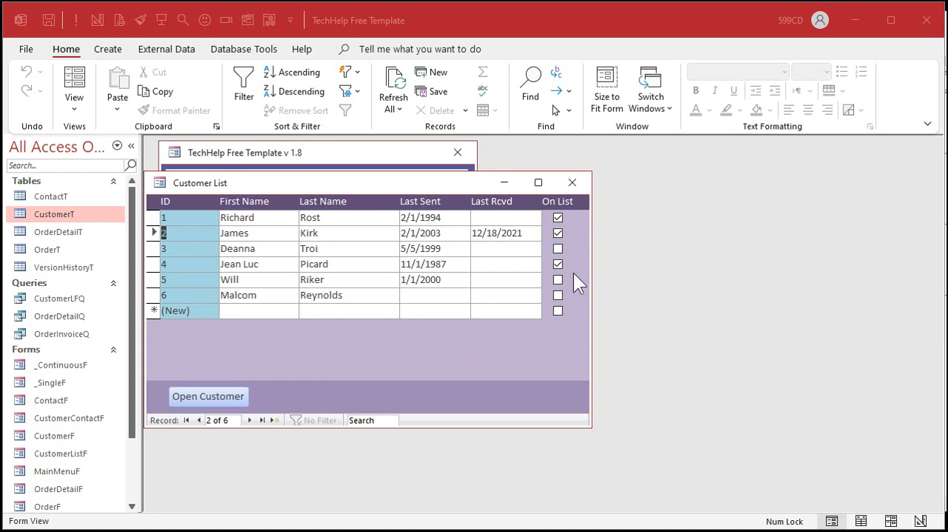
Step: Create a new query in design view based on CustomerT and enlarge the table's field list
left_click(111, 51)
left_click(250, 96)
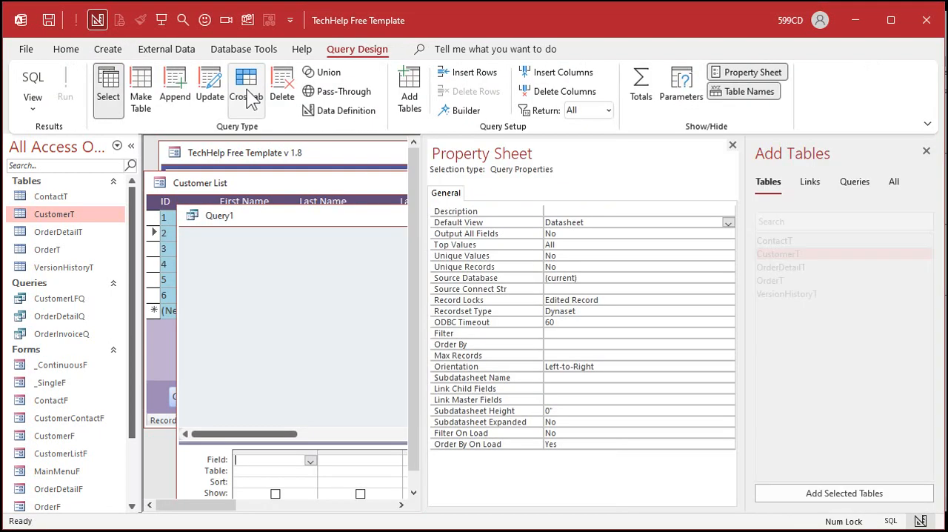
left_click(733, 145)
double_click(824, 252)
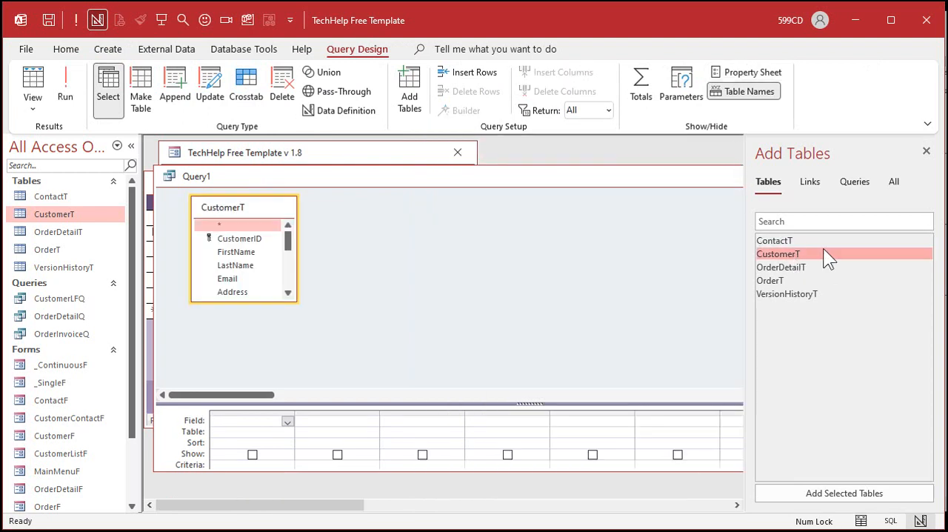
left_click(926, 151)
mouse_move(437, 178)
left_mouse_down()
mouse_move(604, 323)
mouse_move(437, 160)
mouse_move(435, 167)
left_mouse_up()
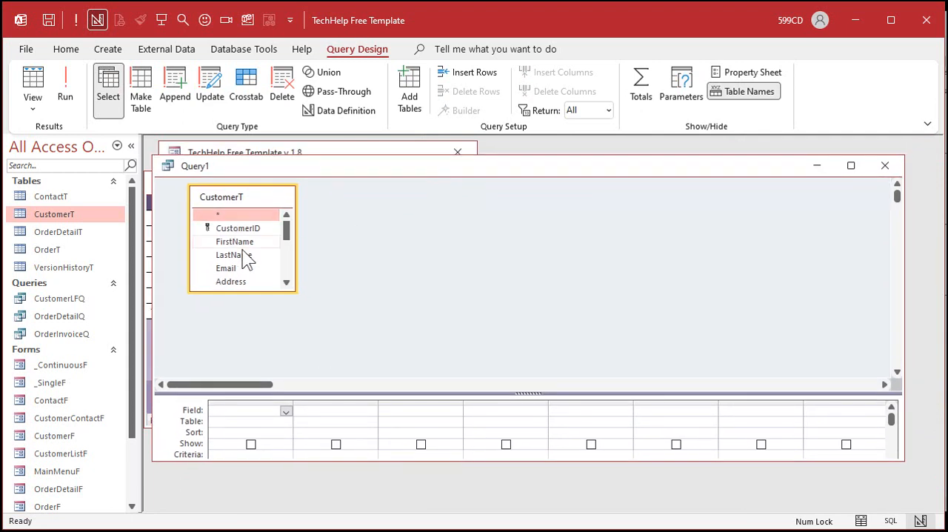
left_click_drag(293, 290, 398, 357)
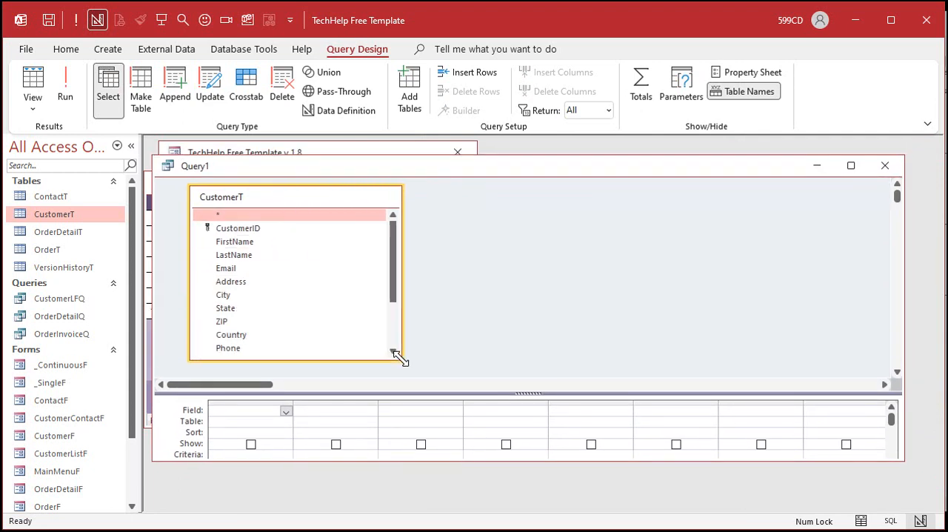
Step: Add the FirstName, LastName, Address, City, State, ZIP and Country fields from CustomerT to the query grid
double_click(263, 243)
double_click(263, 254)
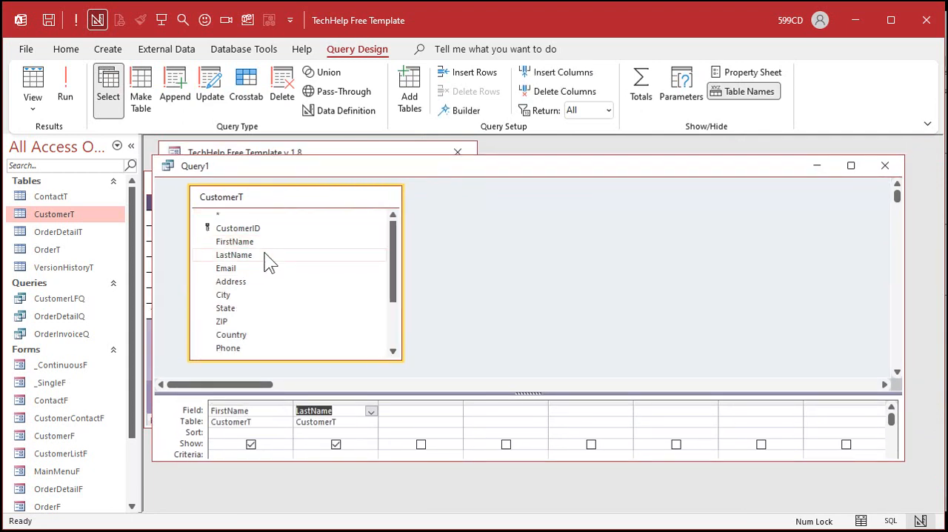
double_click(252, 283)
double_click(249, 295)
double_click(249, 308)
left_click(250, 323)
double_click(247, 325)
double_click(252, 336)
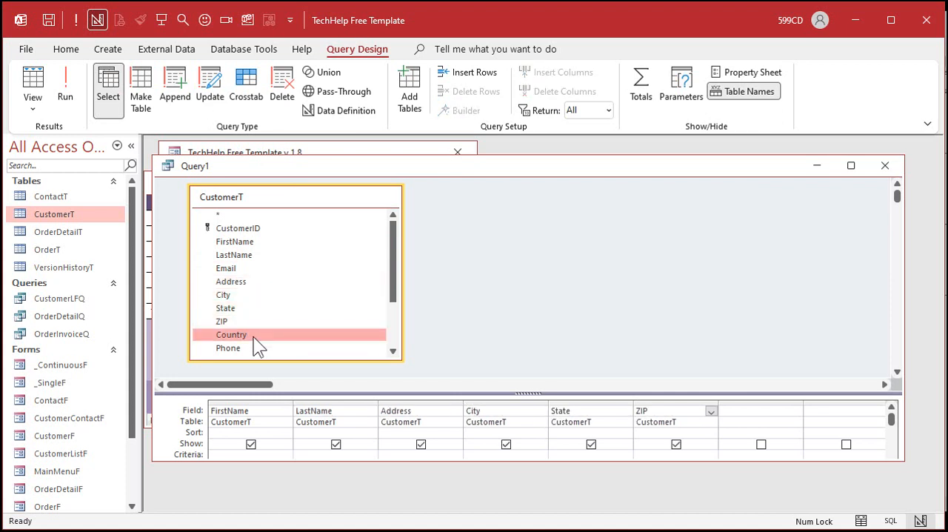
Step: Add the IsActive field to the query and move its column in front of FirstName
scroll(271, 318, "down", 1)
scroll(274, 297, "down", 1)
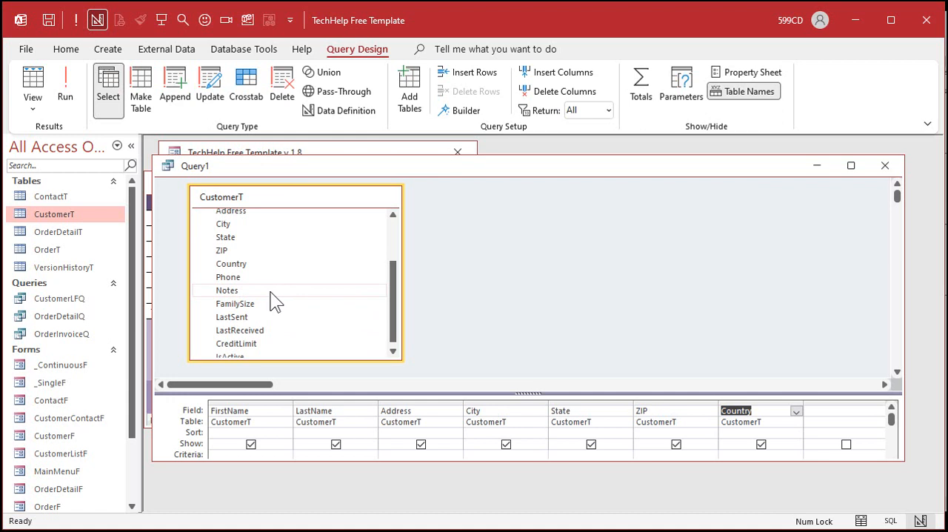
scroll(271, 302, "down", 1)
double_click(238, 353)
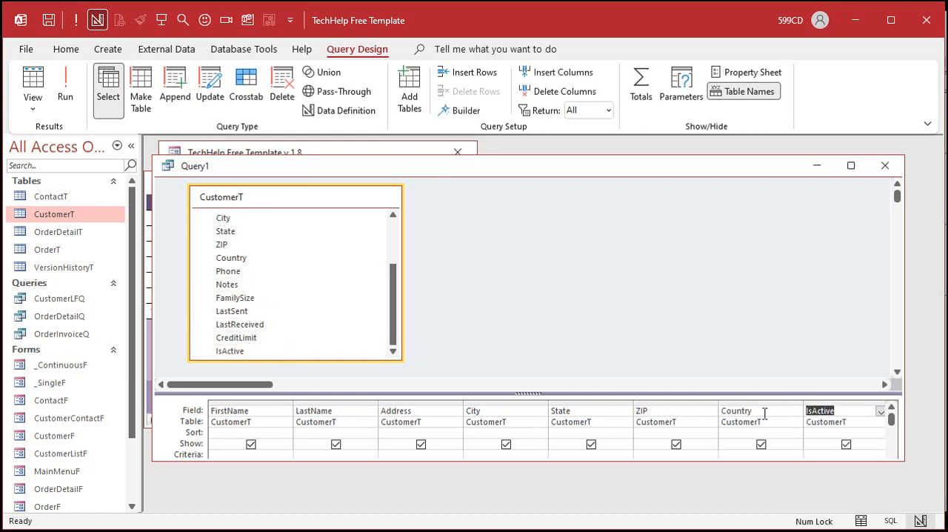
left_click(832, 404)
left_click_drag(827, 406, 272, 376)
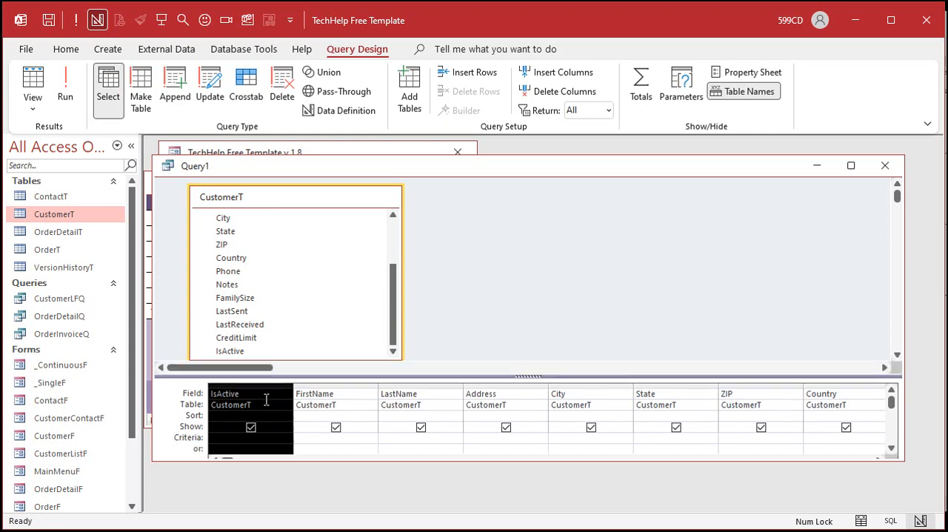
Step: Filter the query to IsActive = True with that column hidden from the output, and run it
left_click(223, 440)
type("True")
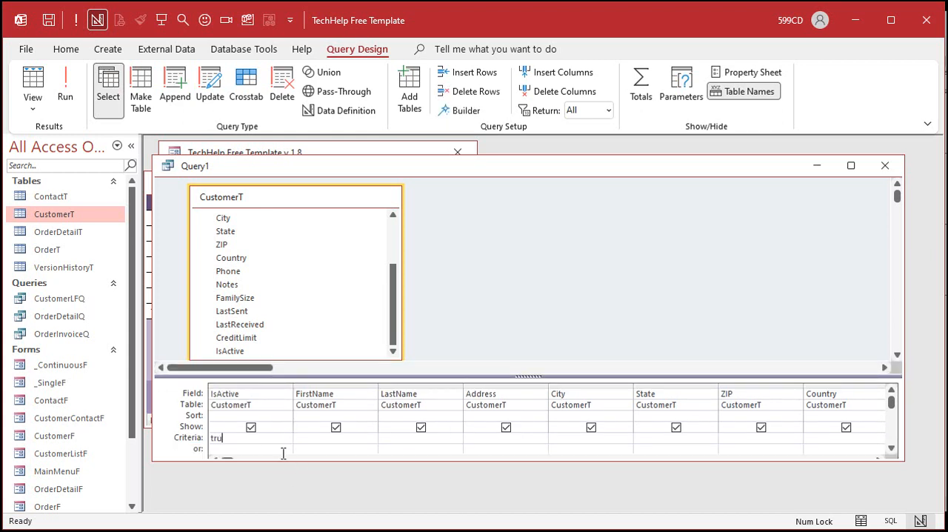
key("Tab")
left_click(251, 427)
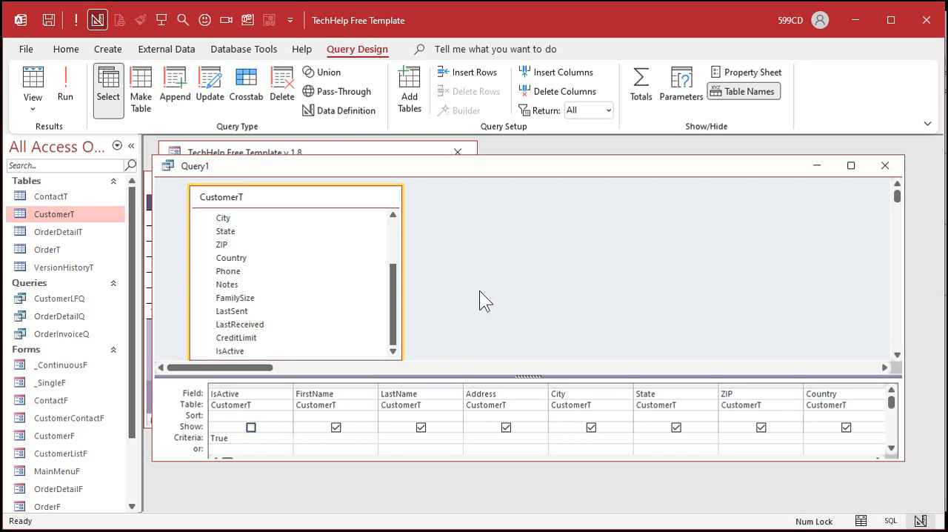
left_click(65, 87)
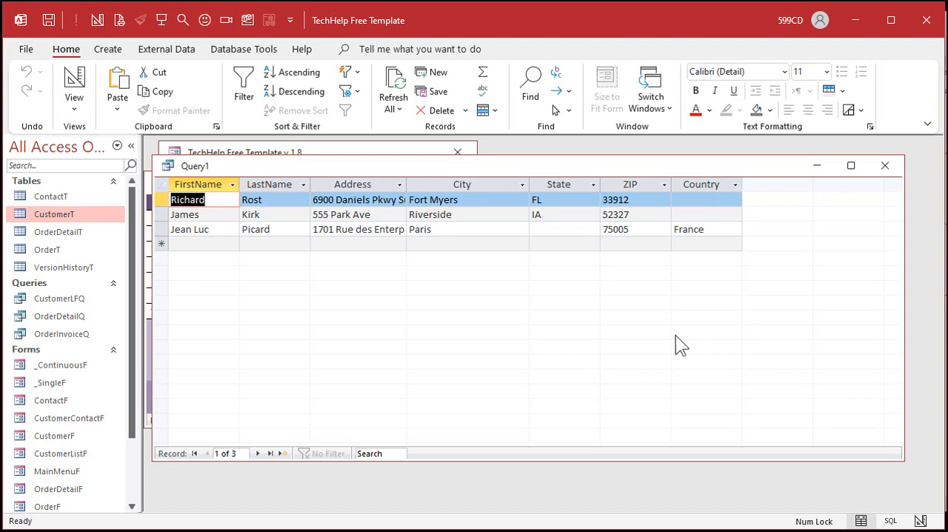
Step: Save the query as CustomerActiveQ and close it
key("ctrl+s")
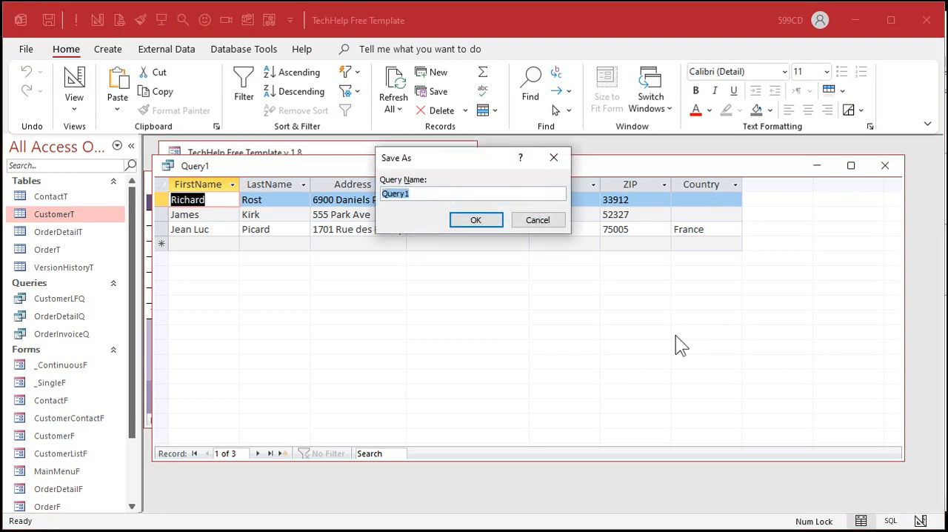
key("BackSpace")
type("CustomerActiveQ")
key("Return")
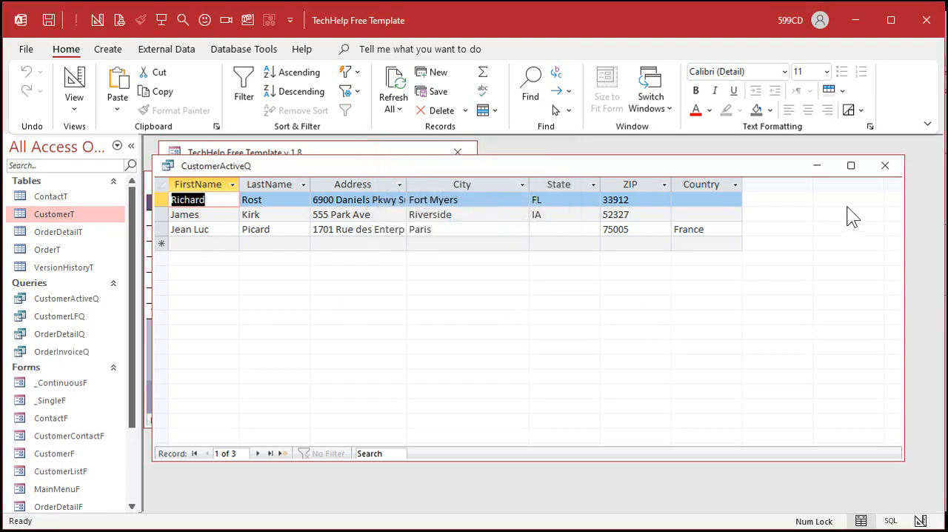
left_click(886, 165)
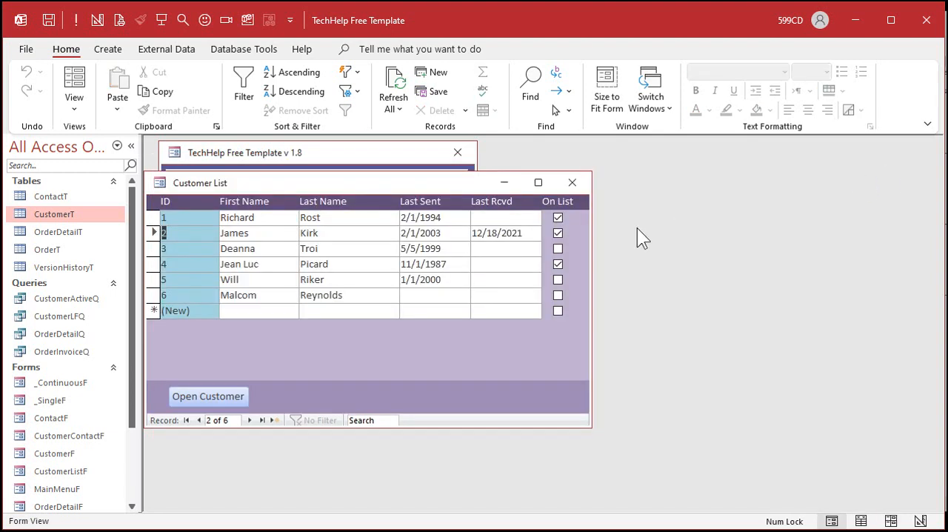
Step: Start the Label Wizard for CustomerT, choose Avery product 5160 (1" x 2 5/8") and accept the default font settings
left_click(96, 46)
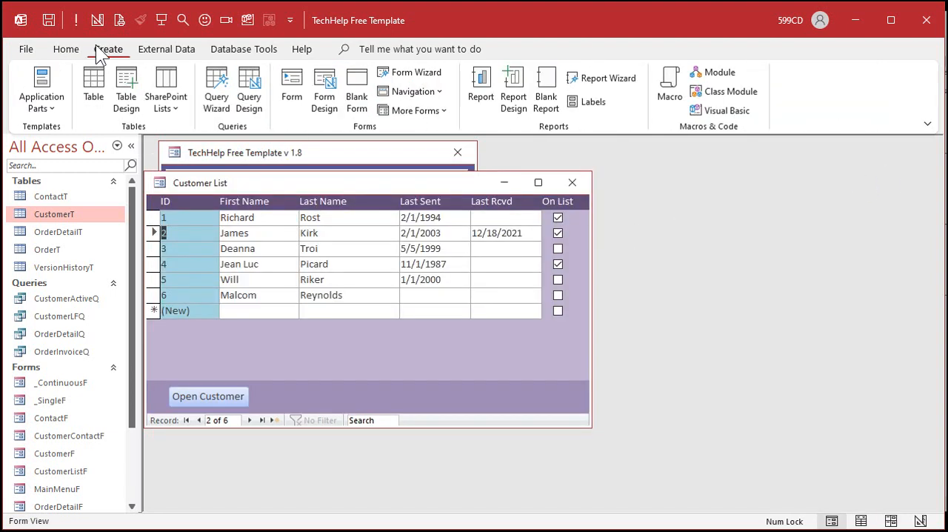
left_click(592, 104)
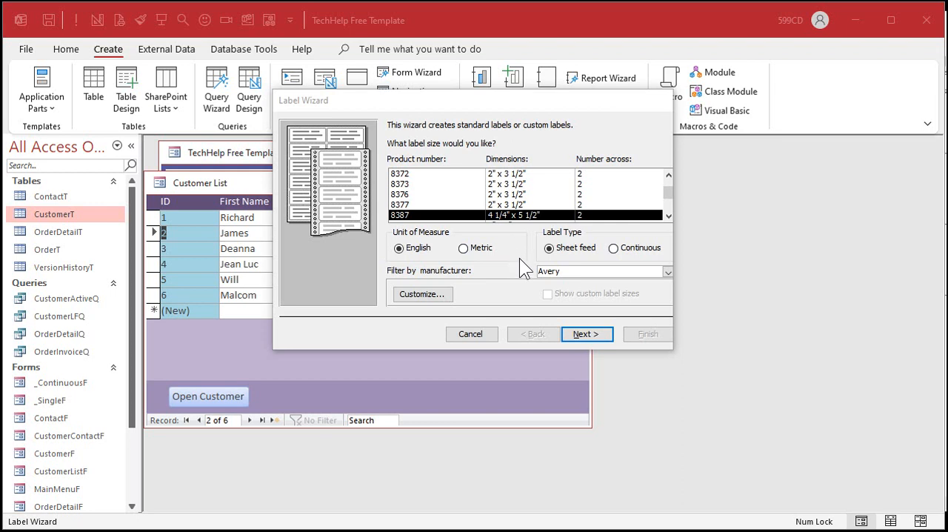
left_click(669, 175)
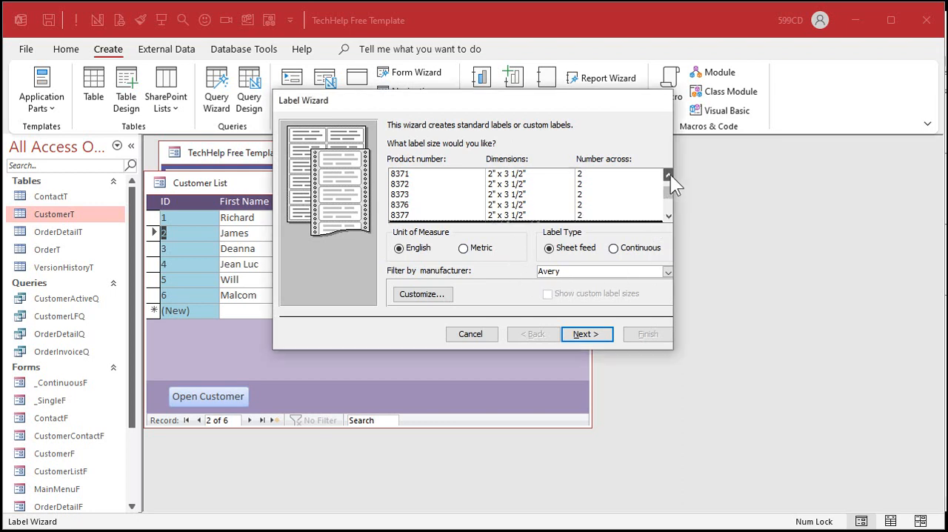
left_click_drag(673, 174, 667, 174)
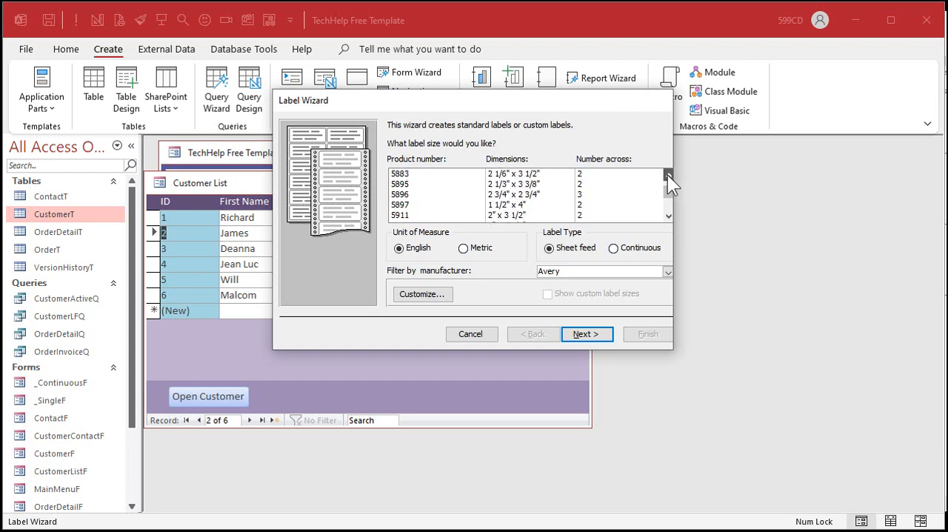
left_click(667, 182)
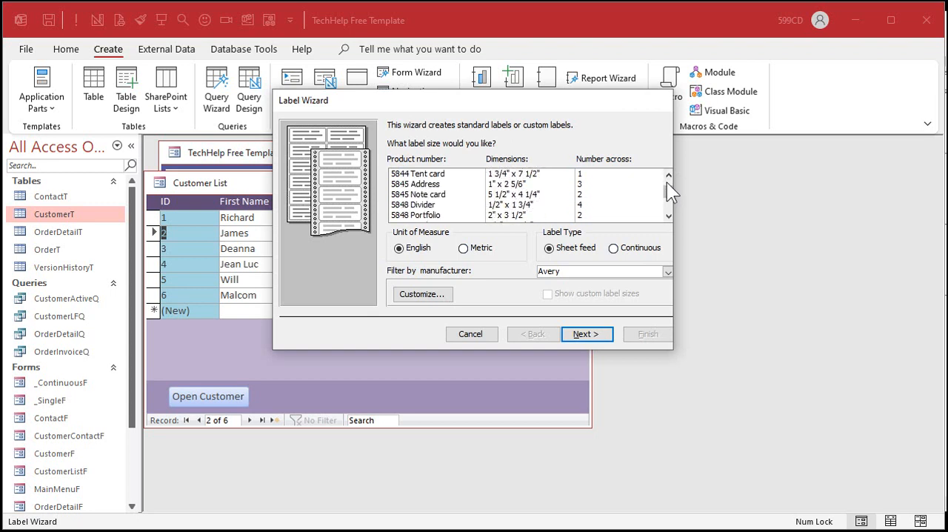
left_click_drag(667, 190, 663, 197)
scroll(591, 178, "up", 15)
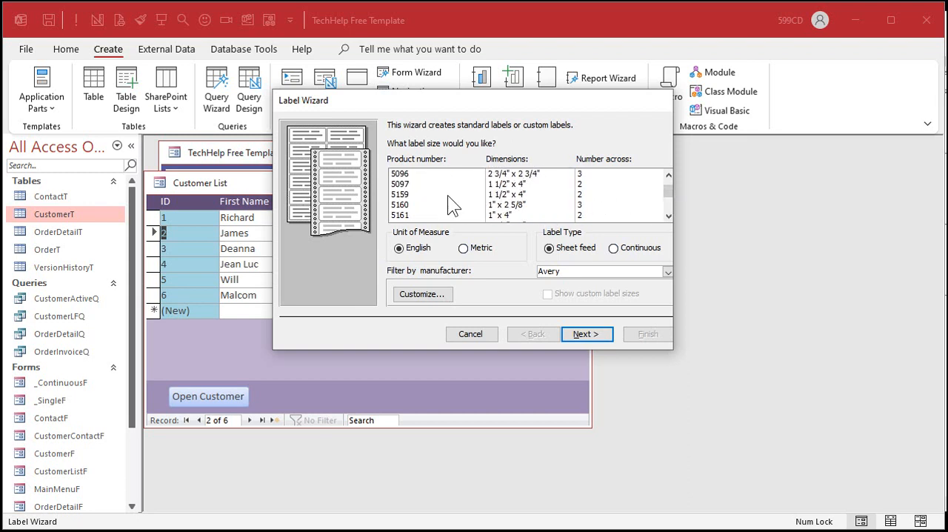
left_click(410, 205)
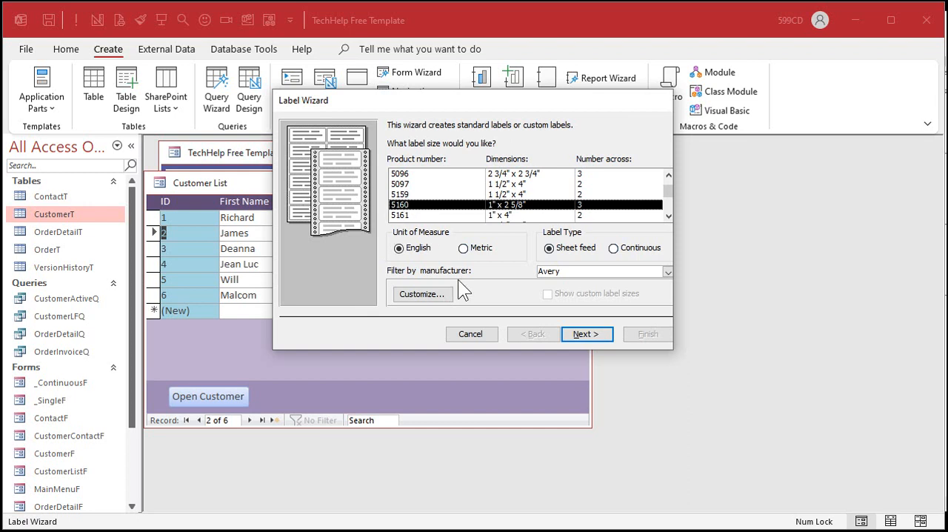
left_click(589, 338)
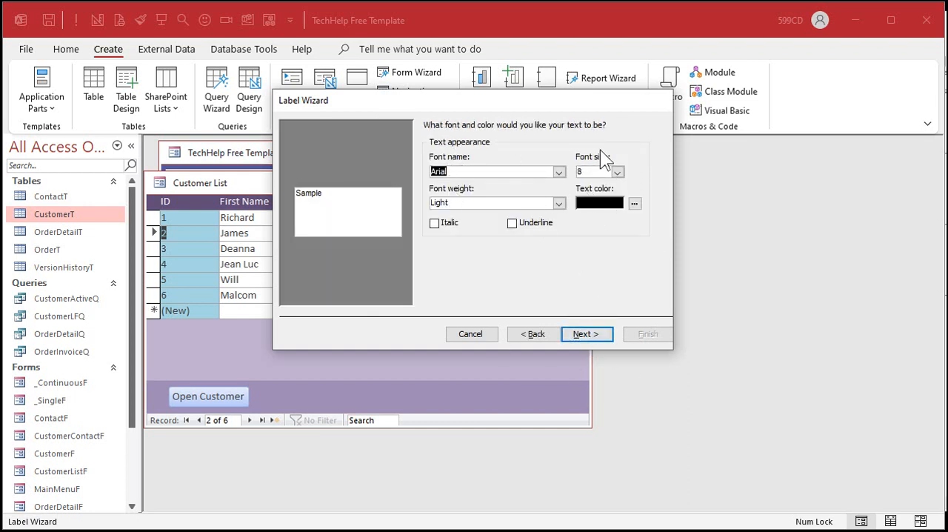
left_click(588, 333)
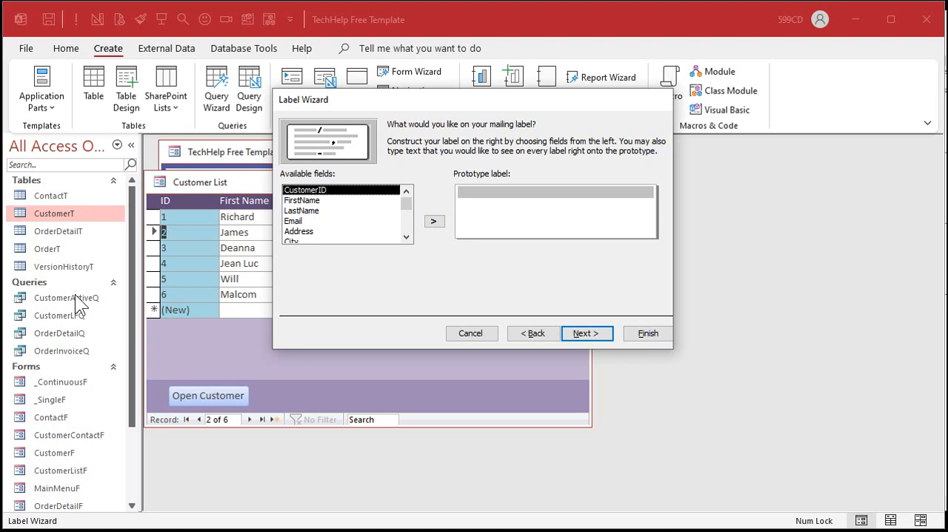
Step: Build the first two lines of the prototype label: {FirstName} {LastName}, and {Address} below it
double_click(333, 201)
double_click(336, 211)
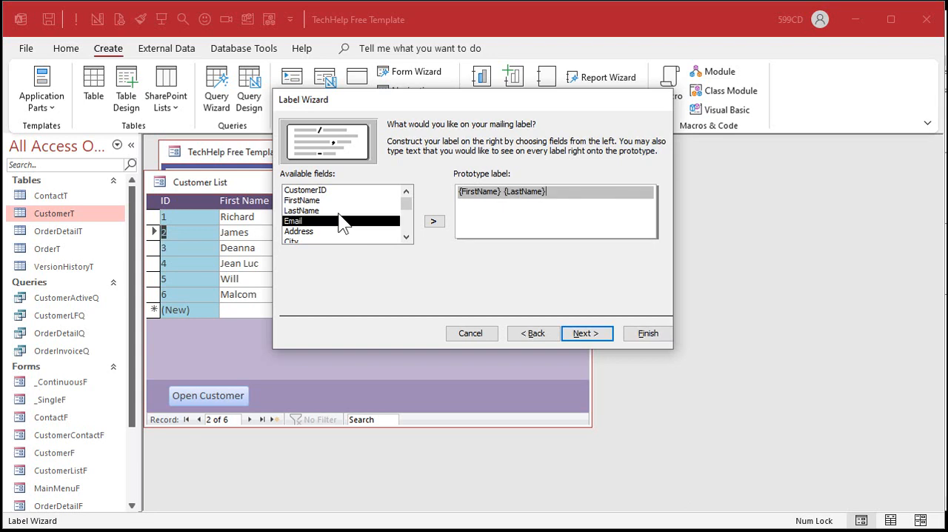
key("Return")
double_click(337, 231)
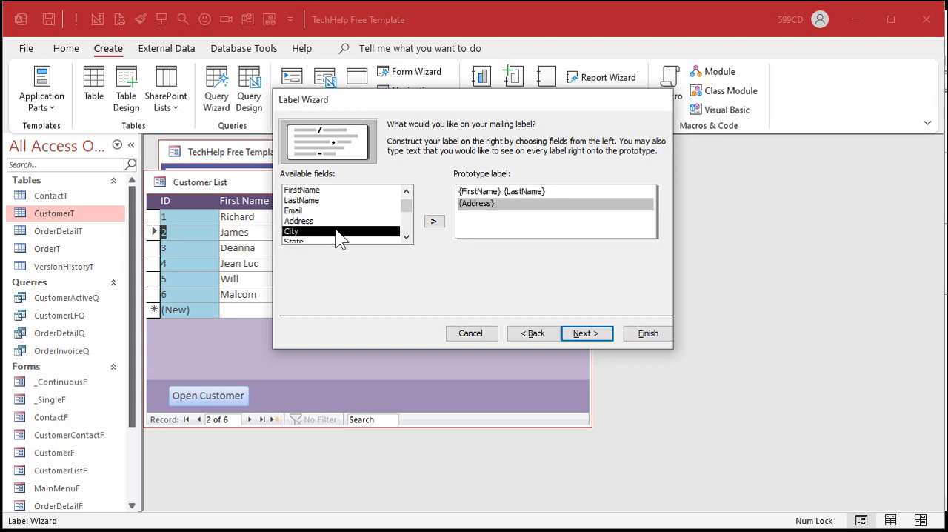
key("Return")
Step: Complete the prototype label with a {City}, {State} {ZIP} line and a {Country} line, and continue to the sorting options
left_click(406, 236)
left_click(406, 236)
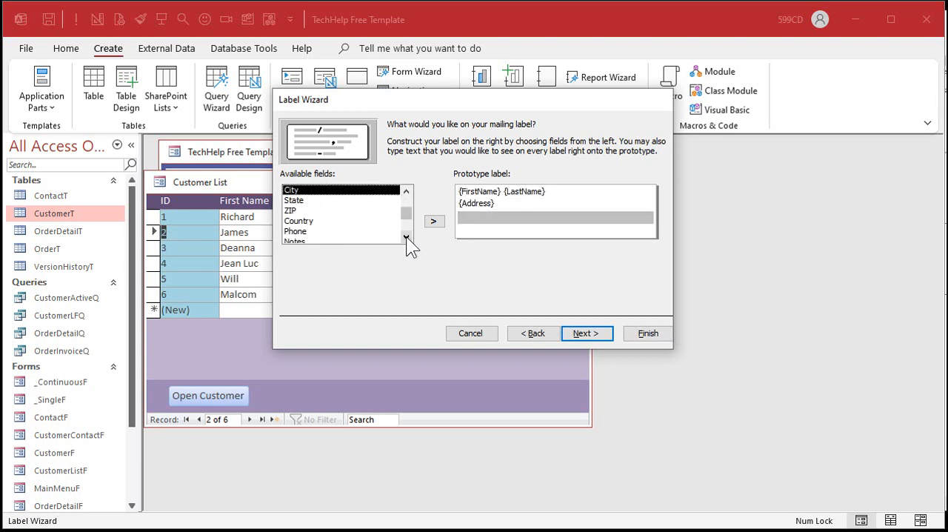
double_click(296, 190)
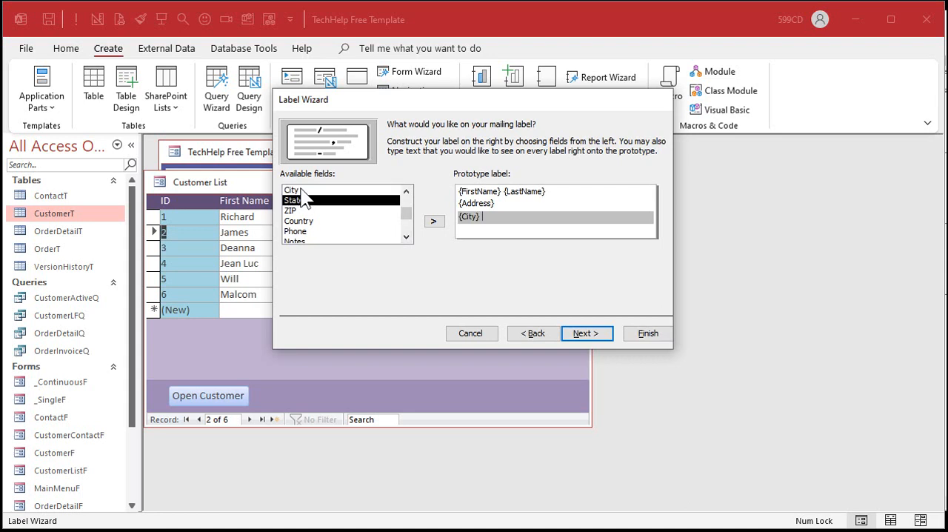
key("BackSpace")
type(",")
double_click(326, 200)
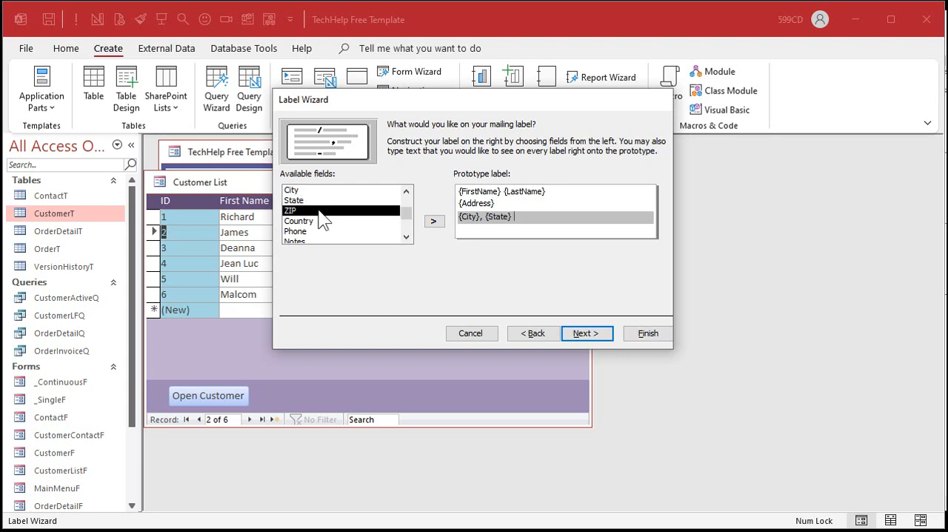
double_click(319, 211)
key("Return")
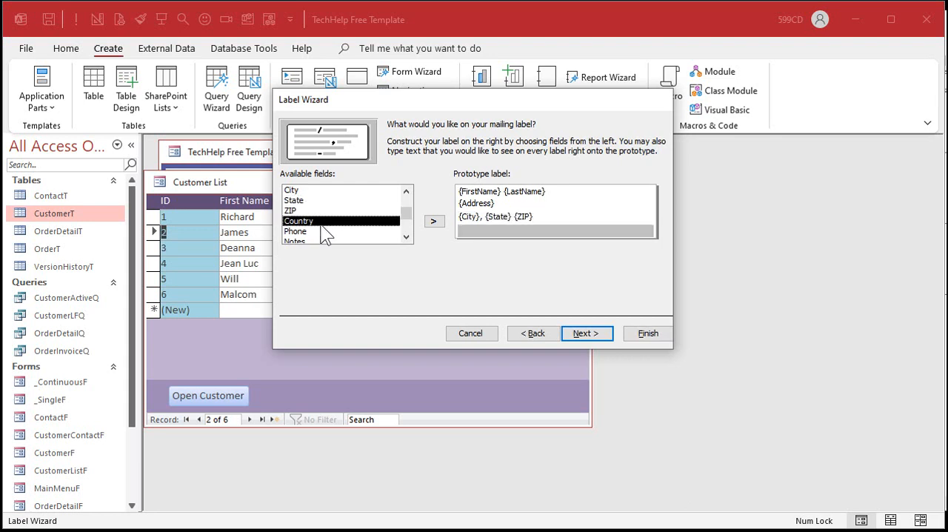
double_click(323, 221)
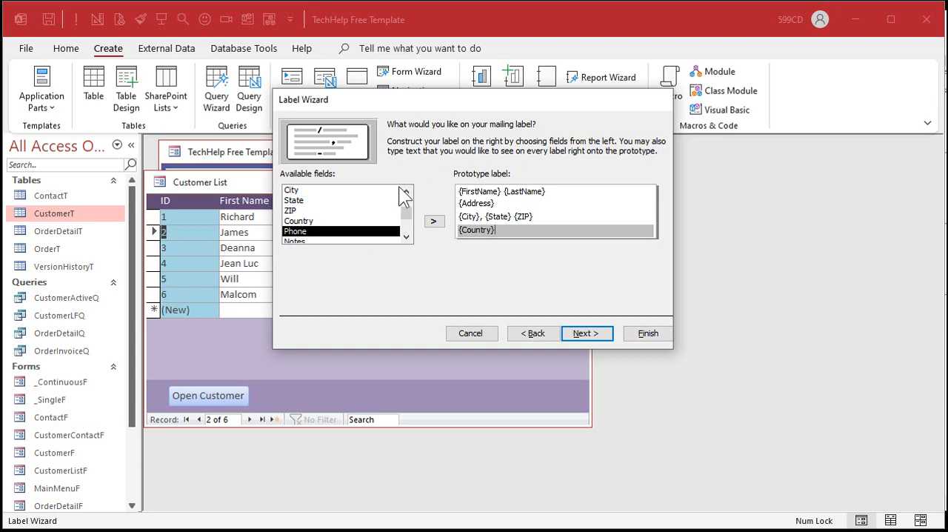
left_click(572, 334)
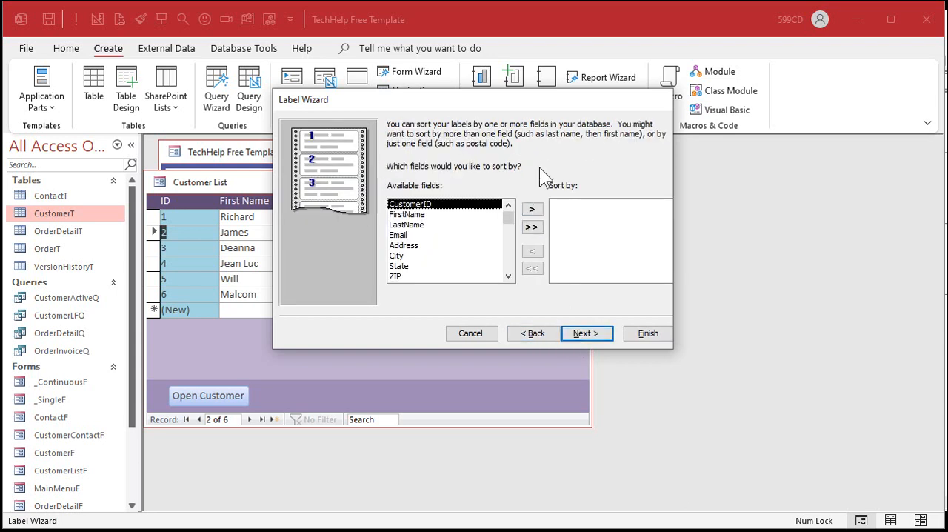
Step: Sort the labels by LastName and FirstName, and finish the wizard with the option to modify the label design
left_click(449, 225)
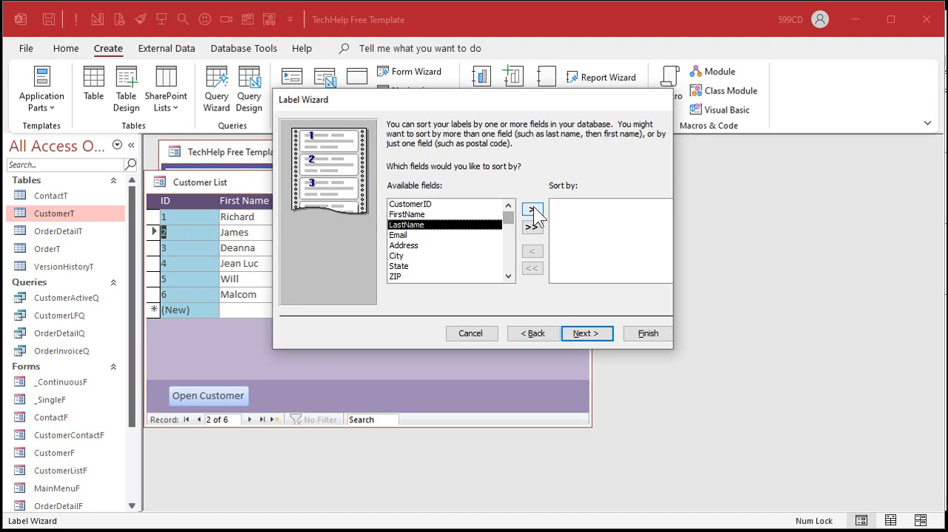
left_click(533, 208)
left_click(440, 215)
left_click(534, 209)
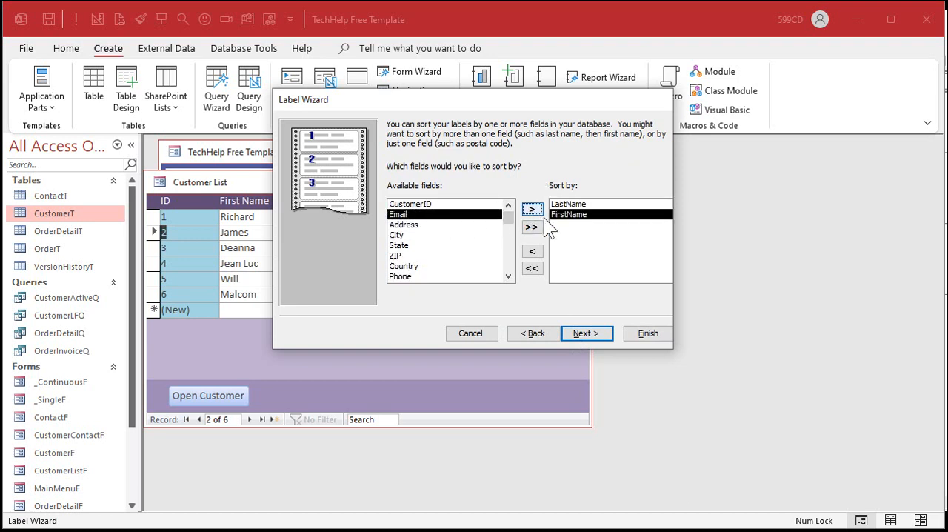
left_click(587, 333)
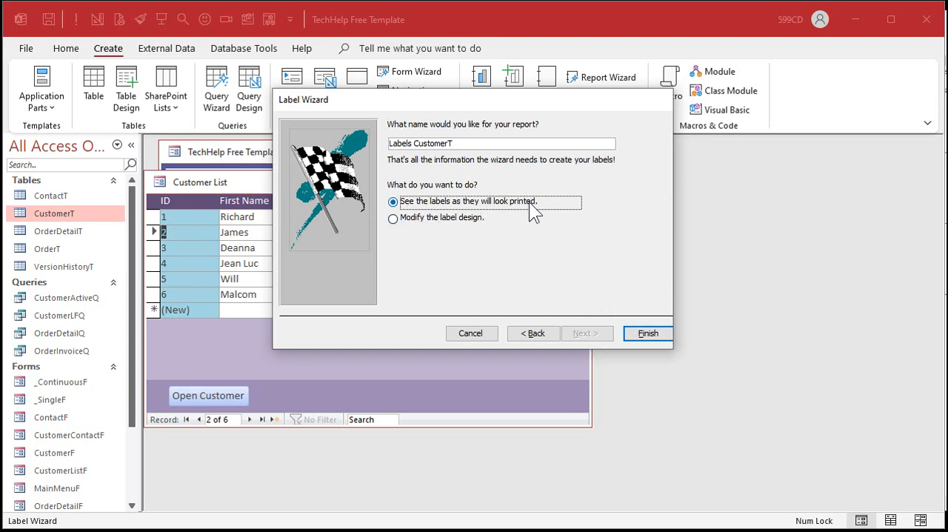
left_click(466, 217)
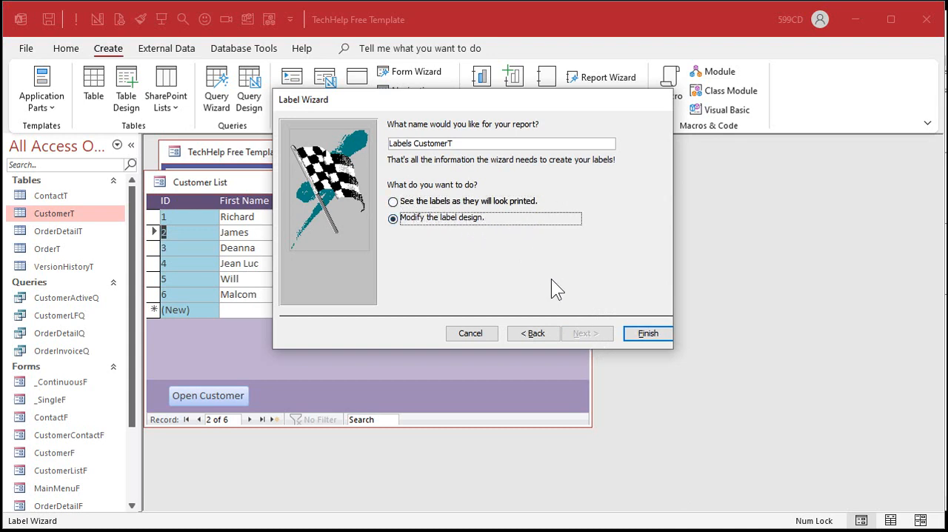
left_click(648, 334)
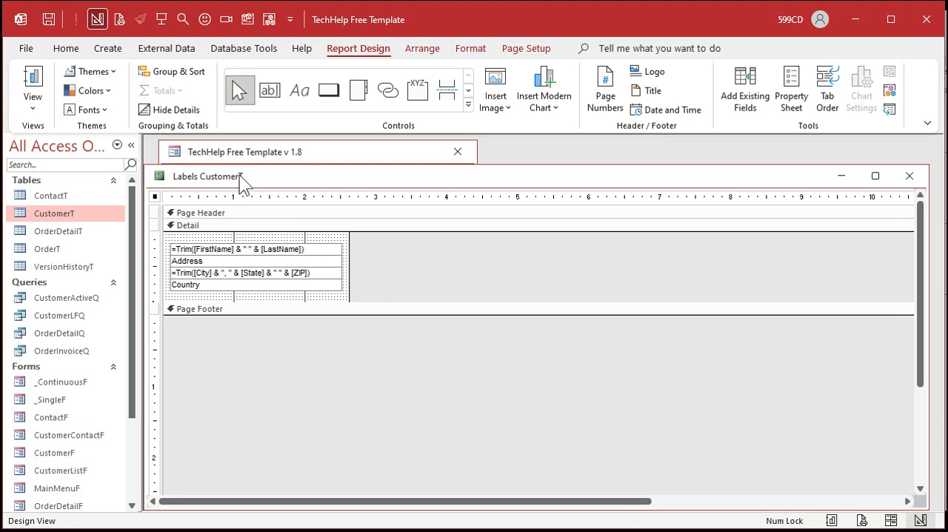
Step: Set the label report's record source to the CustomerActiveQ query, then close the property sheet and the report
double_click(154, 195)
left_click(669, 218)
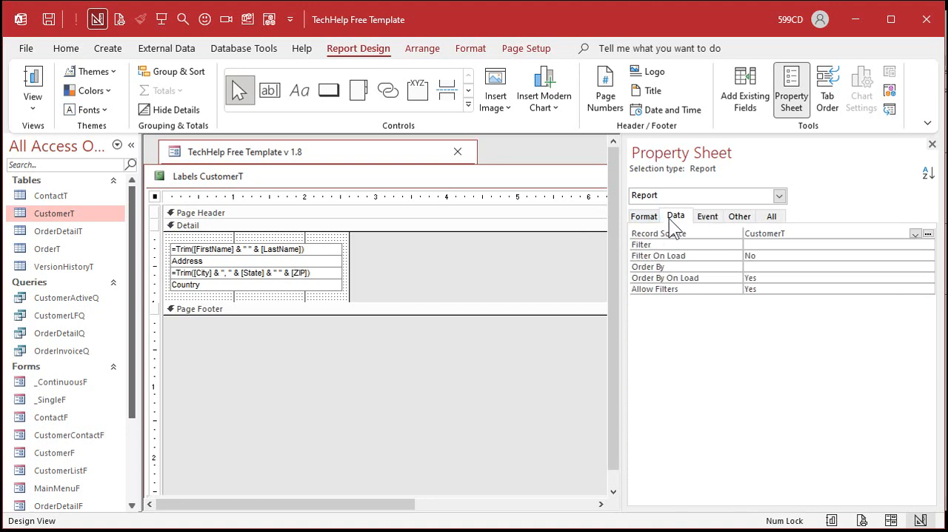
left_click(916, 234)
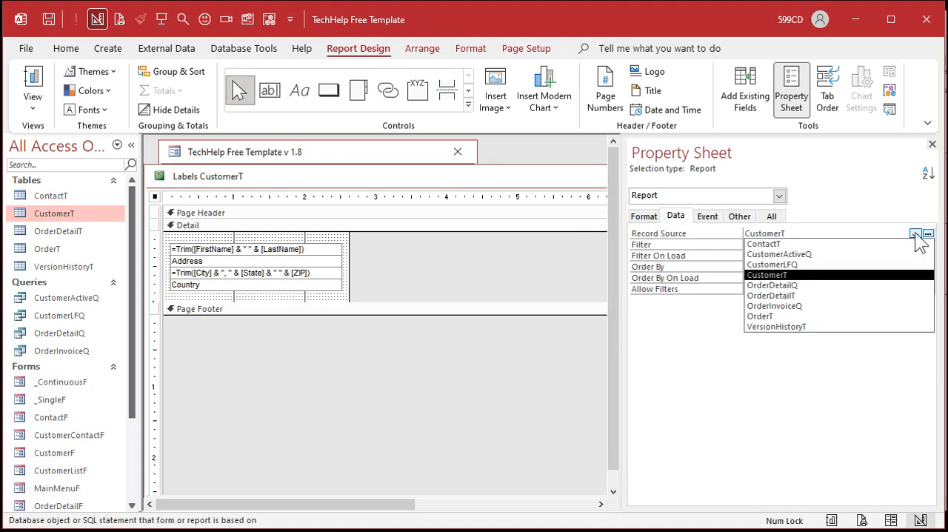
left_click(883, 254)
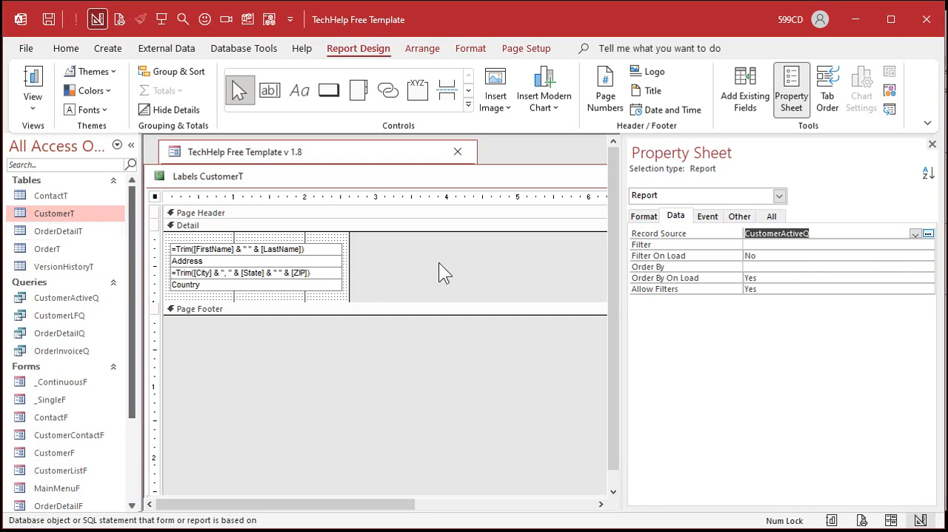
left_click(932, 144)
left_click(898, 172)
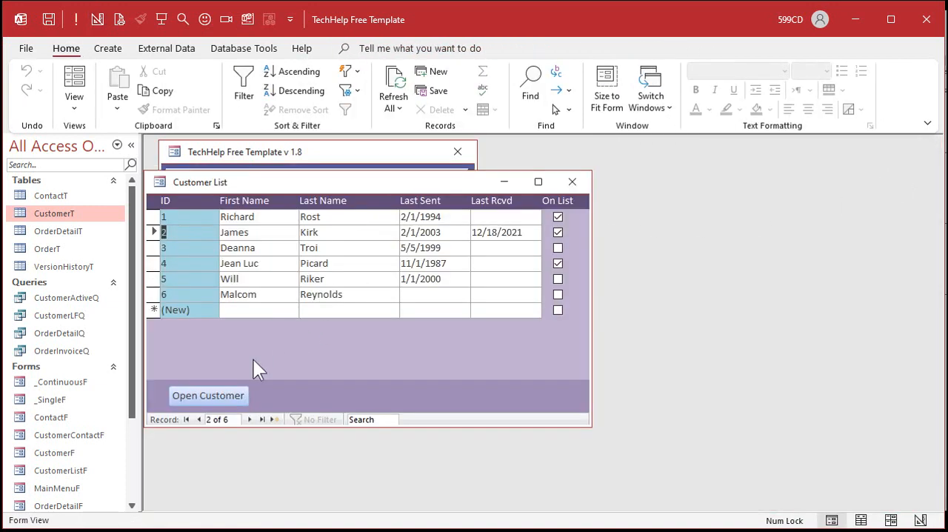
Step: Rename the Labels CustomerT report as ChristmasLabelR
scroll(133, 449, "down", 3)
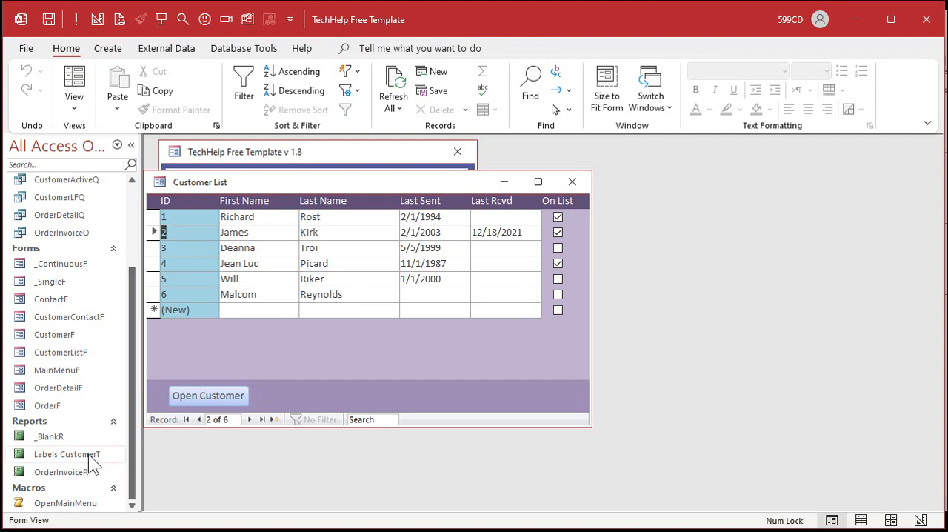
left_click(35, 457)
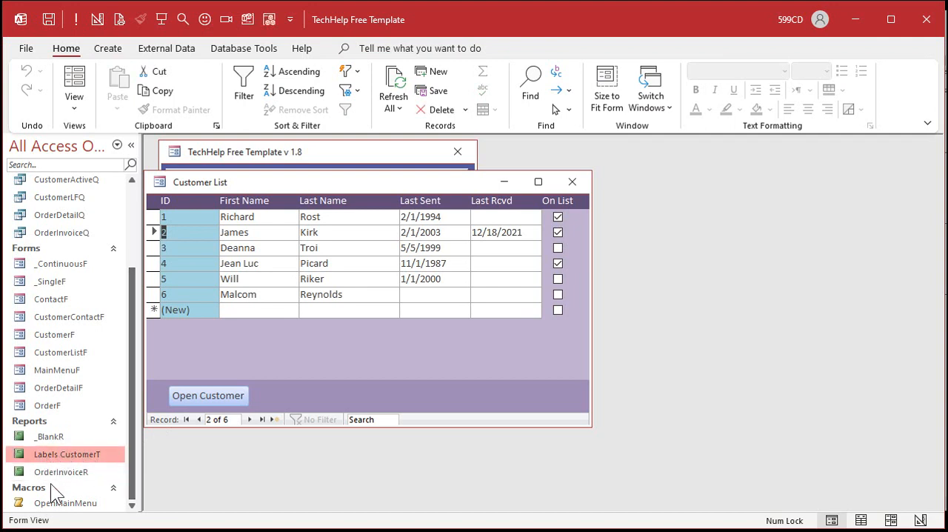
right_click(56, 458)
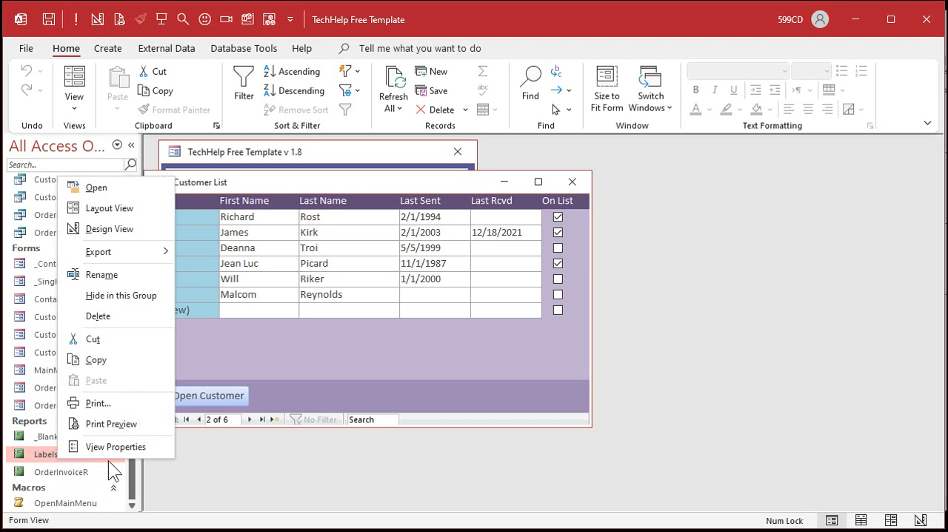
left_click(111, 278)
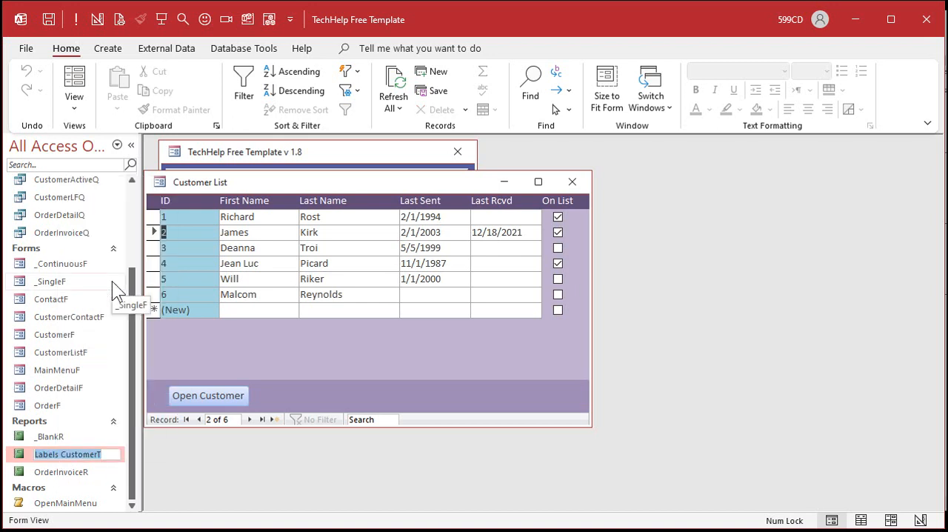
type("Chris")
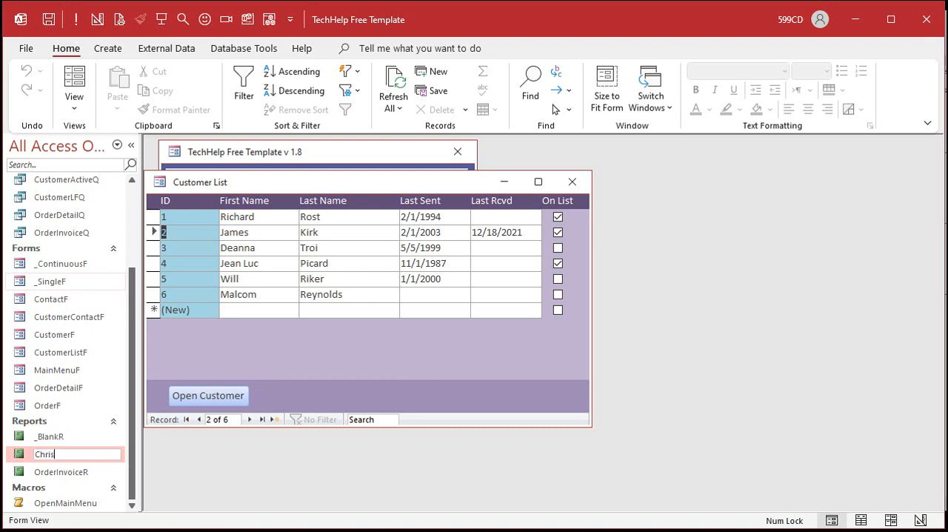
type("tmasLabelR")
key("Return")
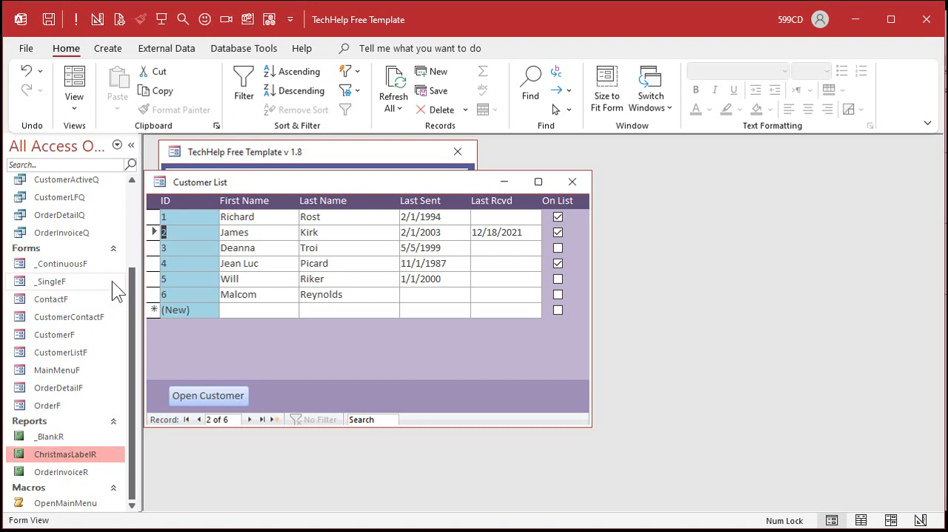
Step: Open ChristmasLabelR in print preview, accepting the column spacing message
right_click(78, 455)
left_click(135, 420)
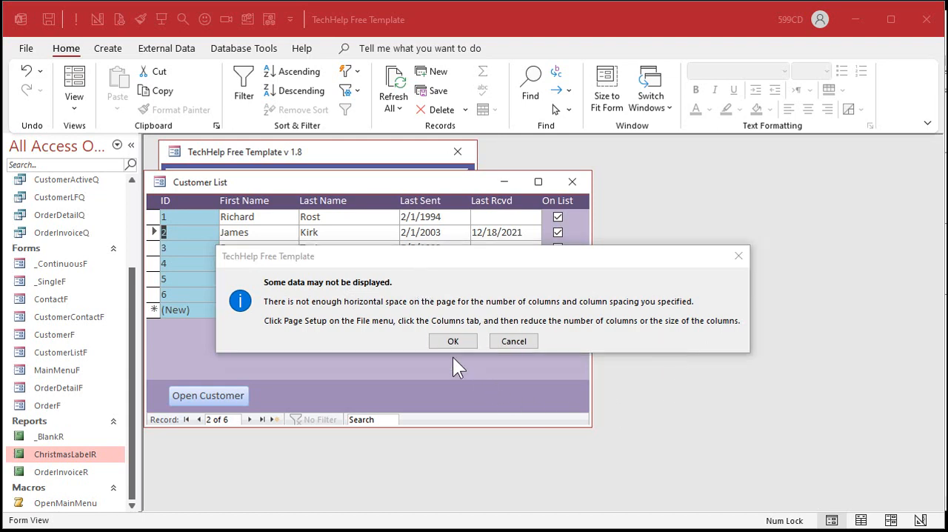
left_click(450, 340)
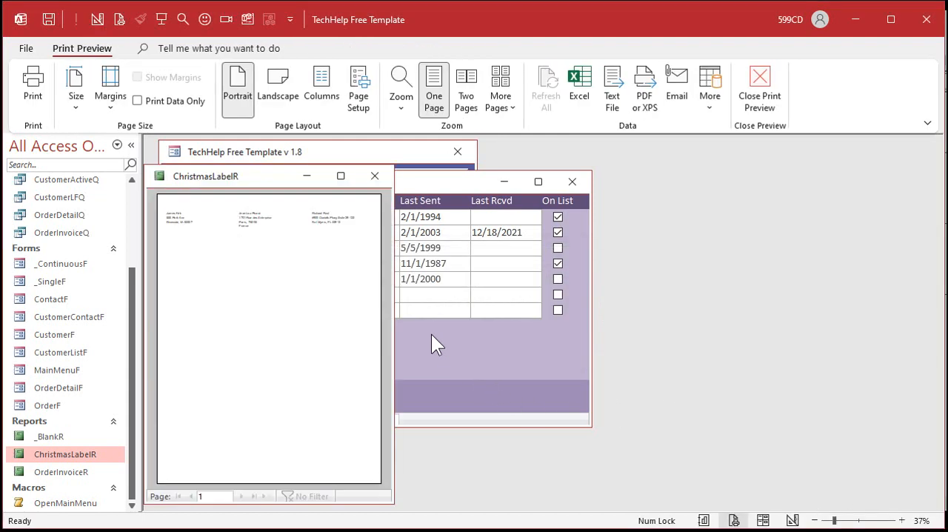
Step: Reduce the width of ChristmasLabelR to about 2.55 inches in Design View, just beyond the text boxes, and close the report
right_click(252, 176)
left_click(286, 295)
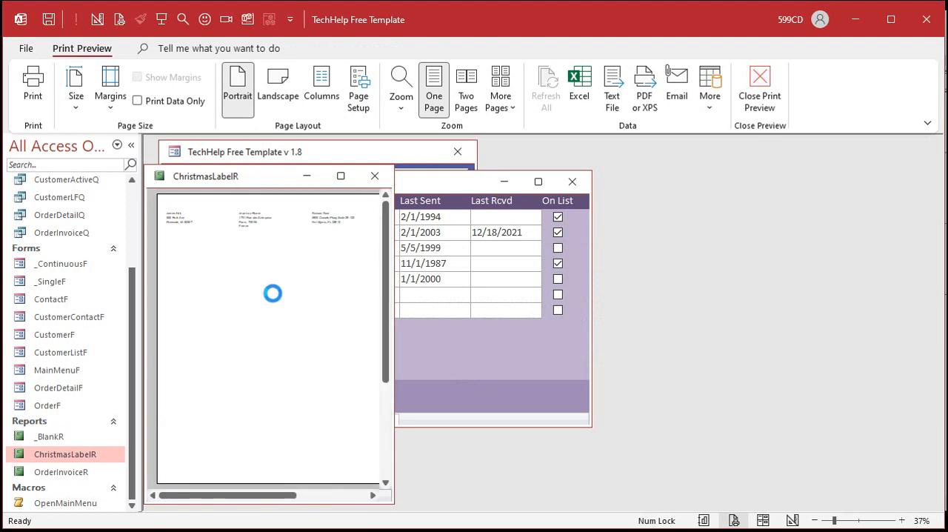
left_click_drag(348, 255, 343, 257)
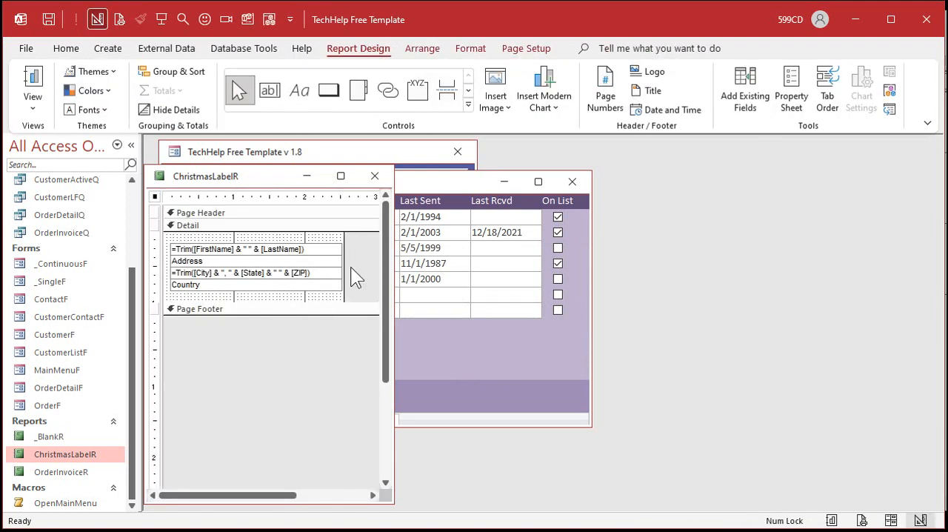
left_click(374, 175)
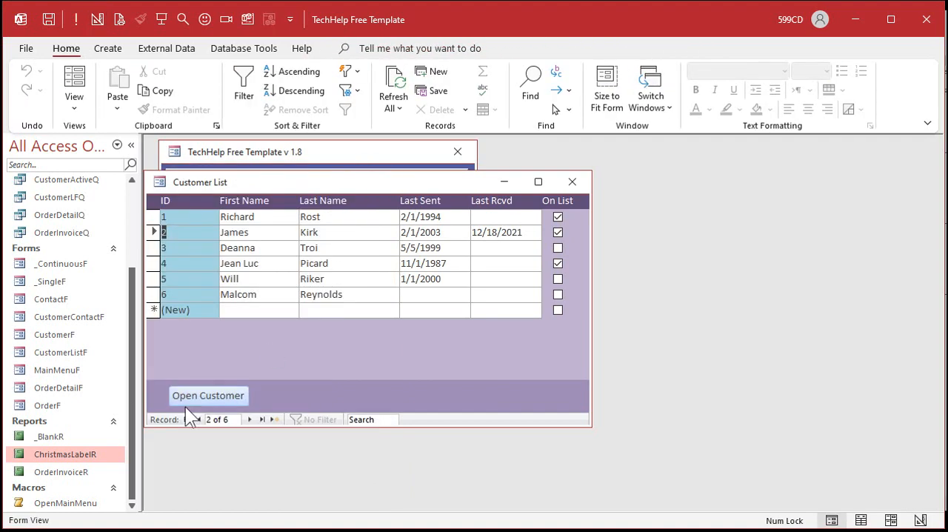
Step: Preview ChristmasLabelR again and check the printed customer labels against the customer list
right_click(91, 455)
left_click(146, 421)
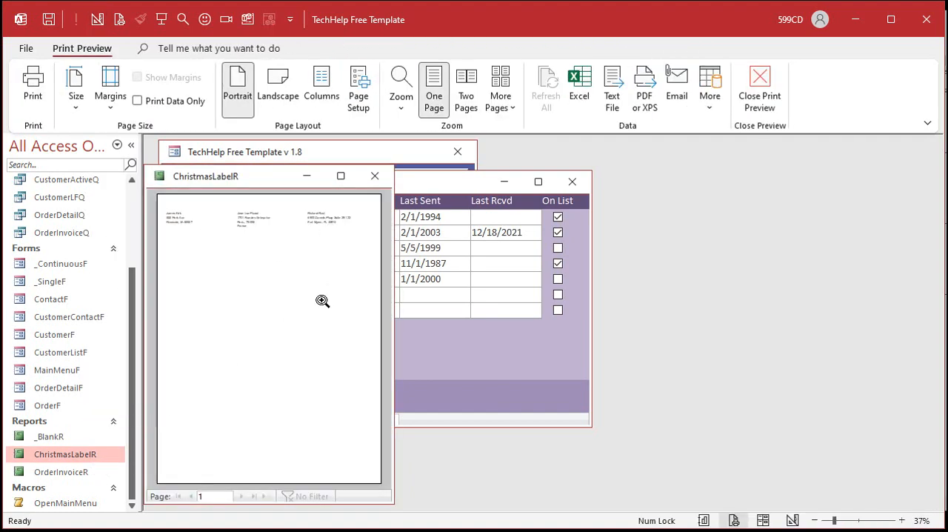
left_click_drag(260, 177, 331, 171)
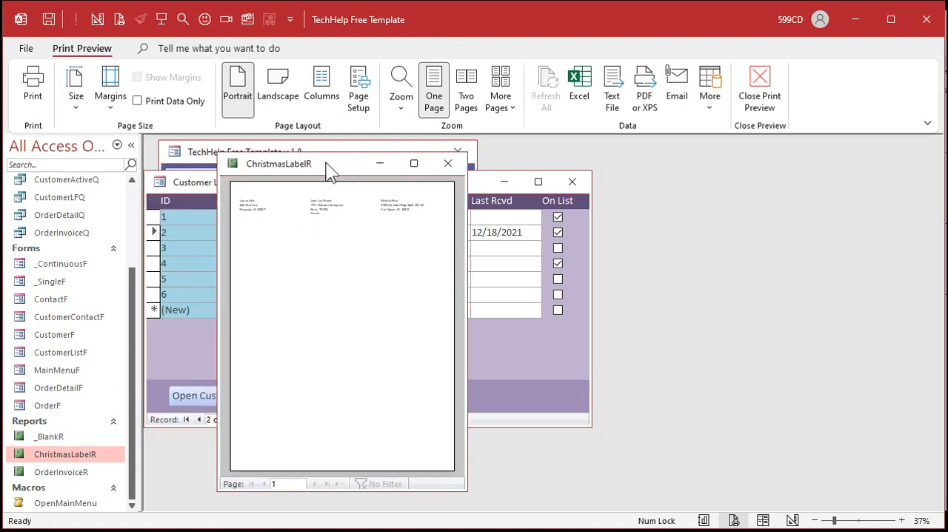
left_click(245, 206)
left_click(246, 207)
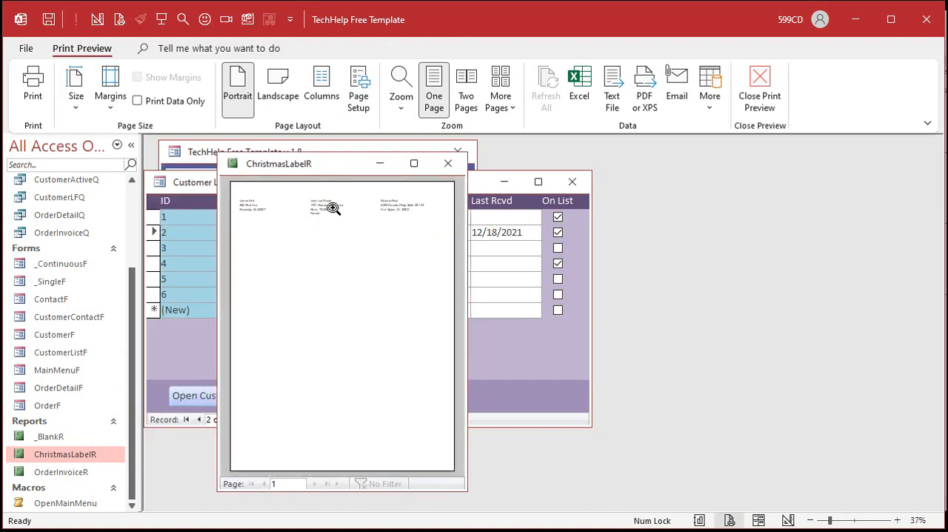
Step: In Design View, narrow all four label text boxes from their left edge to make room for a picture
right_click(334, 165)
left_click(389, 282)
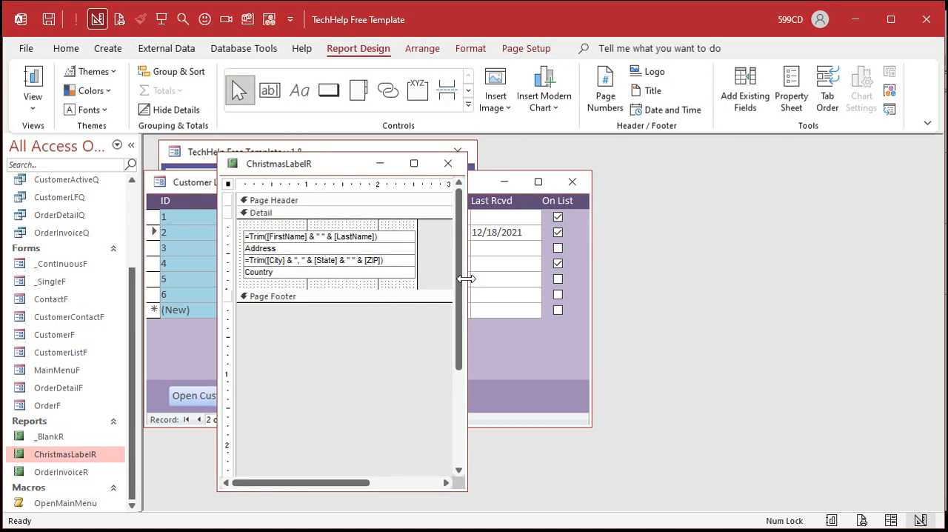
left_click_drag(466, 279, 670, 292)
left_click_drag(443, 229, 279, 248)
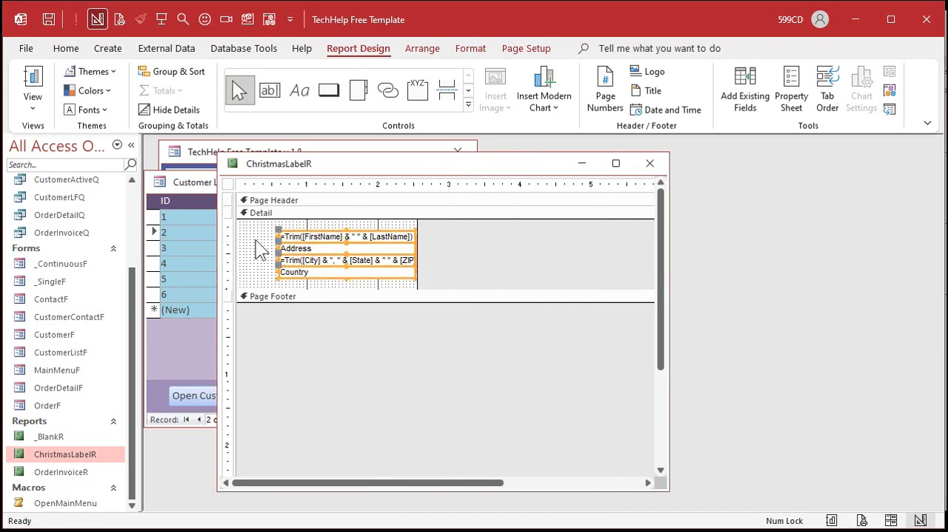
left_click(264, 268)
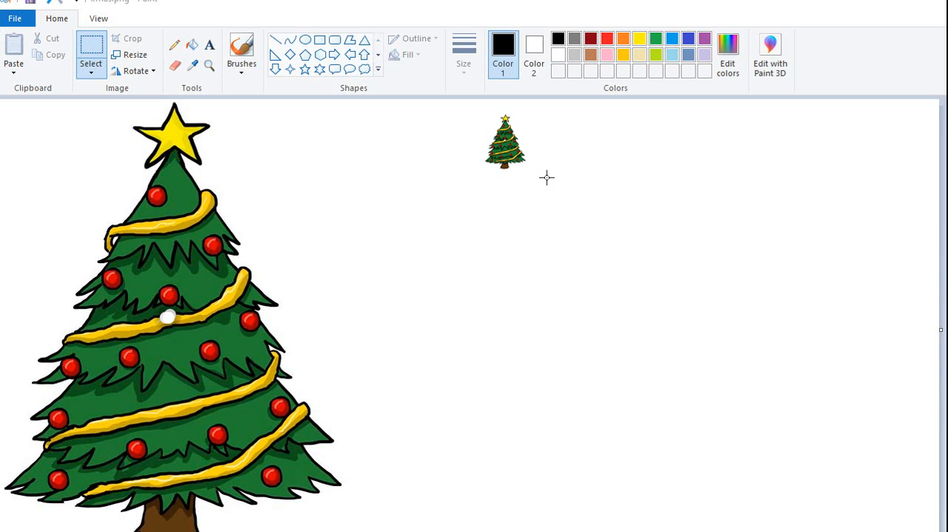
Step: Capture the small Christmas tree from Paint, paste it into the label's Detail section and size it to about 0.5 by 0.67 inches beside the text
key("Print")
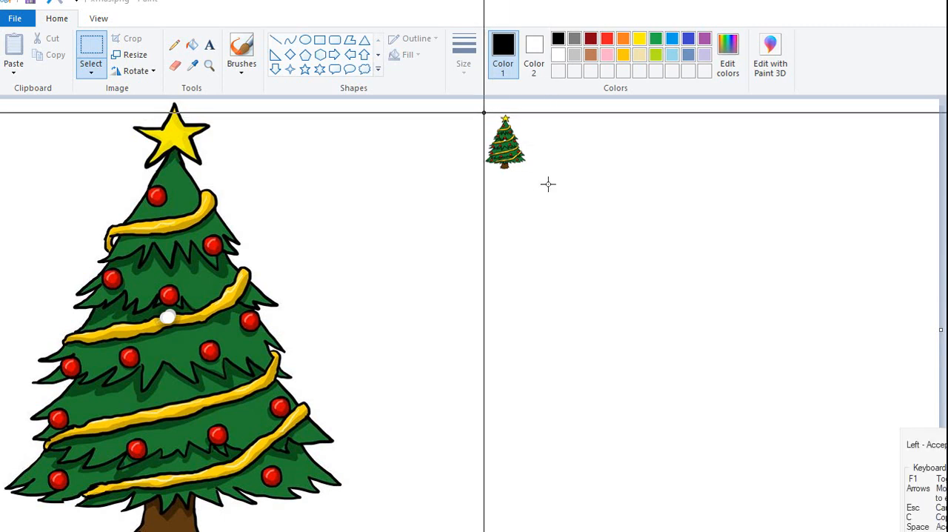
left_click_drag(481, 113, 529, 173)
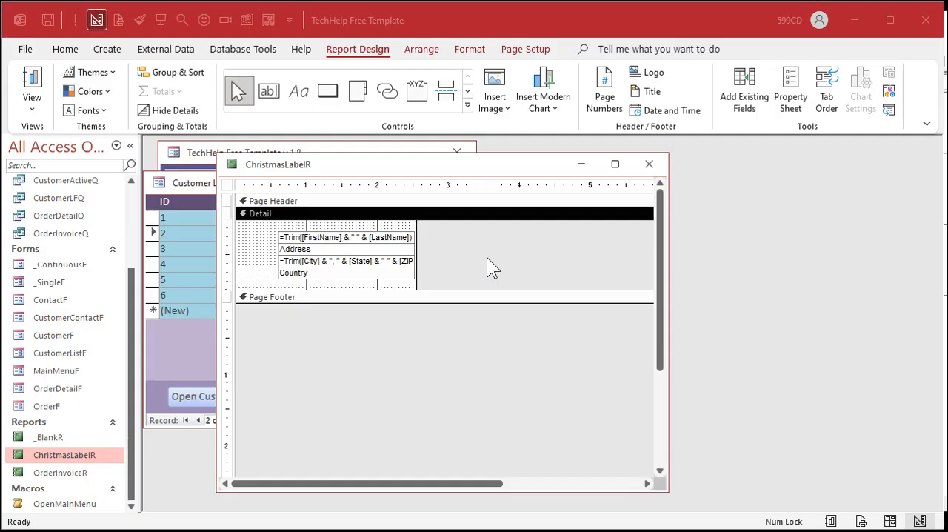
key("ctrl+v")
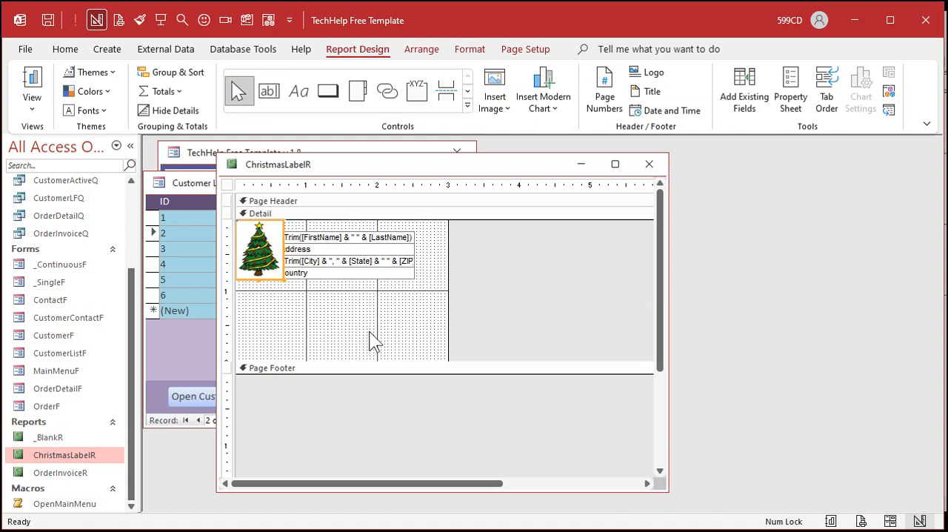
left_click(336, 301)
left_click_drag(259, 254, 276, 279)
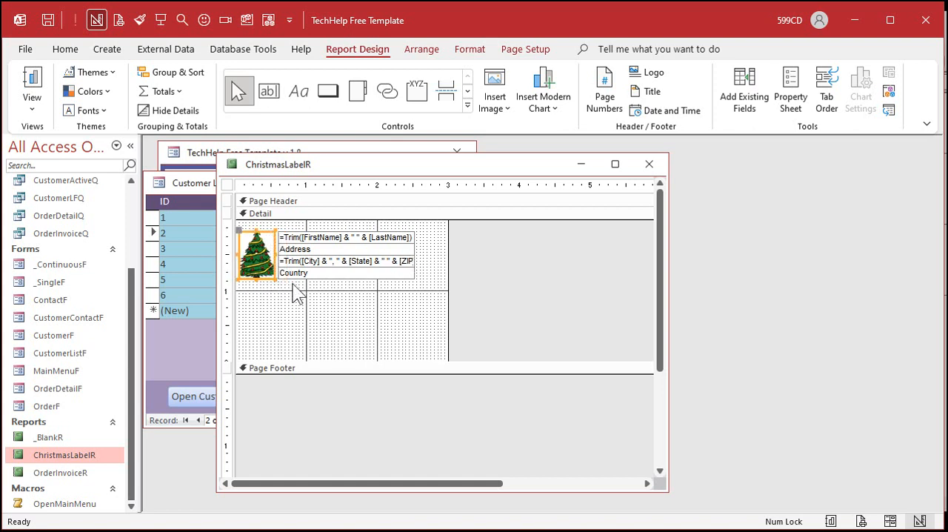
Step: Shrink the report's width to the text boxes' right edge and the Detail section's height to about 1 inch
left_click(437, 249)
left_click_drag(447, 238, 417, 243)
left_click_drag(381, 358, 382, 321)
left_click(518, 279)
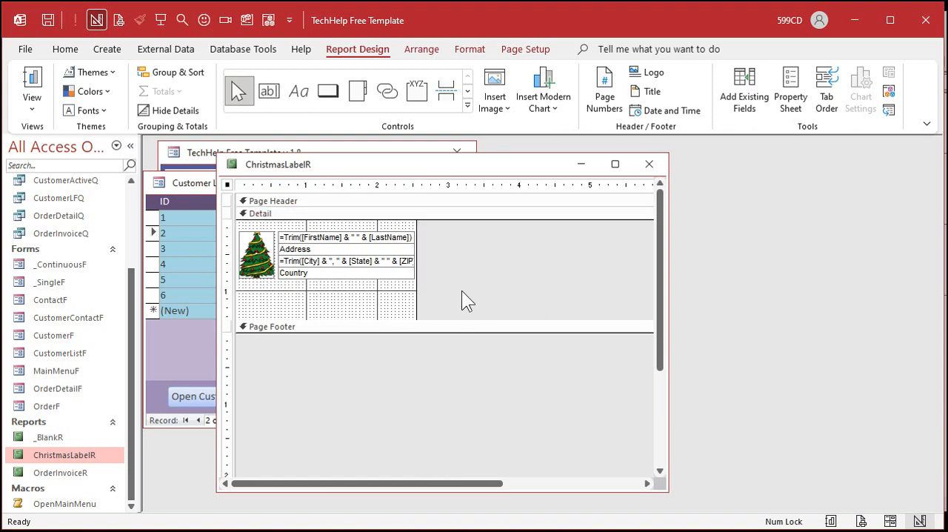
left_click_drag(370, 320, 370, 291)
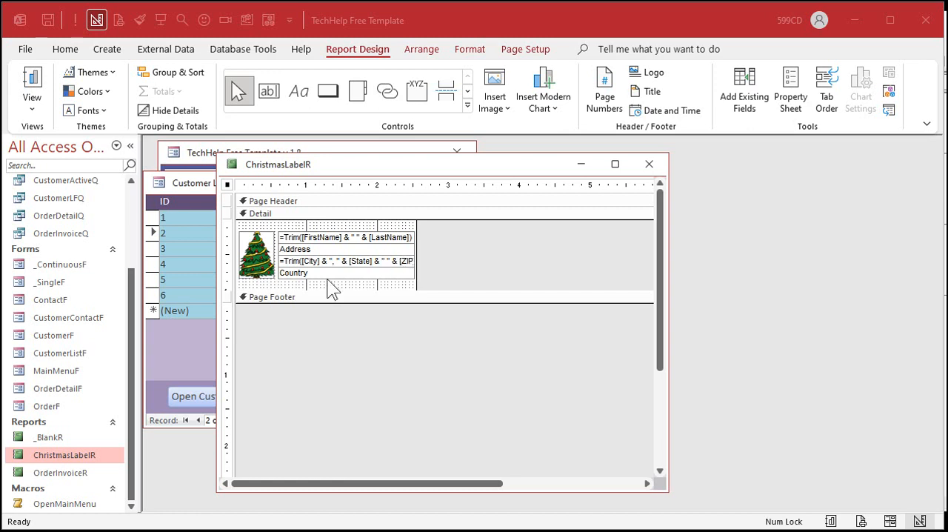
Step: Set the Christmas tree image's Size Mode to Stretch
double_click(258, 247)
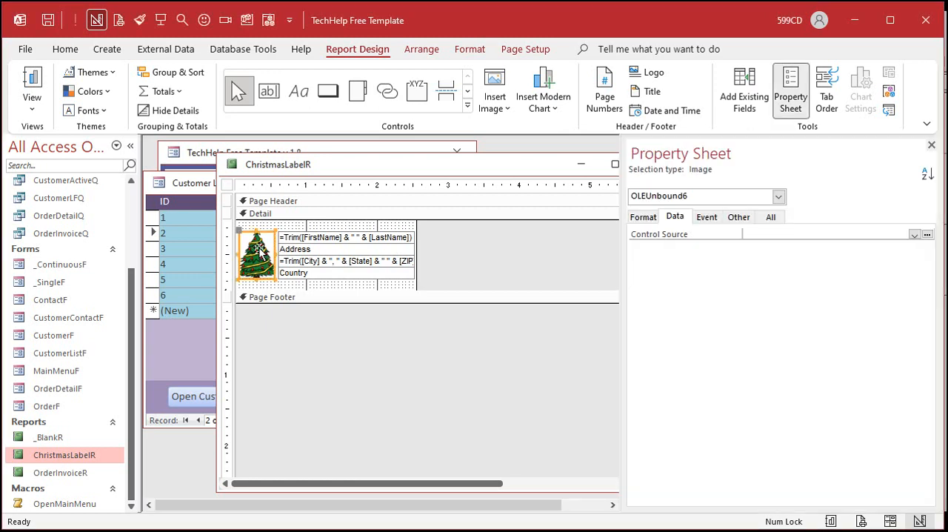
left_click(774, 217)
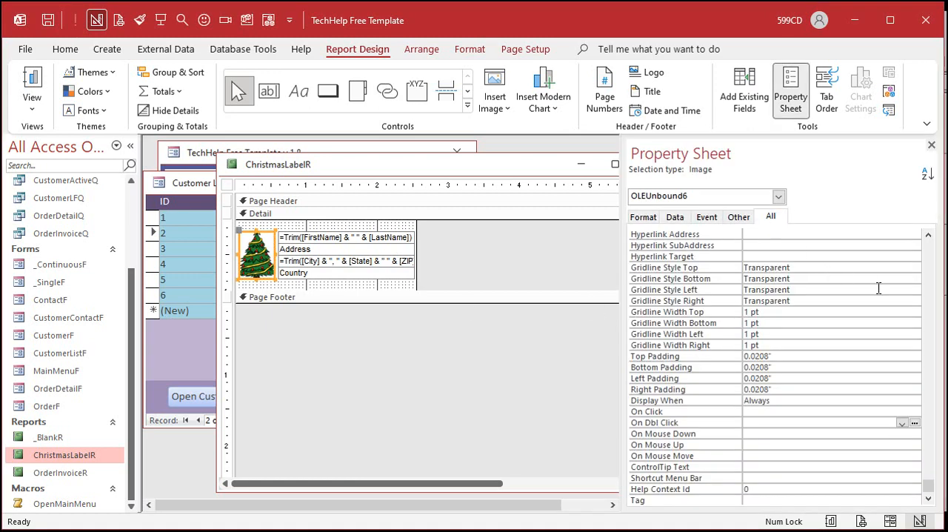
scroll(932, 261, "up", 5)
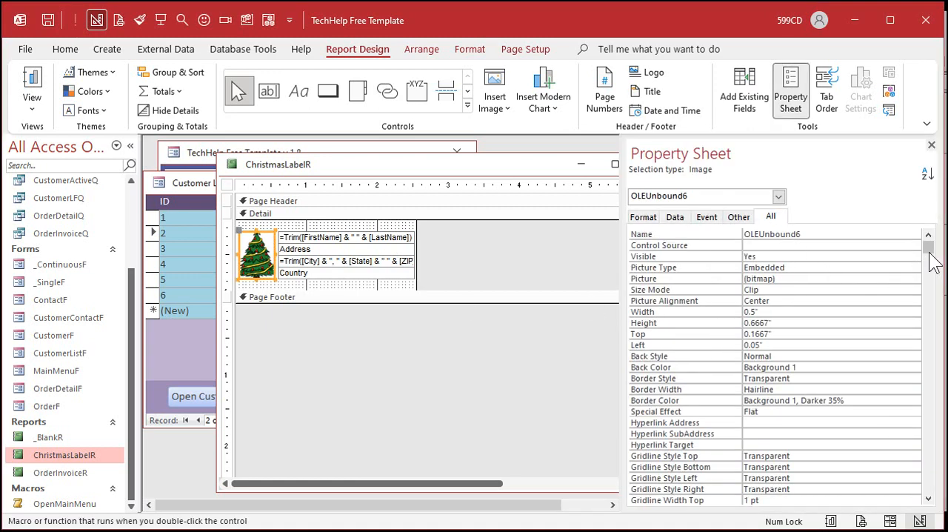
left_click(793, 300)
left_click(916, 301)
left_click(916, 301)
left_click(891, 289)
left_click(917, 290)
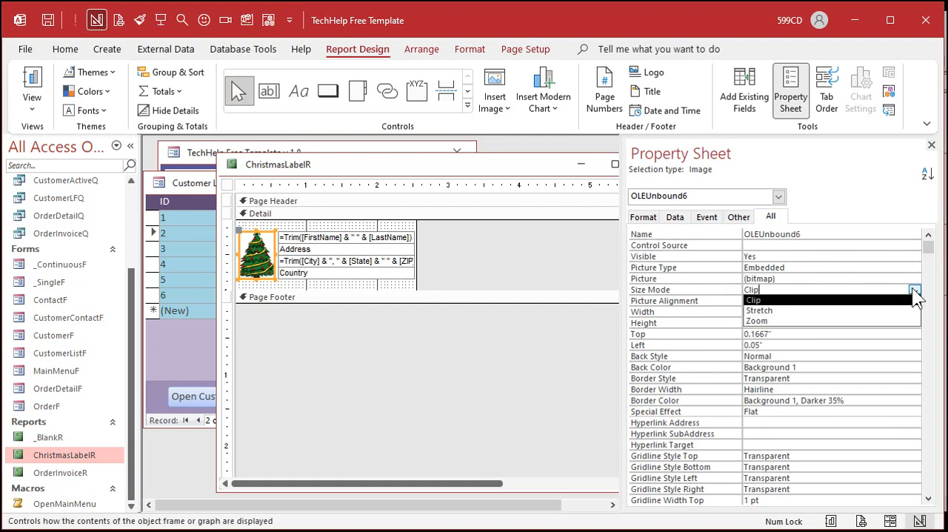
left_click(787, 311)
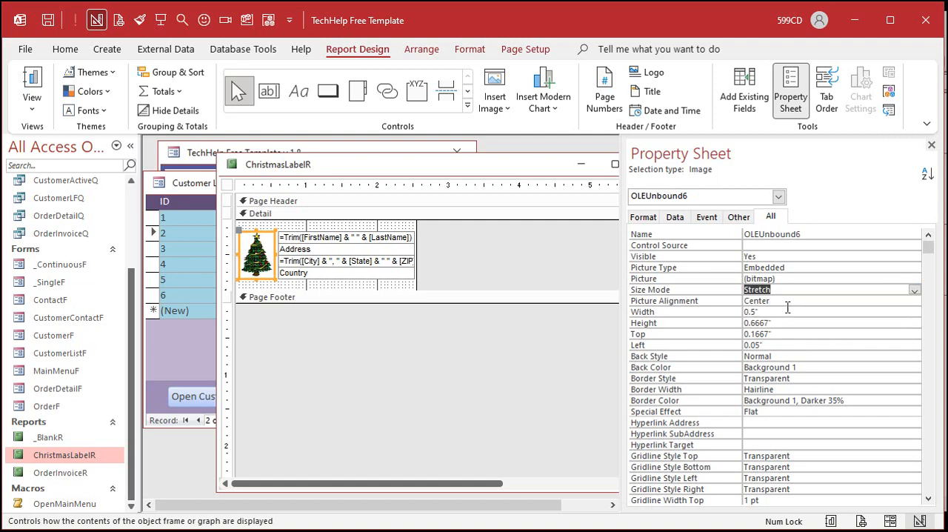
left_click(471, 259)
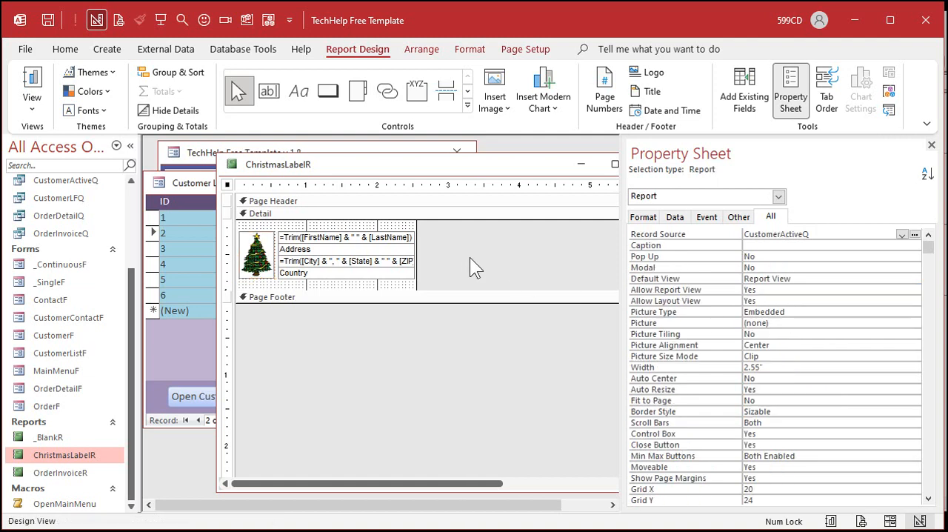
Step: Make the Christmas tree image's outline and fill transparent, then close the Property Sheet and the label report
left_click(262, 250)
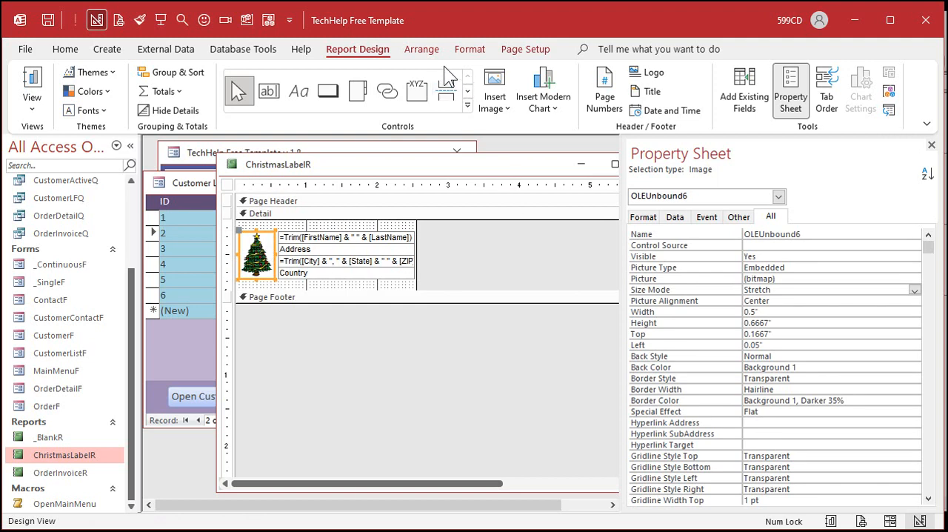
scroll(456, 46, "down", 2)
left_click(720, 93)
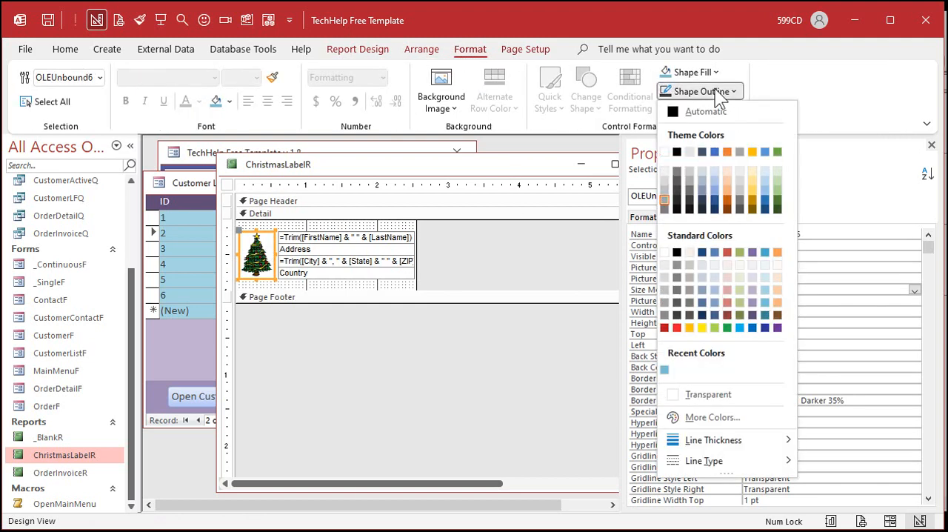
left_click(724, 393)
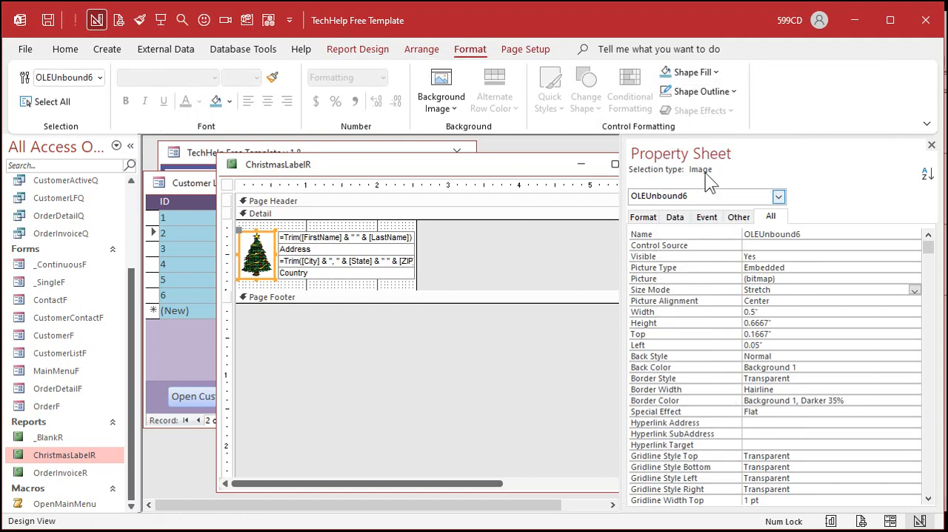
left_click(696, 72)
left_click(716, 375)
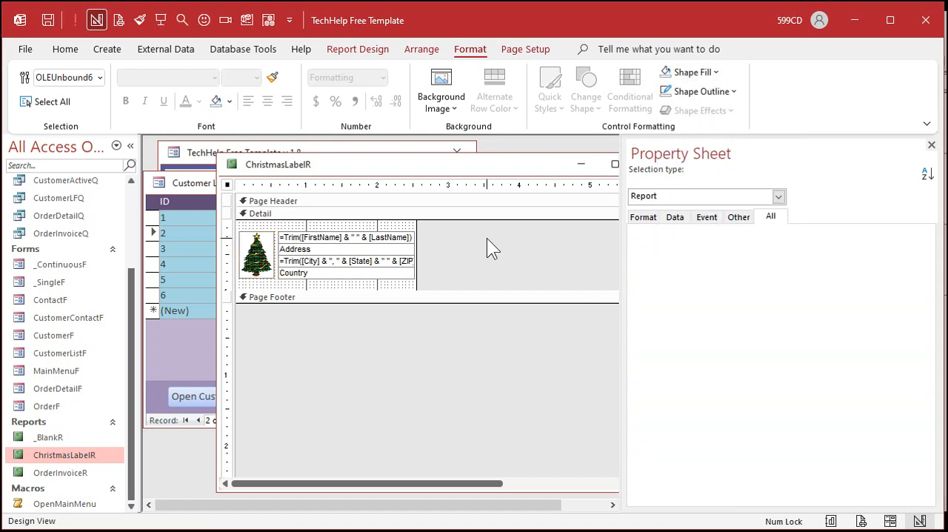
left_click(487, 241)
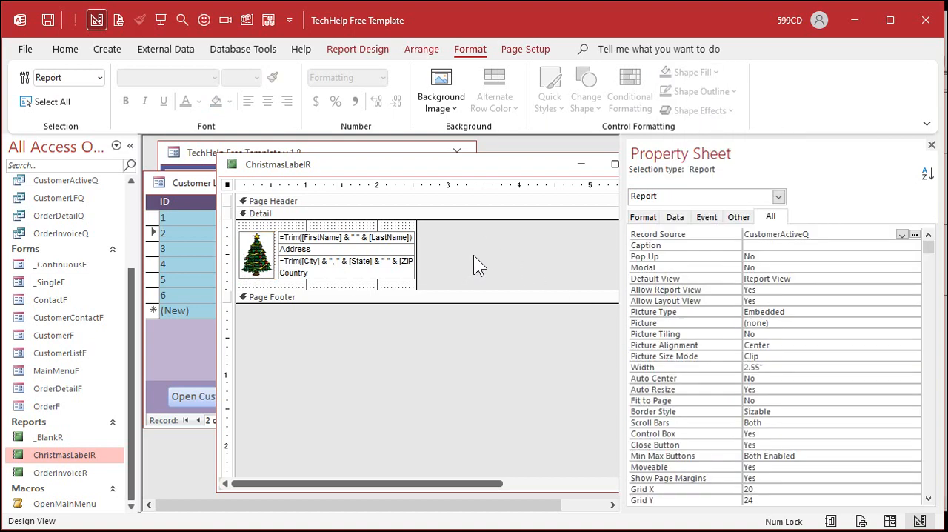
left_click(932, 144)
left_click(650, 164)
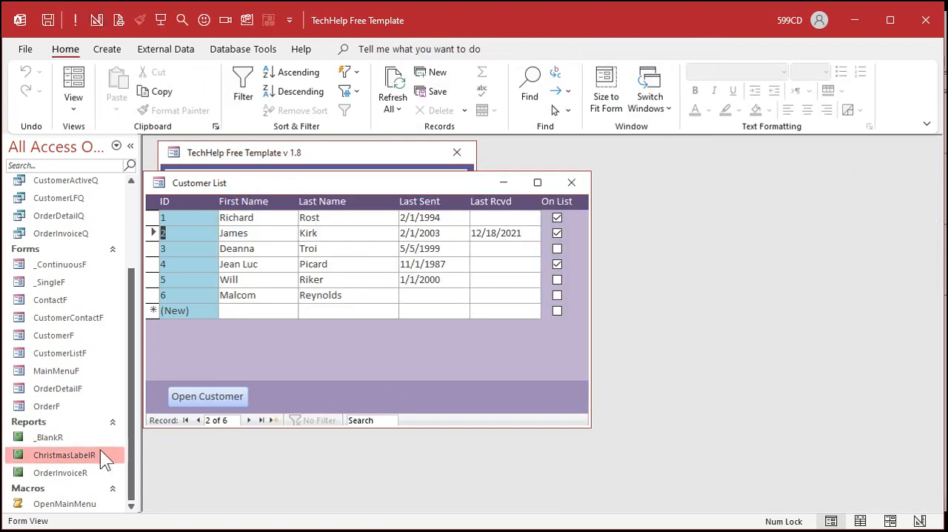
Step: Open ChristmasLabelR in Print Preview, inspect the labels' tree pictures and addresses up close at 190% zoom, and close the preview
right_click(71, 452)
left_click(127, 419)
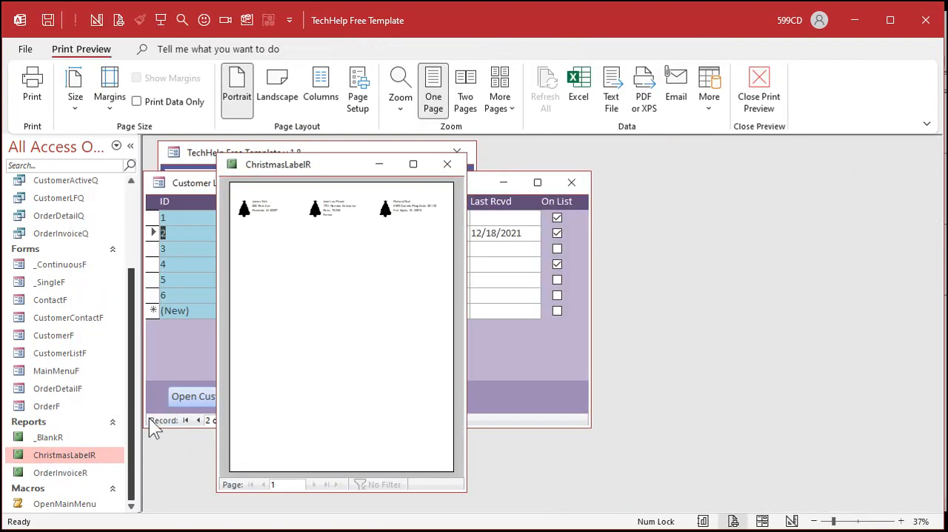
left_click(251, 201)
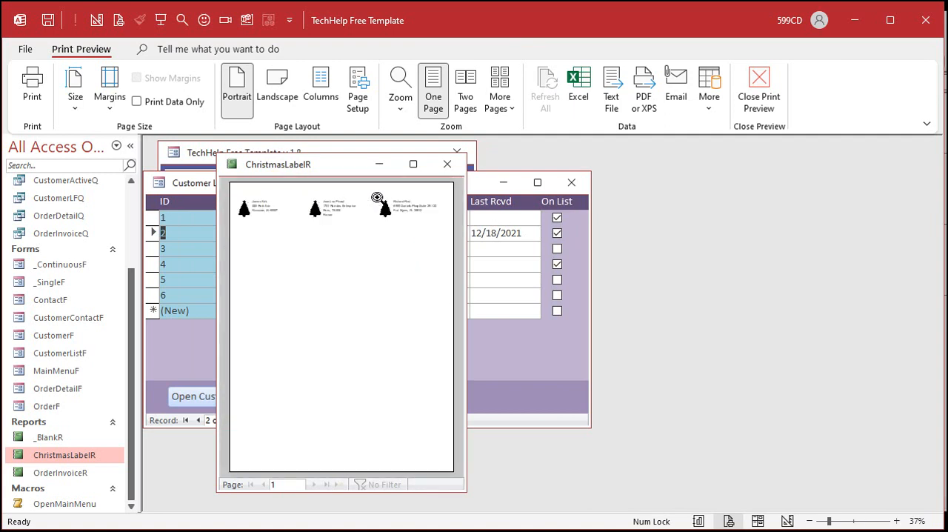
left_click(406, 194)
left_click_drag(466, 212, 800, 215)
left_click(482, 239)
left_click(422, 195)
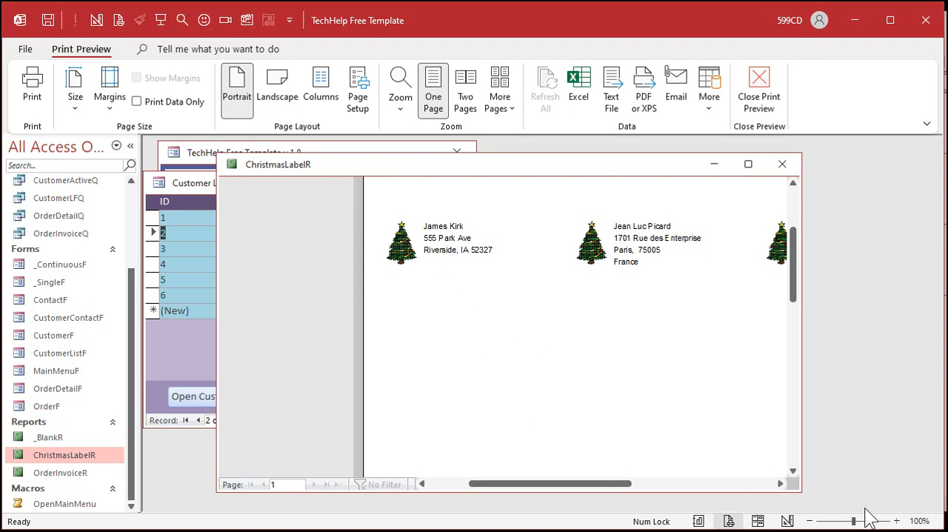
left_click(897, 522)
left_click(897, 522)
left_click(897, 522)
left_click(897, 521)
left_click(898, 521)
left_click(897, 521)
left_click(897, 522)
left_click(897, 521)
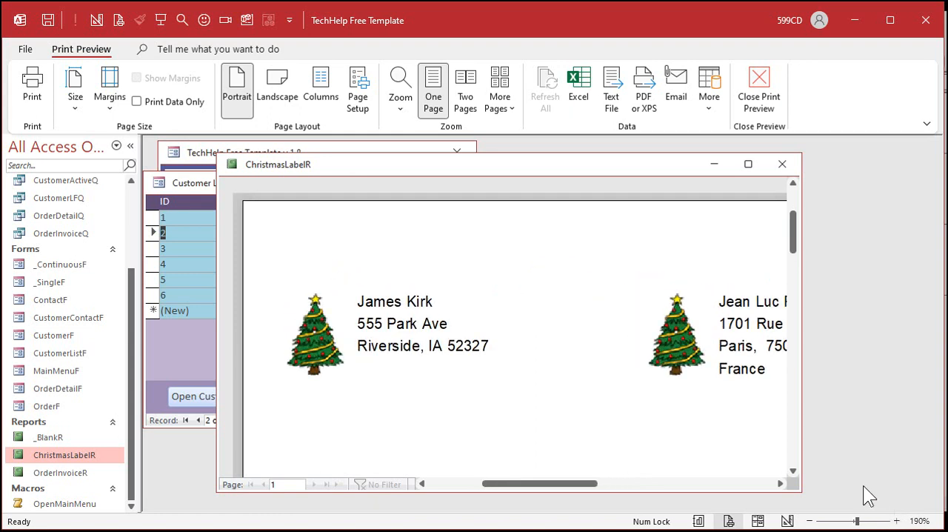
left_click(782, 164)
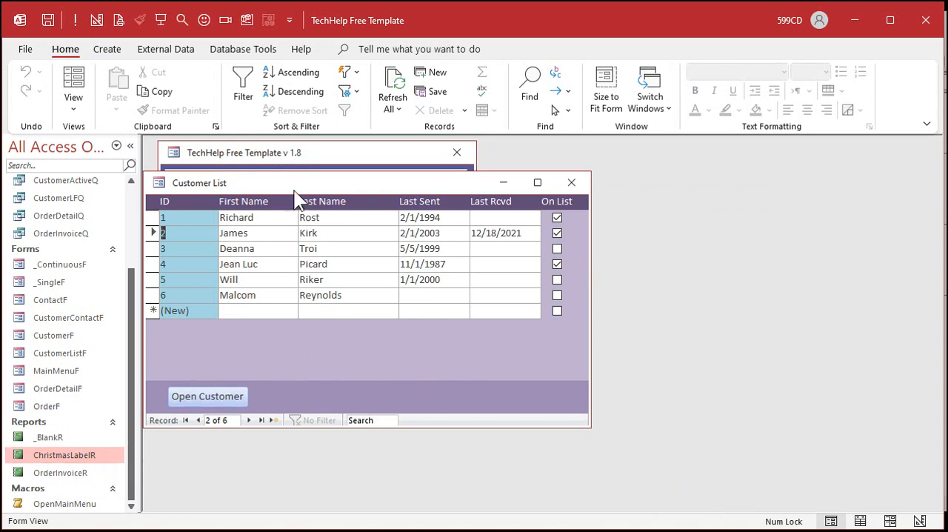
Step: Open the Customer List form in Design View and place a new command button in the Form Footer beside Open Customer
left_click_drag(296, 184, 332, 180)
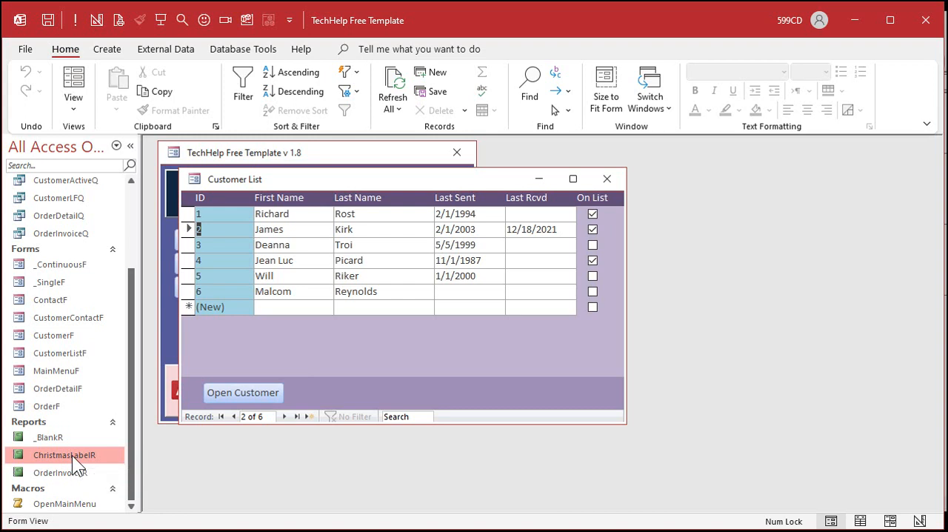
right_click(427, 346)
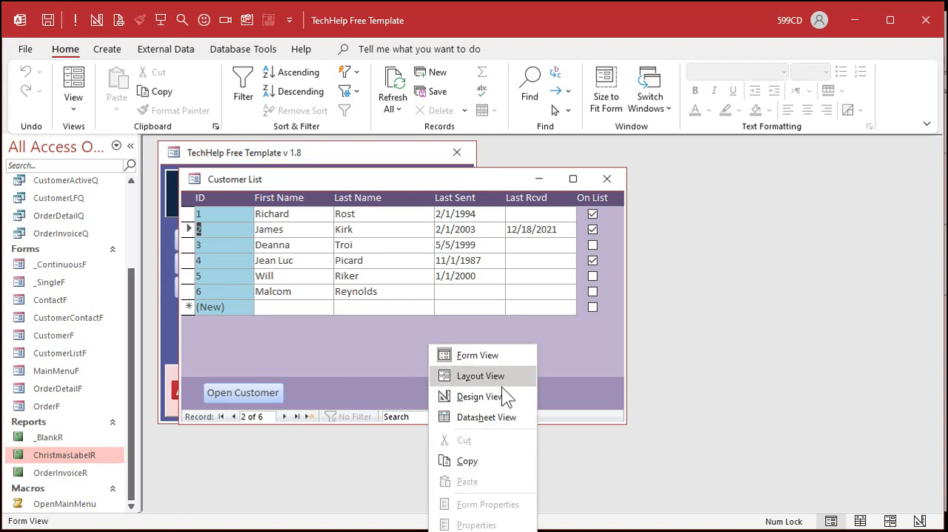
left_click(502, 393)
left_click(404, 104)
left_click(269, 85)
left_click(361, 287)
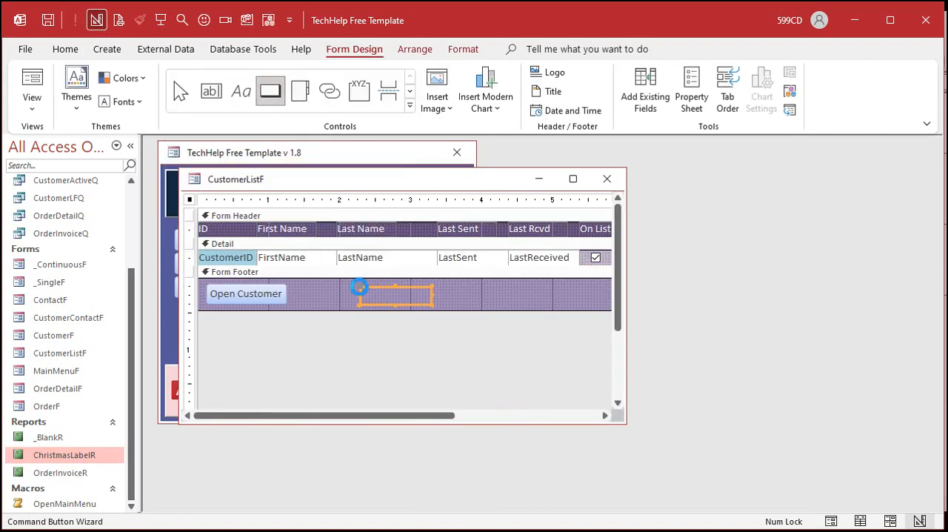
Step: Assign the button the Preview Report action from Report Operations, with ChristmasLabelR as the report
left_click(466, 237)
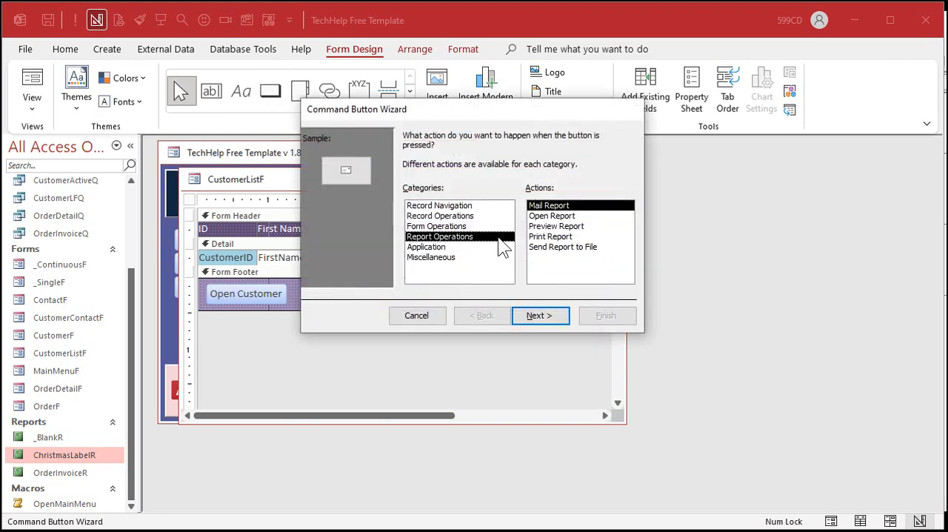
left_click(561, 226)
left_click(556, 216)
left_click(569, 224)
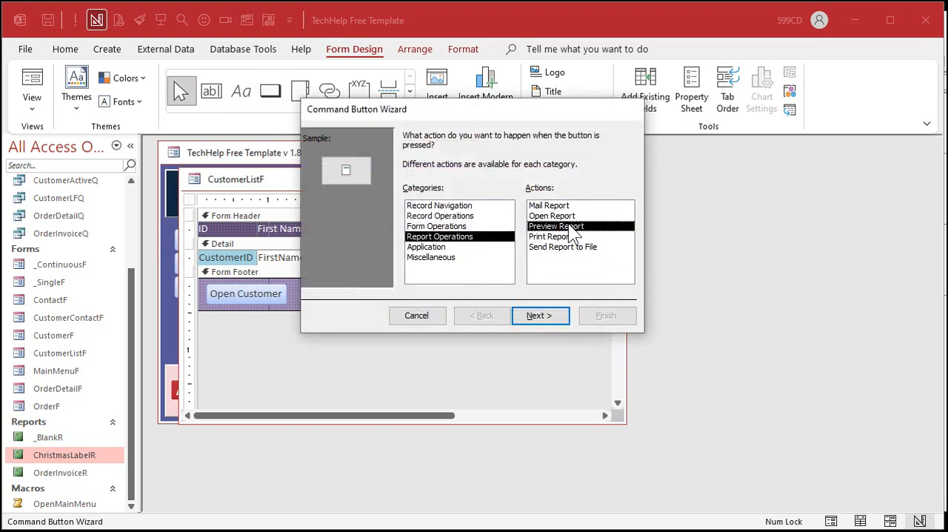
left_click(554, 323)
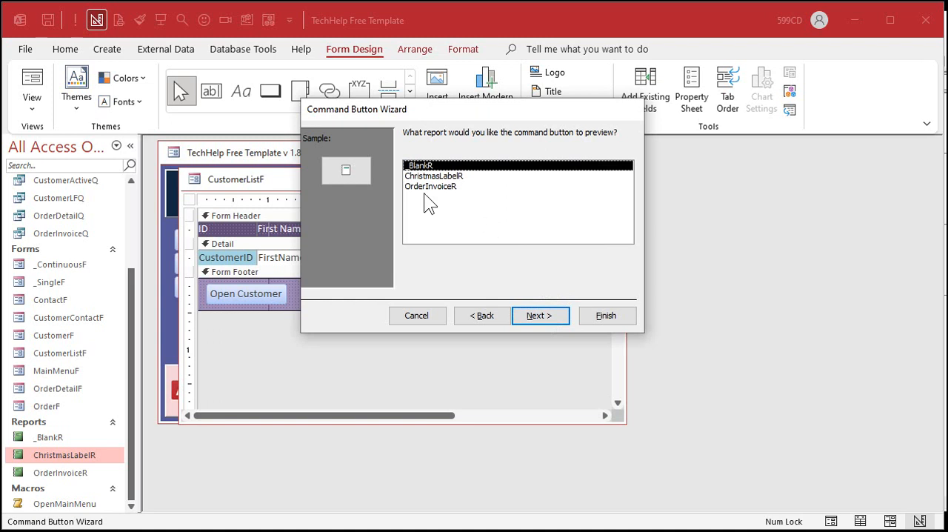
left_click(453, 176)
left_click(551, 314)
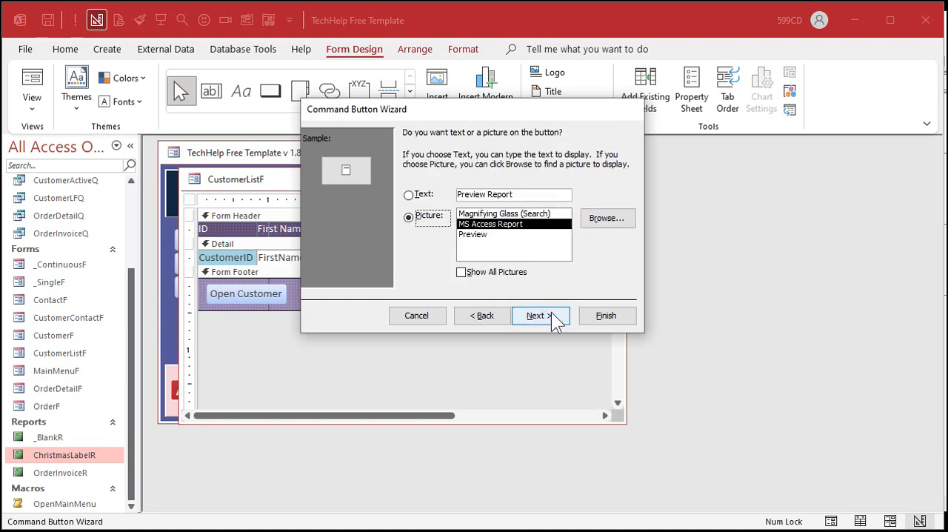
Step: Give the button the text Xmas Label instead of a picture, finish the wizard and close the form
left_click(410, 195)
left_click_drag(527, 197, 415, 196)
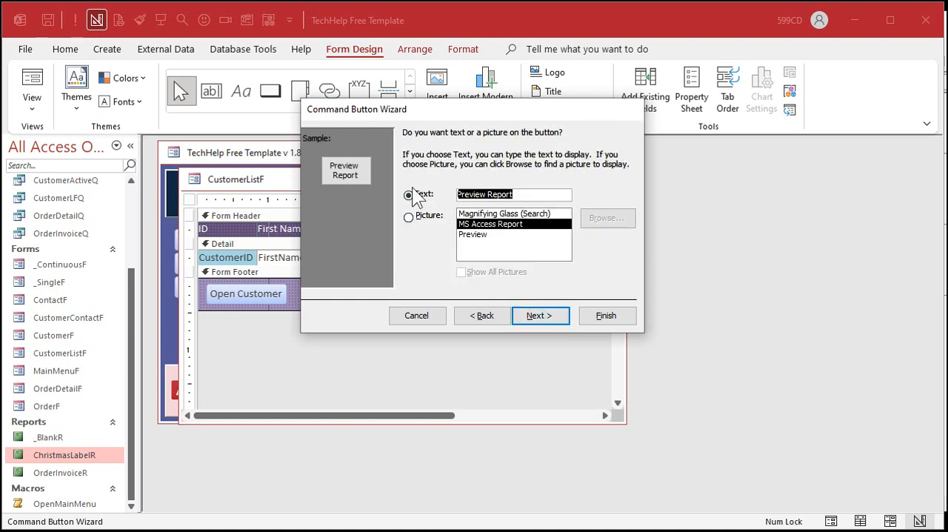
type("Xmas Label")
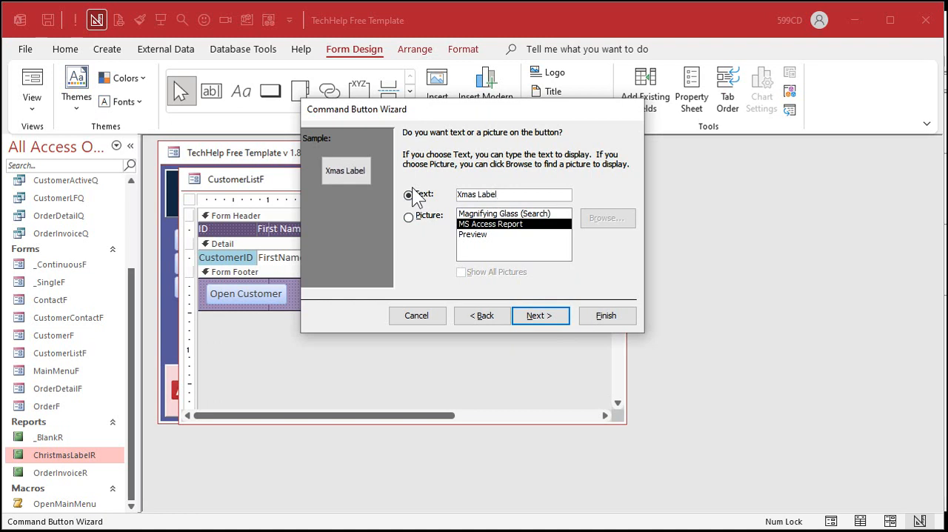
left_click(546, 318)
left_click(611, 317)
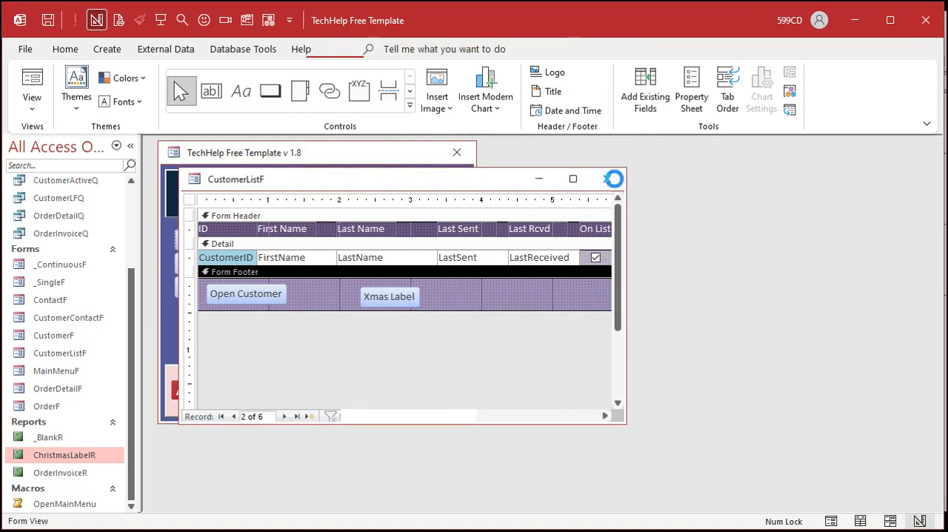
left_click(614, 179)
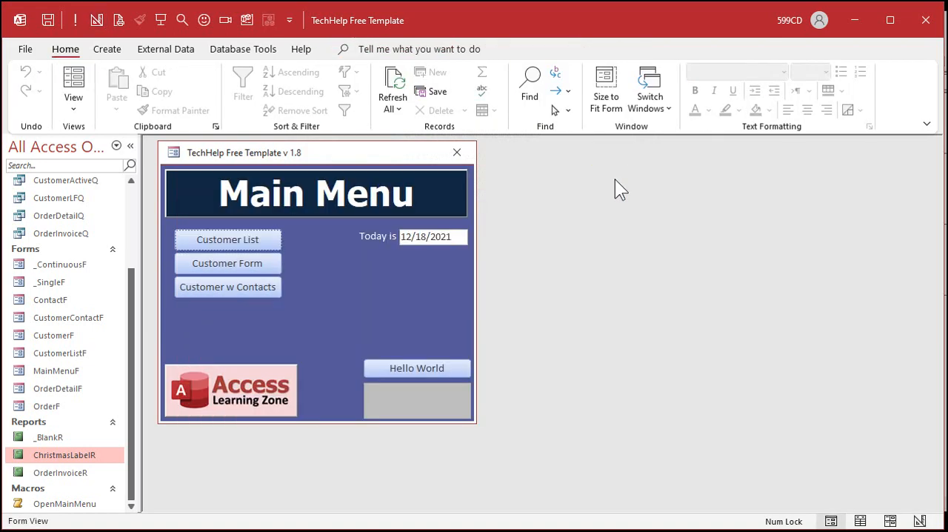
Step: Reopen the customer list from the Main Menu and test the Xmas Label button, closing the label preview
left_click(227, 240)
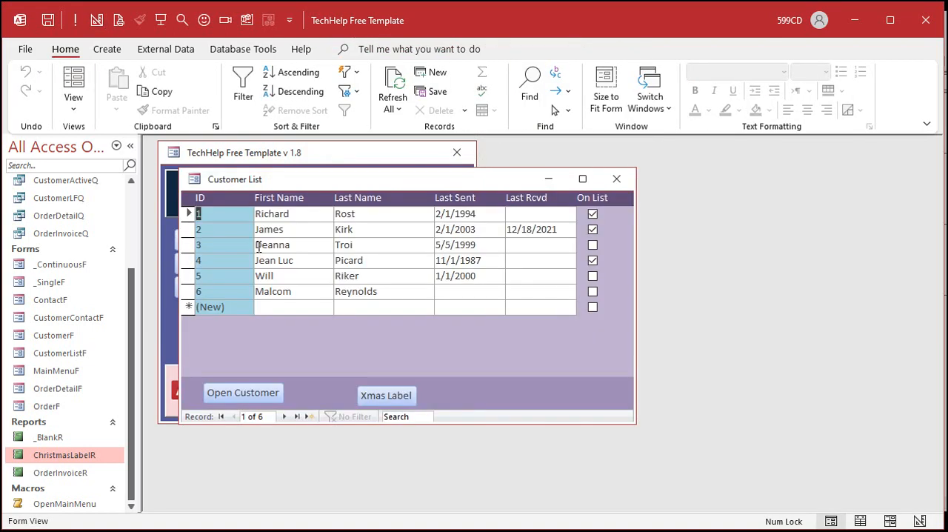
left_click(393, 395)
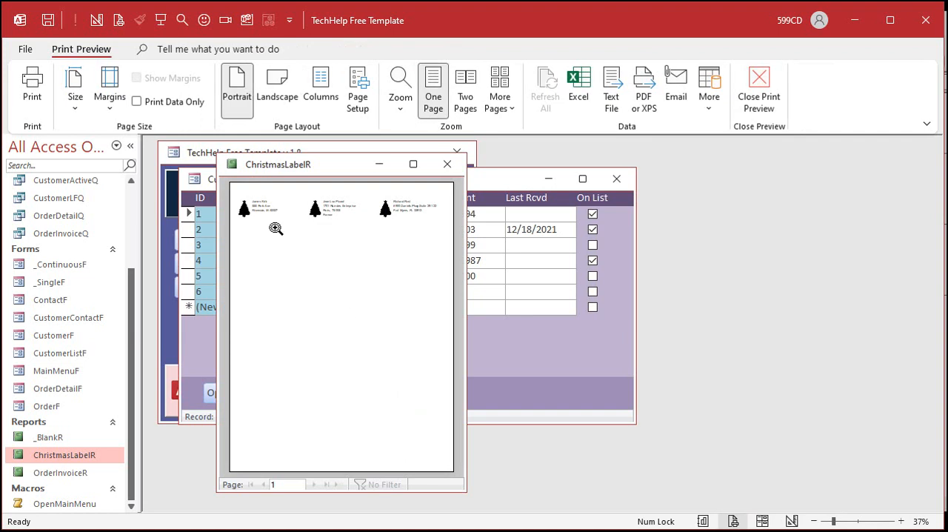
left_click(447, 164)
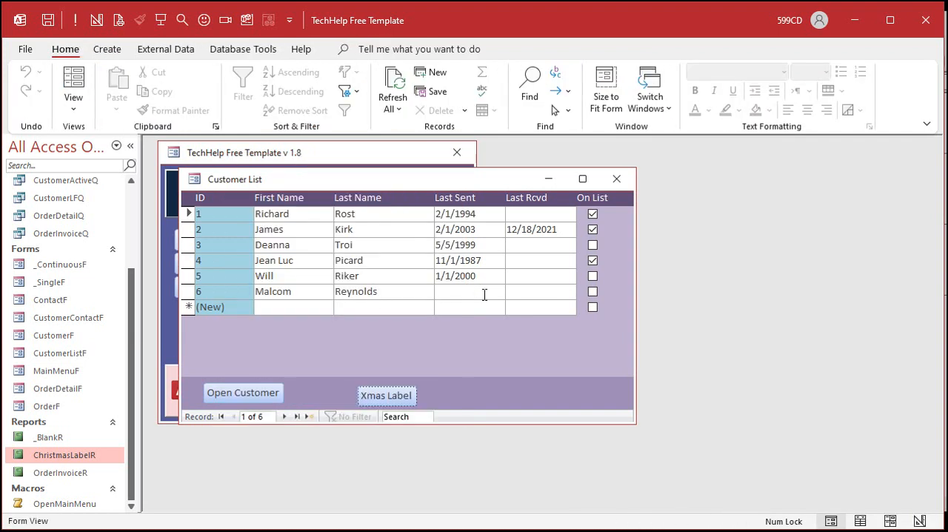
Step: Mark the third customer as On List and preview the labels while that record is still unsaved
left_click(593, 246)
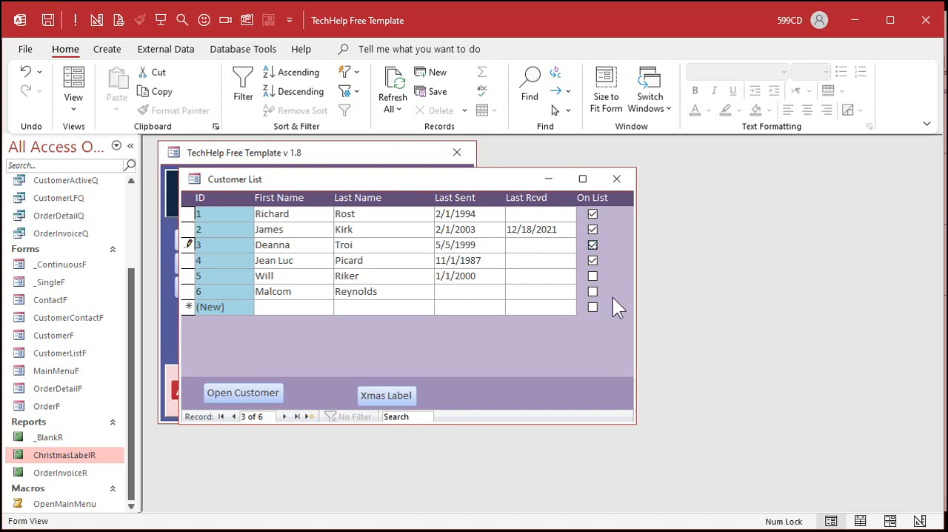
left_click(392, 391)
left_click(407, 213)
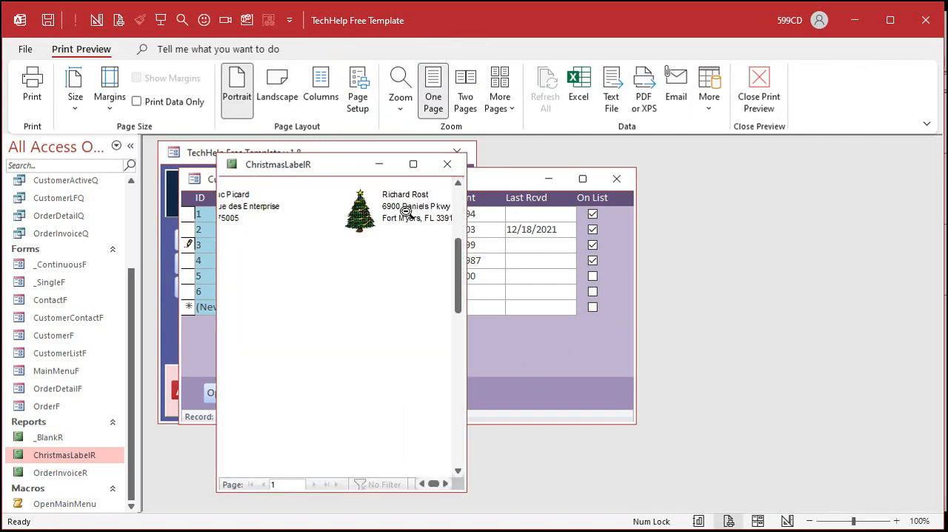
left_click(329, 221)
left_click(283, 211)
left_click(283, 209)
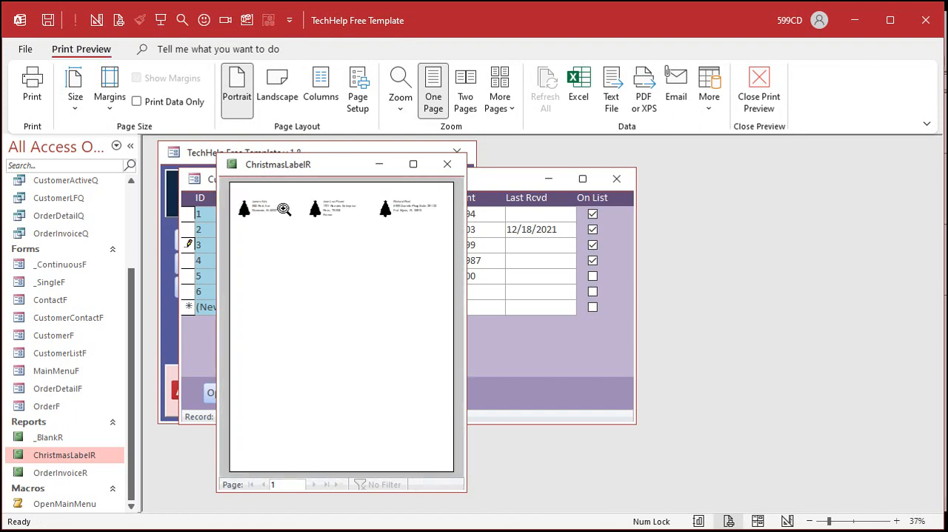
left_click(446, 167)
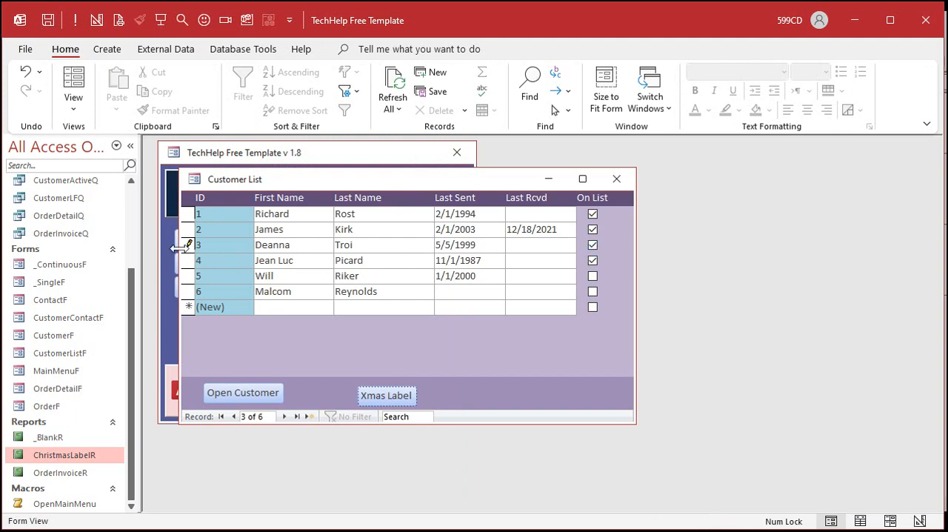
Step: Save the third customer's change by moving to the fourth record, and preview the Christmas labels again
left_click(289, 260)
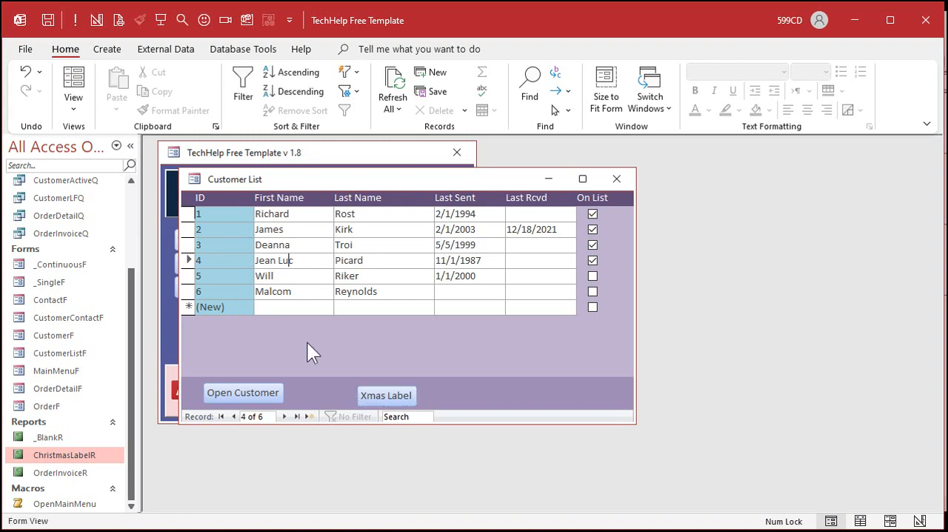
left_click(386, 391)
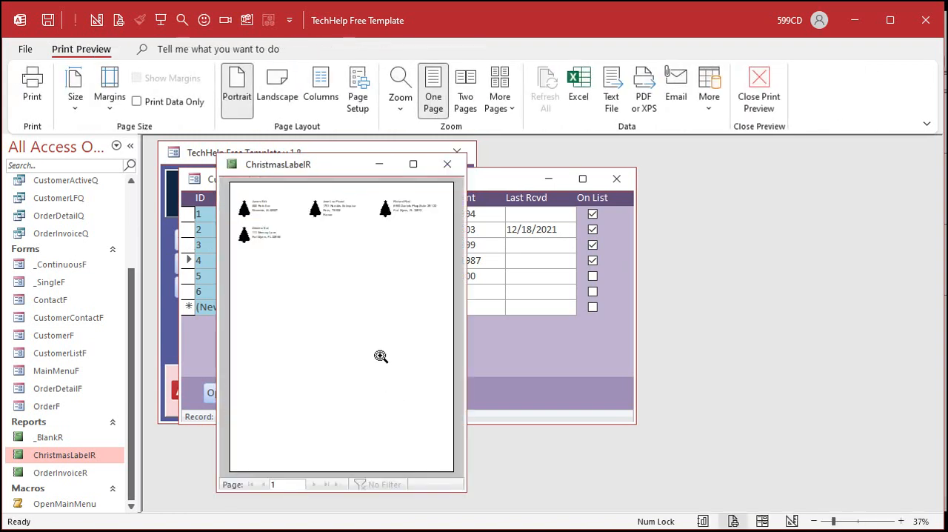
left_click(447, 164)
Step: Preview the labels with the third customer's On List mark removed but unsaved, and restore the mark by saving the record checked
left_click(593, 244)
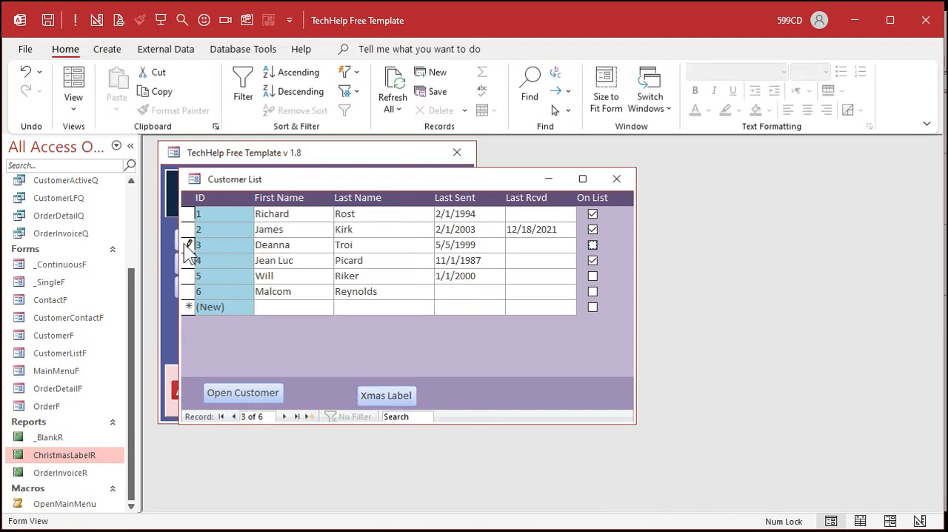
left_click(390, 393)
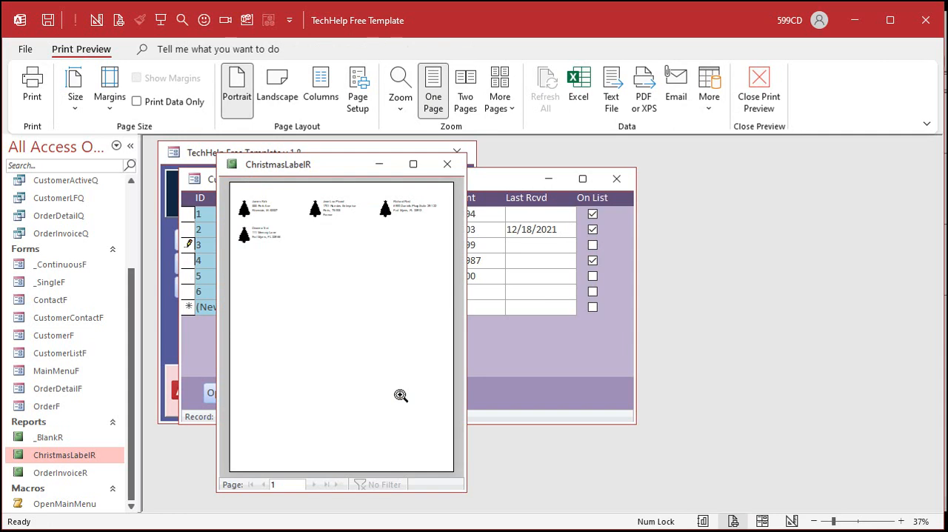
left_click(446, 163)
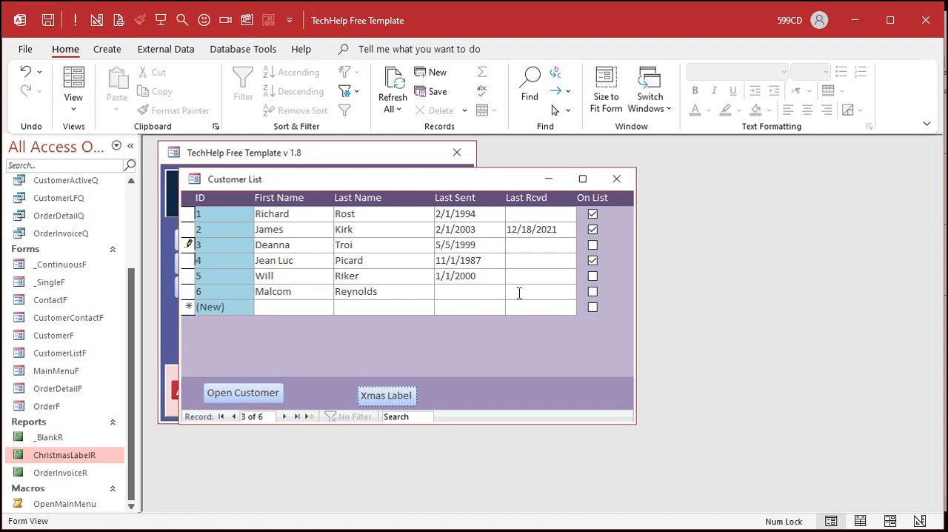
left_click(593, 245)
left_click(493, 260)
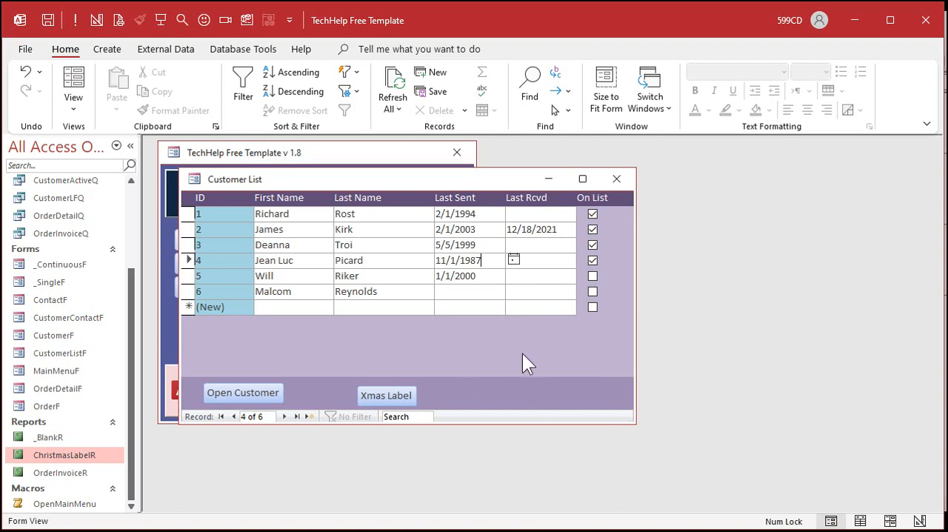
Step: Open the customer list form in Design View and delete the Xmas Label button from its footer
right_click(482, 335)
left_click(527, 381)
left_click(391, 296)
key("Delete")
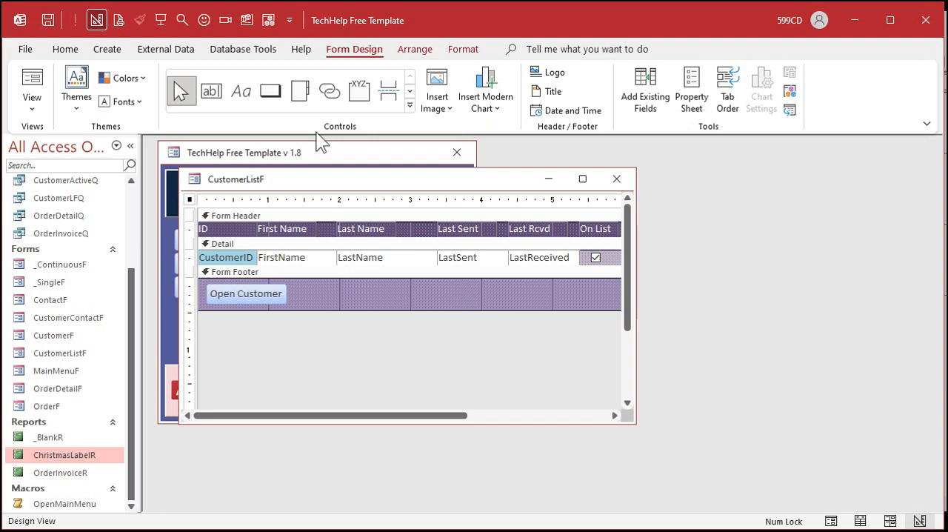
Step: Add a command button without the wizard to the form footer and caption it "Print Labels"
left_click(271, 90)
left_click(322, 280)
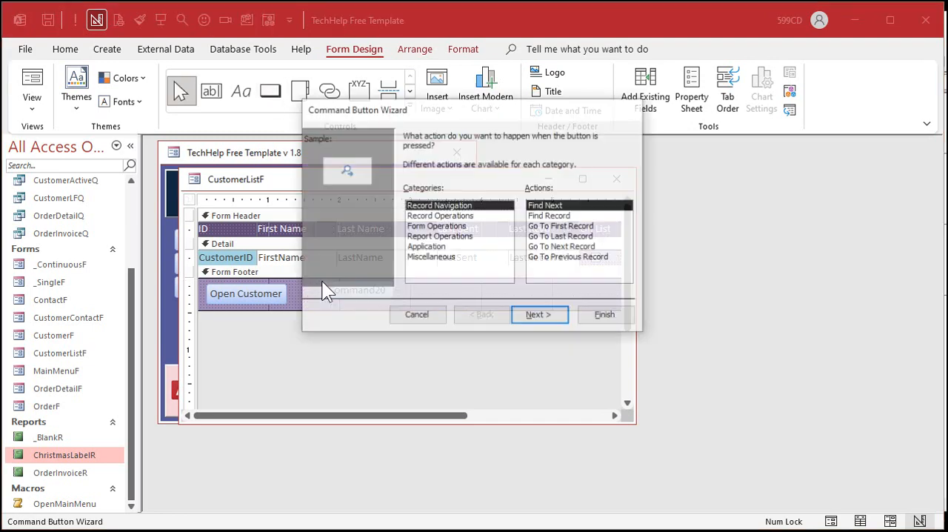
left_click(424, 313)
left_click(347, 292)
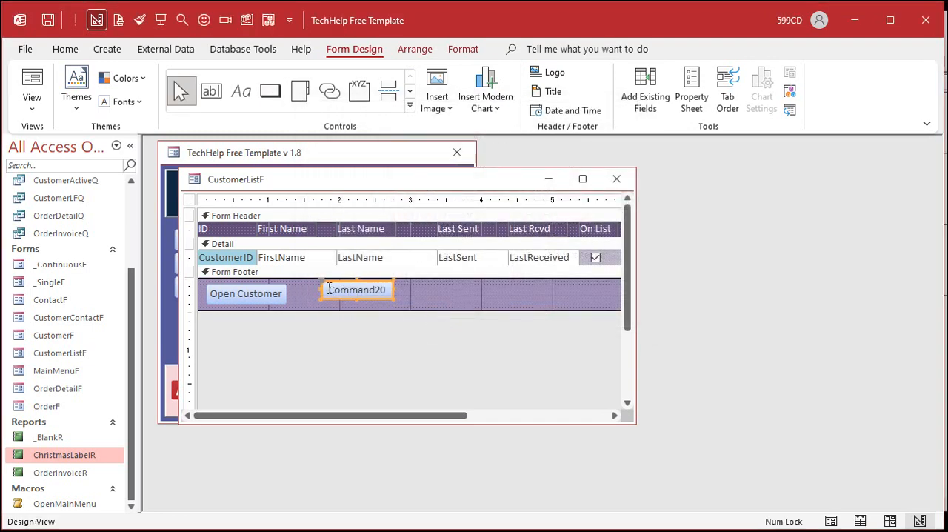
double_click(346, 292)
type("Print Labels")
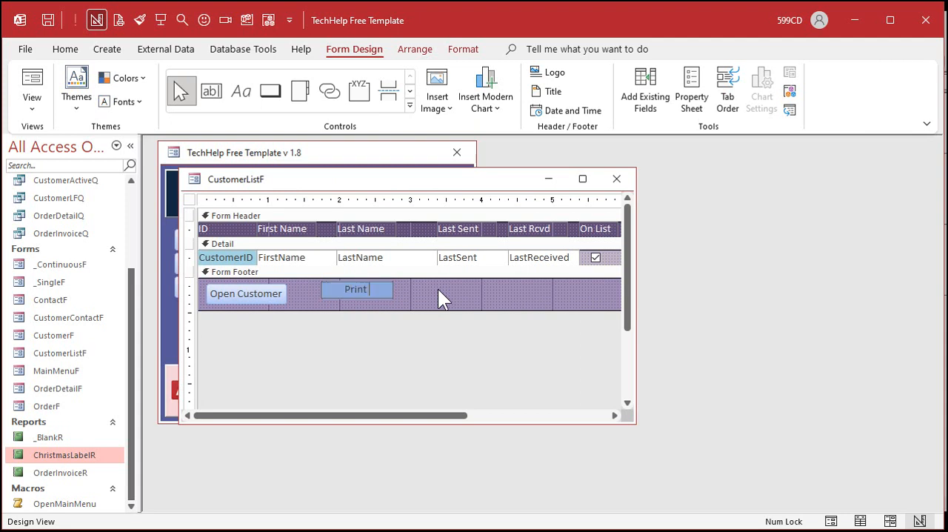
key("Return")
Step: Place the Print Labels button just beside the Open Customer button and size it about 1.125" by 0.29"
left_click_drag(358, 290, 380, 302)
left_click(419, 295)
left_click(323, 292)
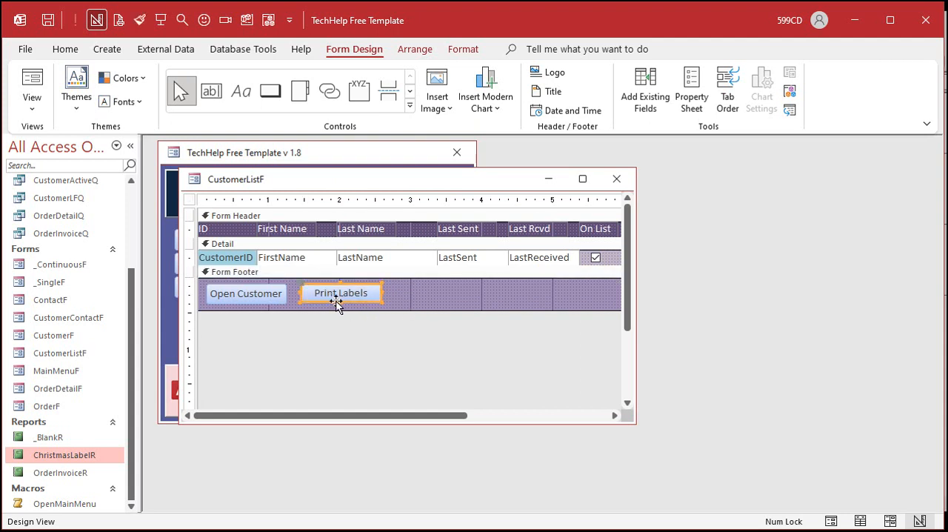
left_click(417, 293)
right_click(345, 292)
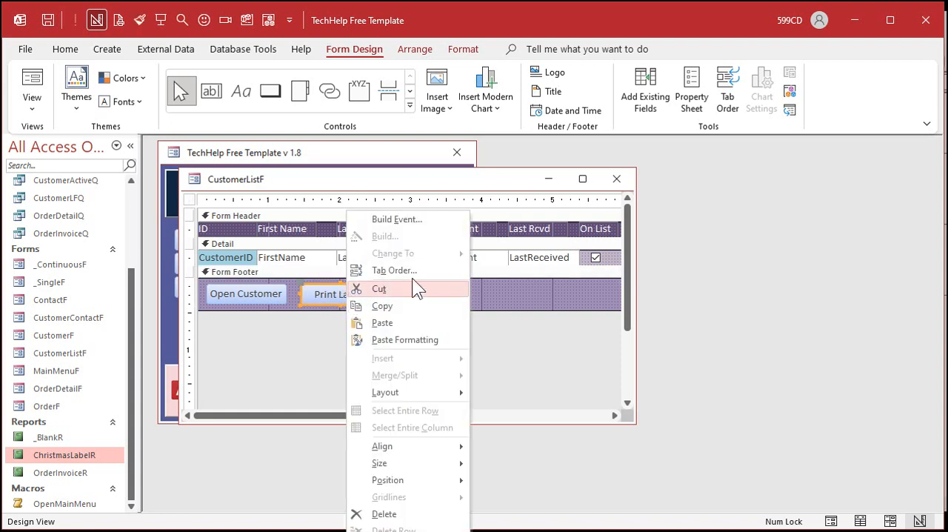
left_click(407, 217)
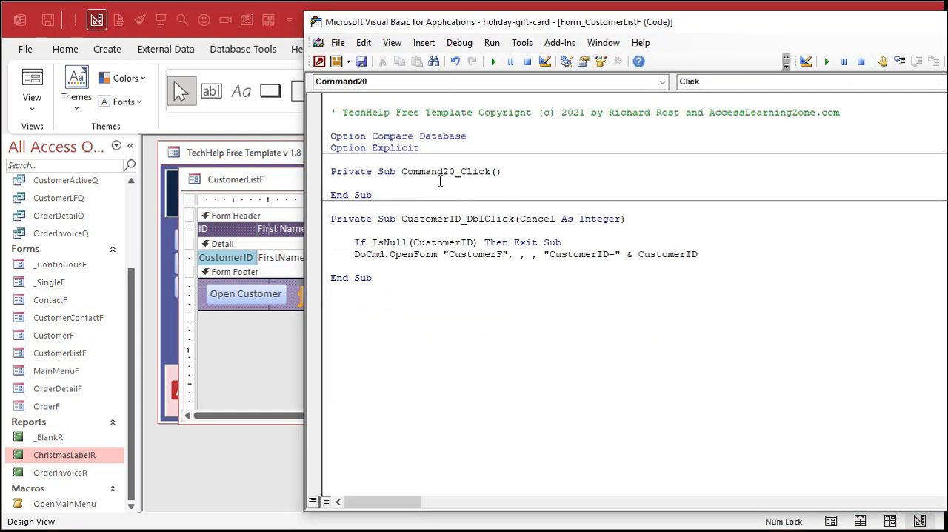
left_click_drag(330, 160, 482, 198)
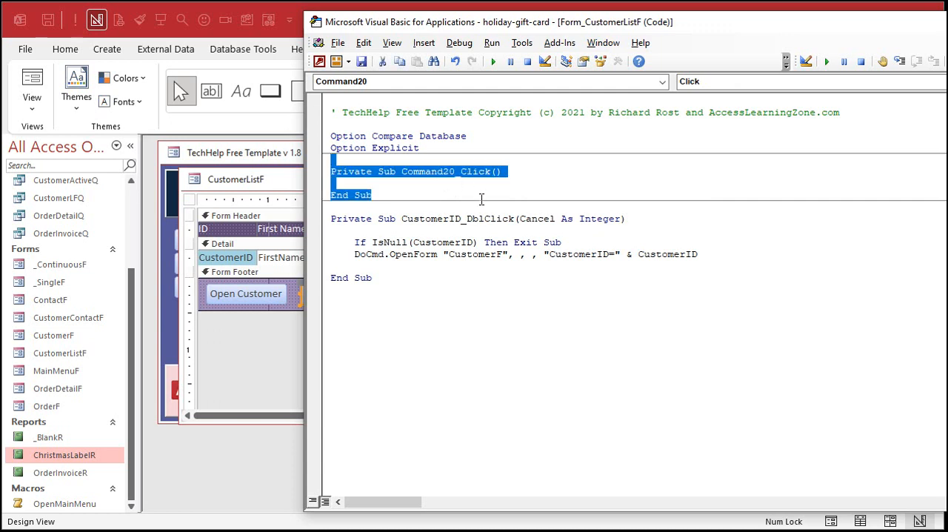
key("Delete")
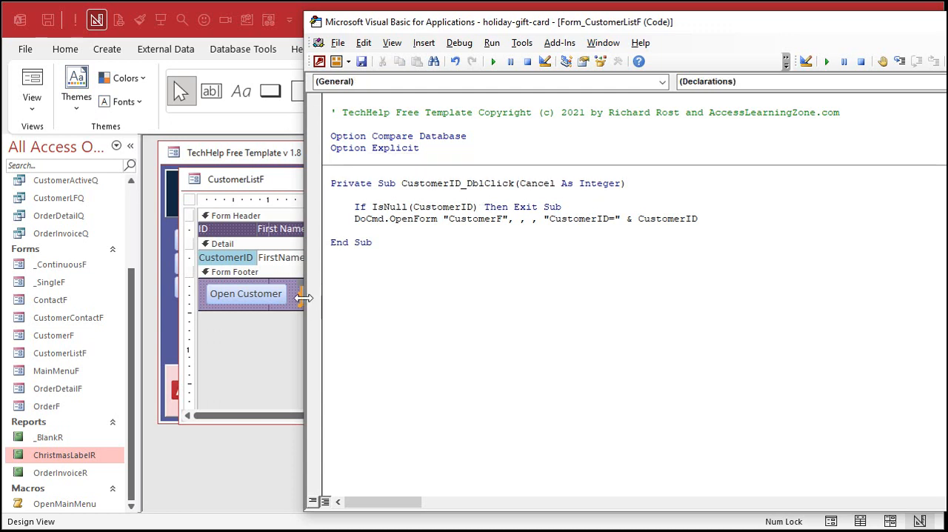
left_click(278, 350)
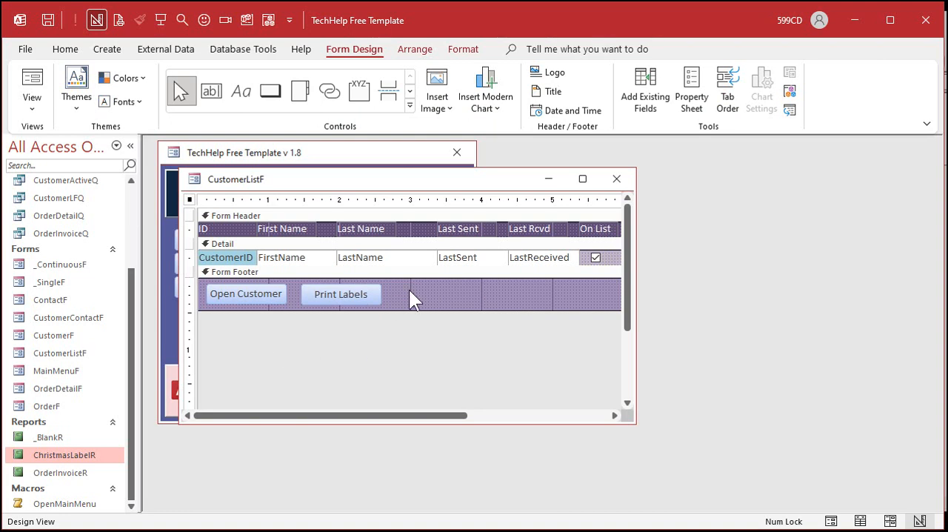
Step: Change the Print Labels button's Name property to PrintLabelBtn
double_click(350, 290)
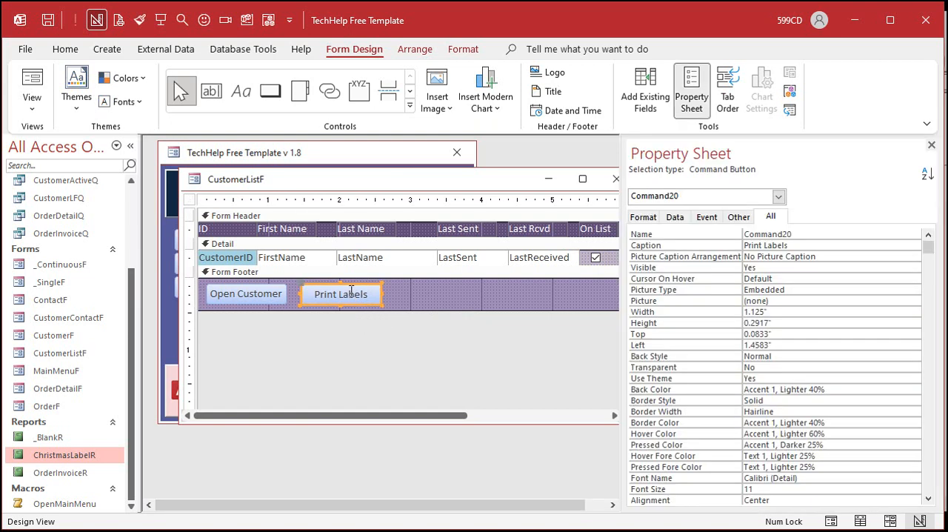
left_click(717, 234)
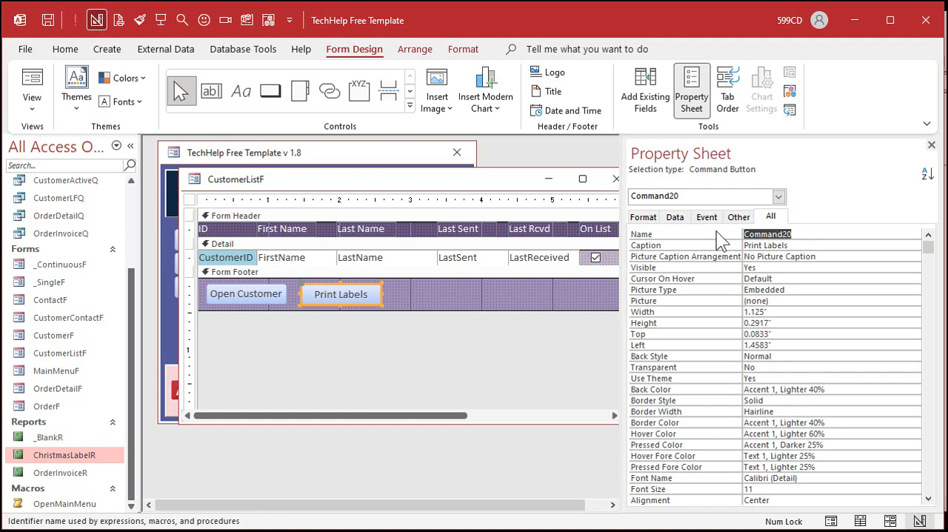
type("PrintLabelBtn")
key("Tab")
Step: Create the Click event procedure for PrintLabelBtn and make room in its body for an indented code line
right_click(367, 294)
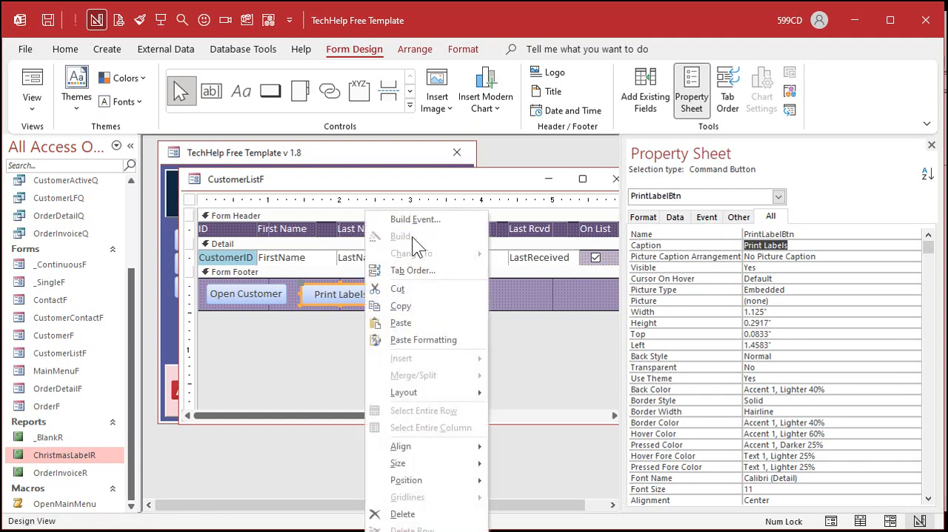
left_click(404, 218)
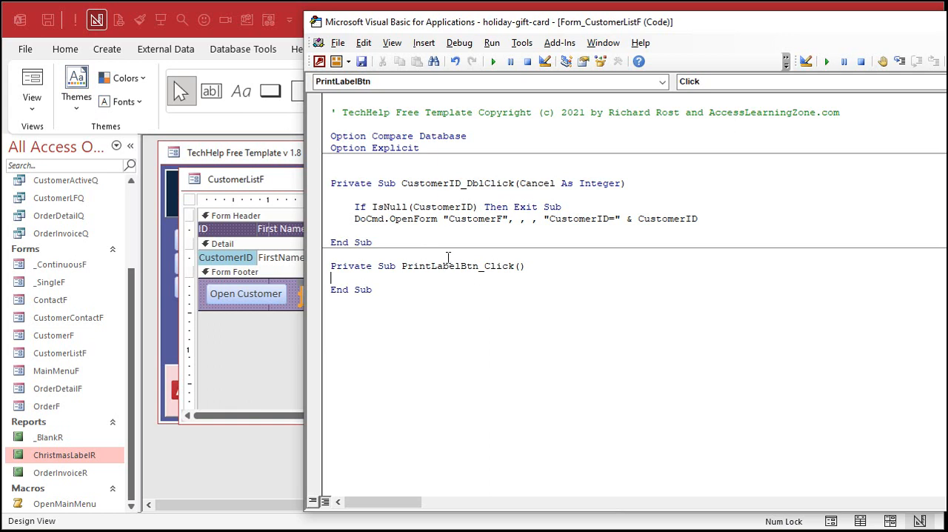
left_click_drag(401, 266, 551, 266)
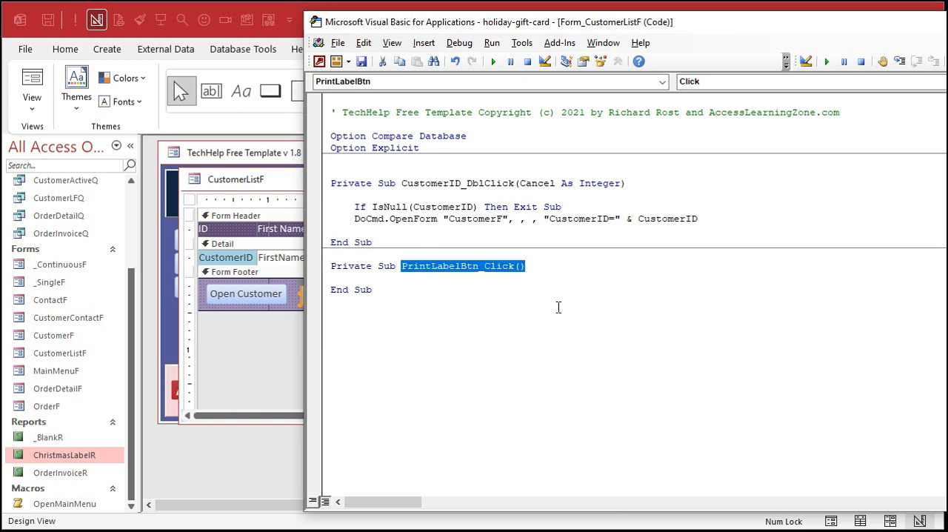
left_click(559, 281)
key("Return")
key("Return")
key("Up")
key("Tab")
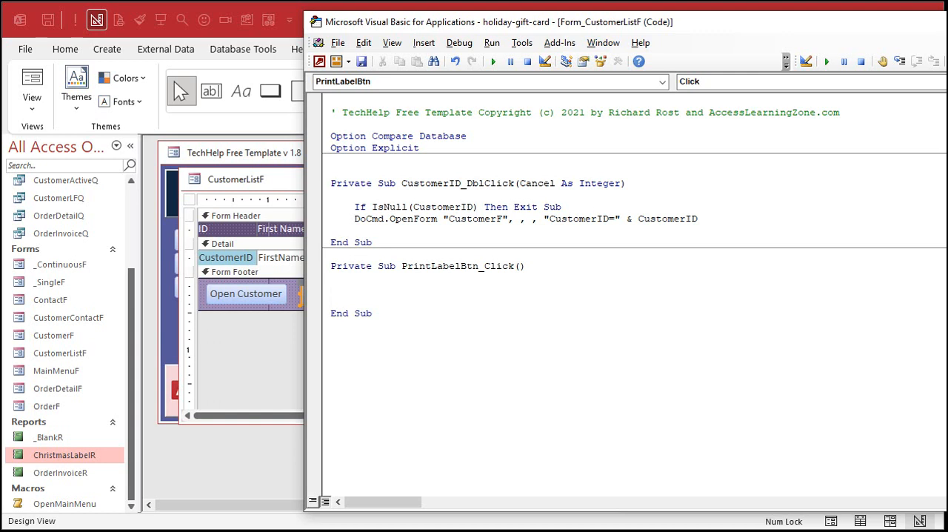
Step: Write DoCmd.OpenReport "ChristmasLabelR", acViewPreview in the PrintLabelBtn_Click procedure
type("docmd.OpenReport ")
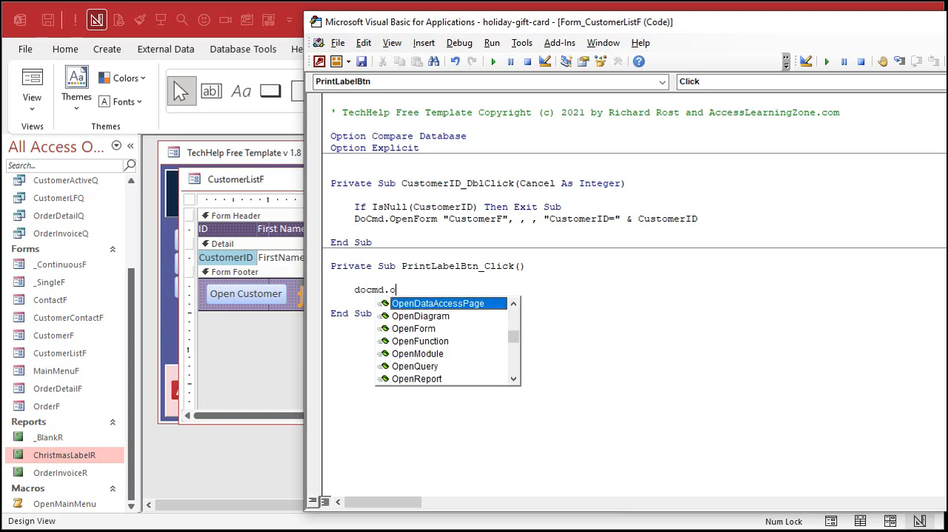
type("\"Chruist")
key("BackSpace")
key("BackSpace")
key("BackSpace")
key("BackSpace")
type("istmans")
key("BackSpace")
key("BackSpace")
type("sLabelR\",")
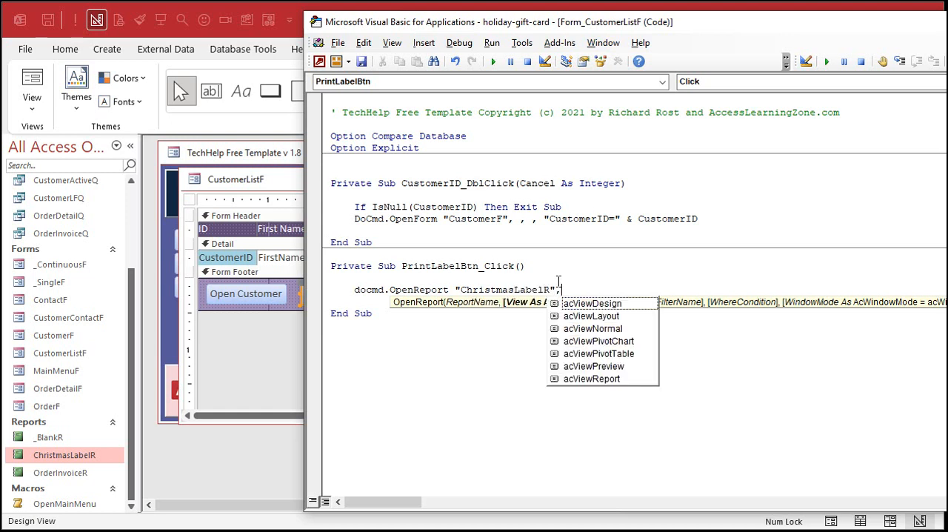
key("Down")
key("Down")
key("Down")
key("Down")
key("Down")
key("Down")
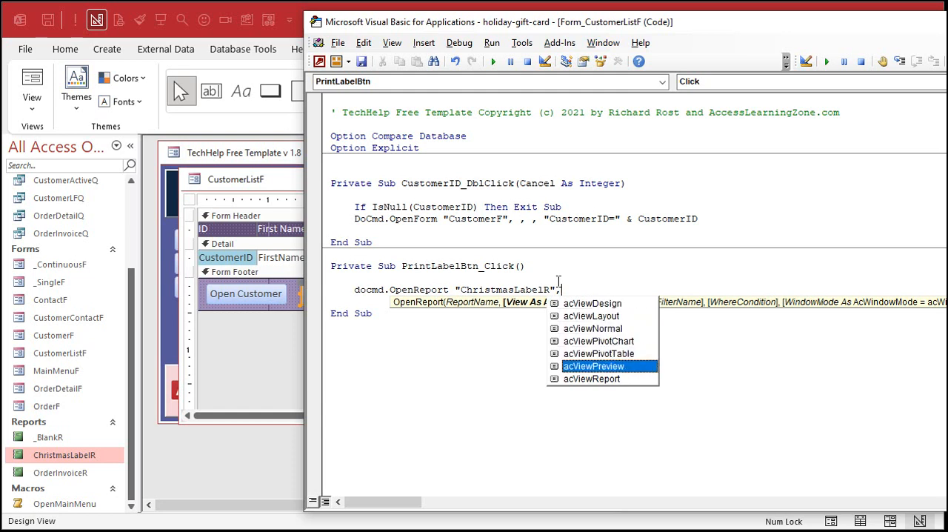
key("Tab")
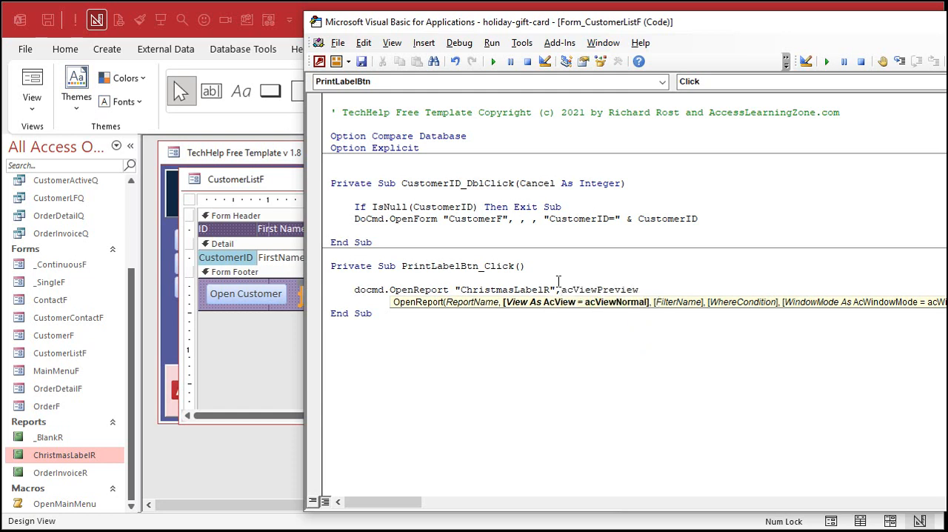
Step: Insert a Me.Refresh line above the DoCmd.OpenReport statement in PrintLabelBtn_Click
key("Up")
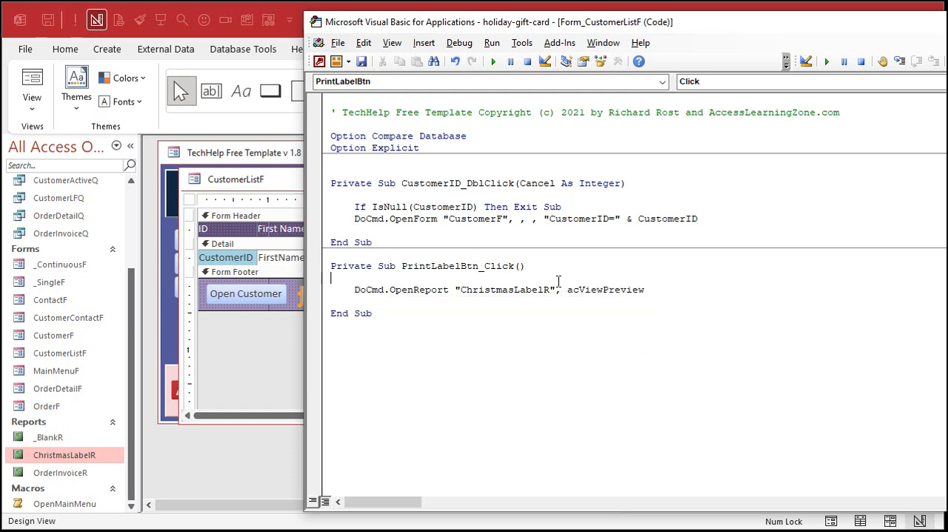
key("Return")
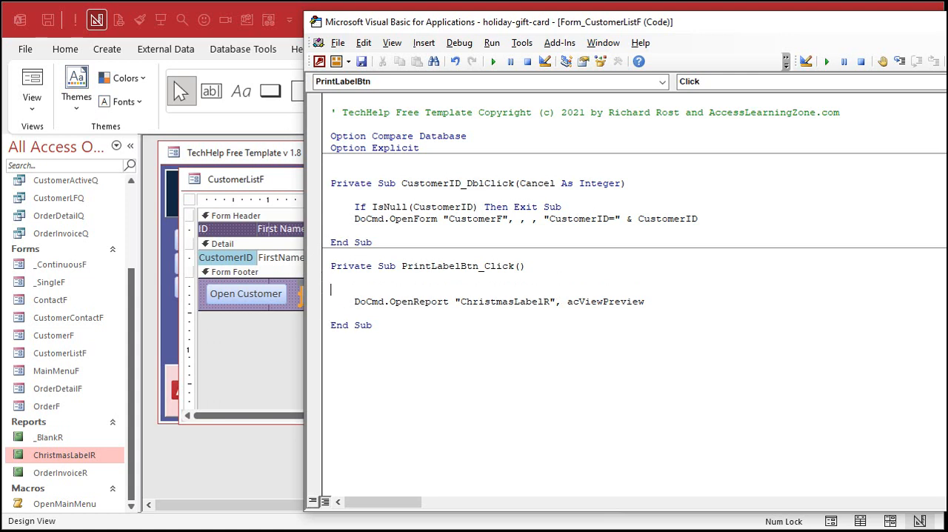
type("me.Refresh")
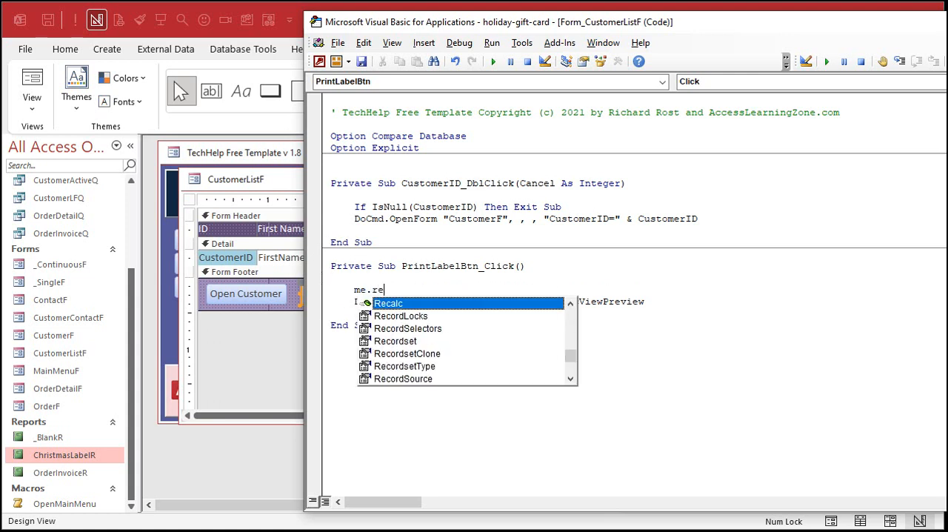
key("Down")
key("Down")
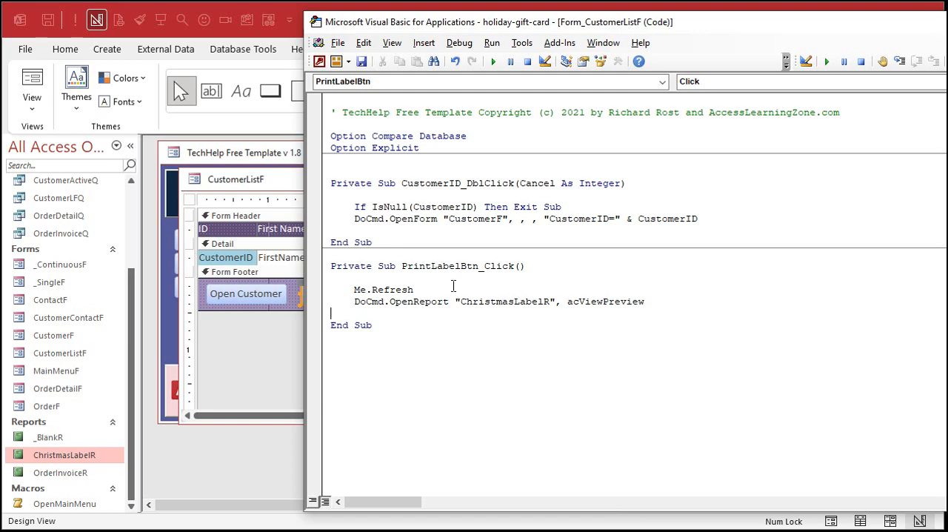
Step: Return to the customer list form, close it and reopen it from the Main Menu
left_click(289, 181)
left_click(612, 175)
left_click(247, 238)
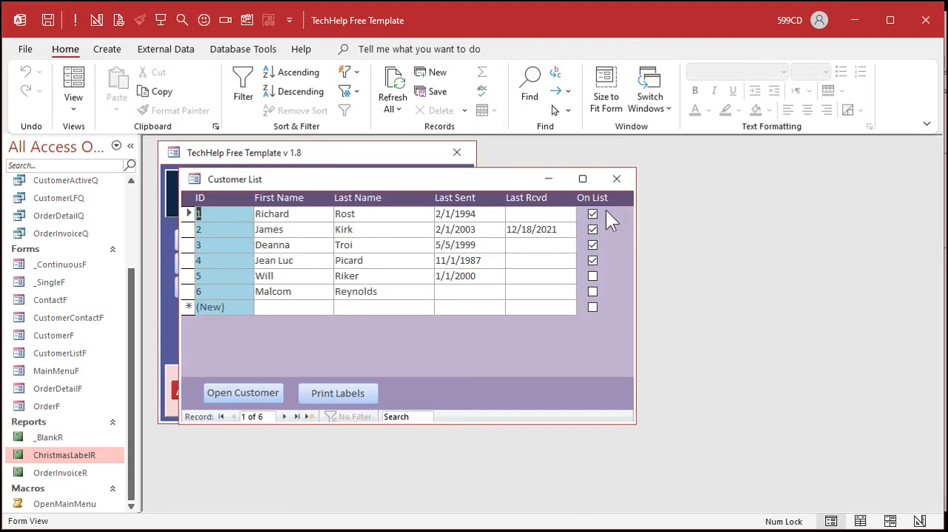
Step: Remove the third customer's On List mark, preview the labels with the Print Labels button, and close the preview
left_click(594, 245)
left_click(314, 392)
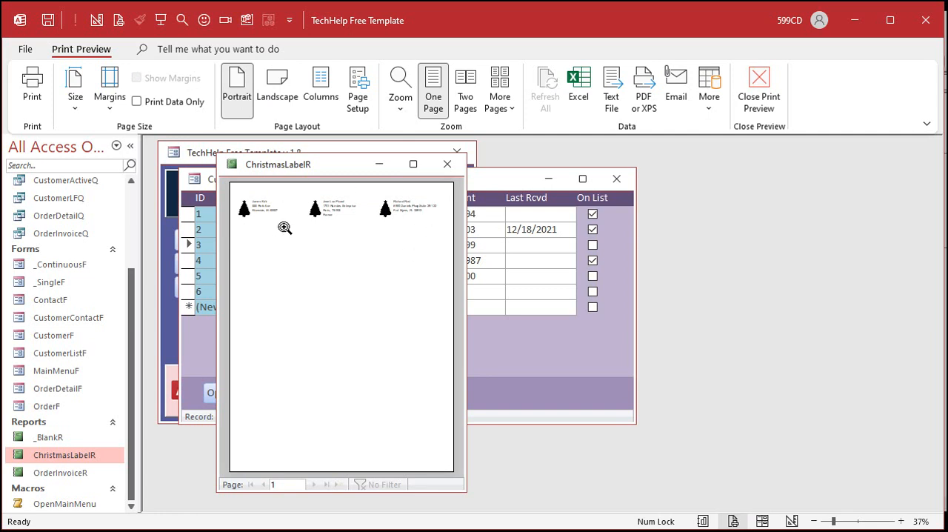
left_click(448, 164)
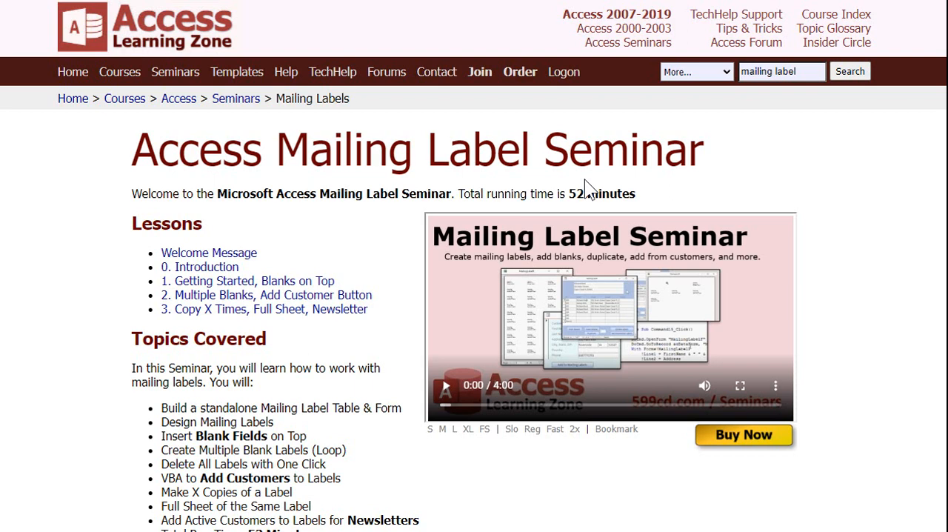
Step: Switch to the Access Mailing Label Seminar web page and review its covered topics, highlighting "Insert Blank Fields on Top"
scroll(585, 186, "down", 1)
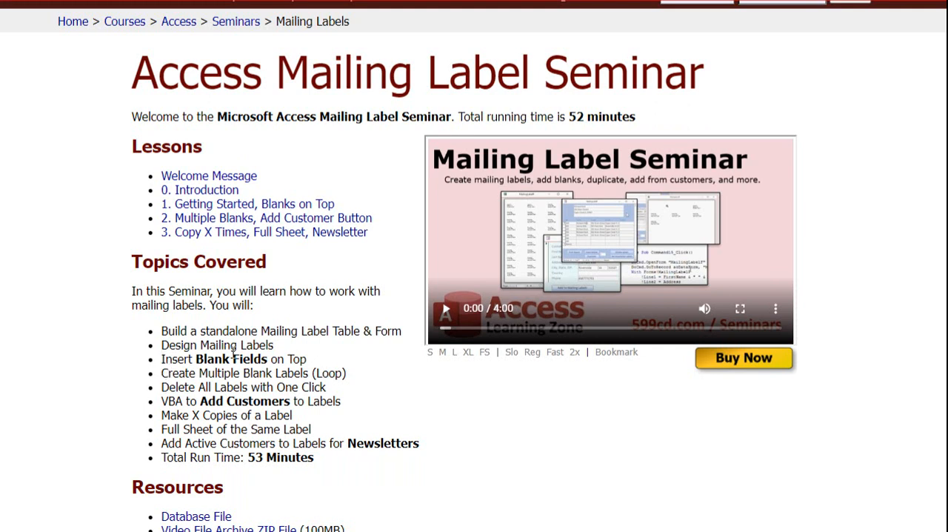
left_click_drag(162, 360, 319, 354)
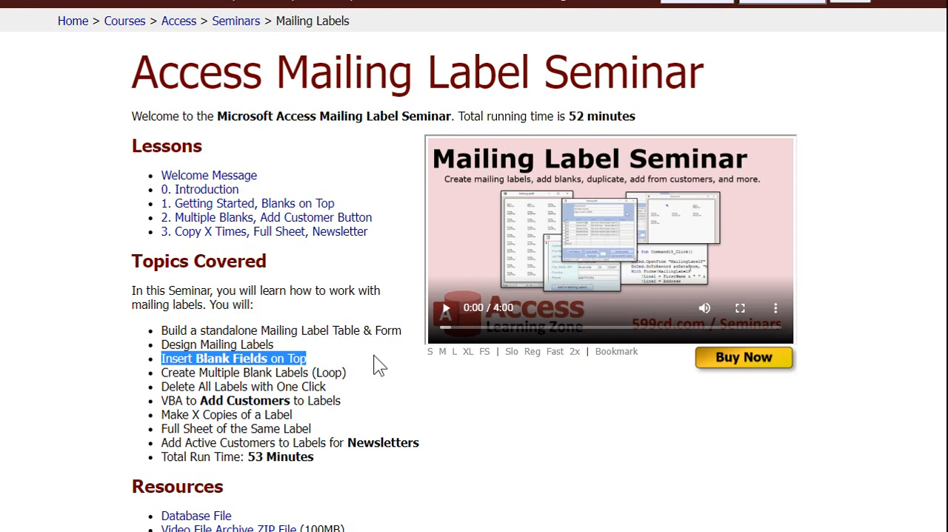
triple_click(339, 417)
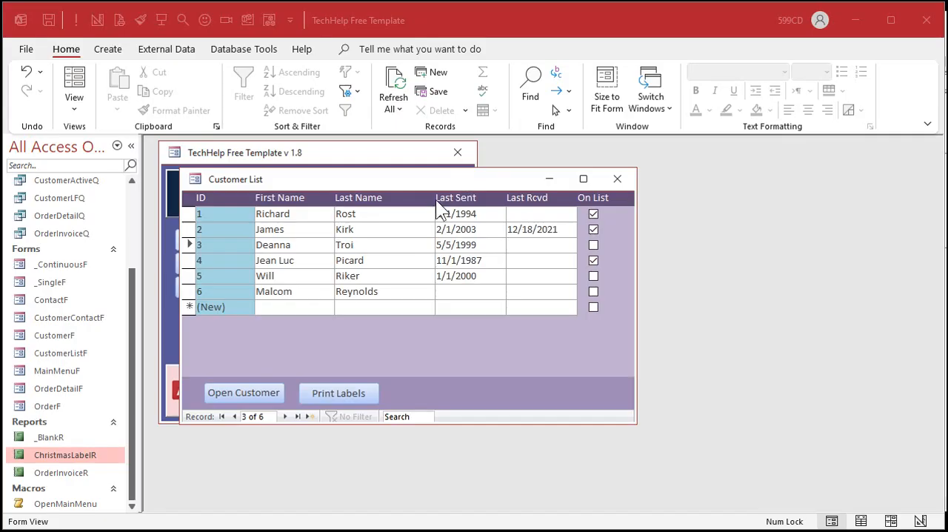
Step: Move the customer list aside, open the main menu form in Design View and change its heading to "Holiday Card"
left_click_drag(415, 180, 648, 220)
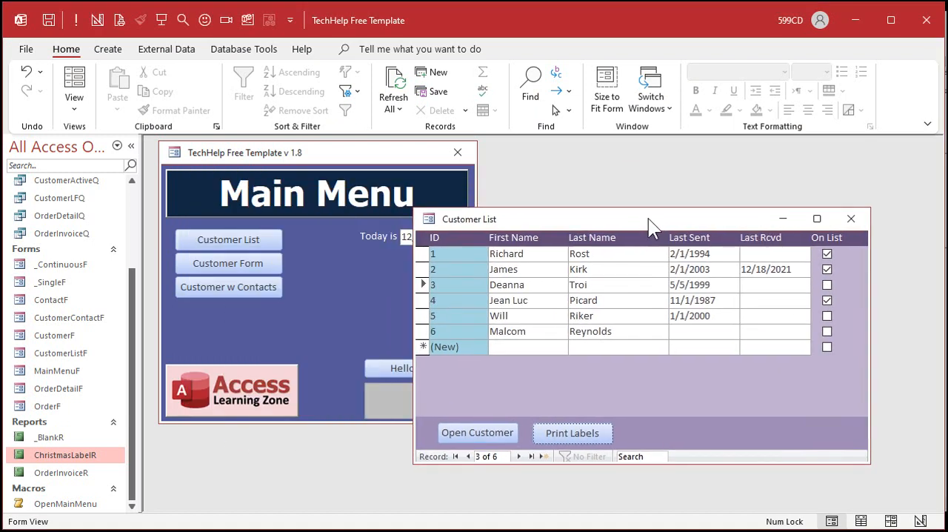
left_click(326, 158)
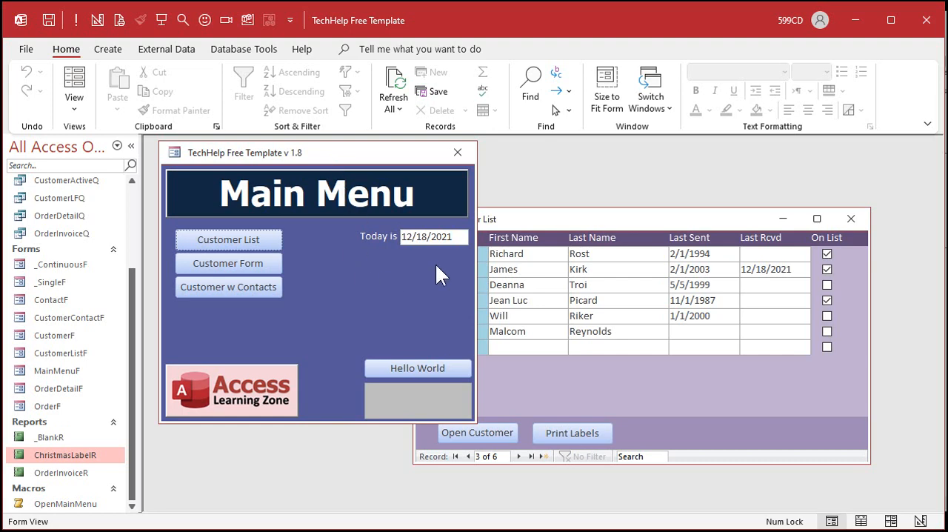
right_click(365, 269)
left_click(430, 320)
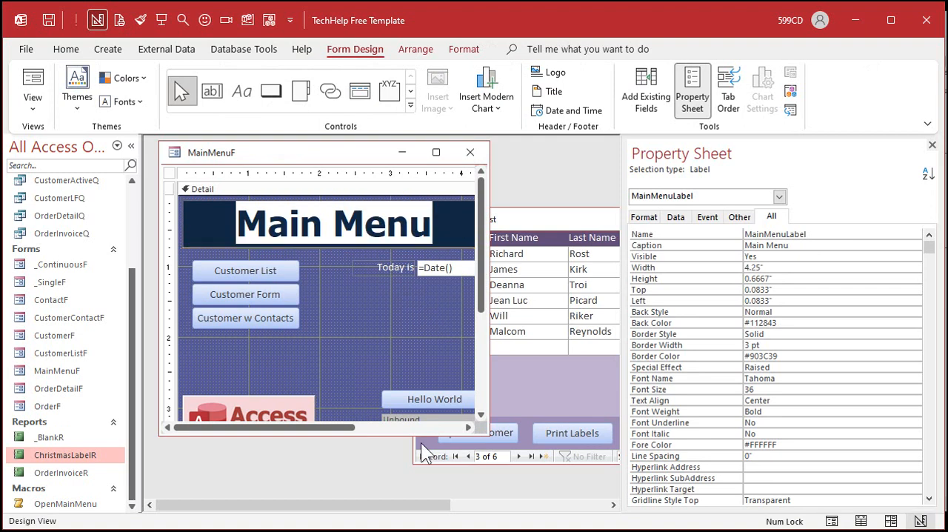
type("Holiday Ca")
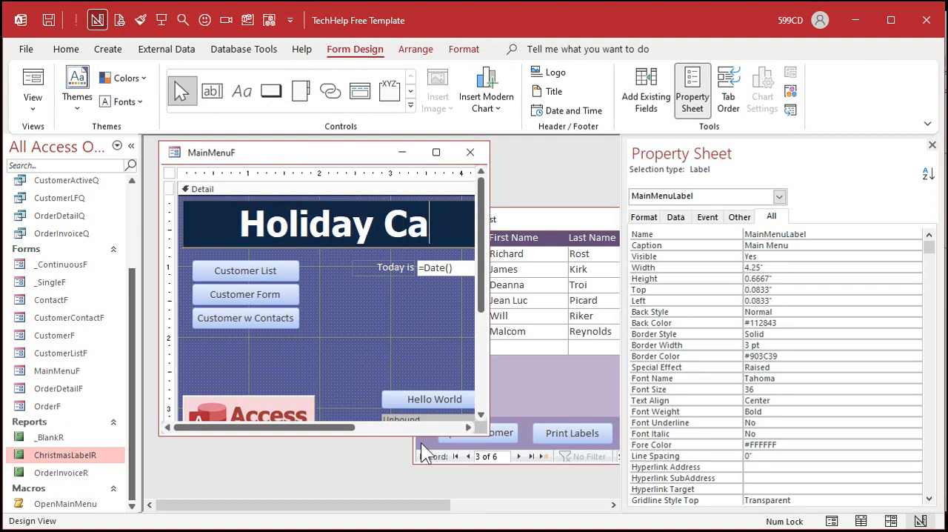
type("rd")
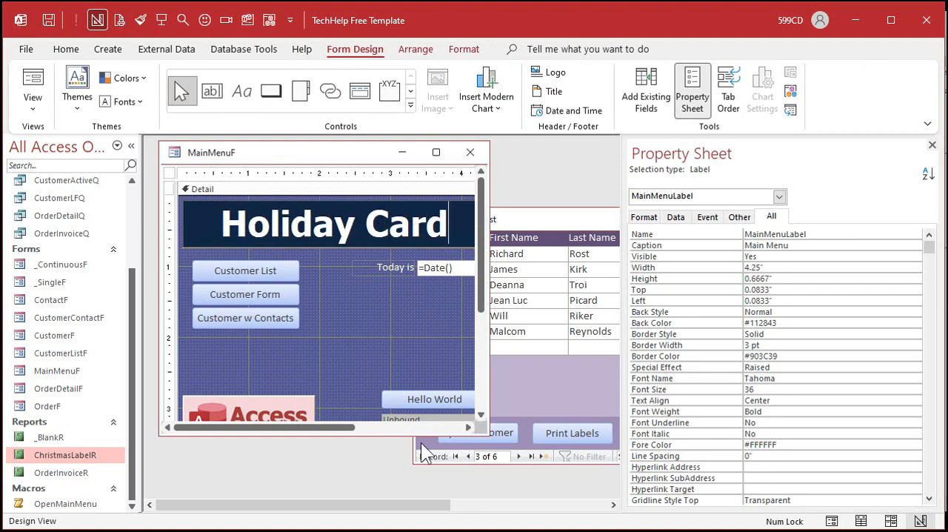
left_click(354, 278)
left_click_drag(488, 434, 601, 492)
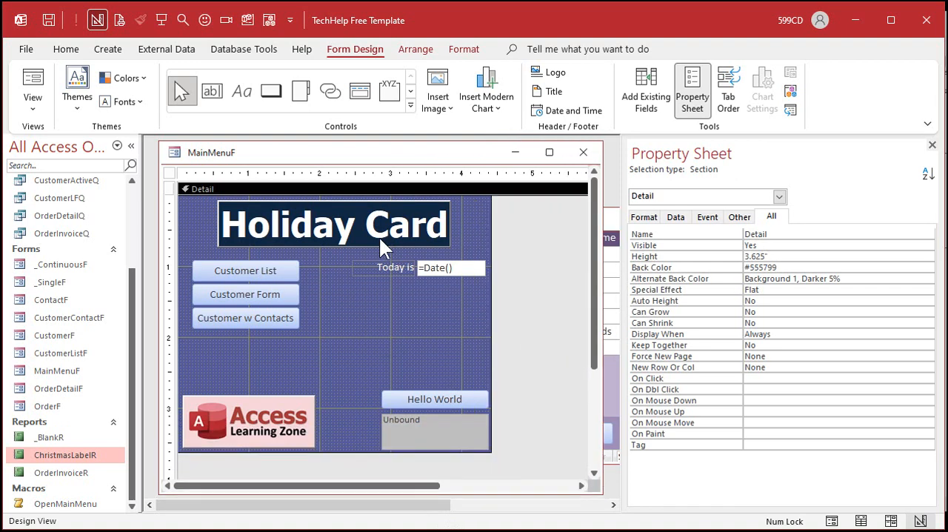
Step: Try to widen the Holiday Card heading label to about 4.21 inches and make its text plural in place
left_click_drag(366, 222, 334, 218)
left_click_drag(431, 223, 486, 223)
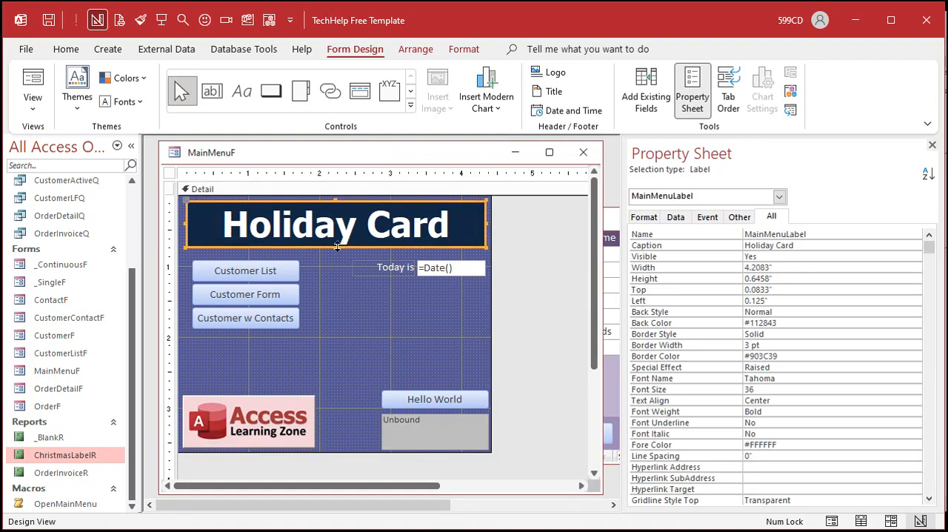
left_click(343, 317)
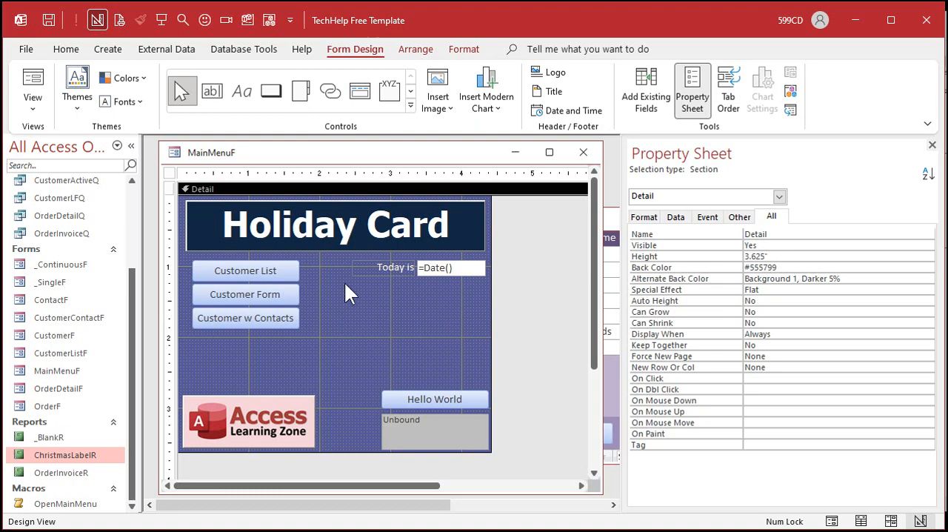
left_click(335, 237)
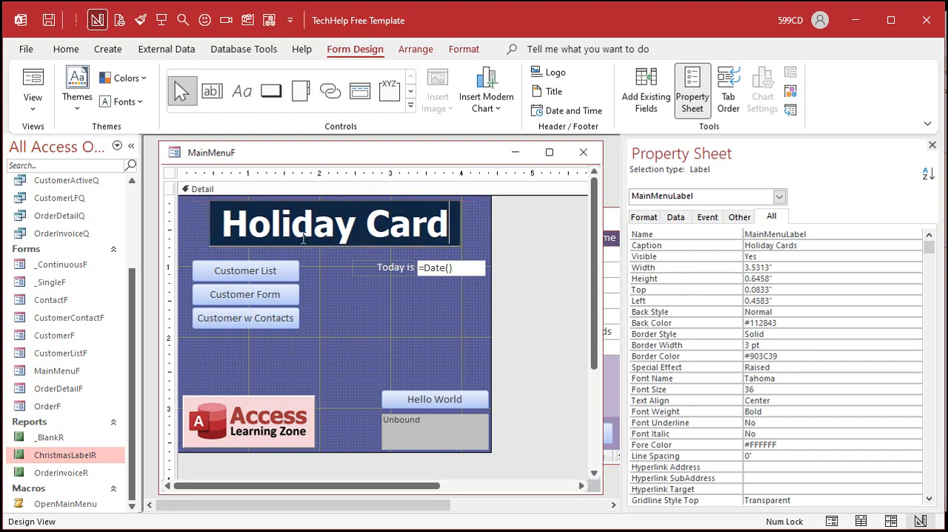
left_click(397, 231)
left_click(346, 287)
left_click(319, 225)
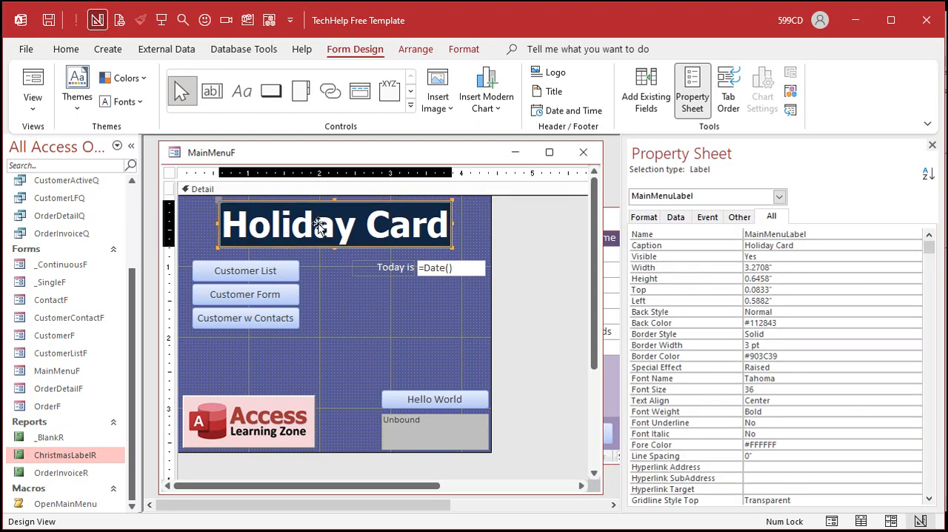
Step: Widen the heading label to 4.25 inches across the form and set its caption to "Holiday Cards"
left_click_drag(216, 223, 182, 228)
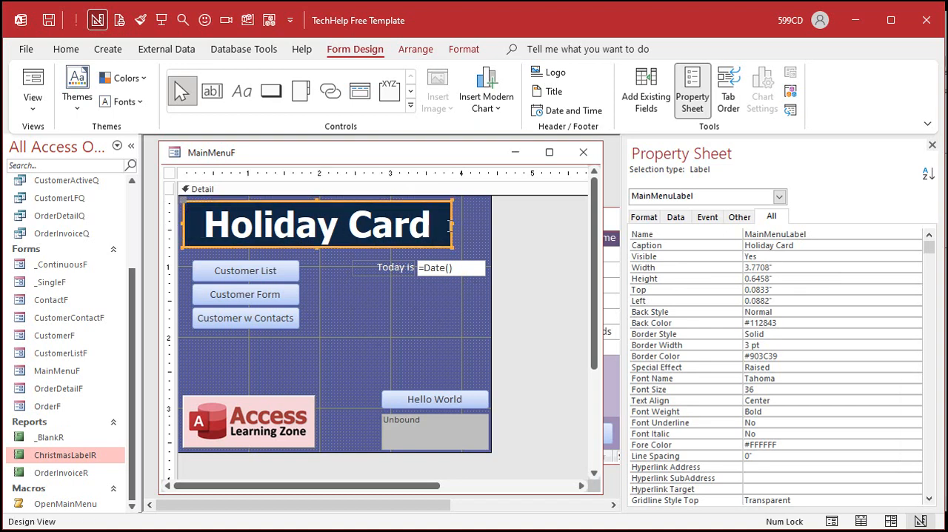
left_click_drag(449, 222, 486, 220)
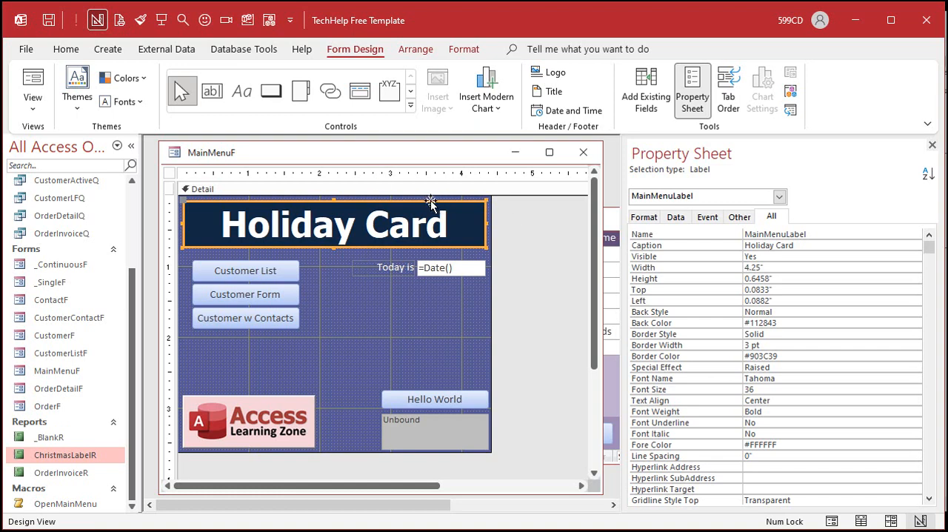
left_click(794, 246)
type("s")
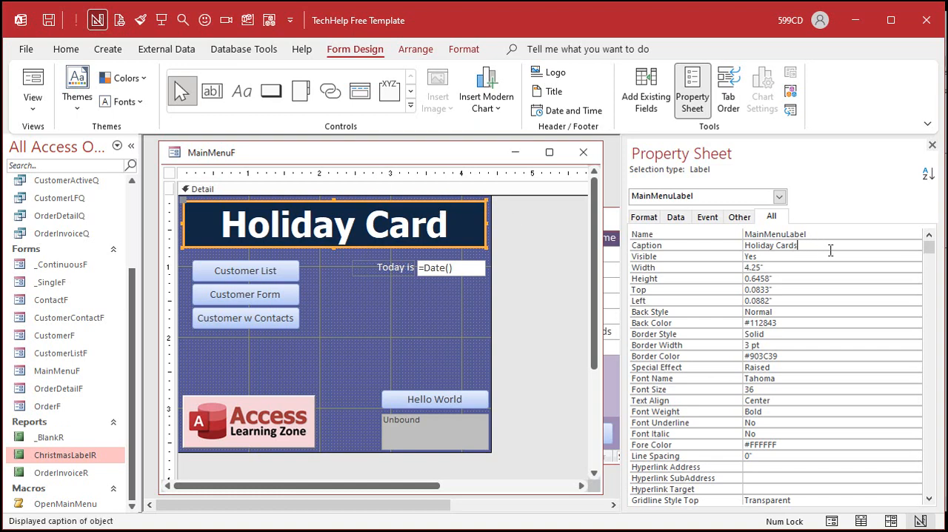
left_click(832, 256)
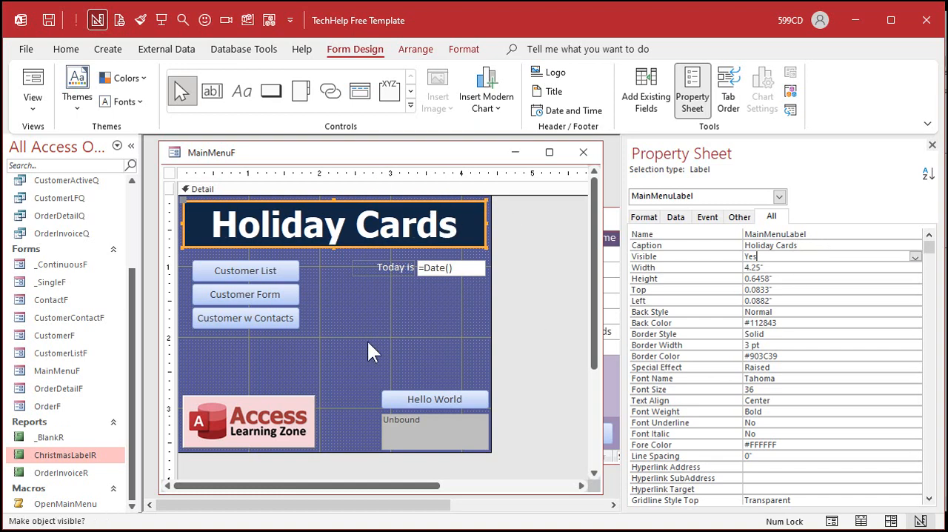
Step: Fill the Holiday Cards heading label's background with bright red from the standard colors
left_click(476, 46)
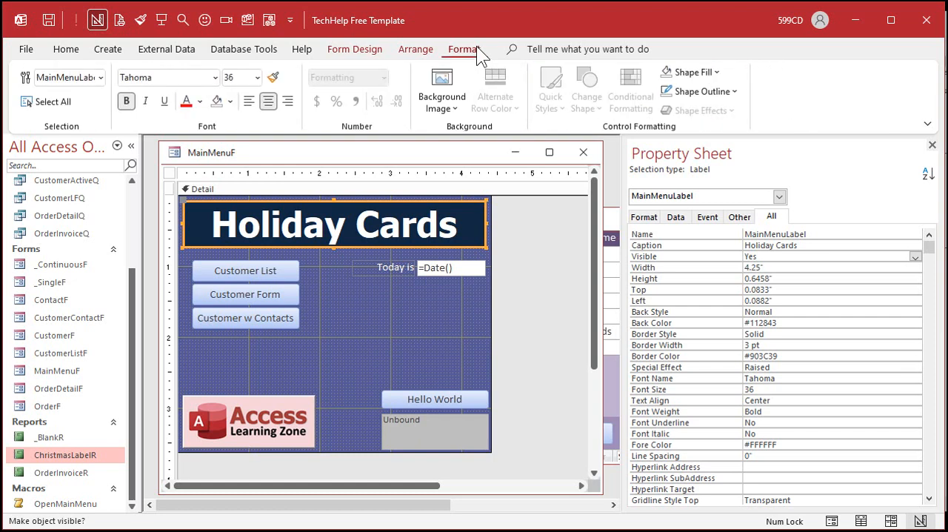
left_click(230, 102)
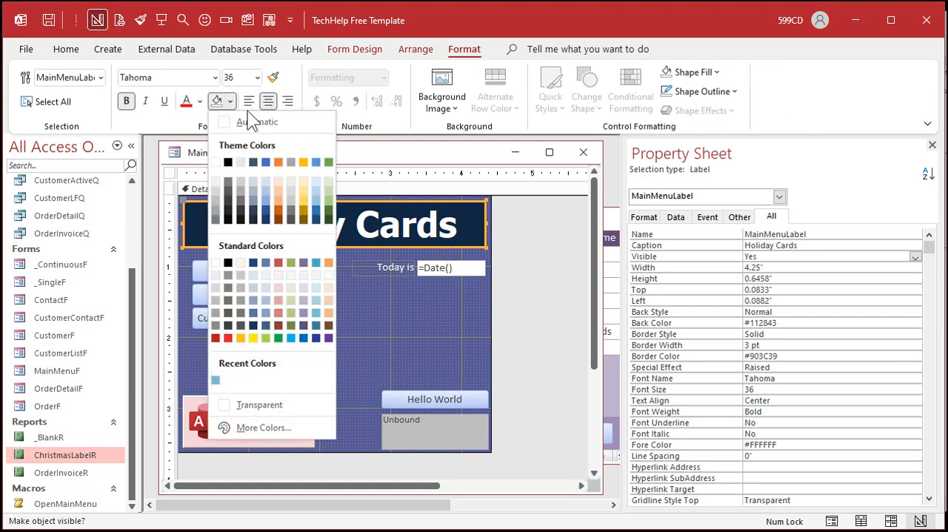
left_click(229, 339)
Step: Fill the main menu's Detail section with green (#22B14C), and close the form saving its changes
left_click(359, 341)
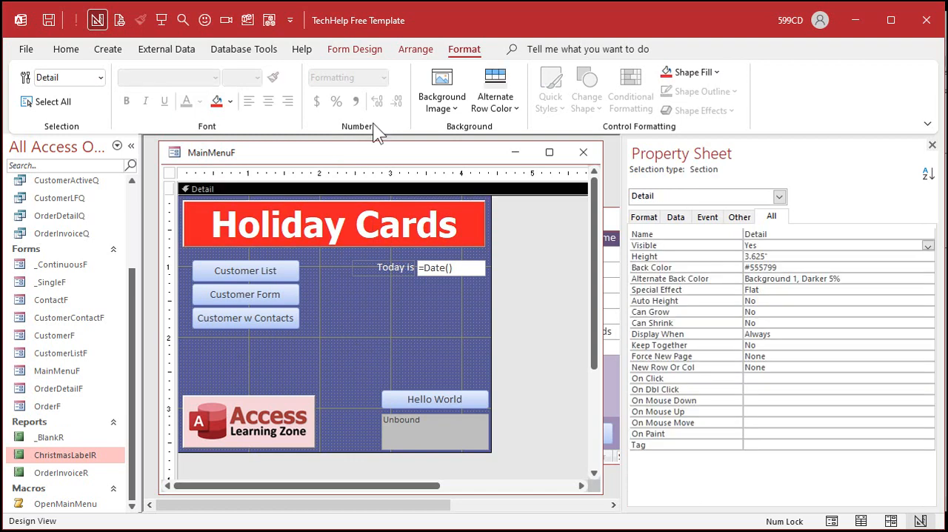
left_click(231, 101)
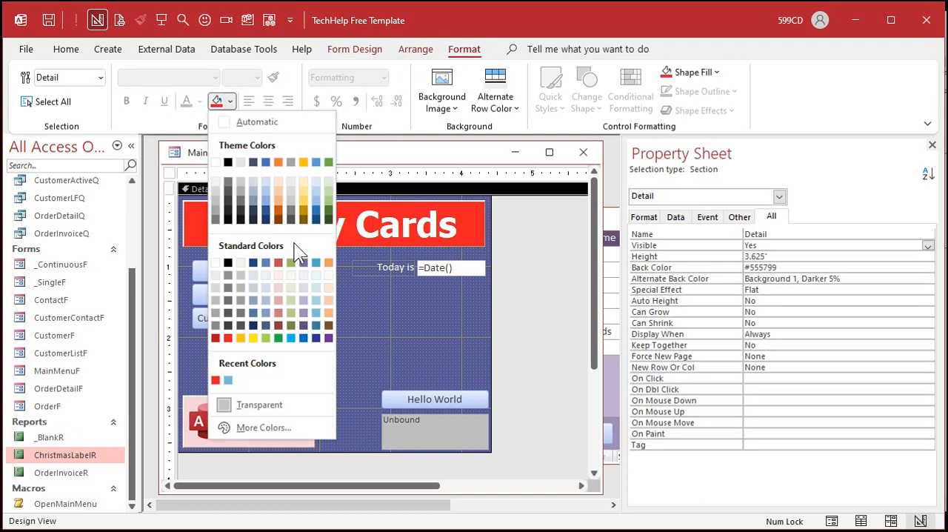
left_click(279, 338)
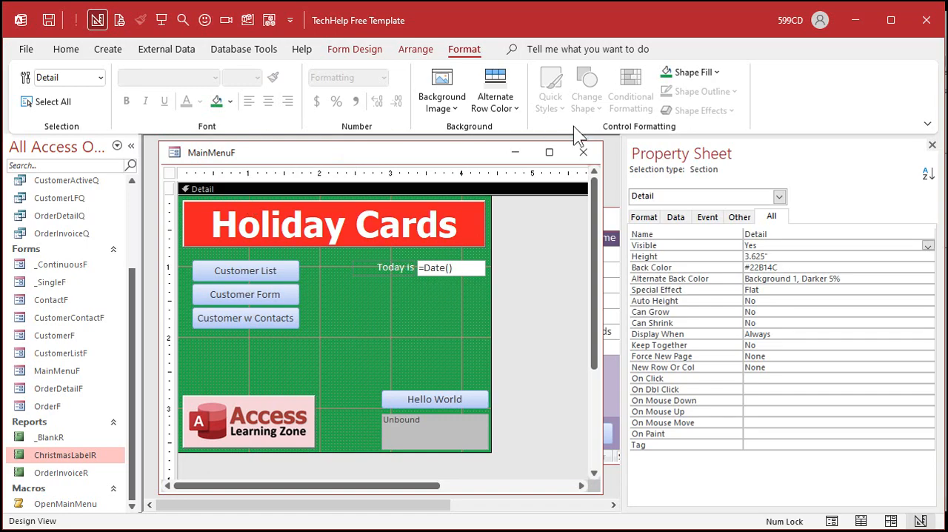
left_click(584, 152)
left_click(423, 329)
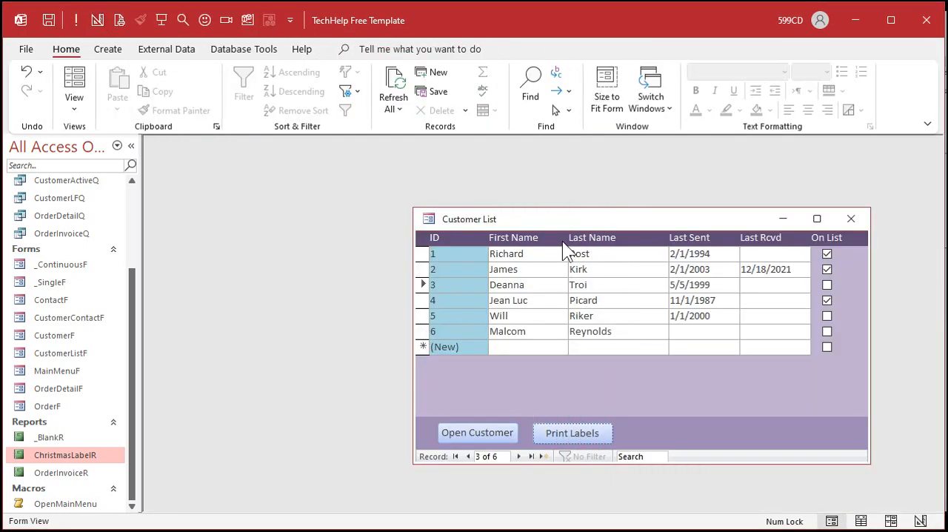
Step: Open the customer list form in Design View and fill its header and footer sections with red (#ED1C24)
left_click_drag(564, 214, 352, 169)
right_click(352, 169)
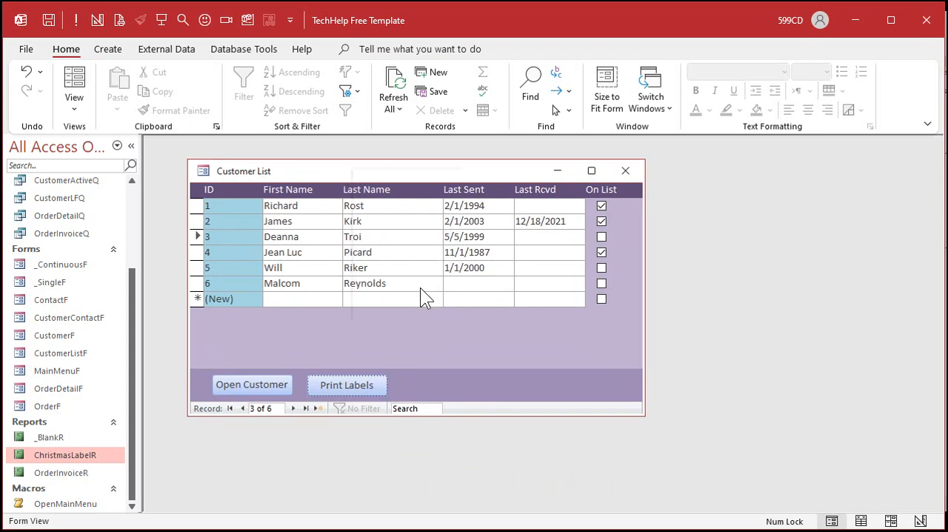
left_click(420, 287)
left_click(408, 206)
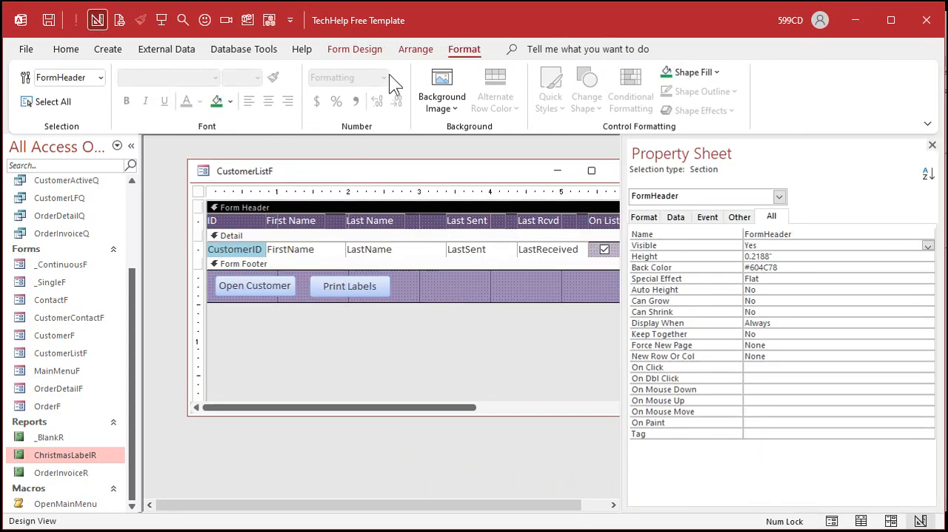
left_click(230, 101)
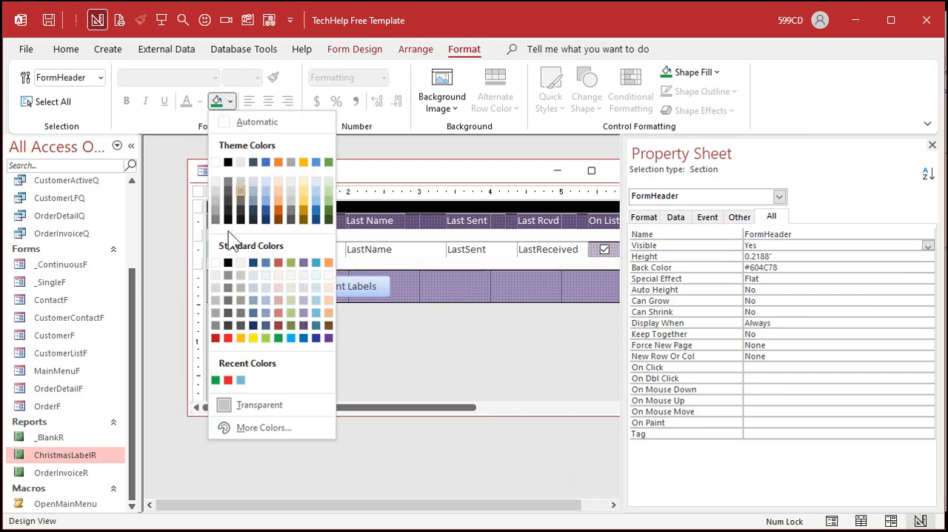
left_click(227, 338)
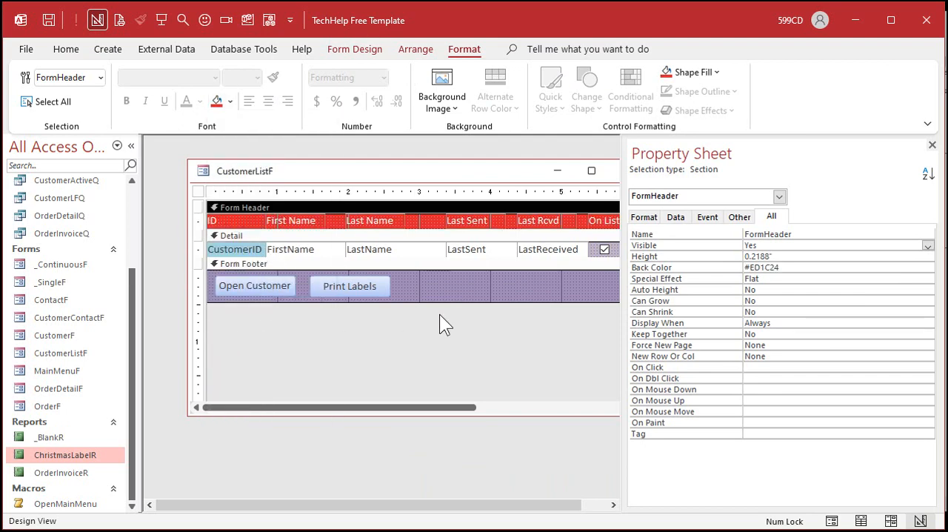
left_click(453, 289)
left_click(218, 102)
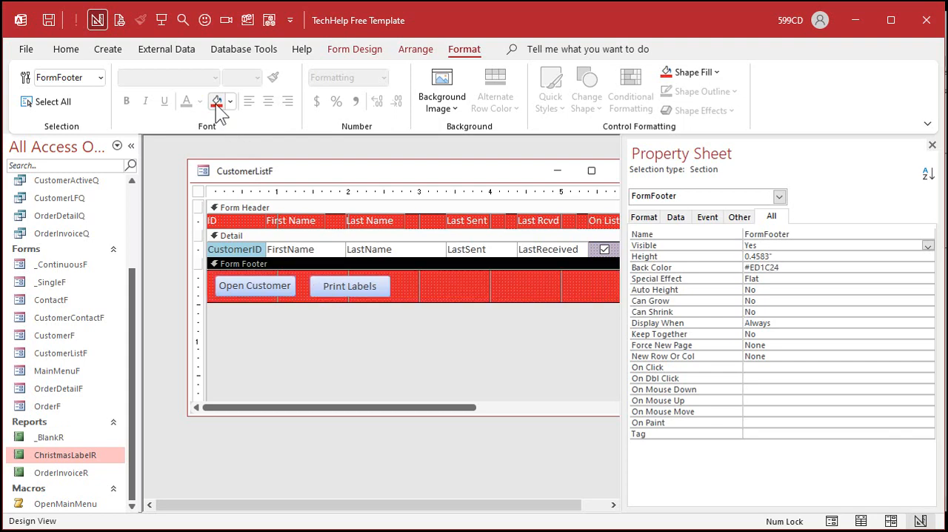
Step: Set the customer list's Detail back color to Accent 6, Lighter 60% and give the alternate back color the same green
left_click(522, 234)
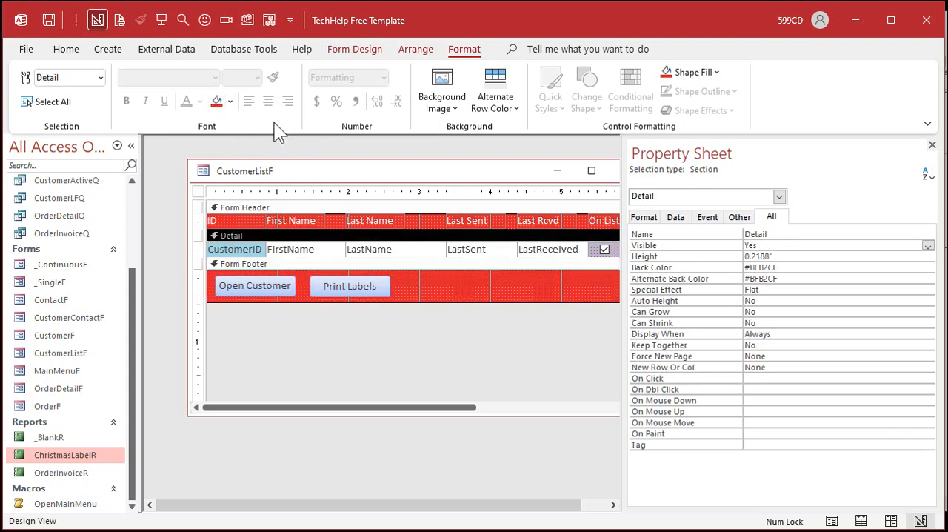
left_click(231, 101)
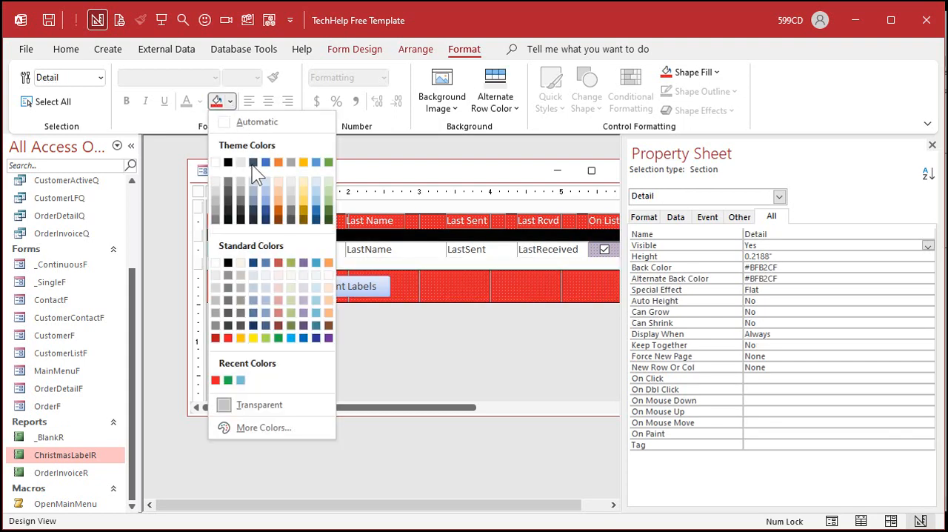
left_click(331, 187)
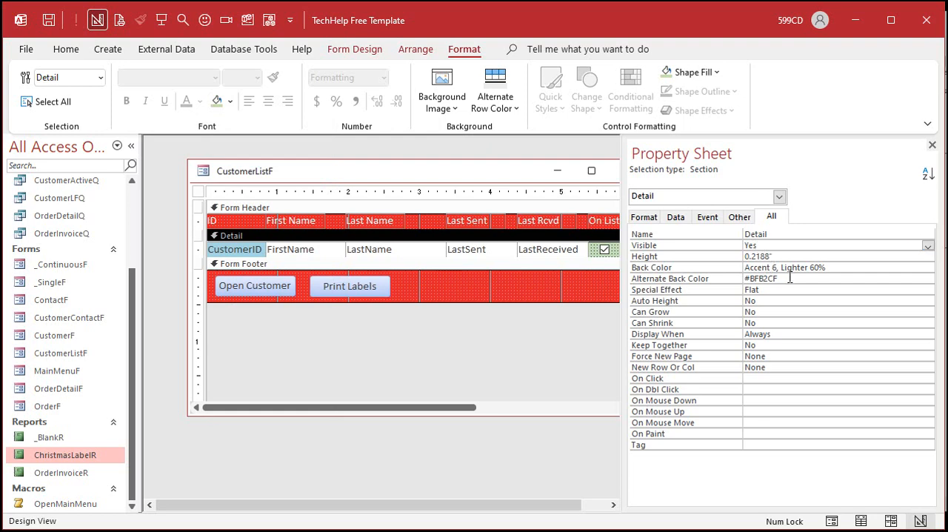
left_click(735, 279)
left_click(916, 279)
left_click(859, 288)
left_click(840, 268)
left_click(517, 287)
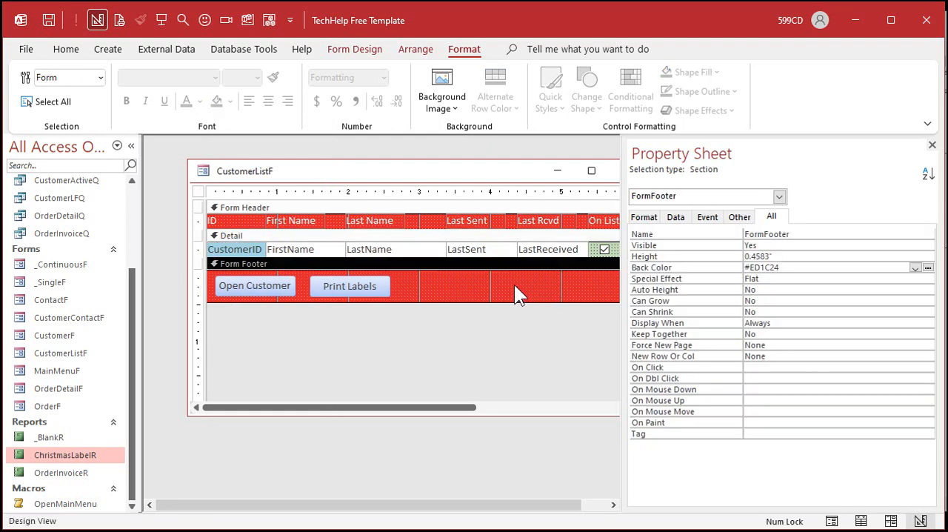
Step: Save and close the customer list form, and reopen it from the Main Menu, moving it off the menu
left_click(932, 144)
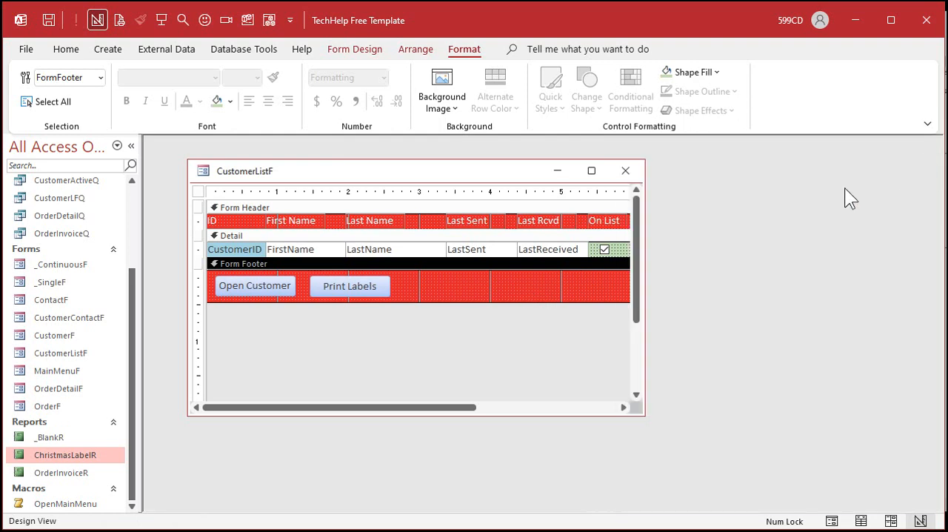
left_click(626, 170)
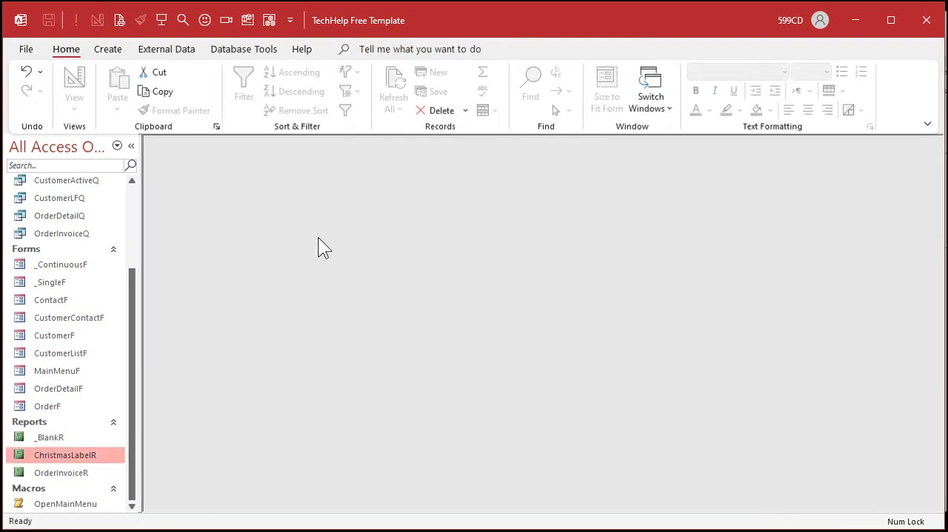
left_click(162, 20)
left_click(236, 239)
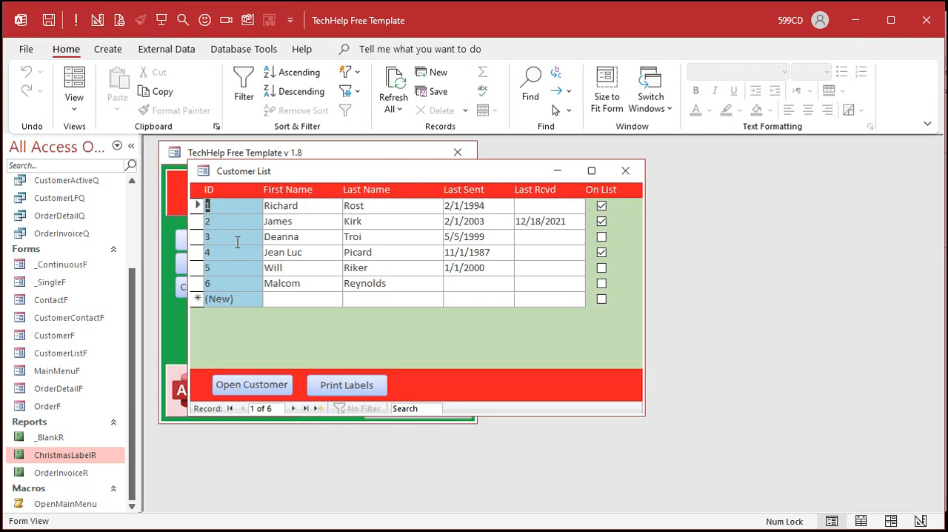
left_click_drag(348, 173, 398, 196)
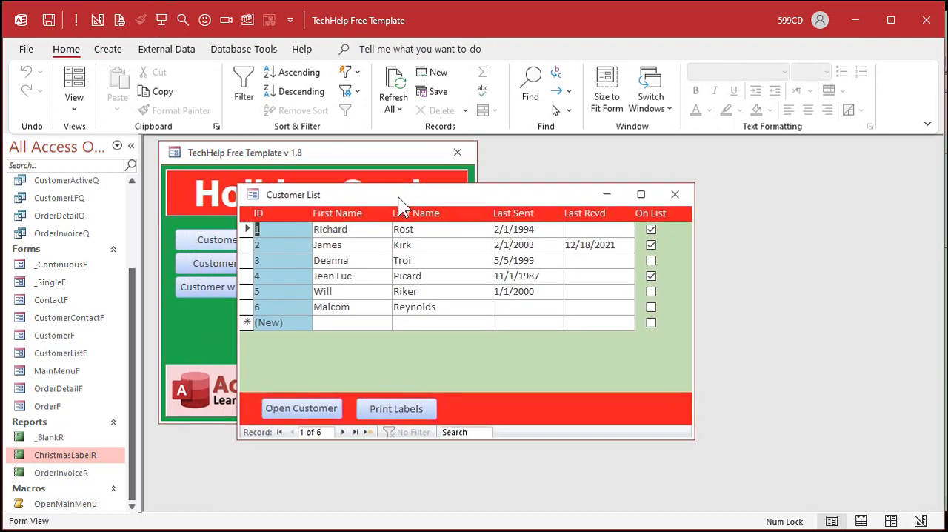
Step: Open the second customer's detail form from the customer list and move it clear of the list
left_click(283, 245)
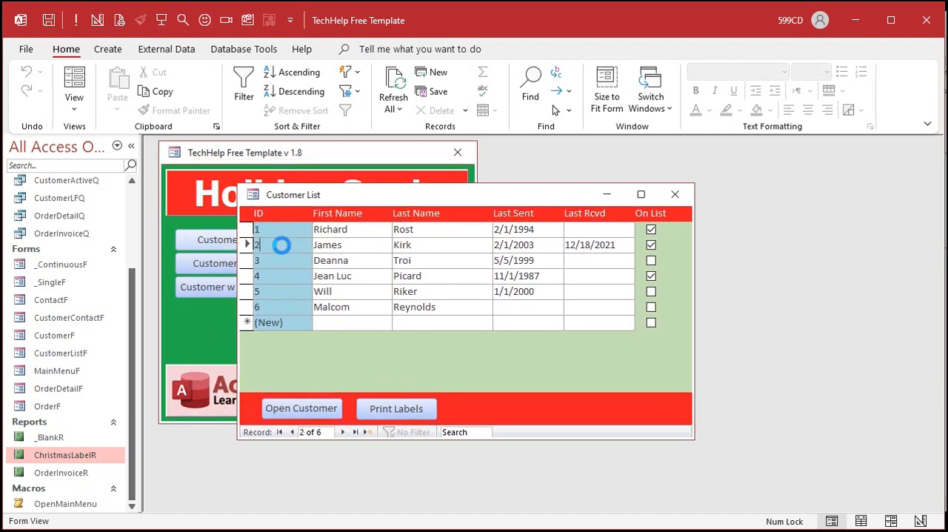
double_click(283, 246)
left_click_drag(362, 172, 557, 254)
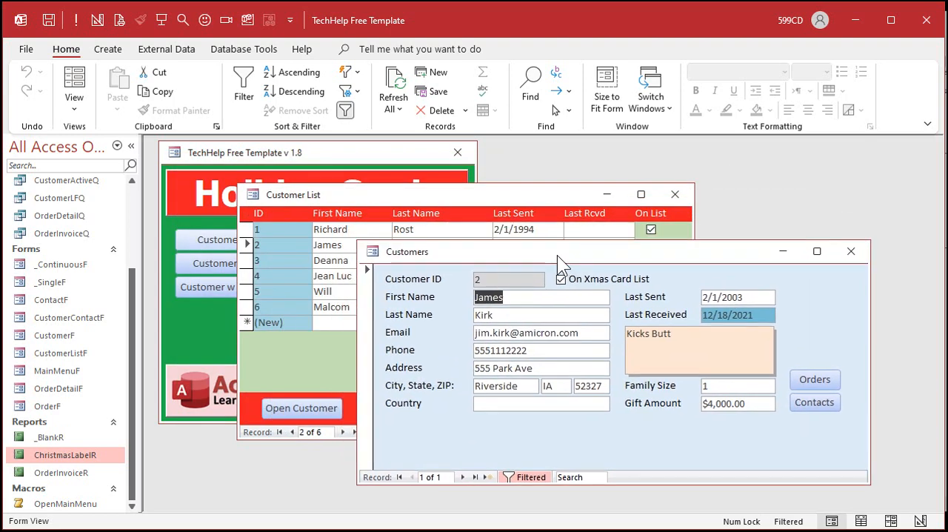
Step: Switch the customer detail form to Design View and fill its Detail section with a light red standard color
right_click(583, 257)
left_click(650, 374)
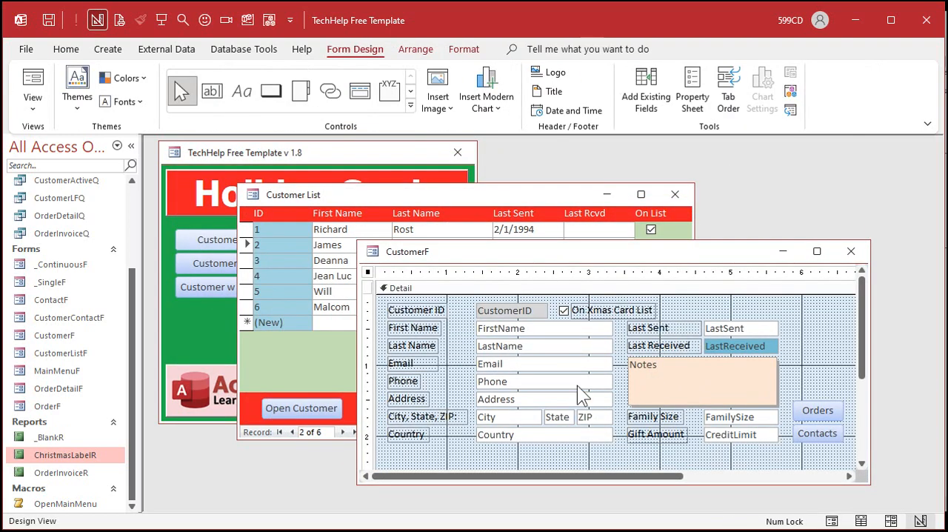
left_click(459, 288)
left_click(463, 49)
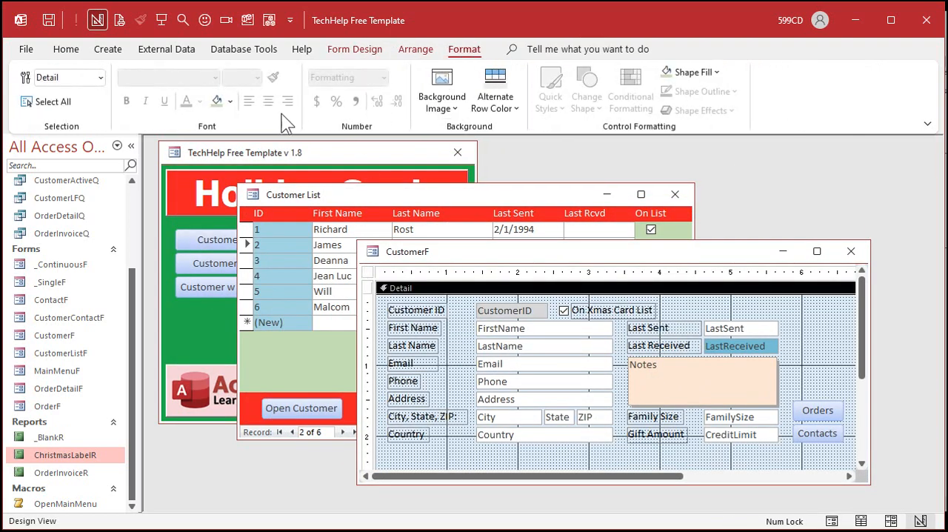
left_click(231, 101)
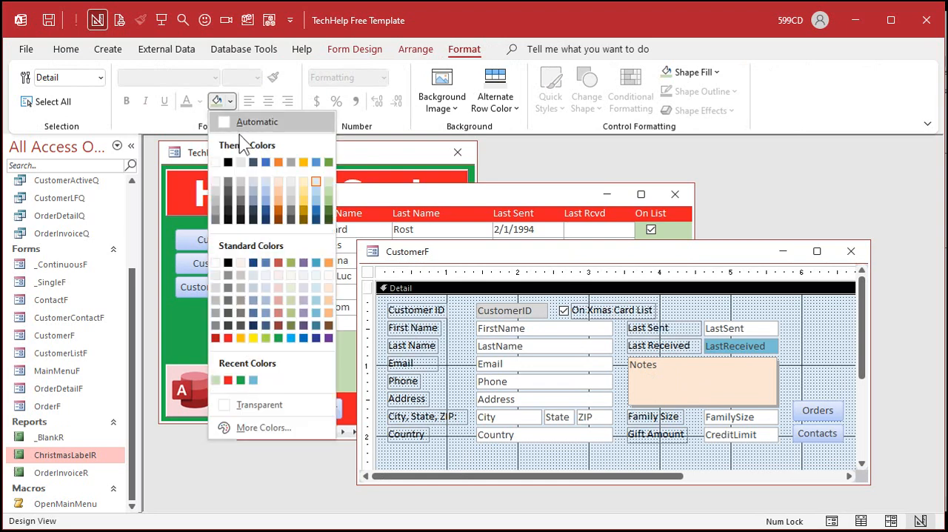
left_click(279, 287)
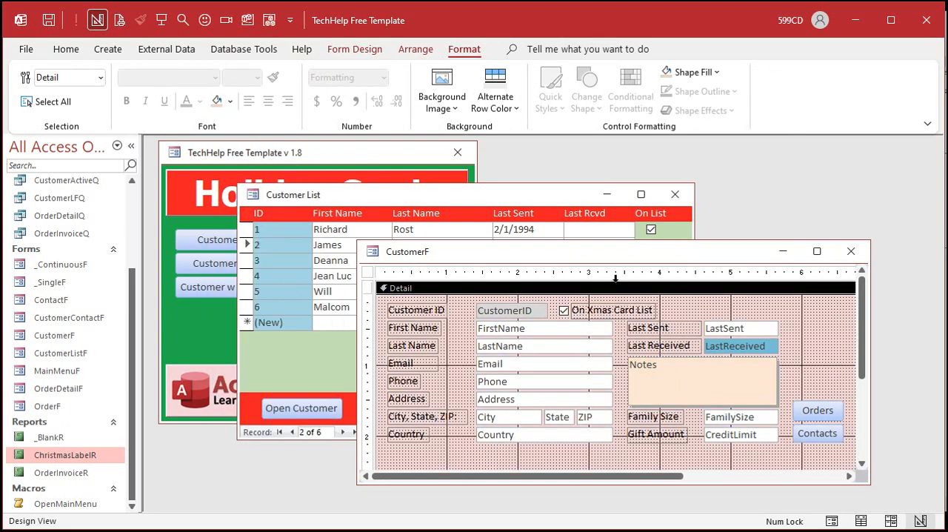
Step: Close the customer detail form's design and reopen the form for the third customer from the customer list
left_click(851, 251)
left_click(275, 263)
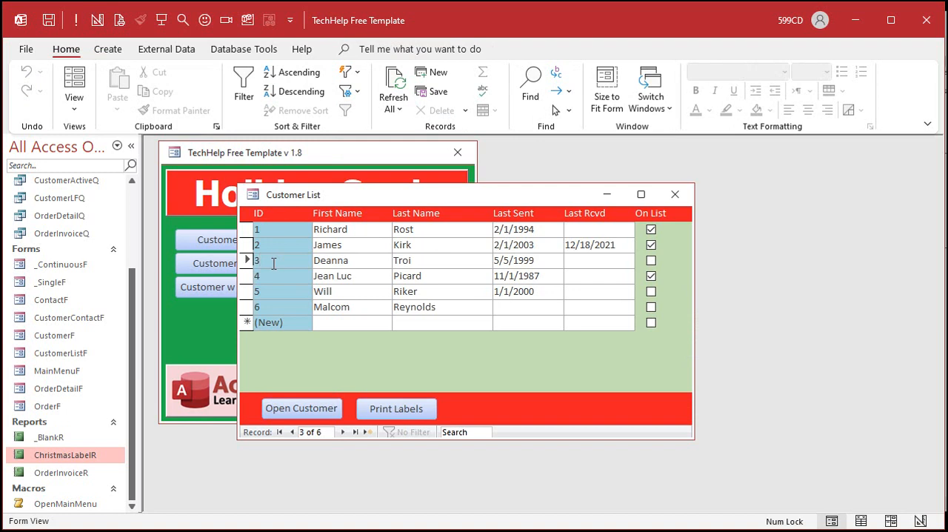
double_click(275, 264)
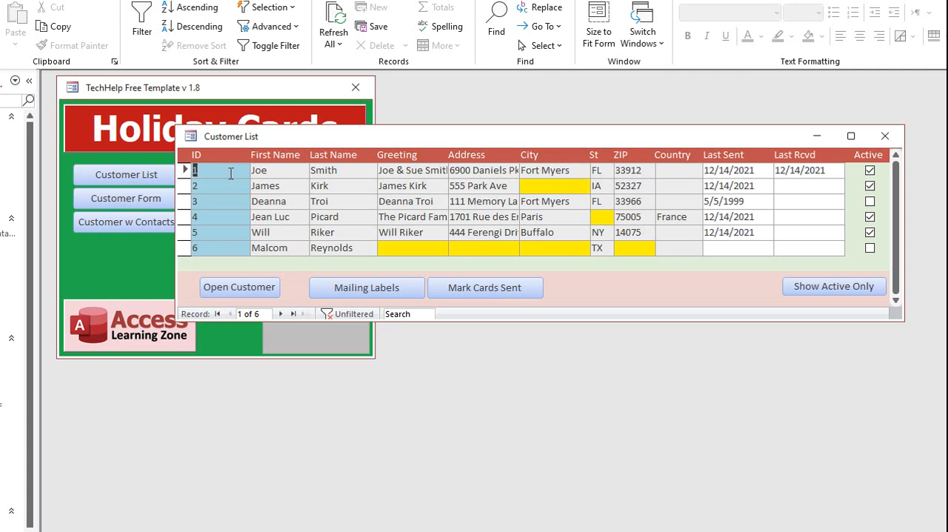
Step: Open the first customer's detail form from the extended customer list and give the second person a different last name
left_click(225, 170)
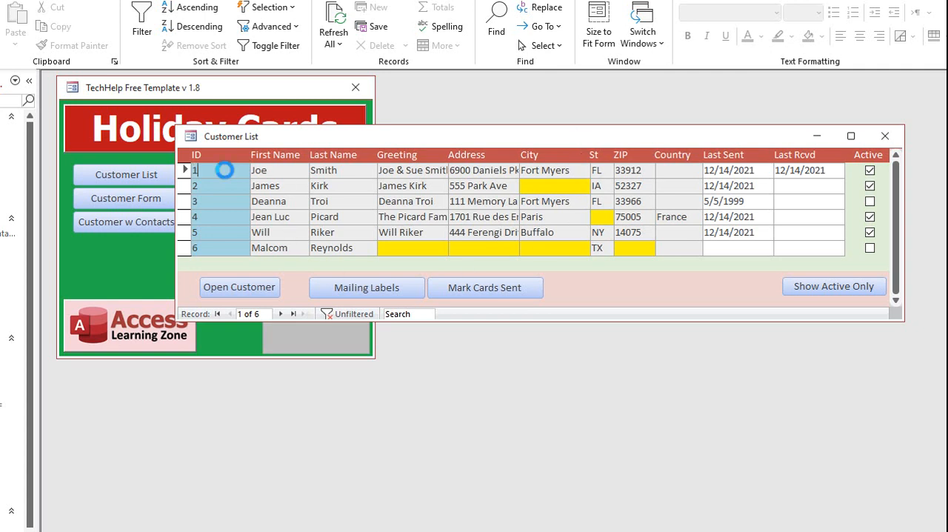
double_click(224, 169)
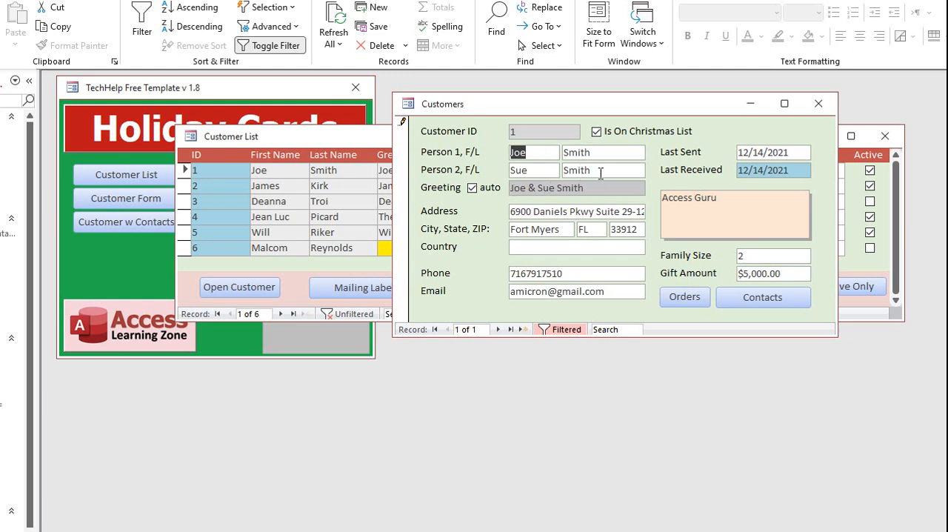
double_click(578, 171)
type("Jones")
key("Tab")
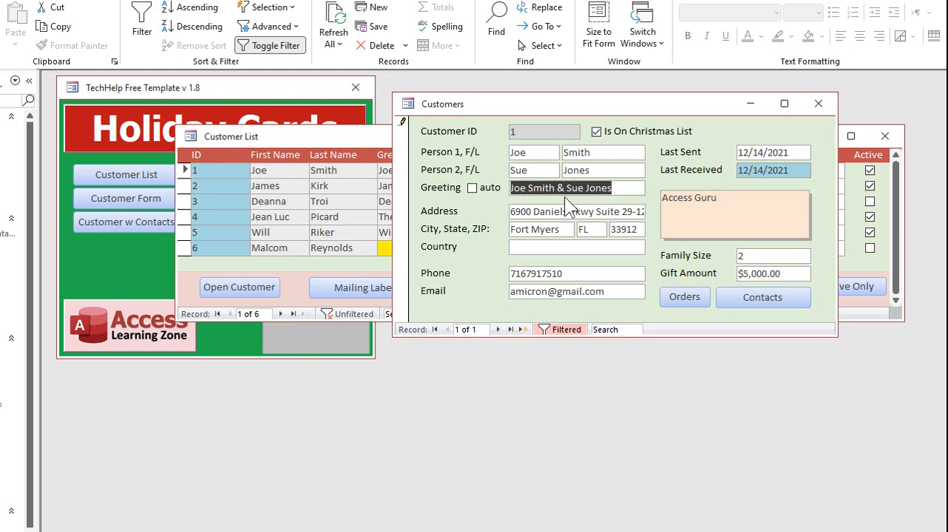
Step: Turn off the automatic greeting and replace it with a custom family greeting that joins both people's last names with a hyphen
left_click(472, 187)
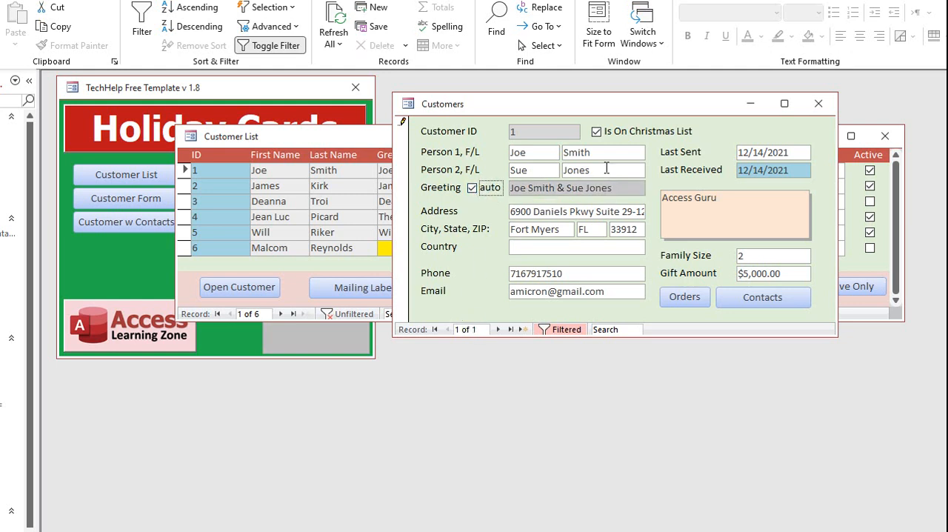
key("Tab")
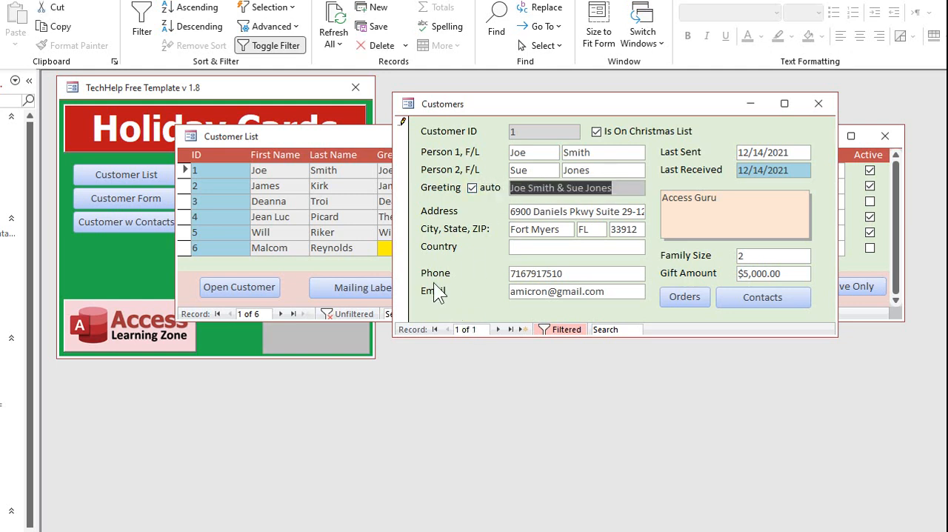
type("The Smith- Jones Fmail")
key("BackSpace")
key("BackSpace")
key("BackSpace")
key("BackSpace")
type("amily")
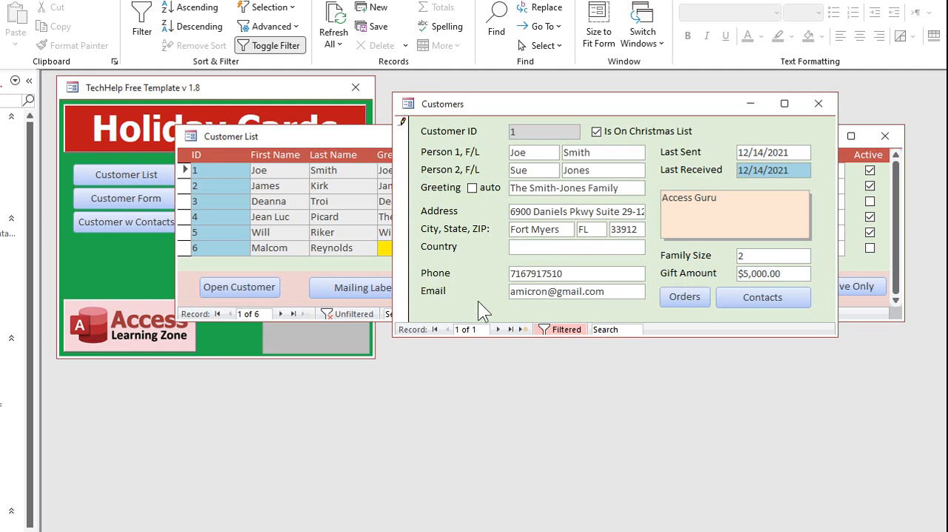
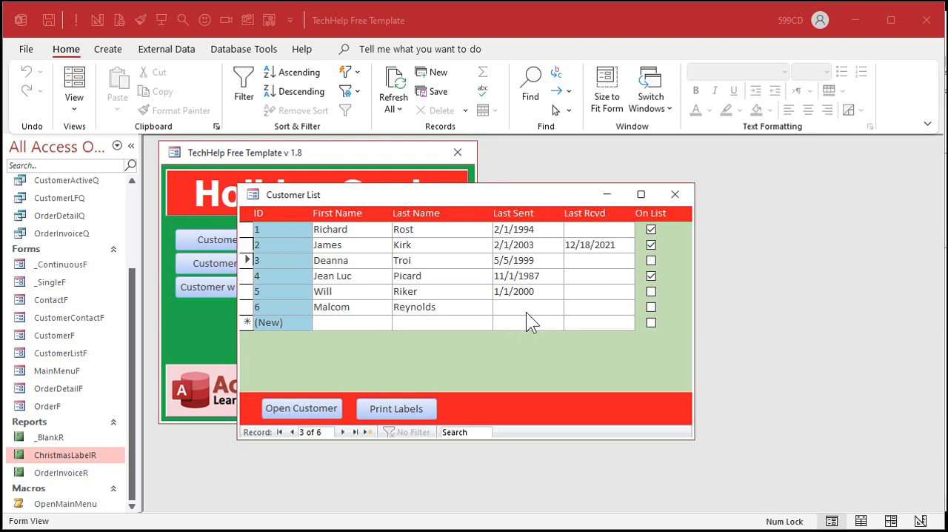
Step: Create a new query design based on the CustomerT table and make it an update query
left_click(670, 291)
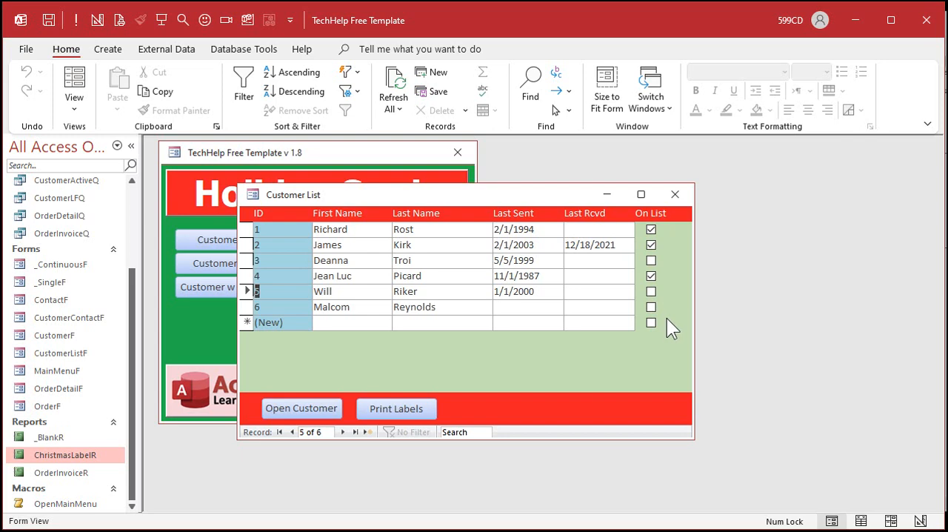
left_click(117, 47)
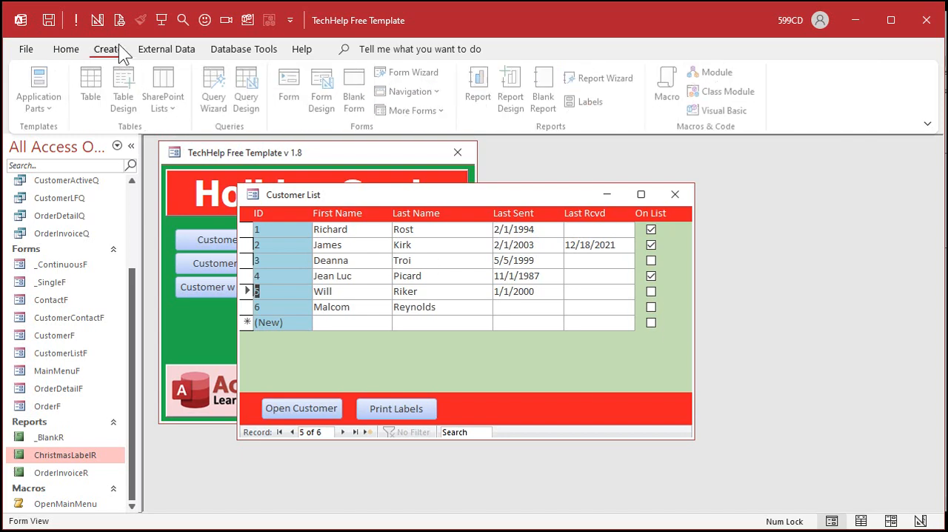
left_click(250, 98)
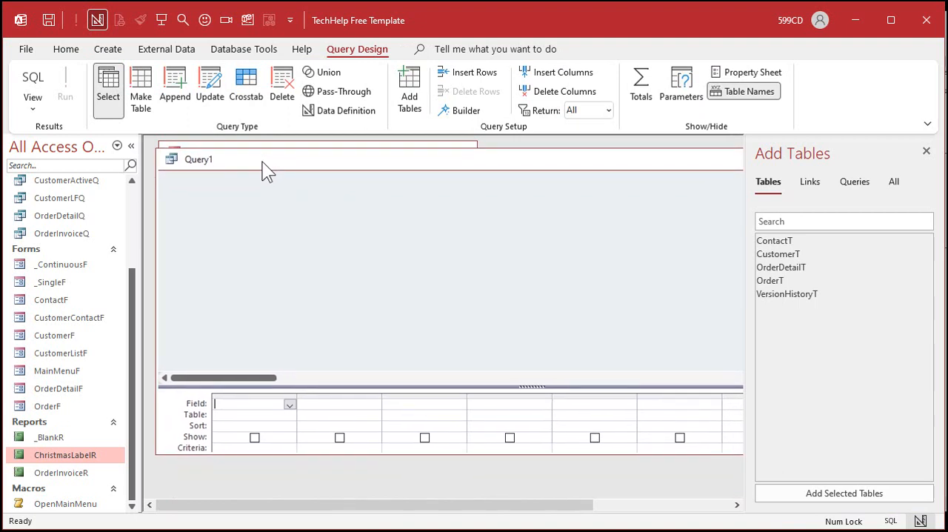
left_click(326, 378)
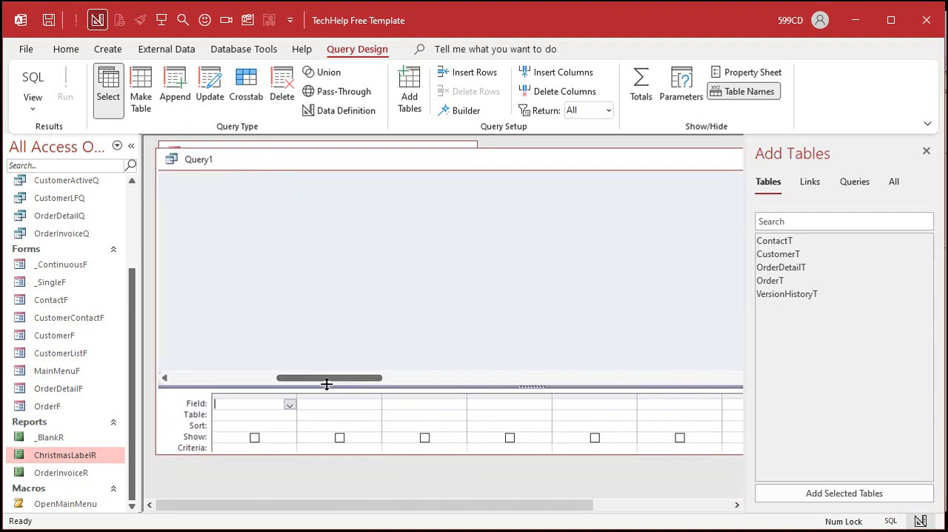
left_click_drag(326, 383, 325, 352)
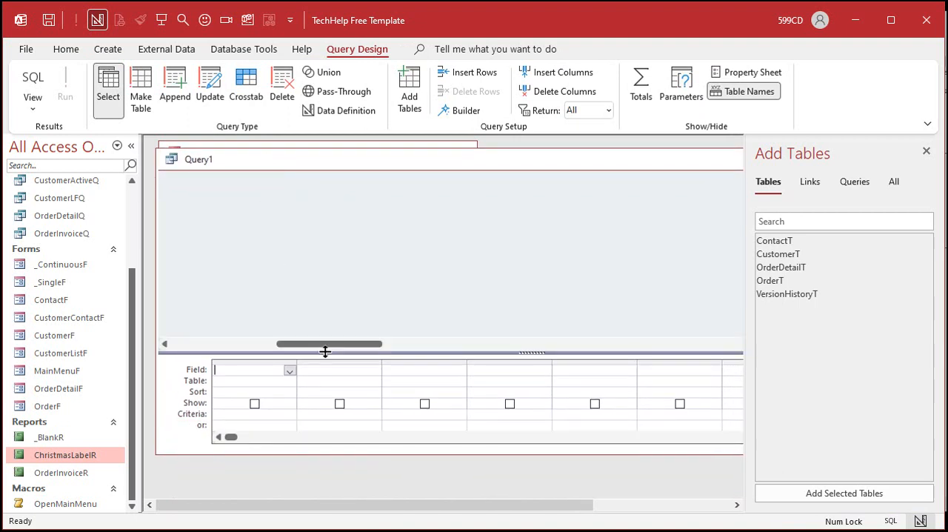
double_click(787, 254)
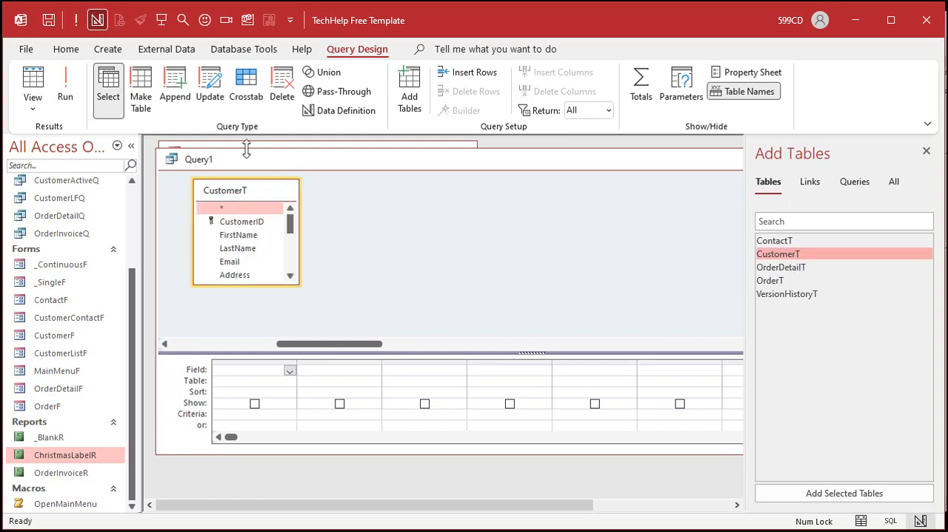
left_click(210, 92)
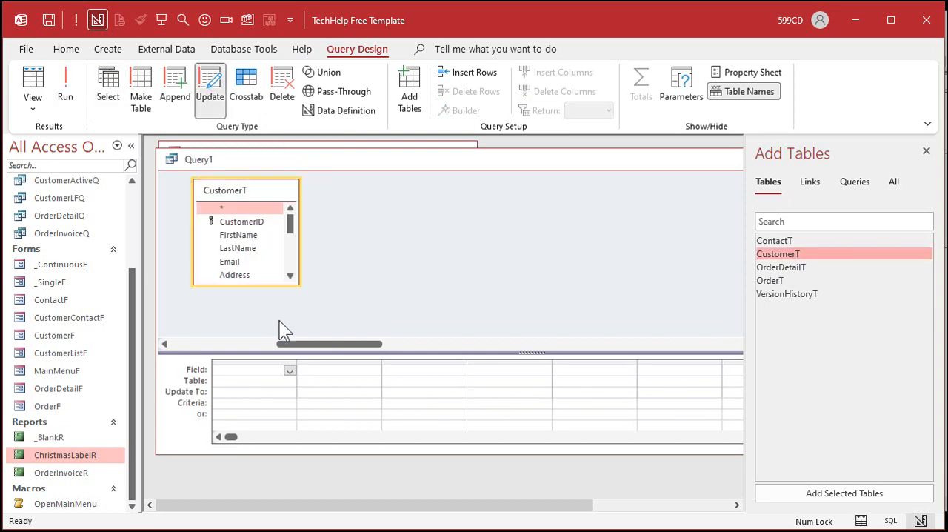
Step: Add the LastSent field to the update query and set its update value to Date()
left_click_drag(295, 282, 372, 315)
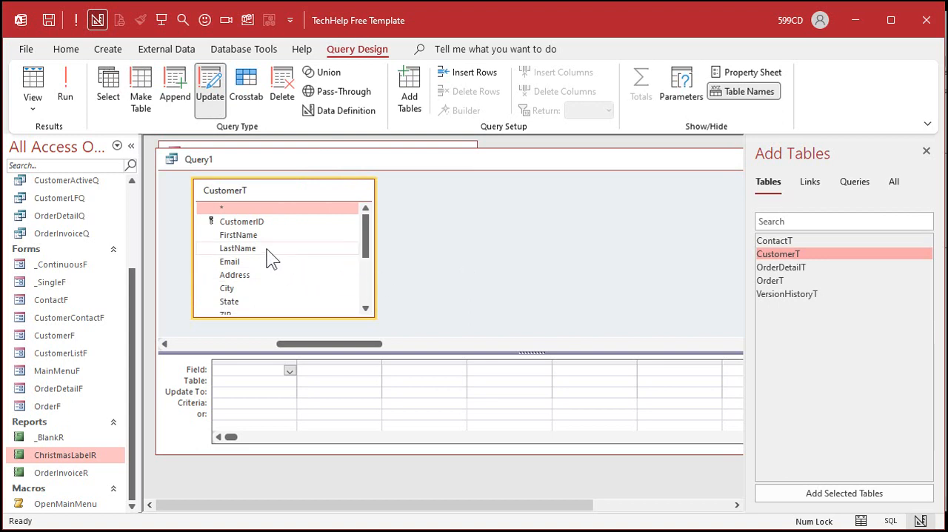
left_click_drag(366, 243, 368, 309)
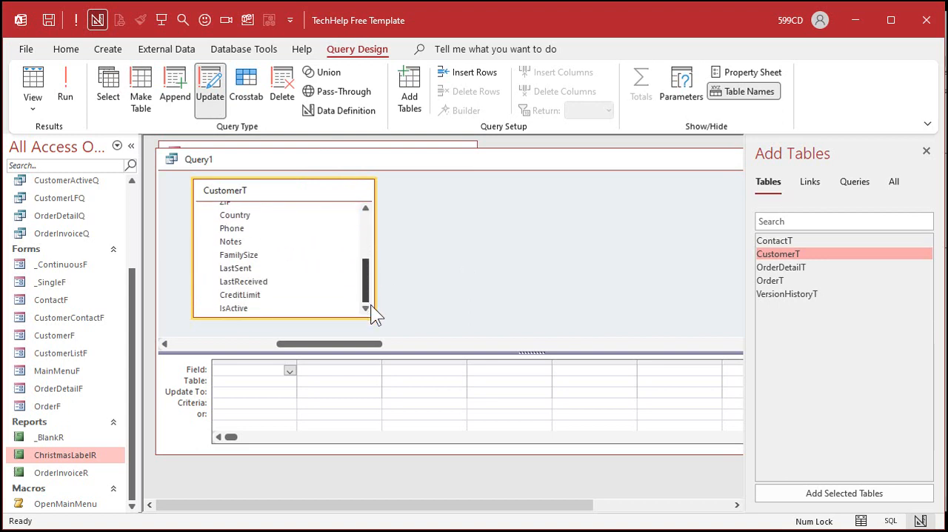
double_click(252, 269)
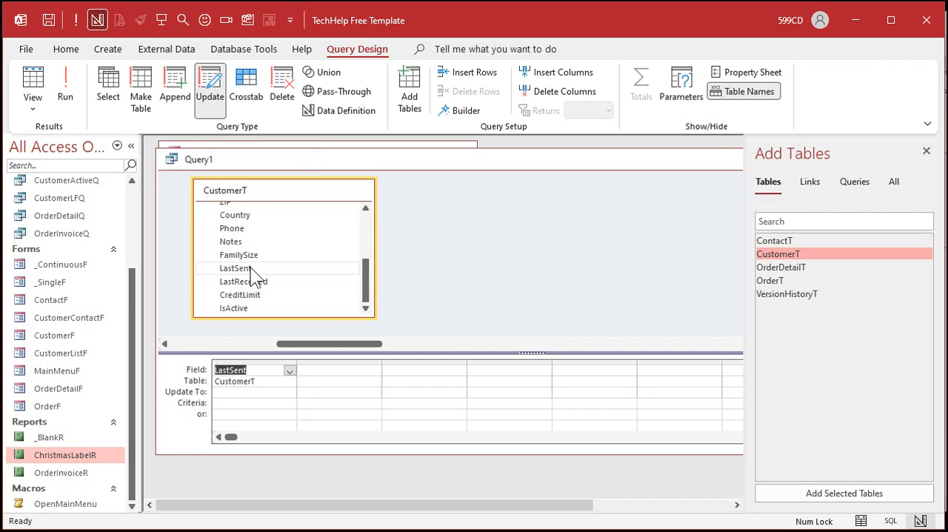
left_click(238, 393)
type("Date()")
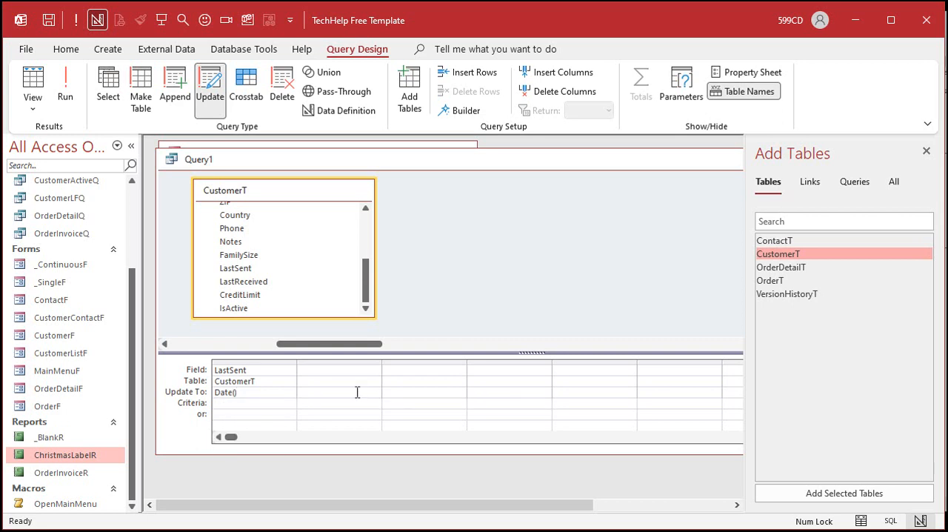
Step: Restrict the update query to active customers by adding the IsActive field with the criterion True
double_click(271, 310)
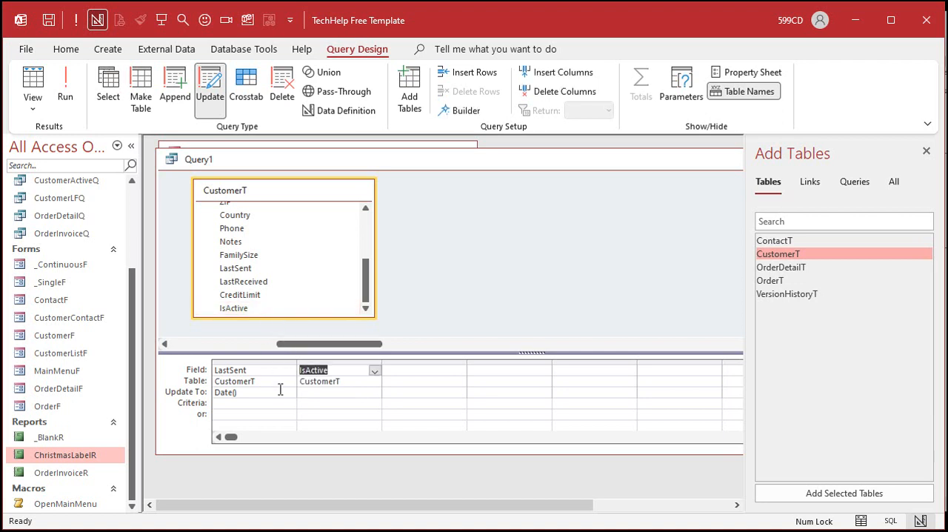
left_click(318, 405)
type("True")
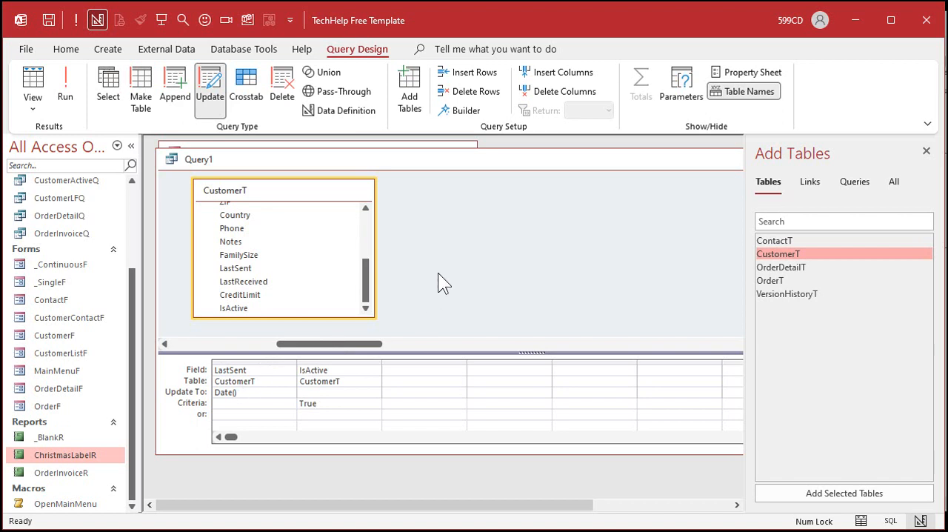
Step: Save the update query as MarkCardSentQ and close its design
key("ctrl+s")
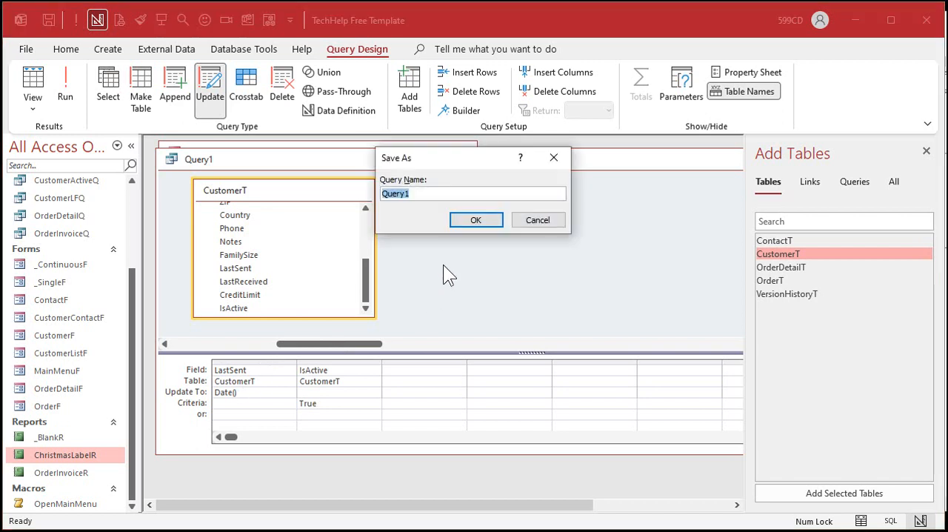
type("MarkCardSentQ")
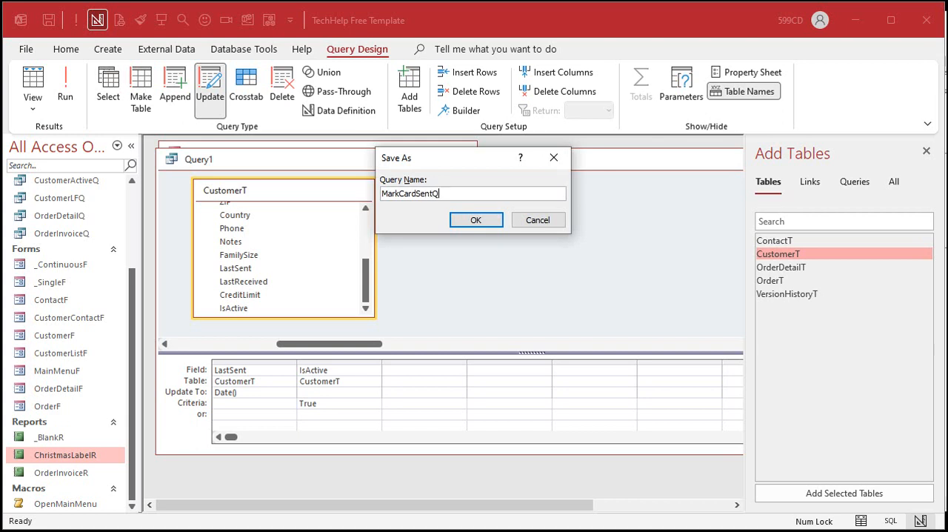
key("ctrl+a")
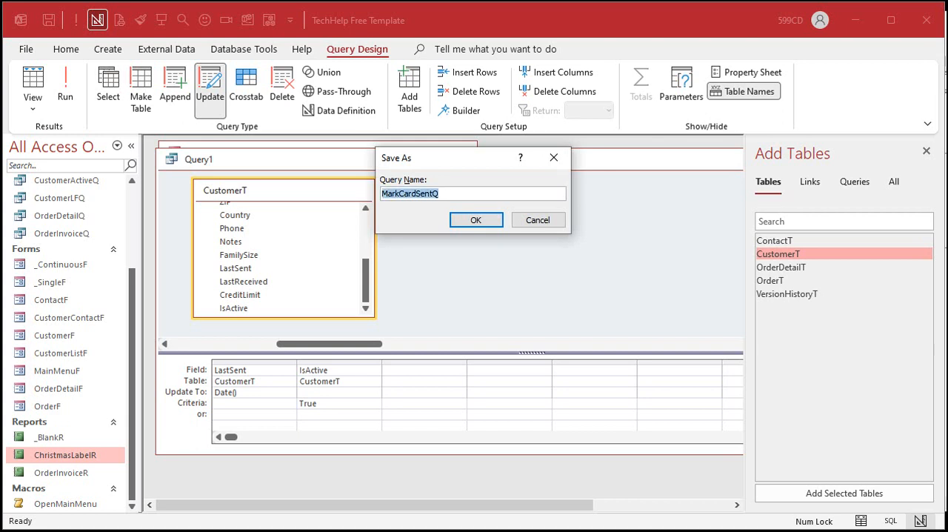
key("Return")
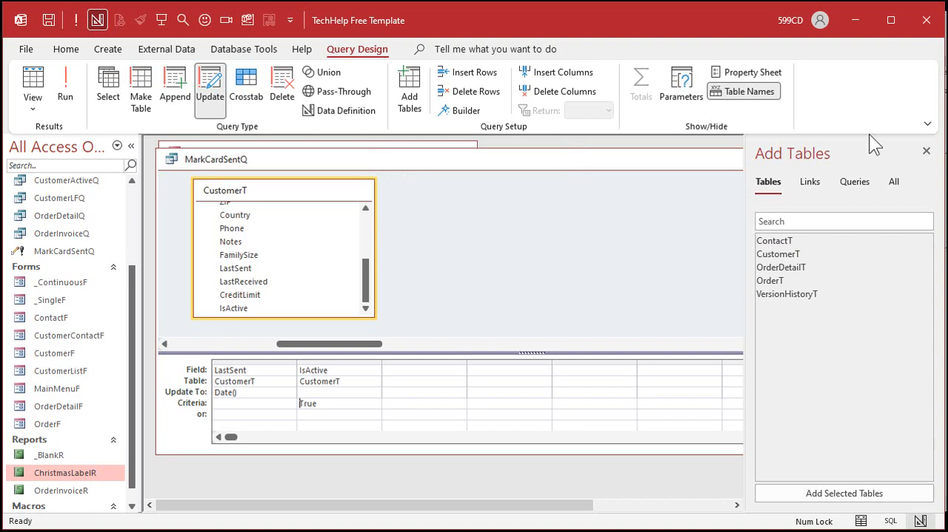
left_click(926, 151)
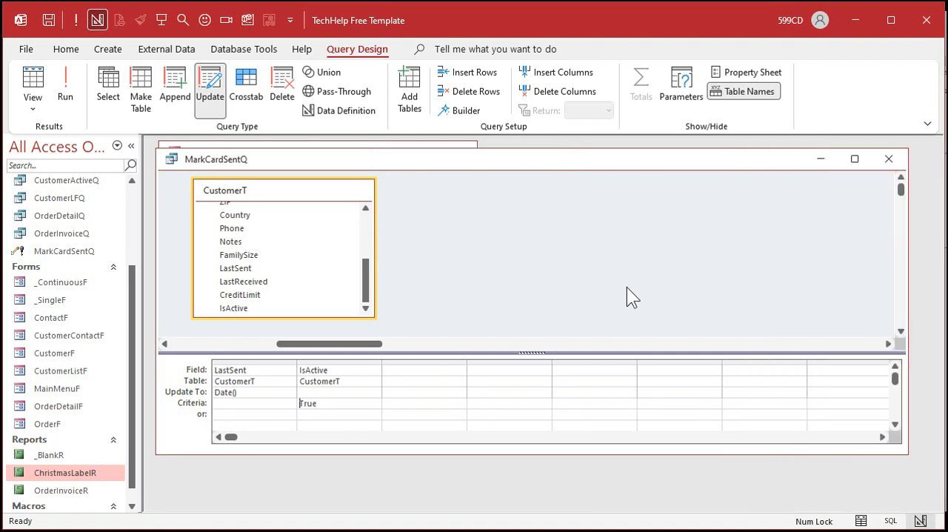
left_click(889, 158)
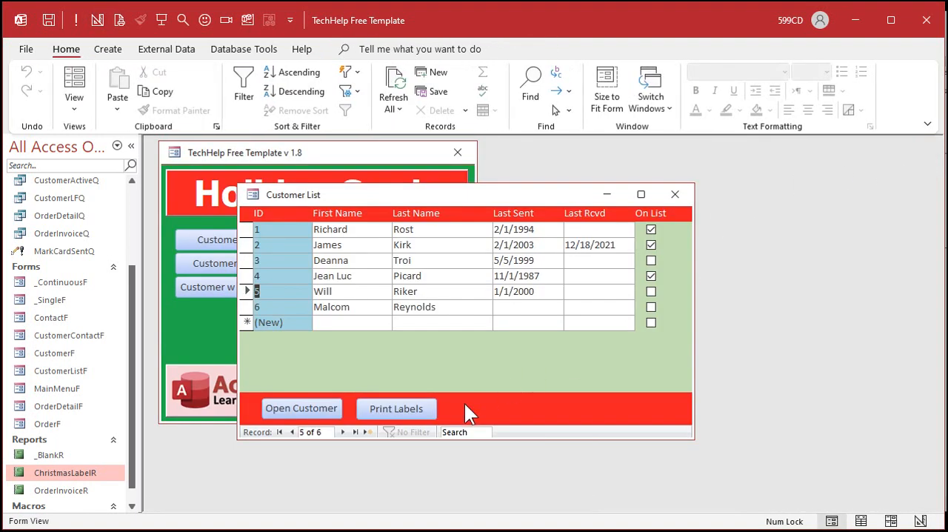
Step: Switch the customer list form to Design View and add a command button without the wizard beside Print Labels in the footer
right_click(510, 387)
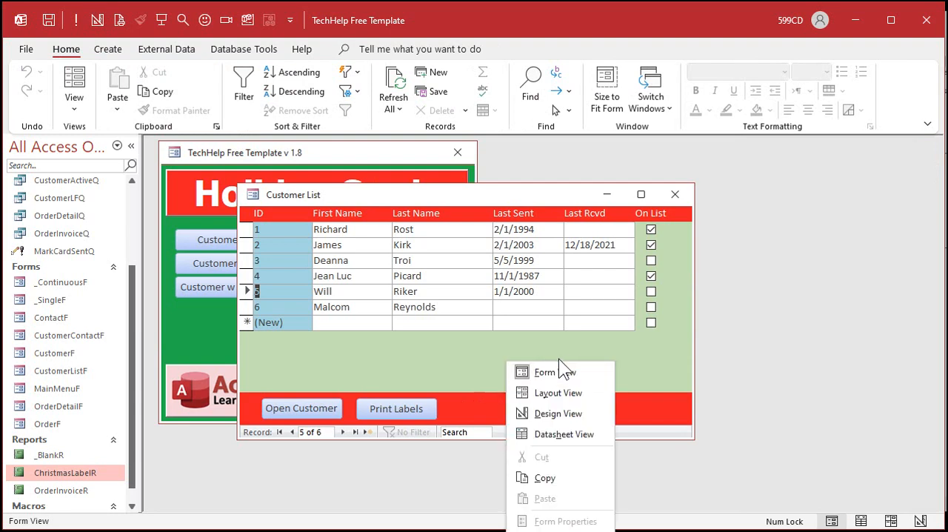
left_click(554, 412)
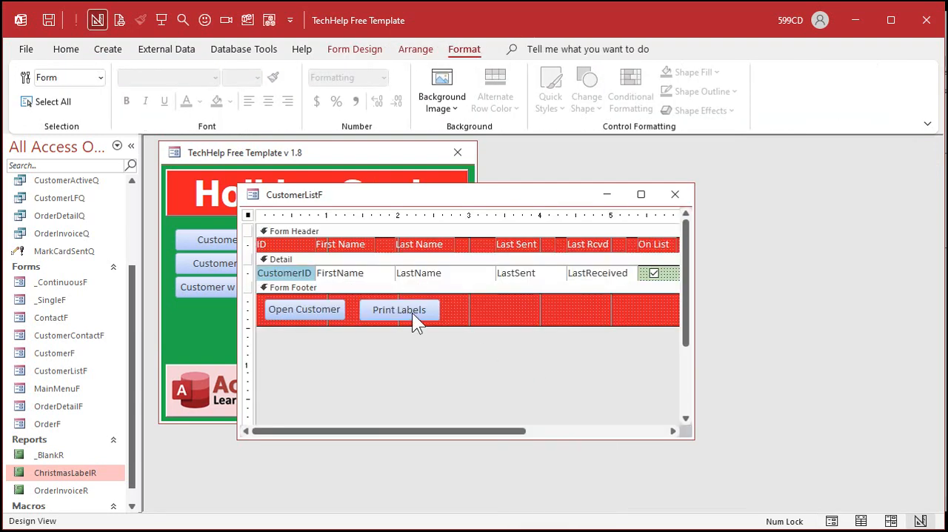
left_click(355, 49)
left_click(271, 90)
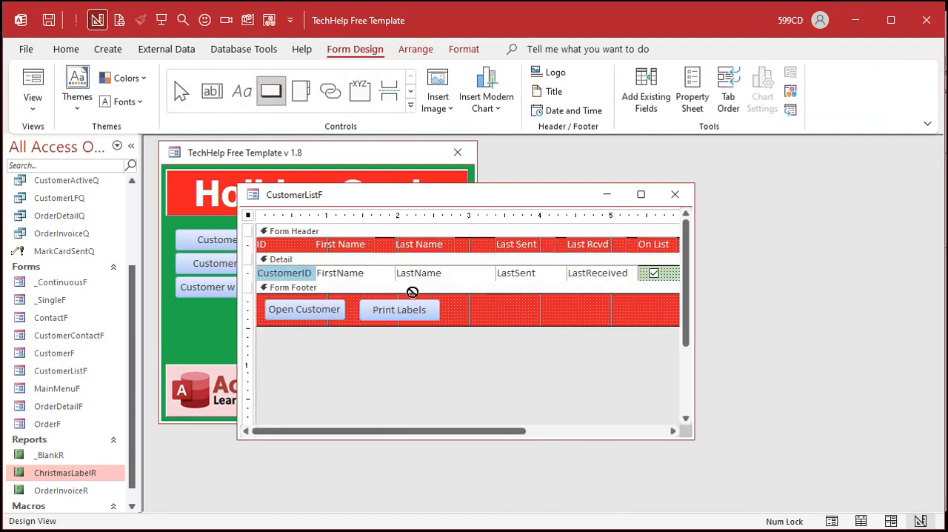
left_click(474, 299)
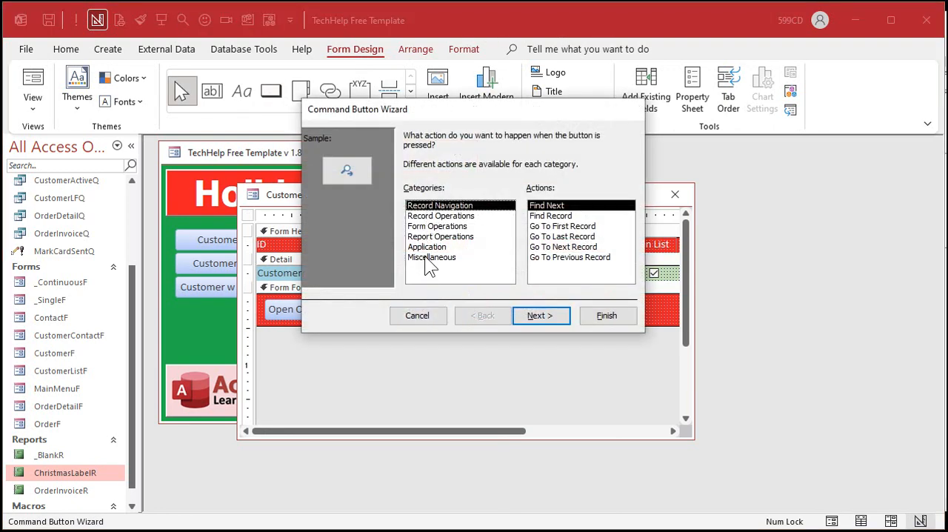
left_click(426, 317)
mouse_move(520, 311)
left_mouse_down()
mouse_move(488, 314)
mouse_move(523, 320)
left_mouse_up()
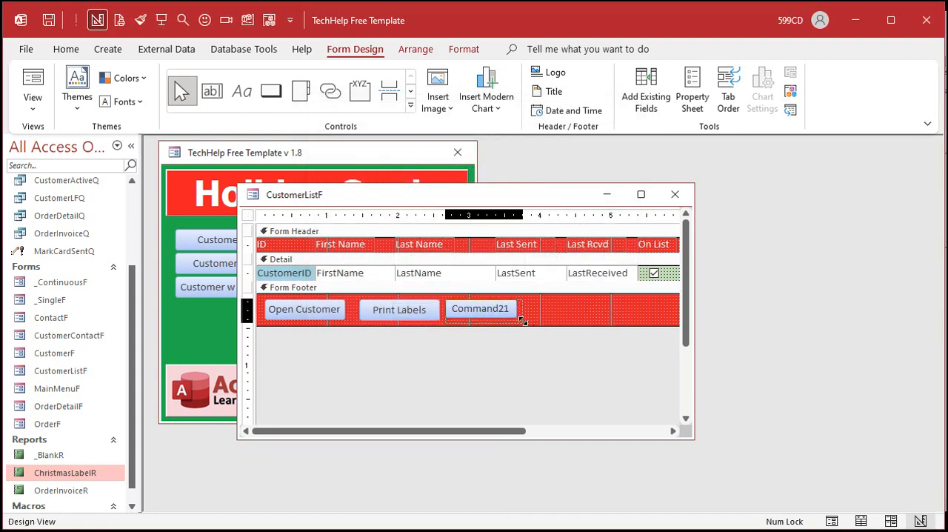
Step: Caption the new footer button "Mark as Sent" and line it up with the neighbouring buttons
left_click(457, 311)
left_click_drag(455, 311, 536, 308)
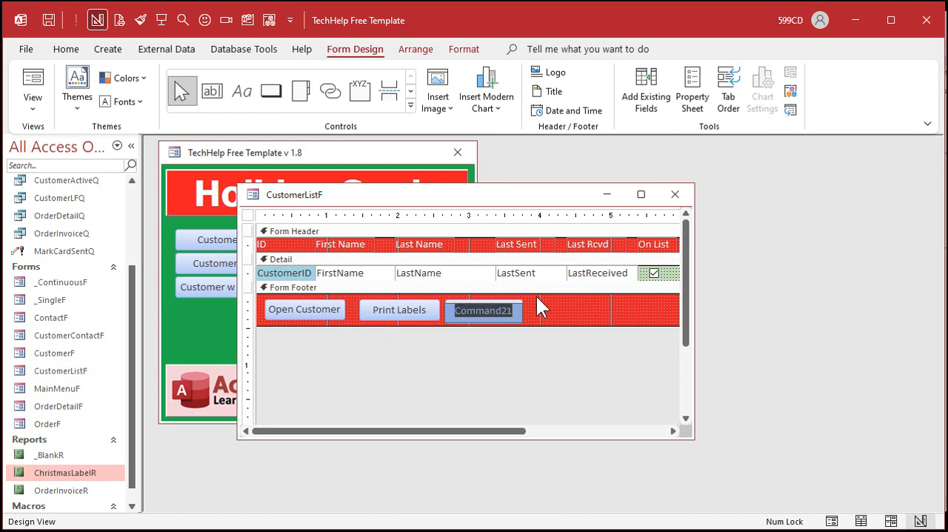
type("Mark as Sent")
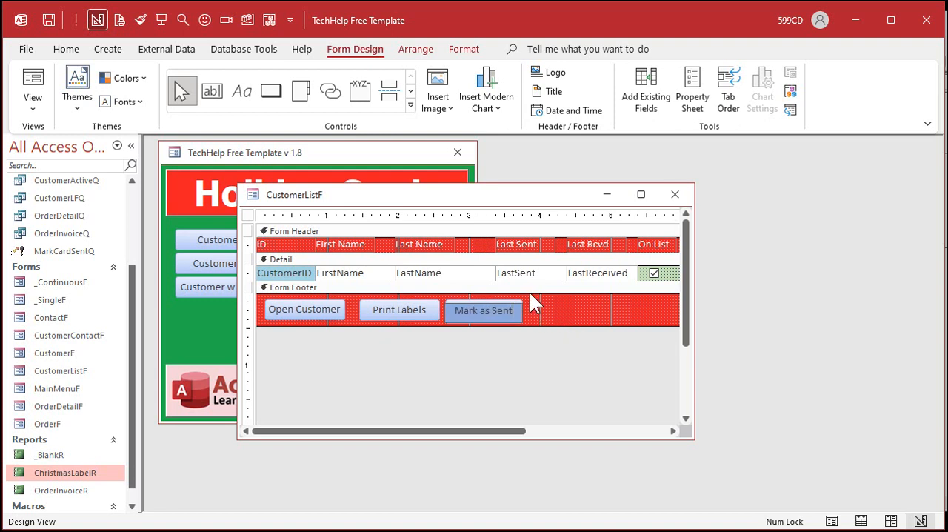
left_click(530, 292)
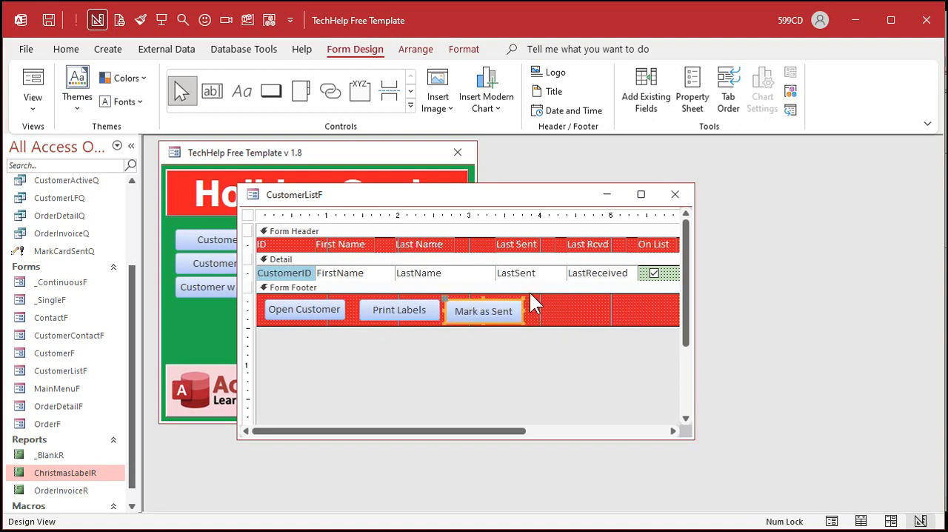
left_click(468, 314)
left_click(567, 322)
right_click(496, 309)
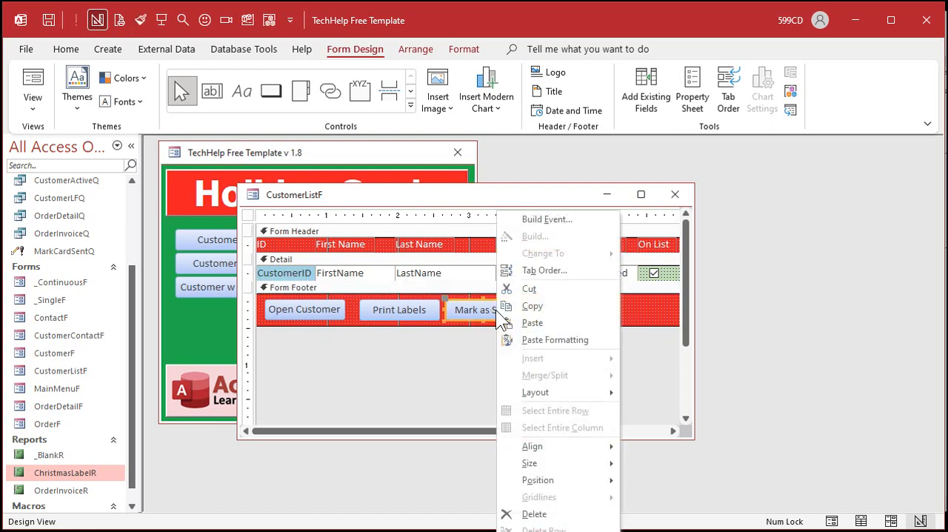
left_click(547, 219)
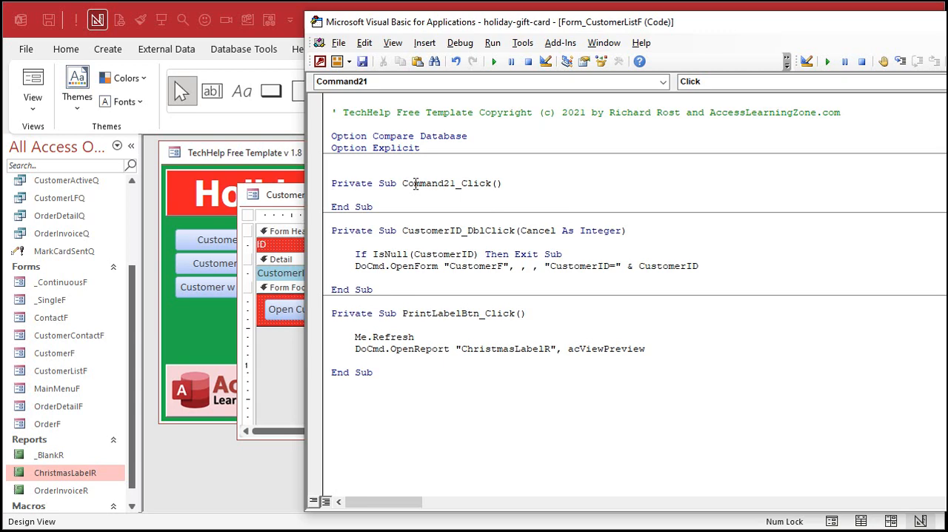
left_click_drag(392, 175, 475, 207)
key("Delete")
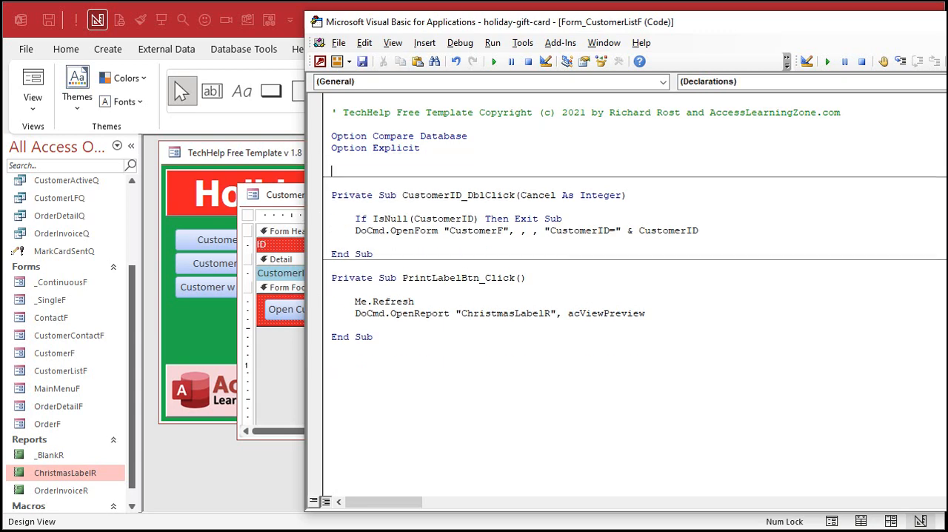
left_click(268, 353)
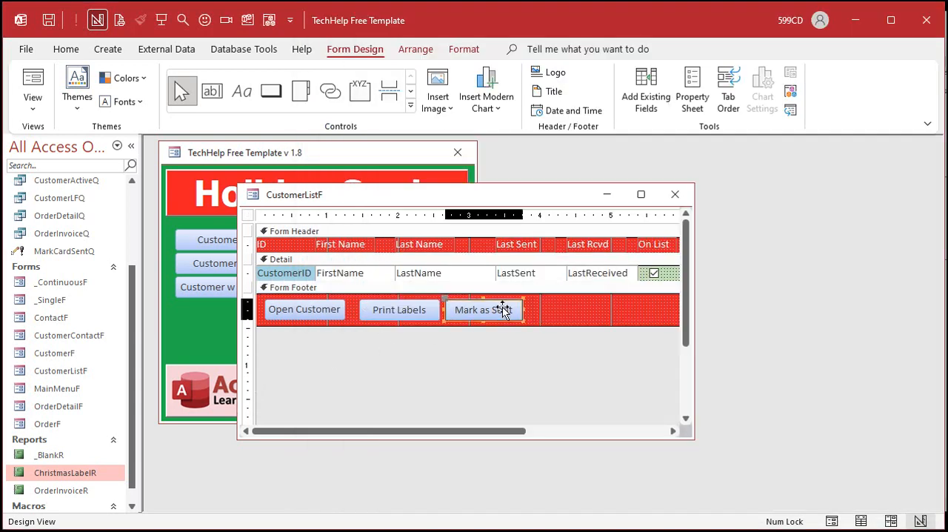
Step: Open the properties of the Mark as Sent button and name it MarkSentBtn
double_click(504, 310)
left_click(680, 234)
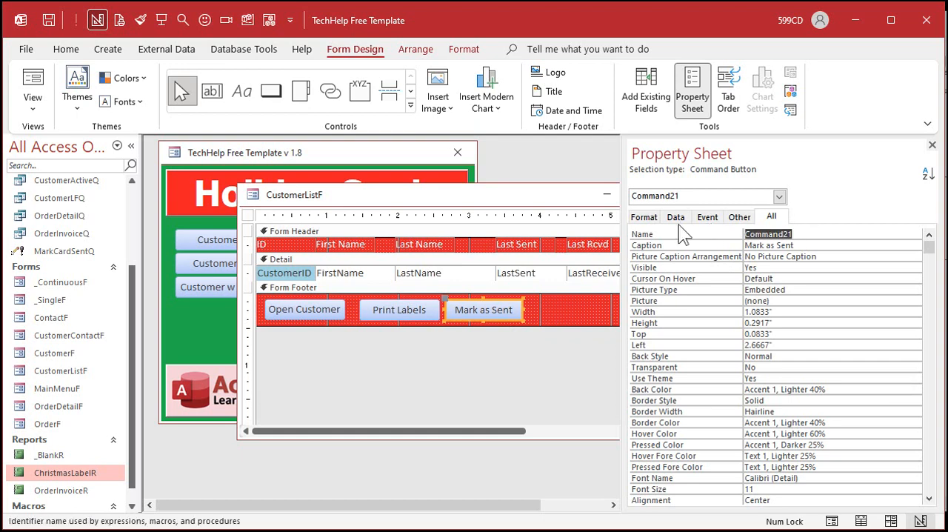
type("MarkSentBt")
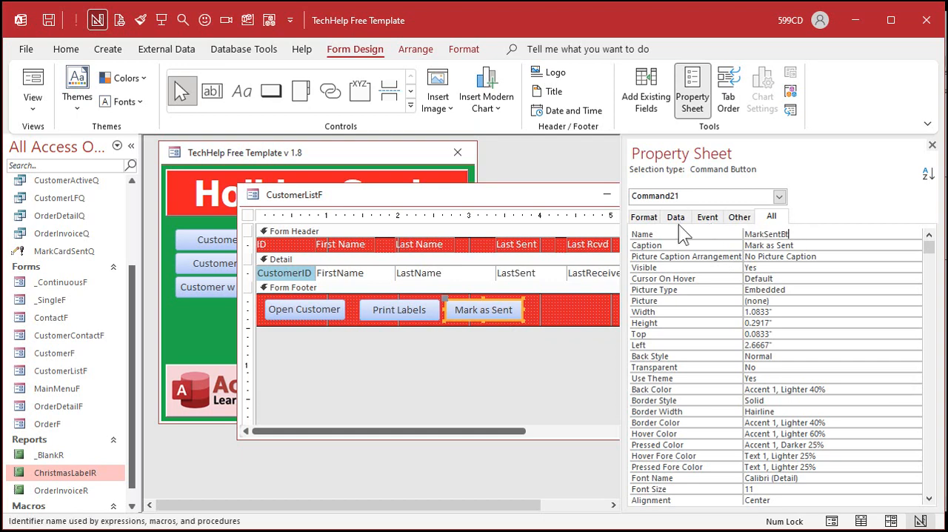
type("n")
key("Tab")
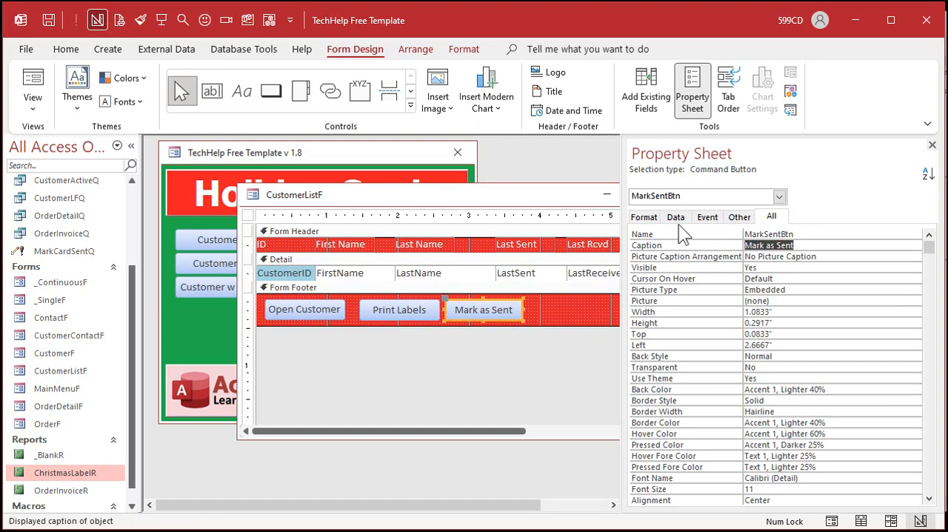
Step: Build the Mark as Sent button's click event with DoCmd.OpenQuery "MarkCardSentQ" followed by Beep
left_click(932, 145)
right_click(503, 305)
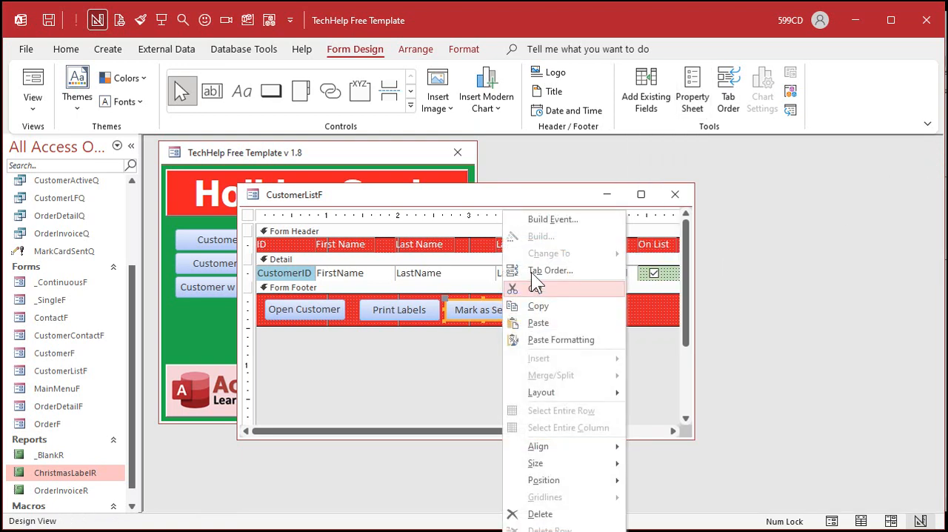
left_click(546, 218)
key("Tab")
type("docmd.")
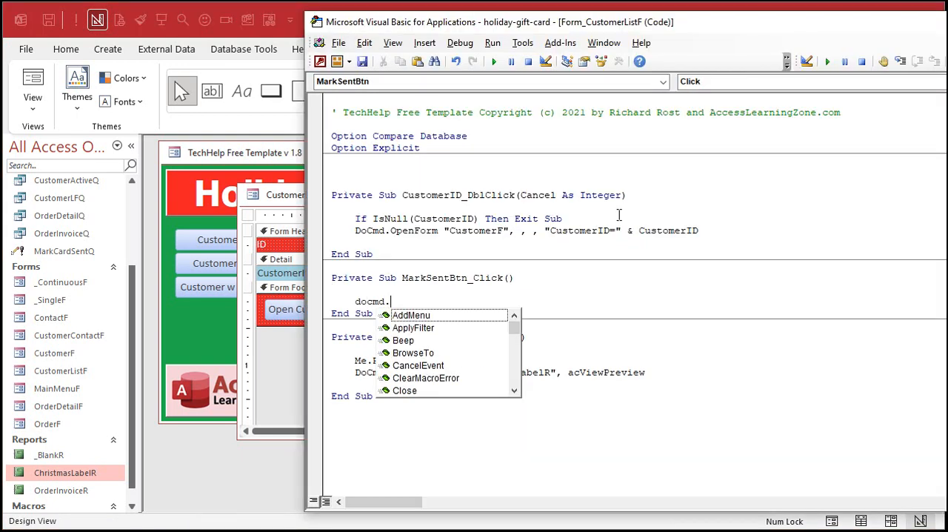
type("openquery")
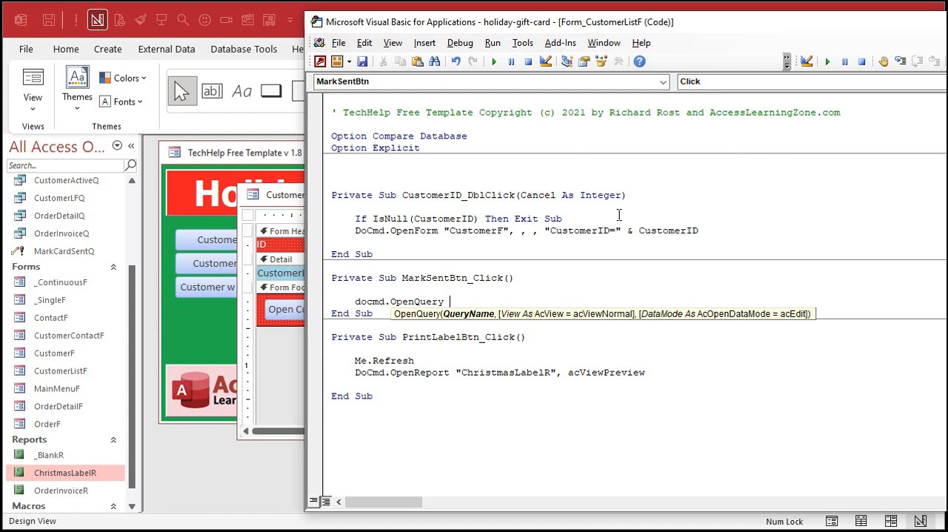
type("\"MarkCardSentQ")
key("Return")
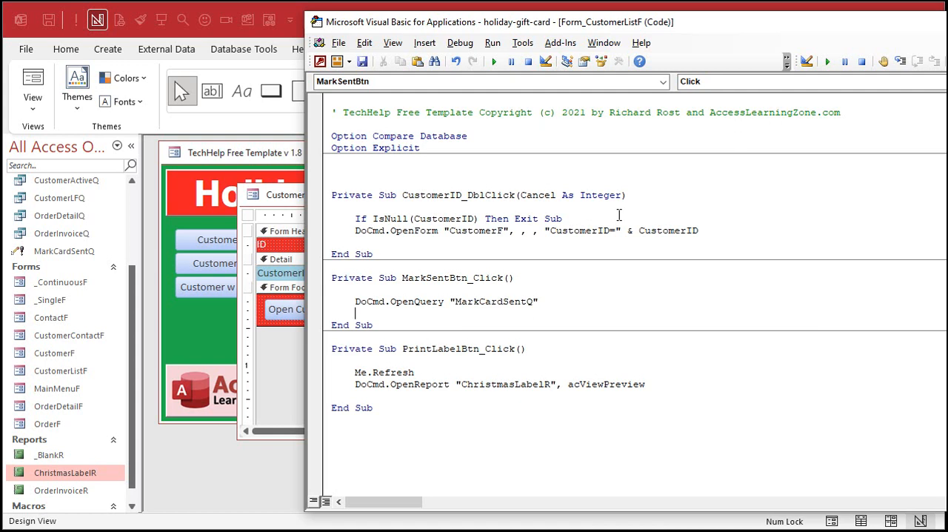
type("Beep")
key("Return")
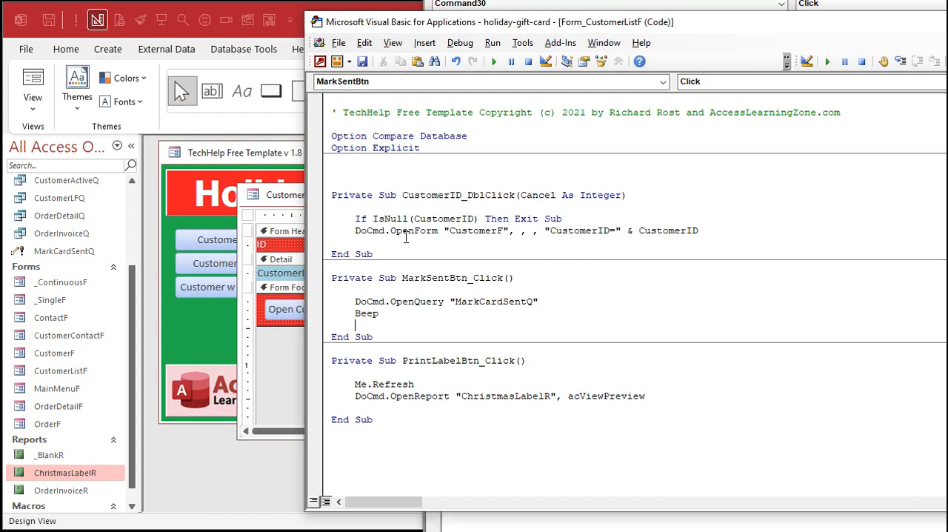
Step: Close the customer list's design, reopen the list in Form View and run Mark as Sent
left_click(280, 196)
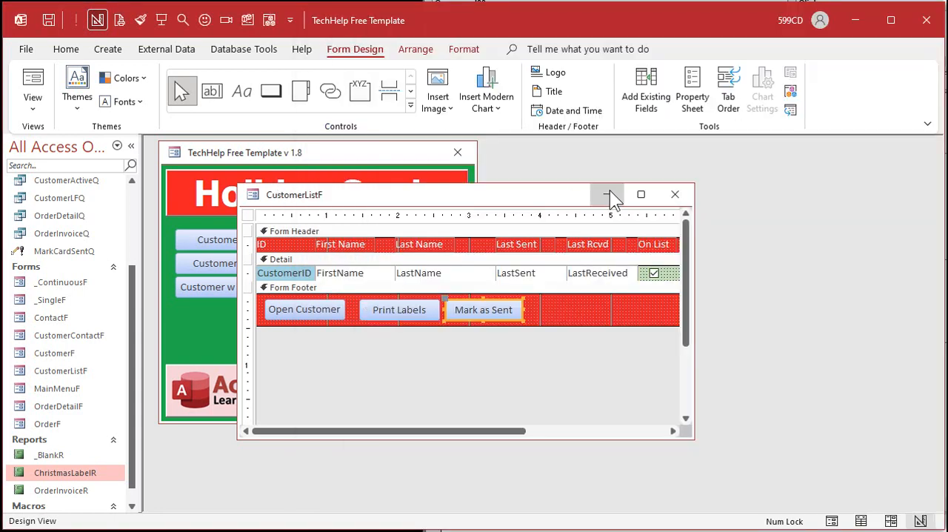
left_click(680, 194)
left_click(264, 243)
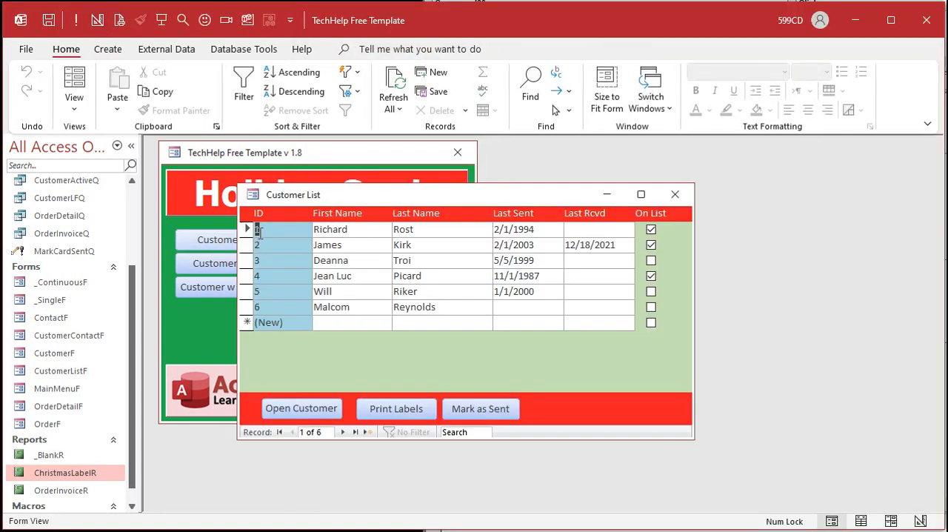
left_click(487, 417)
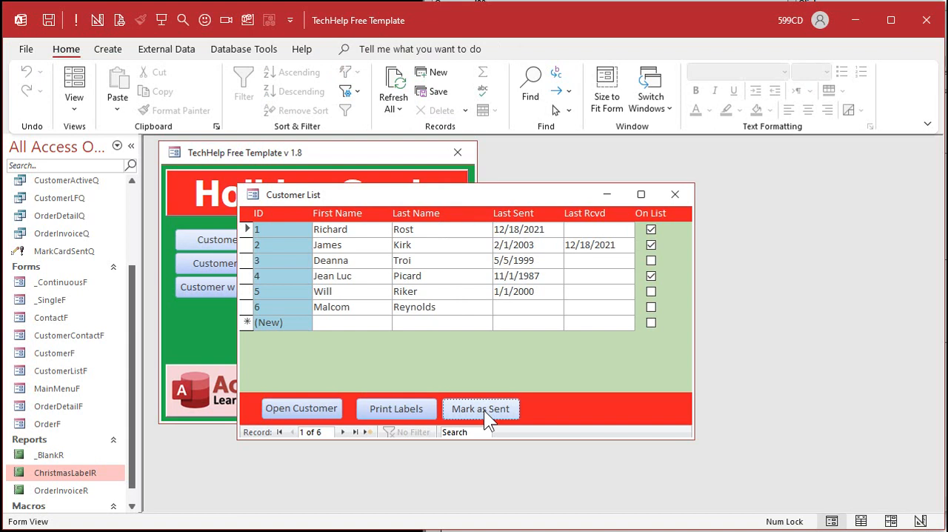
Step: Check the Last Sent dates row by row, and close and reopen the customer list
left_click(552, 260)
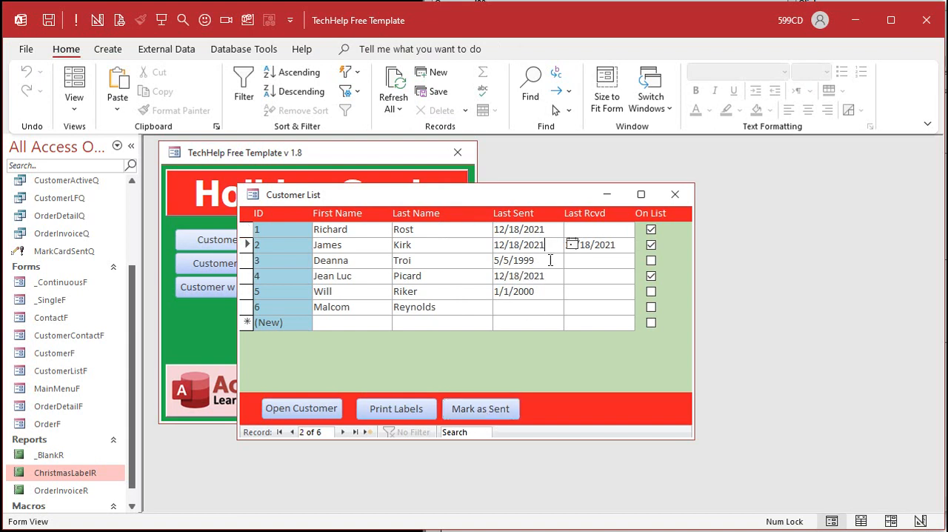
key("Down")
key("Down")
key("Up")
key("Up")
key("Up")
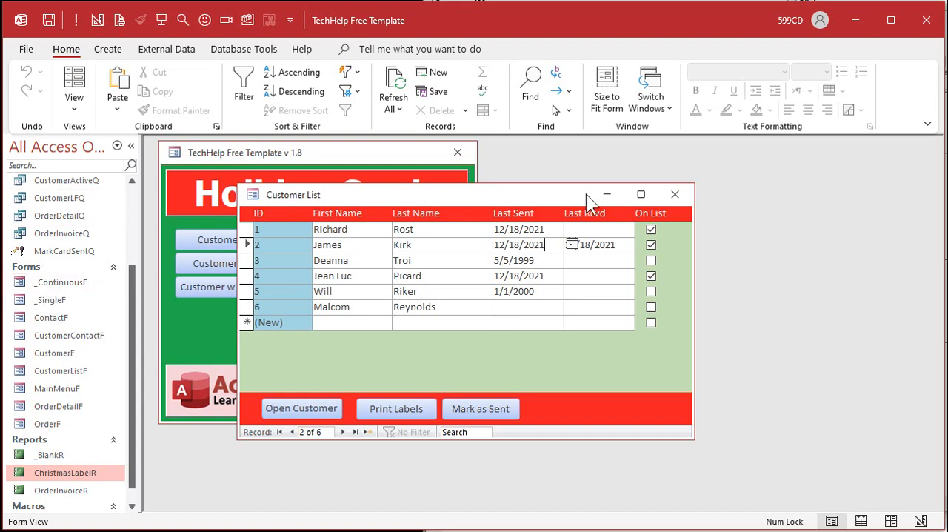
left_click(666, 201)
left_click(245, 240)
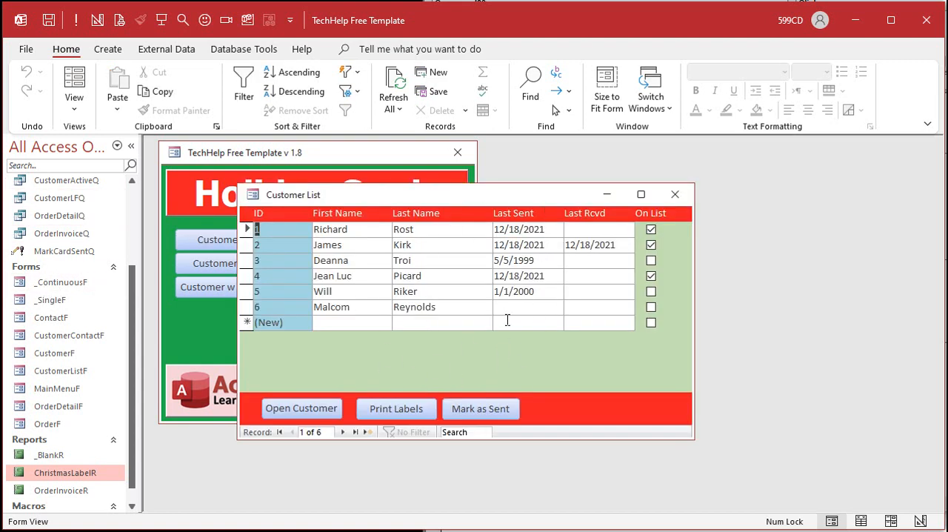
Step: Set the Last Sent date of customers 1 and 2 to 1/1/2021 as test data
left_click_drag(546, 229, 471, 228)
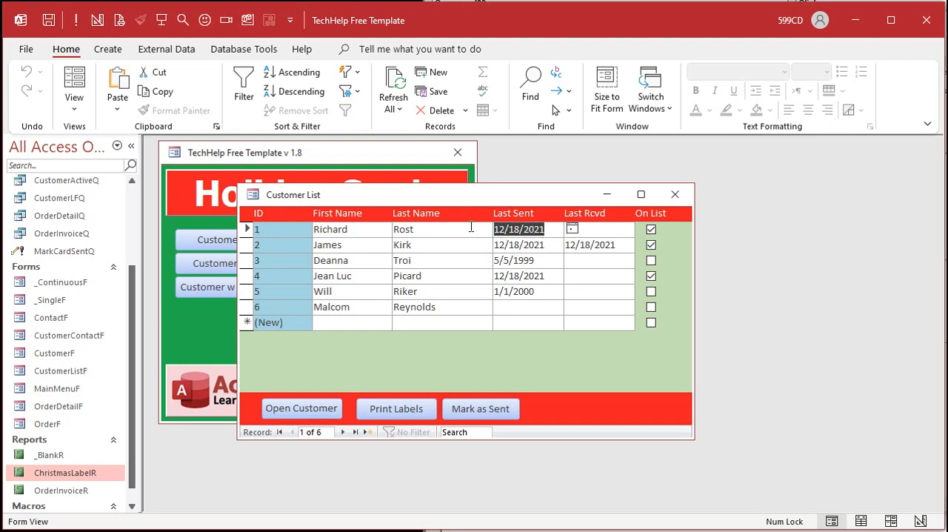
type("1/1/2021")
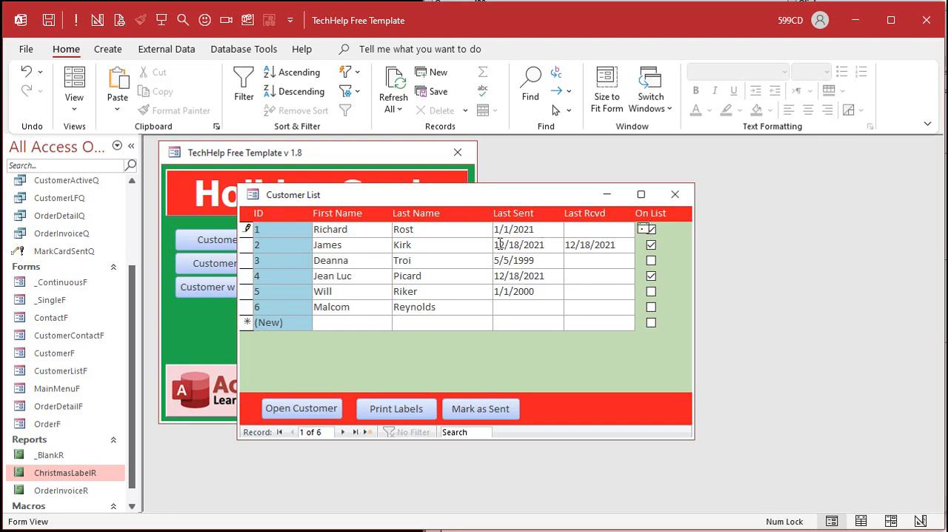
left_click_drag(546, 245, 460, 235)
type("1/1/2021")
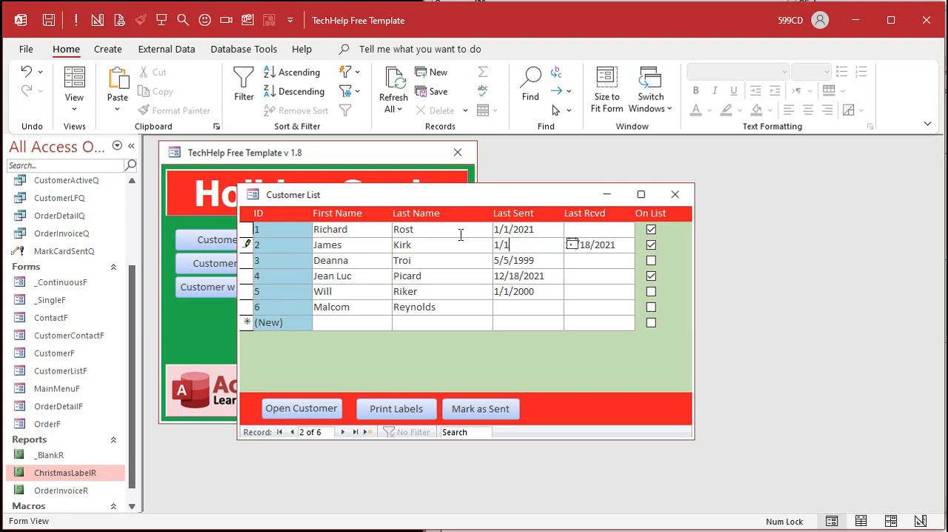
left_click(529, 292)
Step: Add Me.Requery between the OpenQuery and Beep lines of the MarkSentBtn click procedure
key("alt+F11")
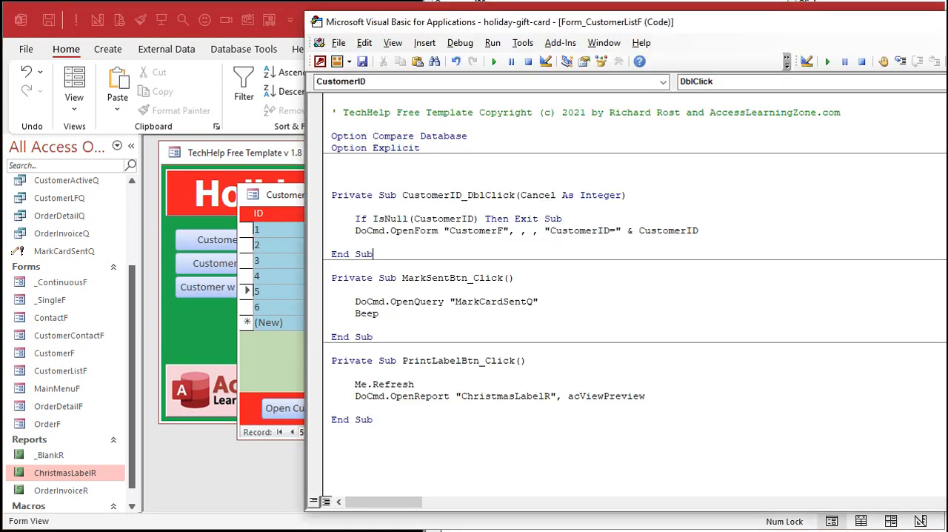
left_click(560, 302)
key("Return")
type("me")
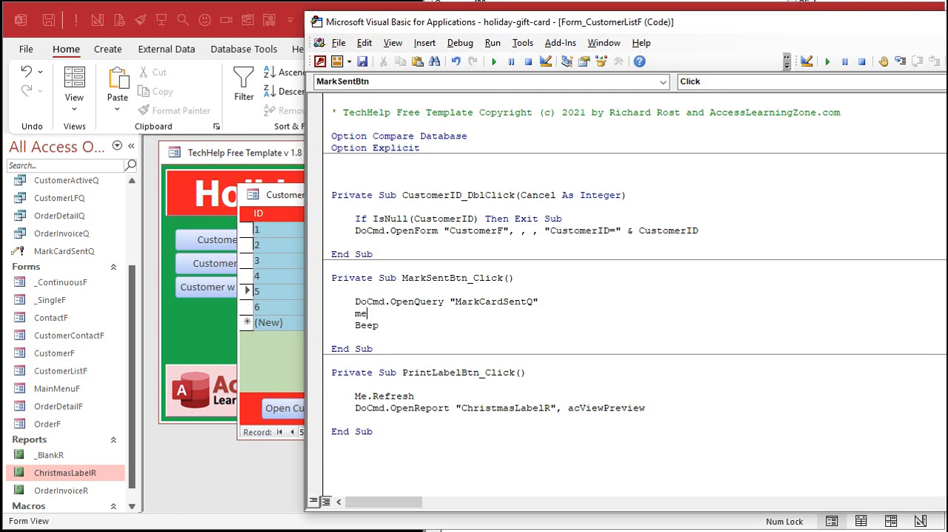
type(".requery")
key("Down")
left_click(405, 395)
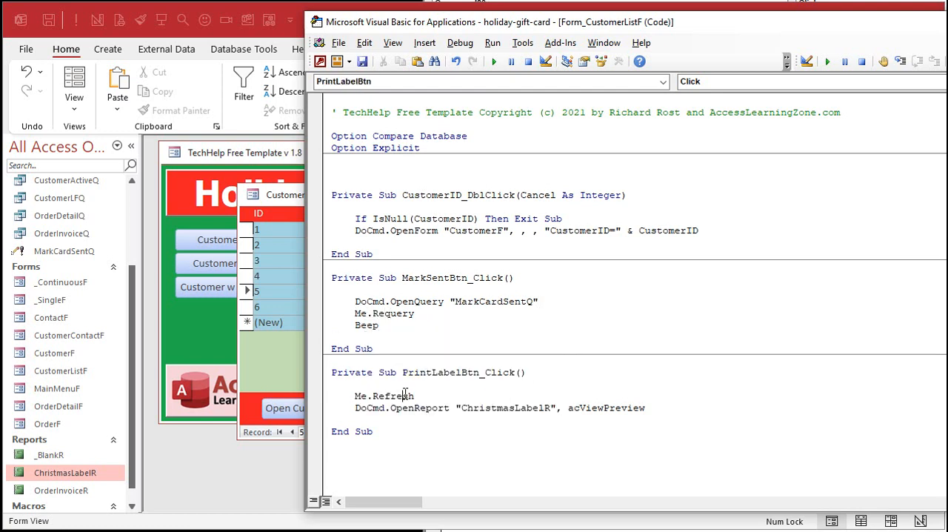
left_click(400, 315)
left_click(403, 396)
double_click(400, 314)
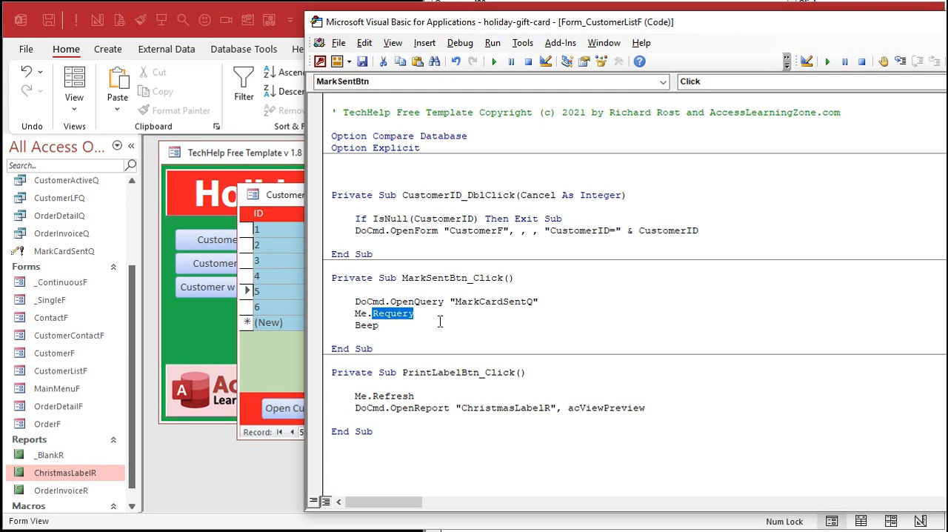
Step: Return to the open customer list and test Mark as Sent with the requery code in place
left_click(286, 202)
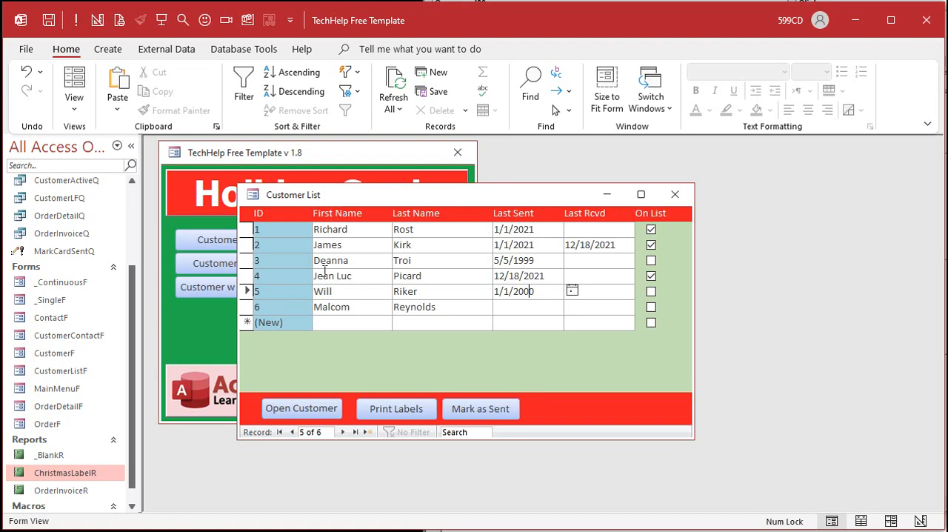
left_click(445, 277)
left_click(945, 302)
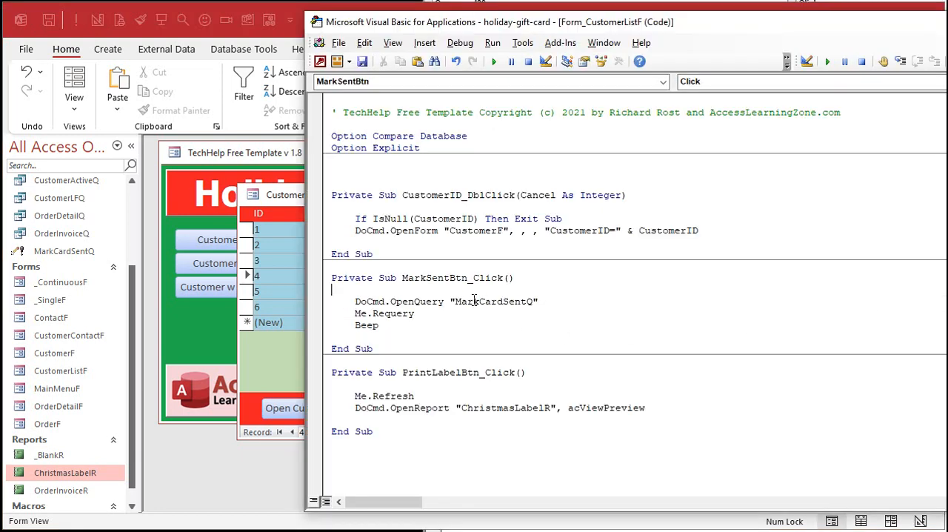
left_click(295, 189)
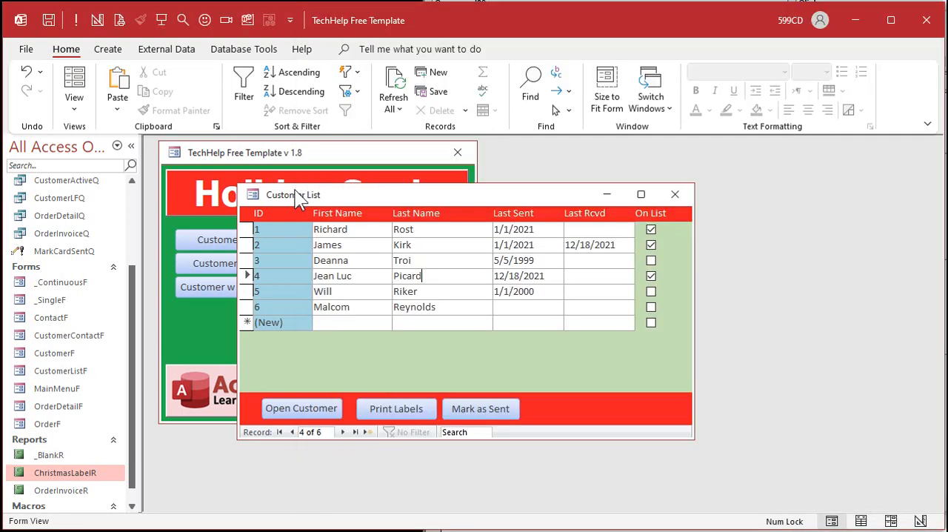
left_click(490, 408)
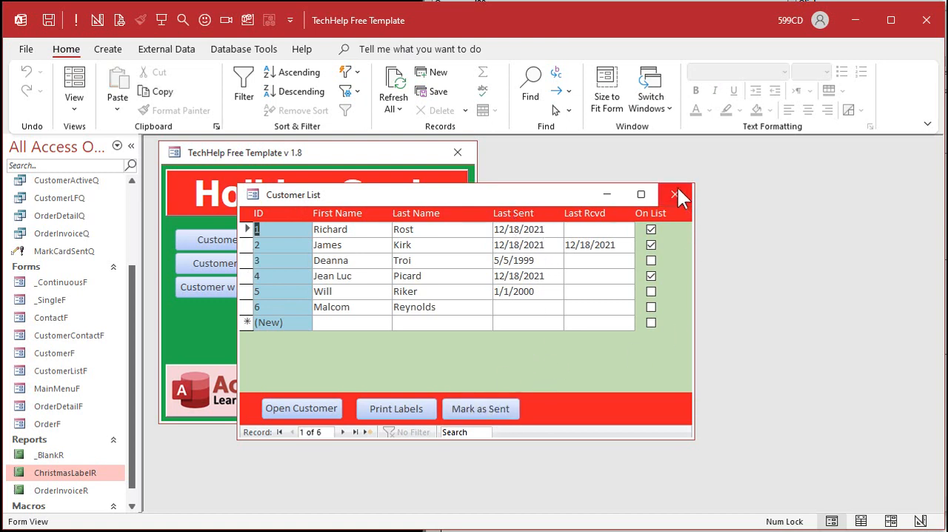
Step: Tick and untick On List for customer 3 and run Mark as Sent with that edit unsaved, continuing despite errors
left_click(651, 261)
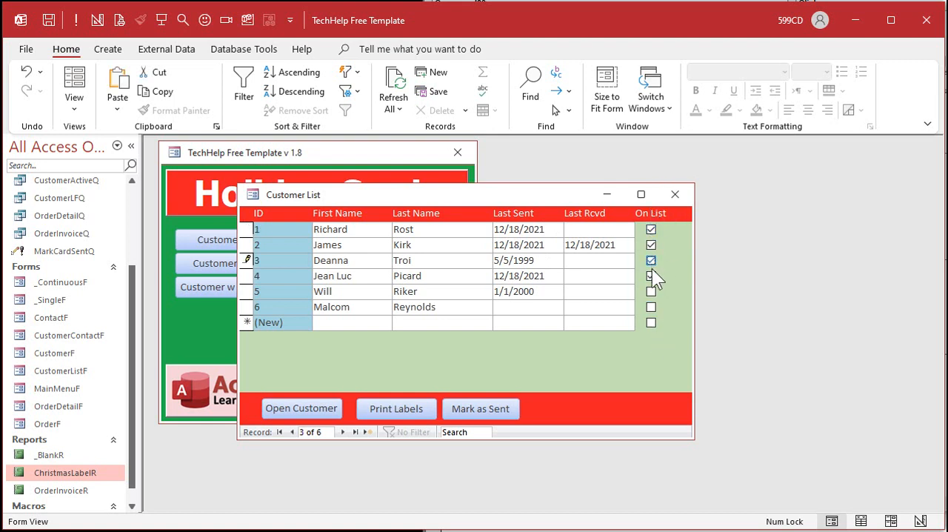
left_click(488, 410)
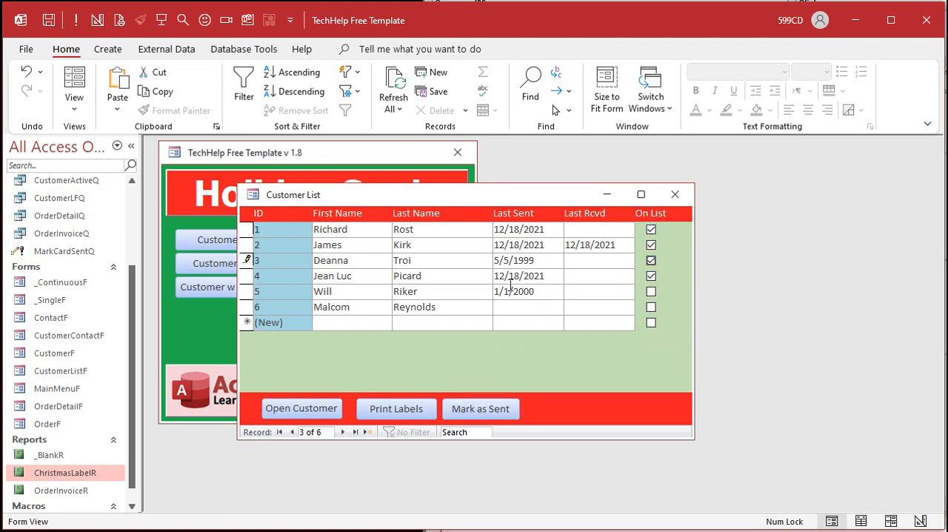
left_click(651, 260)
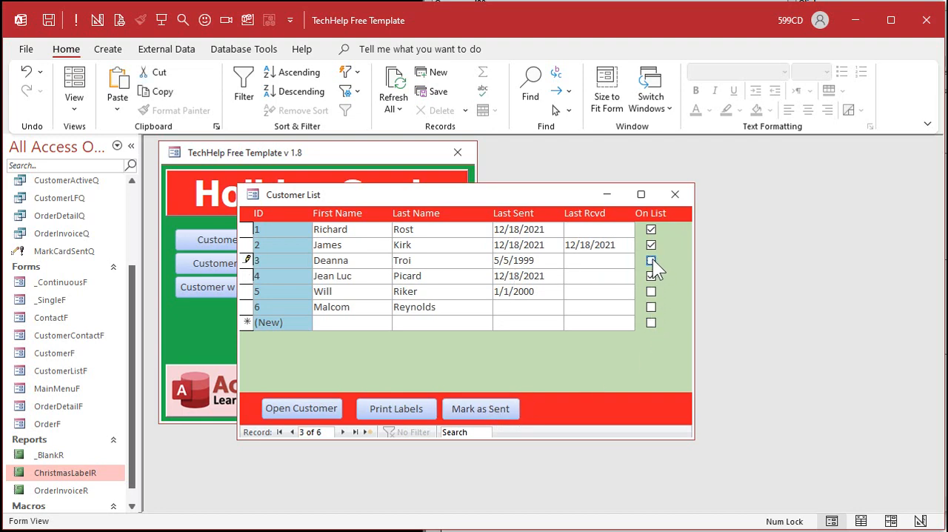
left_click(480, 404)
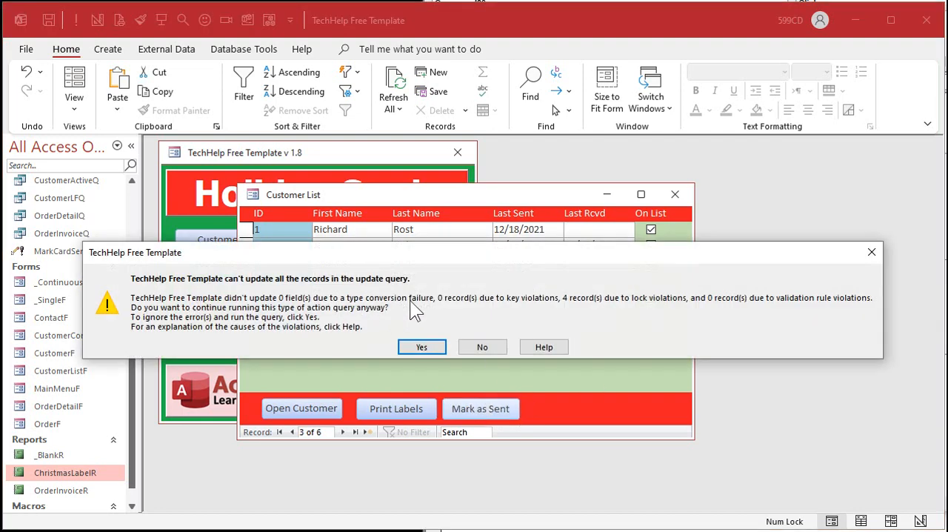
left_click(424, 348)
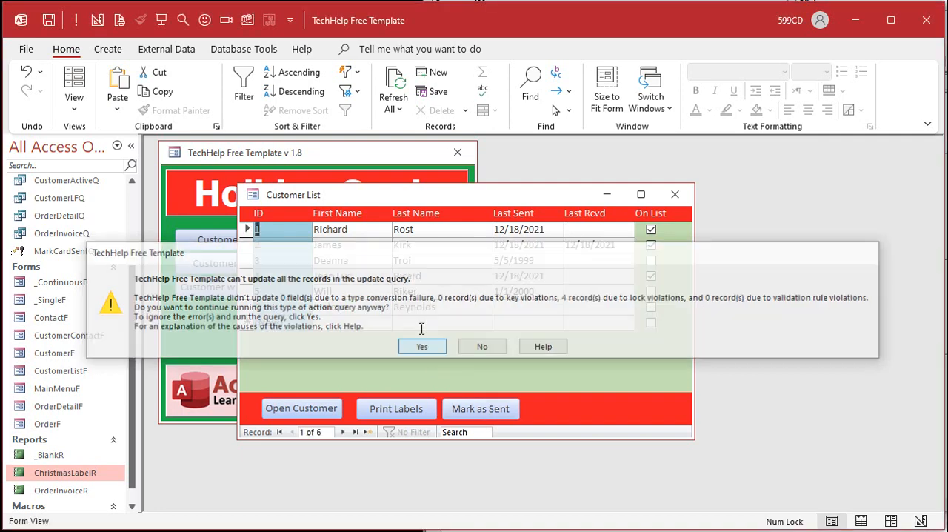
left_click(528, 245)
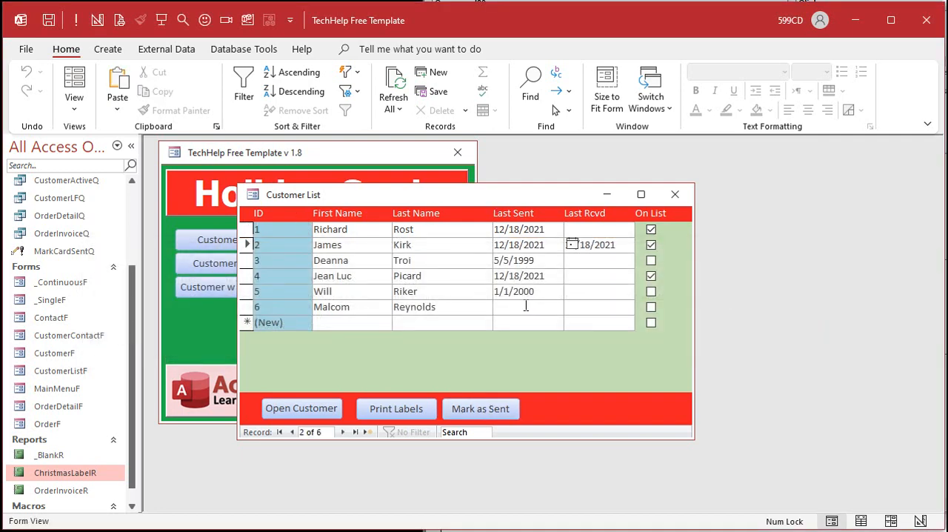
left_click(526, 305)
key("ctrl+Home")
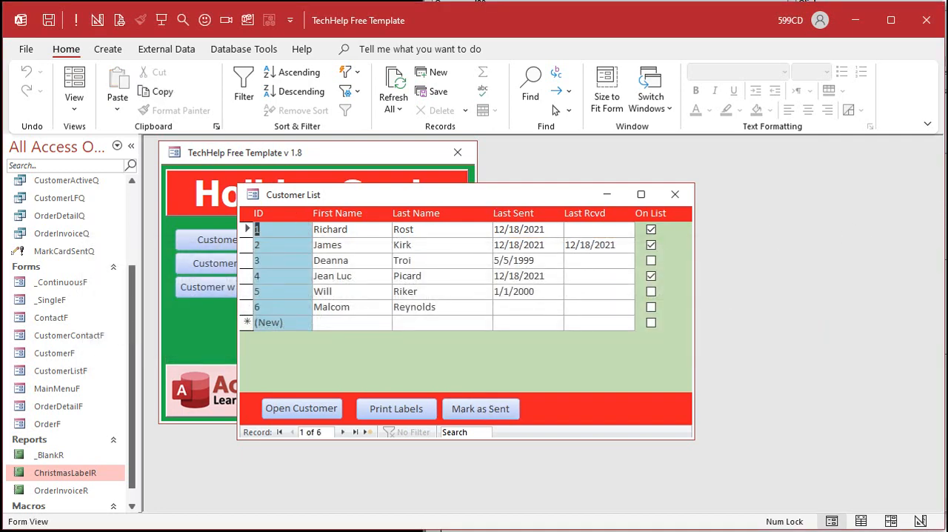
Step: Insert Me.Refresh as the first line of the MarkSentBtn click procedure, above the OpenQuery line
key("alt+F11")
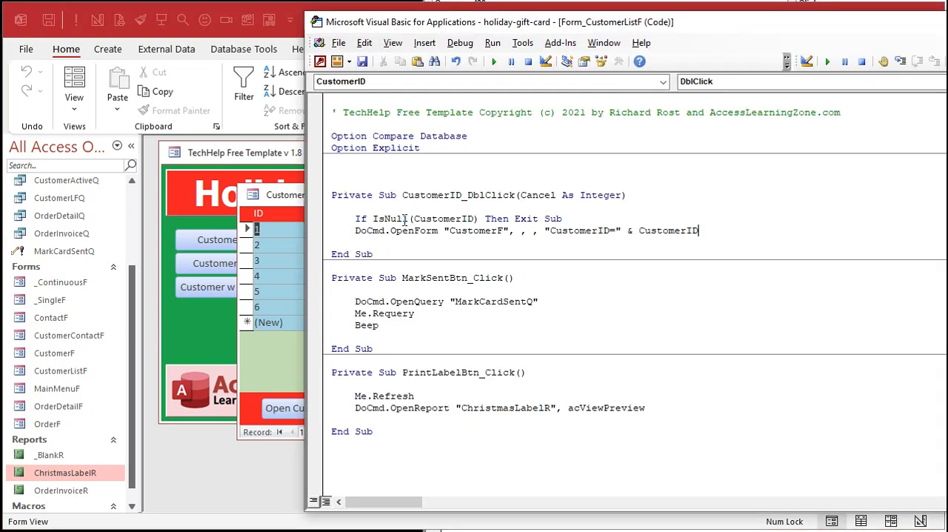
left_click(393, 289)
key("Return")
key("Tab")
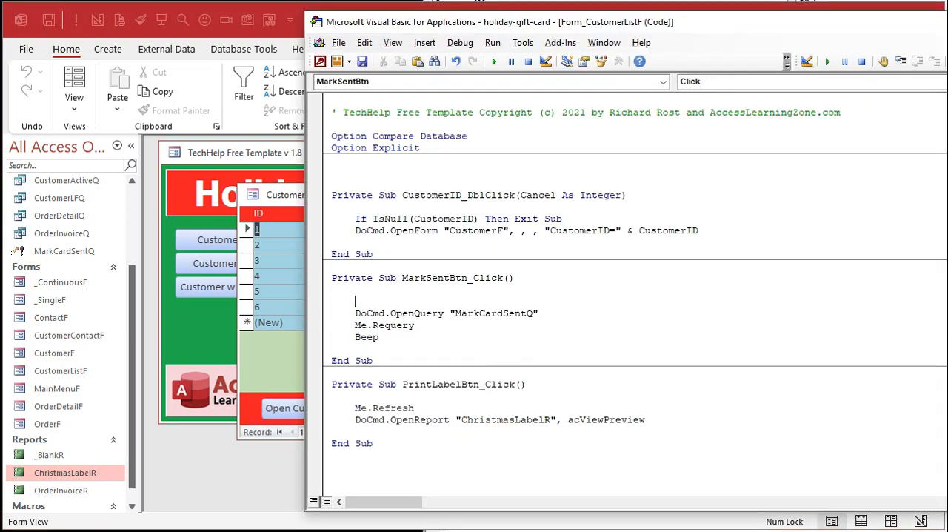
type("me.refresh")
key("Down")
Step: Put customer 3 on the card list and run Mark as Sent from the customer list
left_click(292, 190)
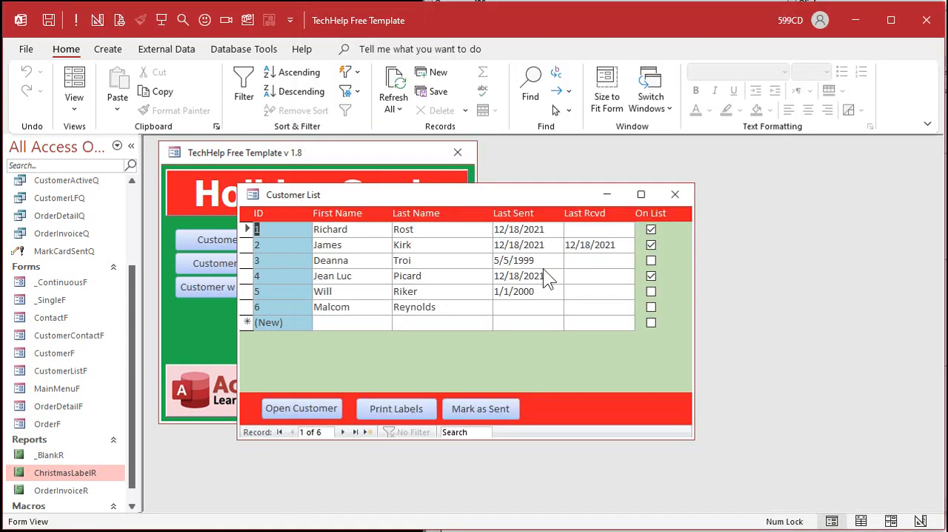
left_click(653, 259)
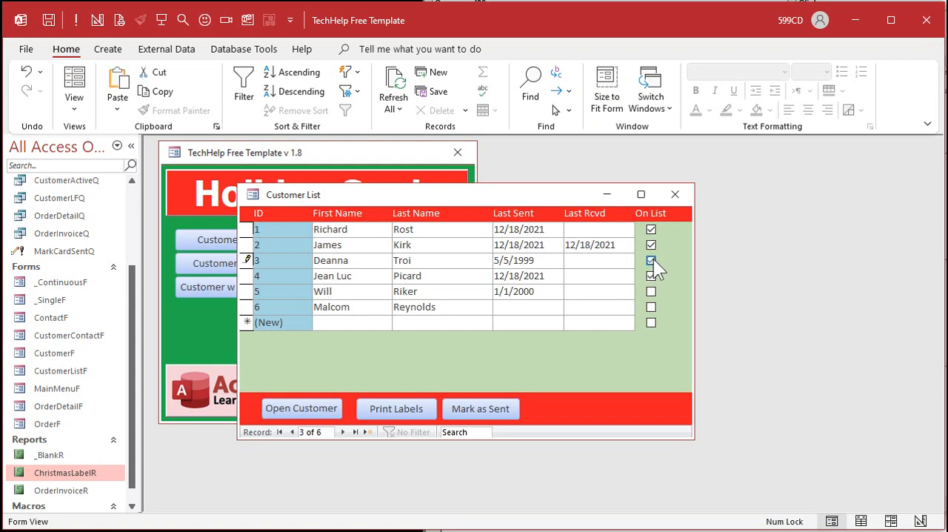
left_click(485, 406)
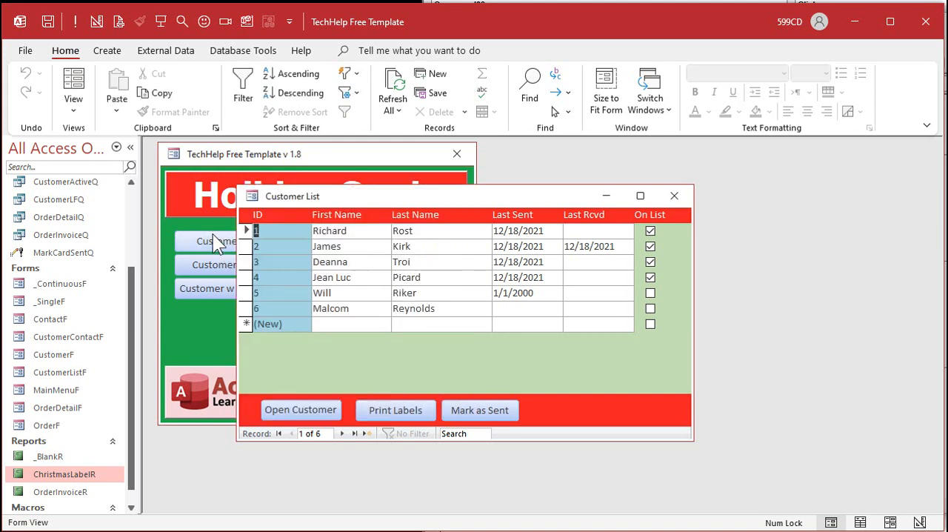
Step: Open the full customer record of customer 2 from the customer list
double_click(280, 248)
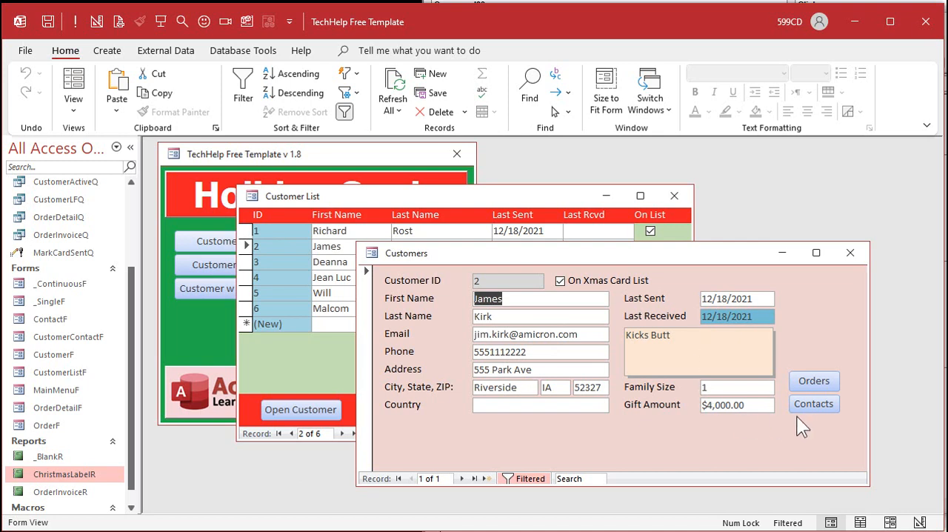
Step: Add the contact note "Blew up the Enterprise" to customer 2's contact history and close the contact and customer forms
left_click(814, 403)
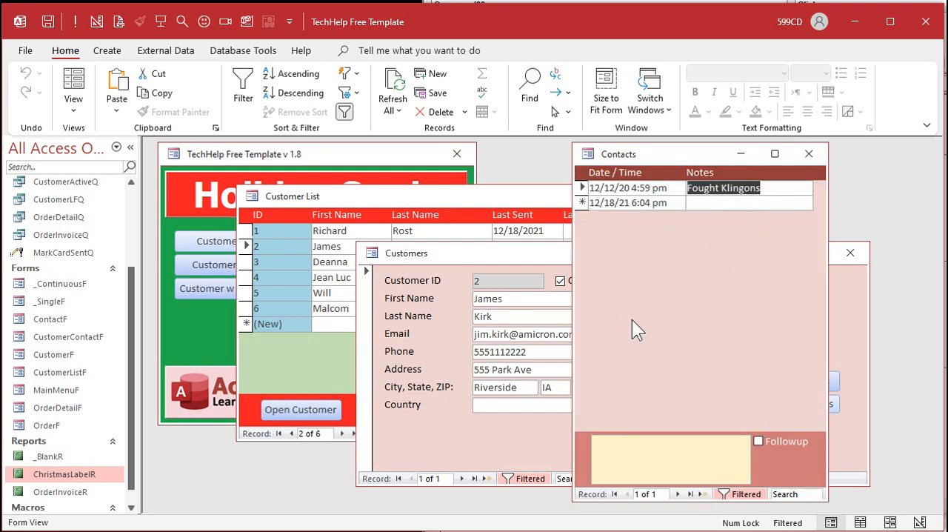
key("Down")
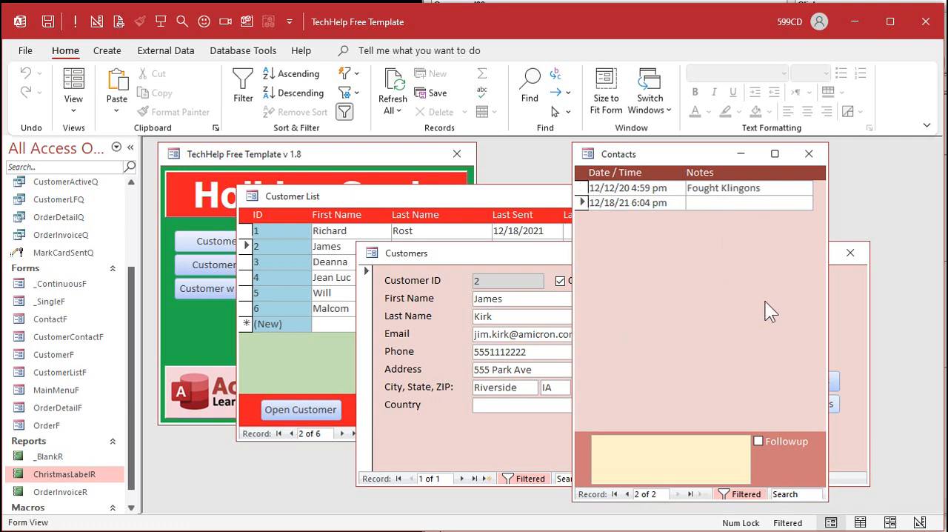
type("Blew ")
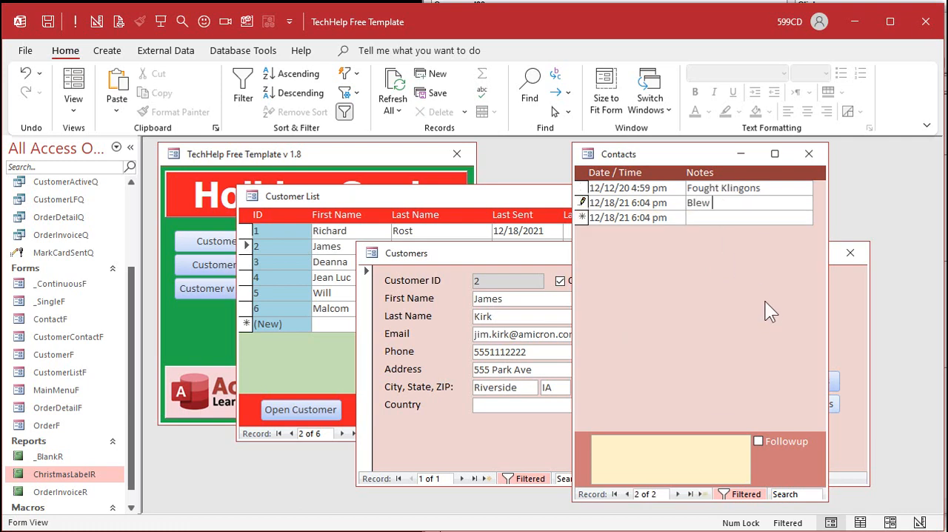
type("up the Enterprise")
key("Down")
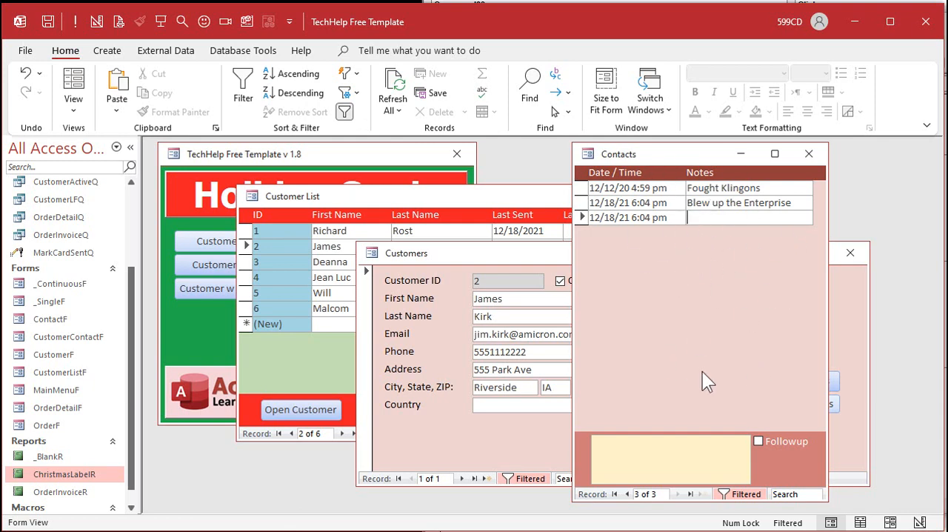
left_click(809, 154)
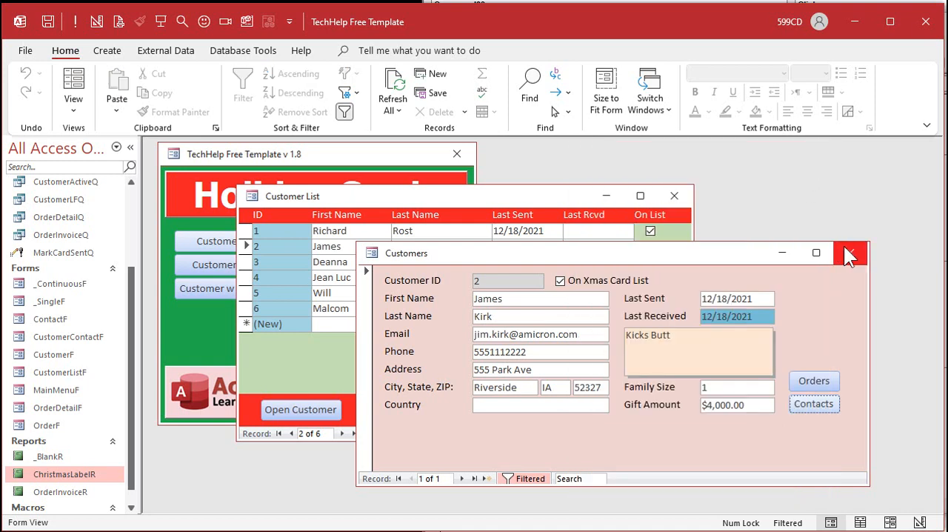
left_click(851, 253)
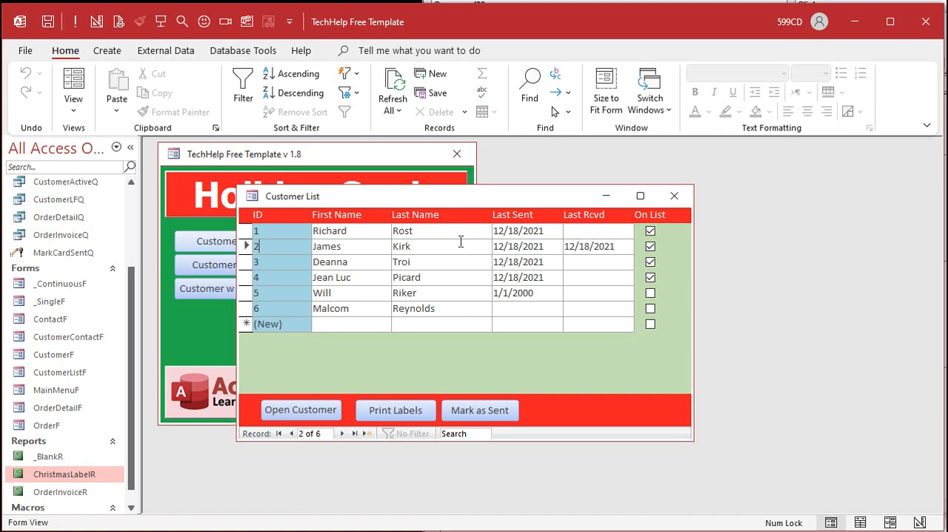
Step: Create a new query based on CustomerT and make it an append query that targets ContactT in the current database
left_click(392, 201)
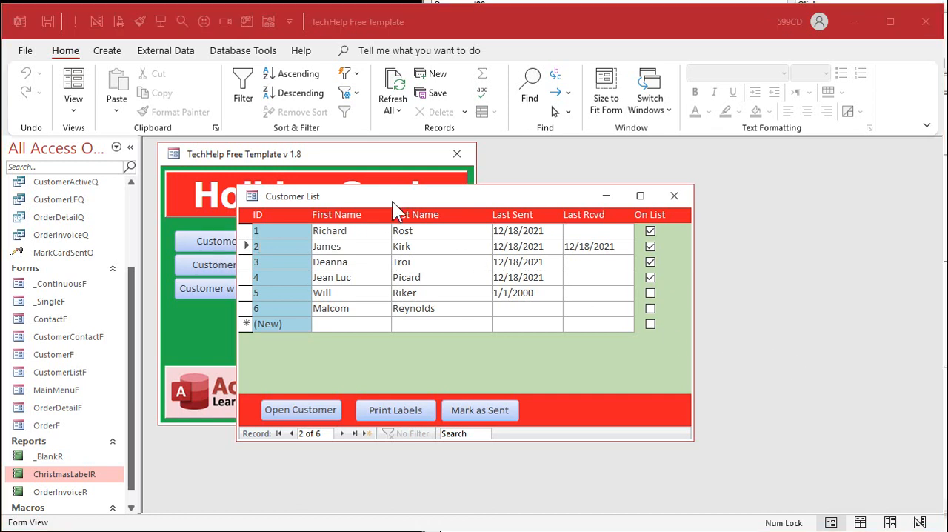
left_click(107, 52)
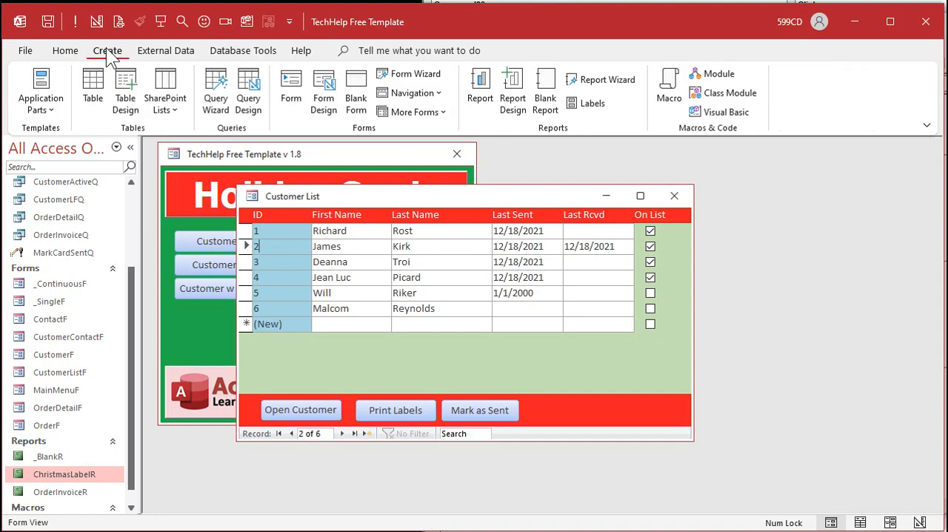
left_click(248, 98)
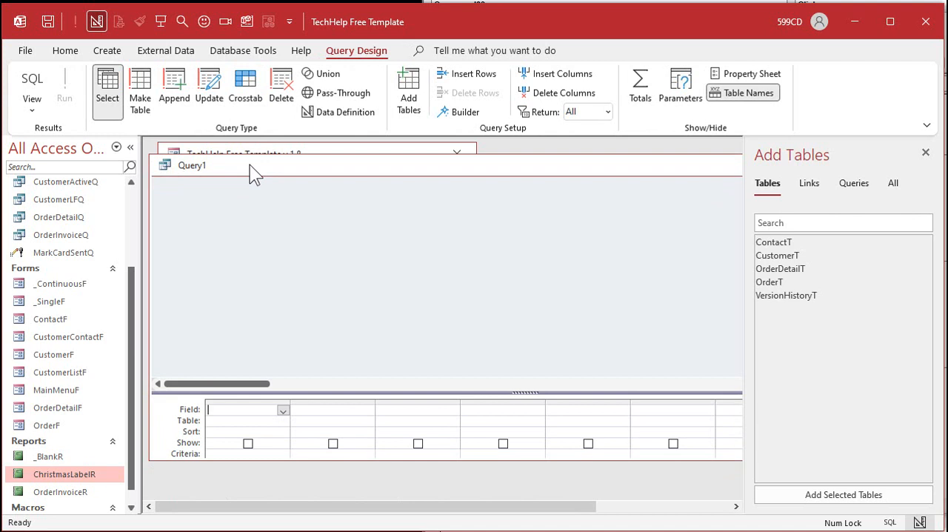
double_click(784, 255)
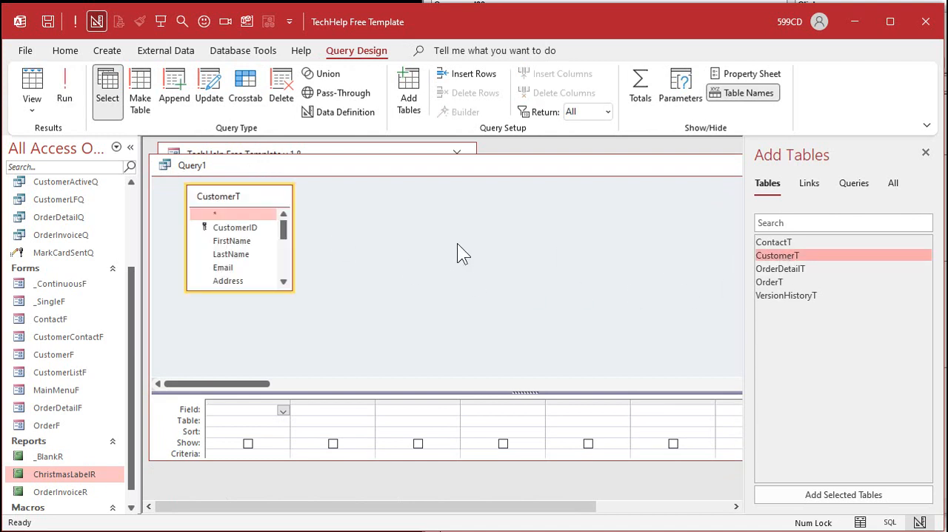
left_click(175, 93)
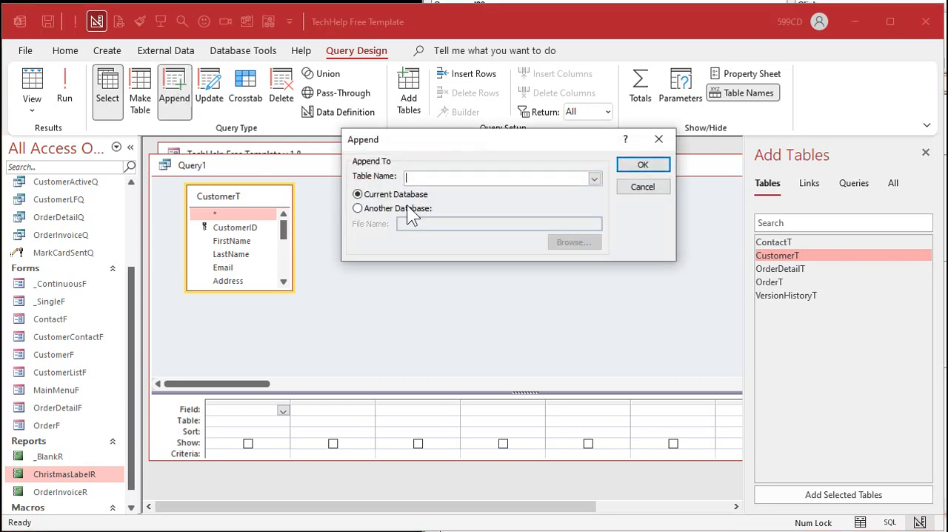
left_click(595, 180)
left_click(555, 190)
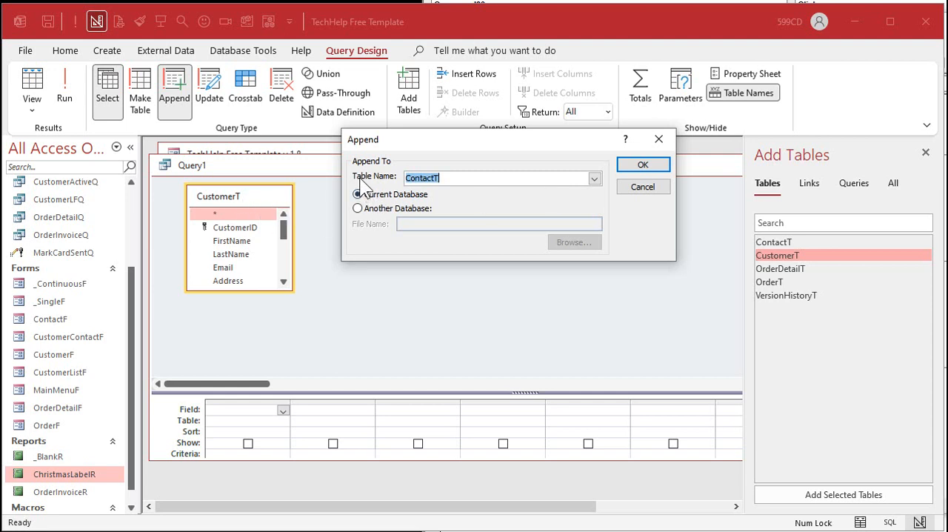
left_click(643, 165)
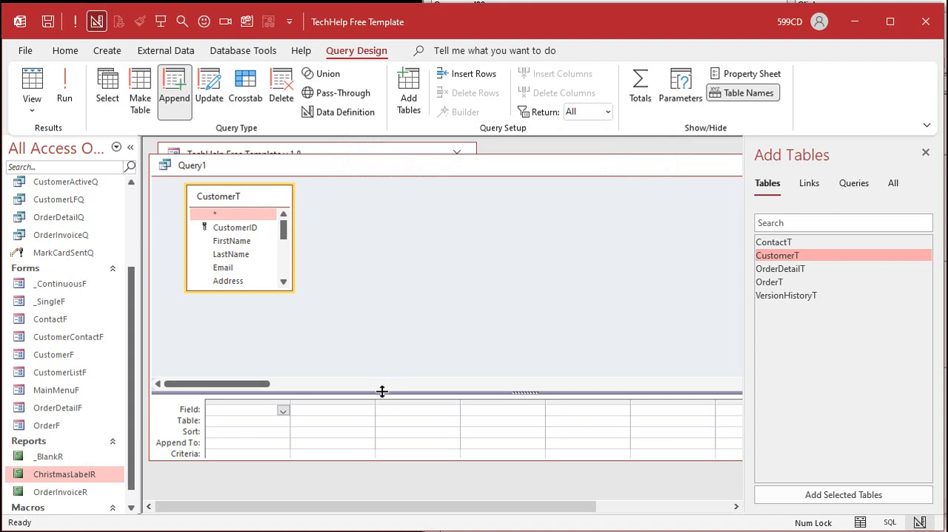
Step: Add IsActive with the criterion True and CustomerID as source fields of the append query
left_click_drag(383, 392, 383, 339)
left_click_drag(287, 291, 287, 310)
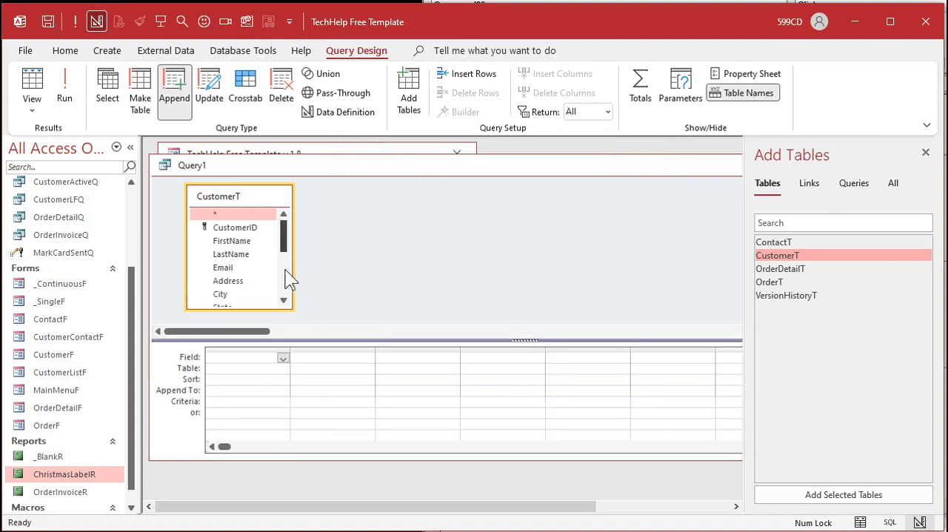
left_click_drag(284, 245, 281, 295)
double_click(234, 299)
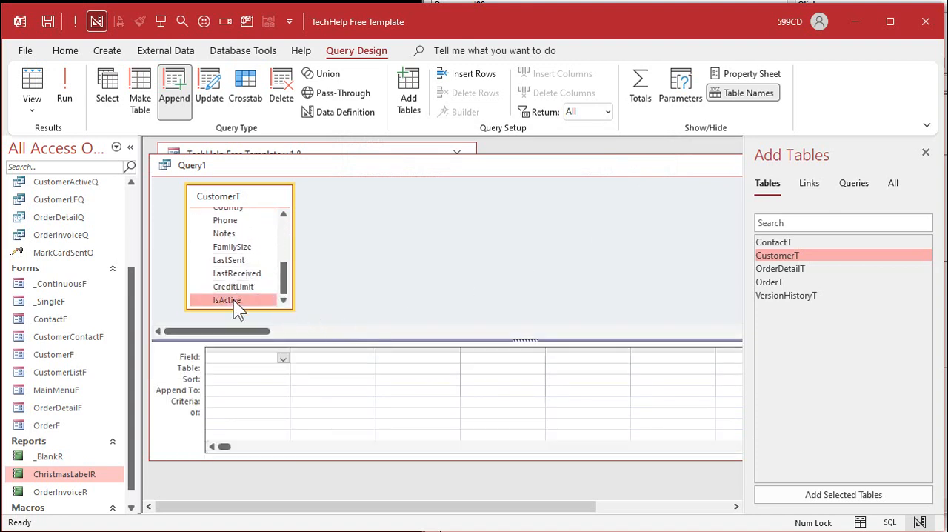
left_click(223, 400)
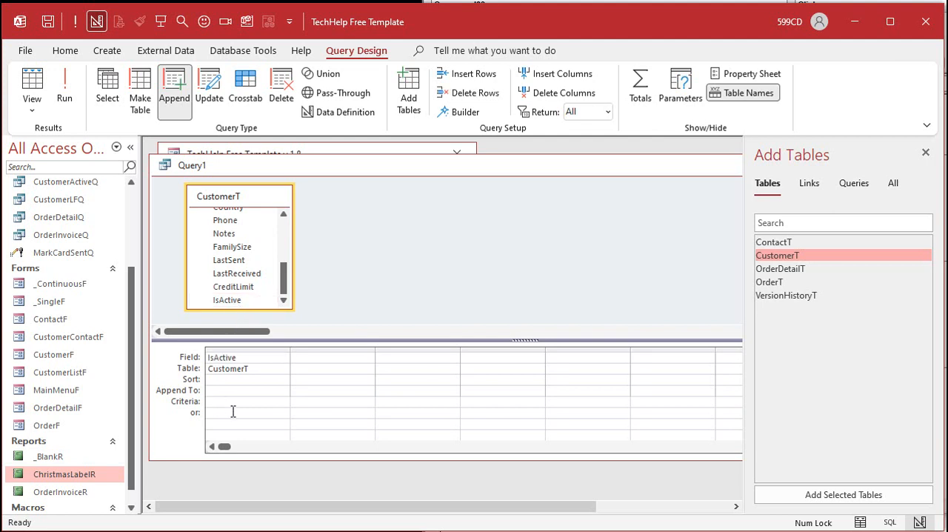
type("true")
key("Tab")
left_click_drag(290, 282, 280, 215)
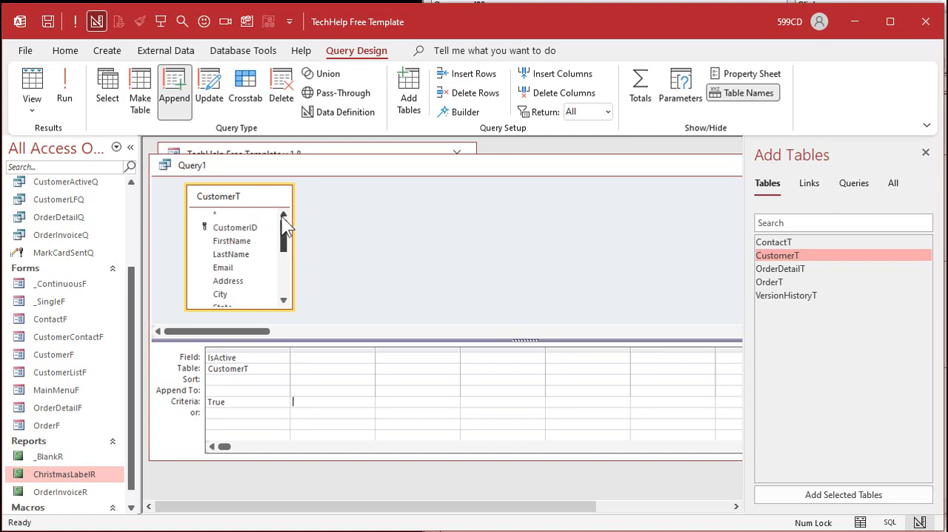
double_click(250, 228)
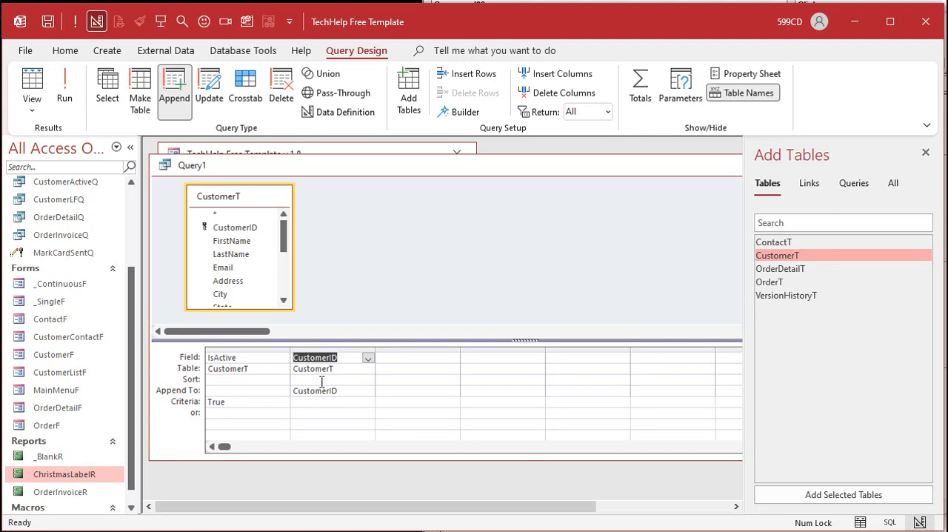
Step: Add a widened column that appends the literal text "Sent Xmas Card" to the Description field
left_click(445, 391)
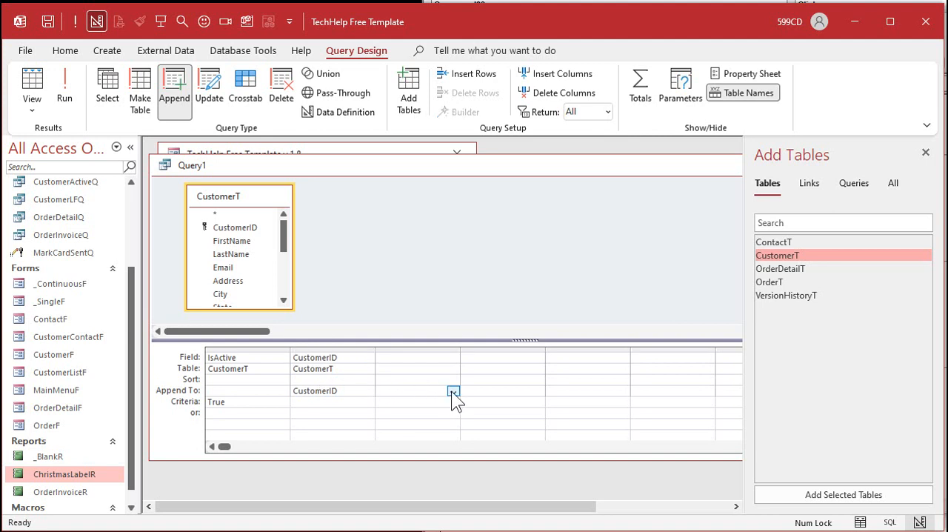
left_click(452, 391)
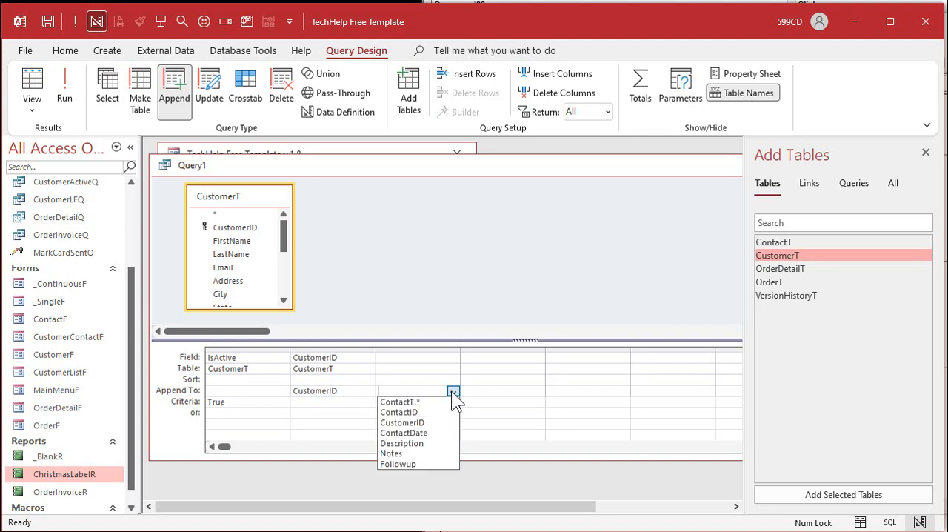
left_click(424, 443)
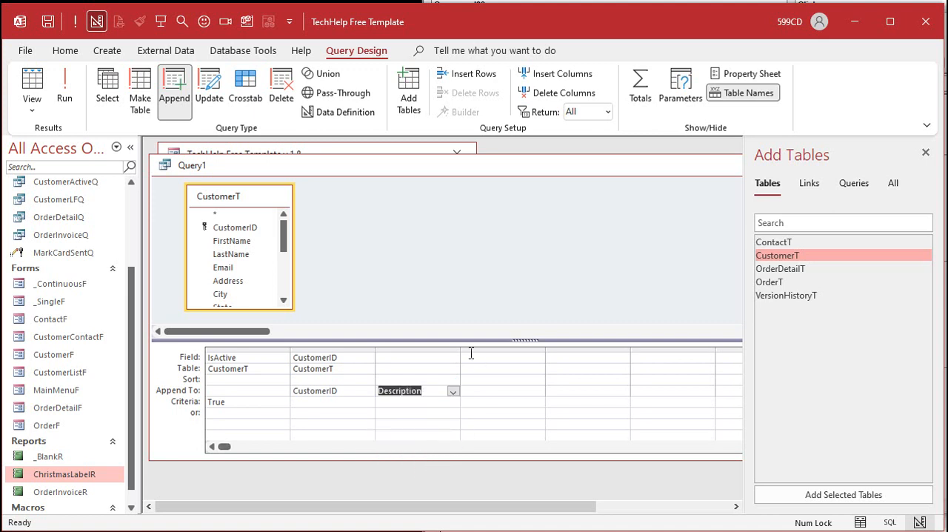
left_click_drag(460, 348, 540, 336)
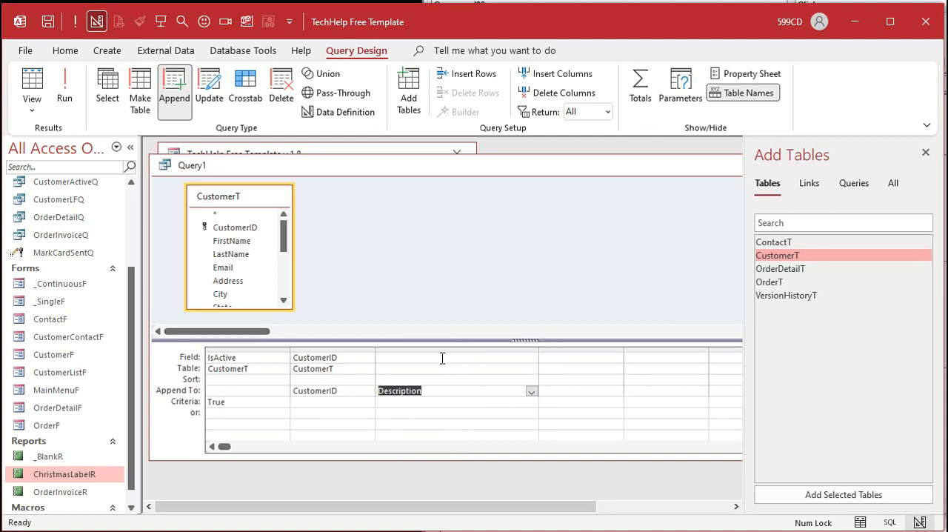
left_click(443, 358)
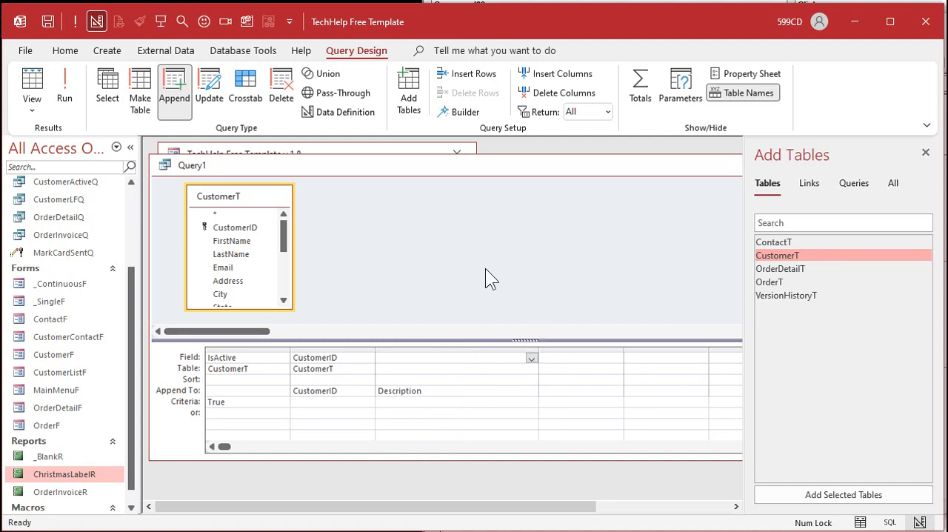
type("\"Sent Xmas Card\"")
key("Tab")
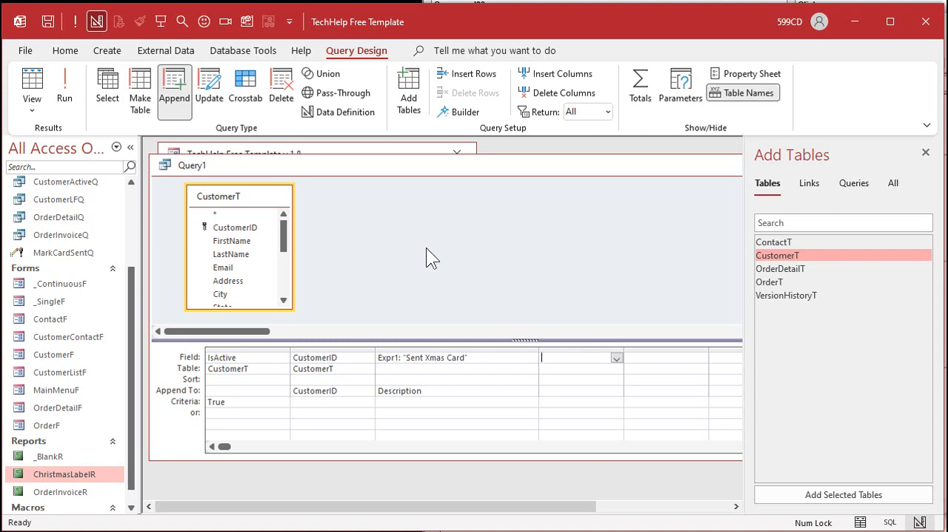
Step: Save the append query as MarkCardSentContactQ and close it
key("ctrl+s")
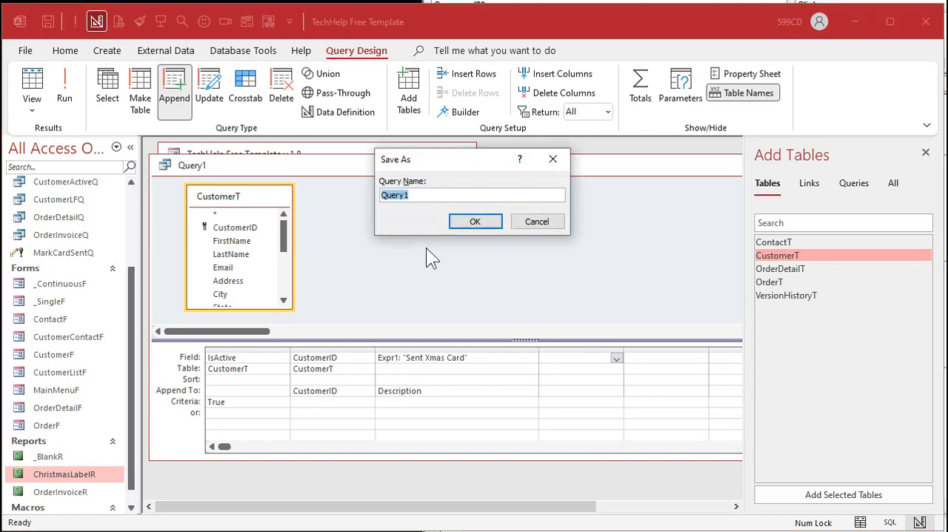
type("MarkCardSentContactQ")
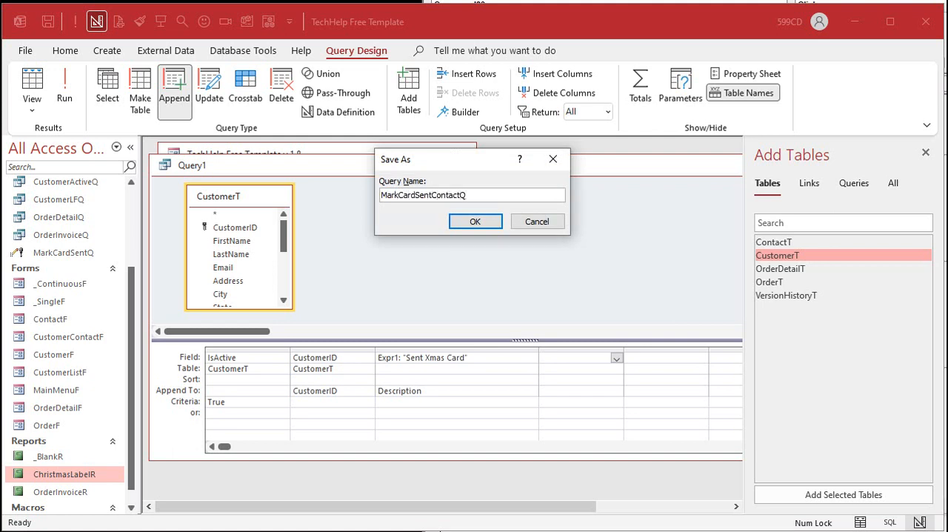
key("ctrl+a")
key("Return")
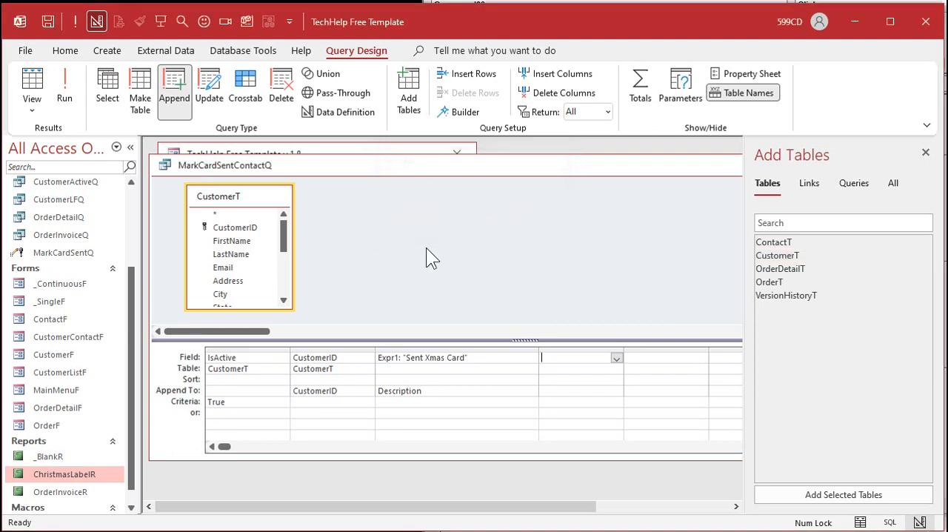
double_click(165, 165)
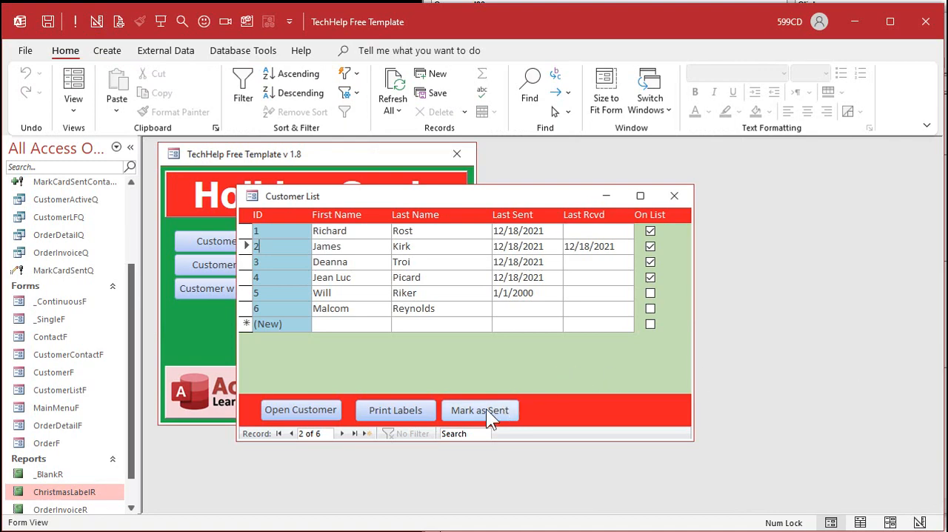
Step: In the MarkSentBtn click procedure, insert DoCmd.OpenQuery "MarkCardSentContactQ" below the line that opens MarkCardSentQ
key("alt+F11")
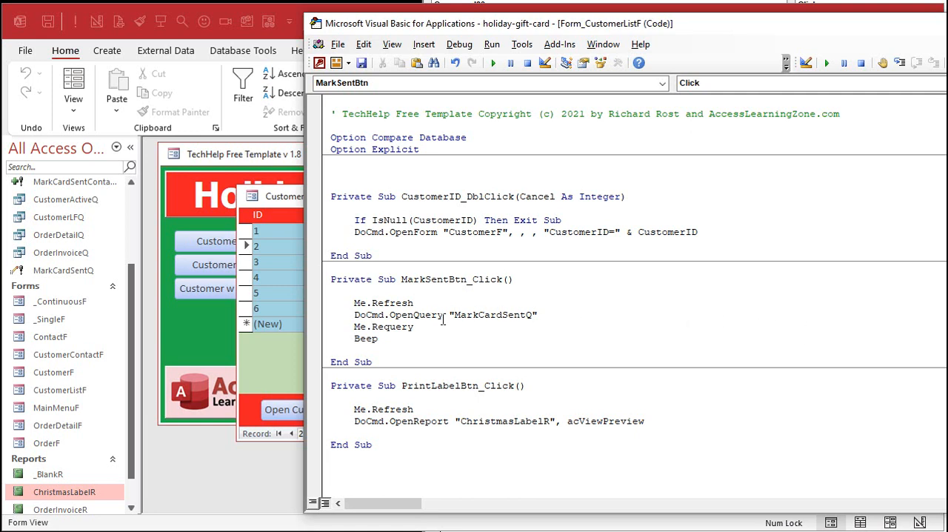
left_click_drag(448, 318, 540, 316)
left_click(543, 315)
key("Return")
type("docmd.")
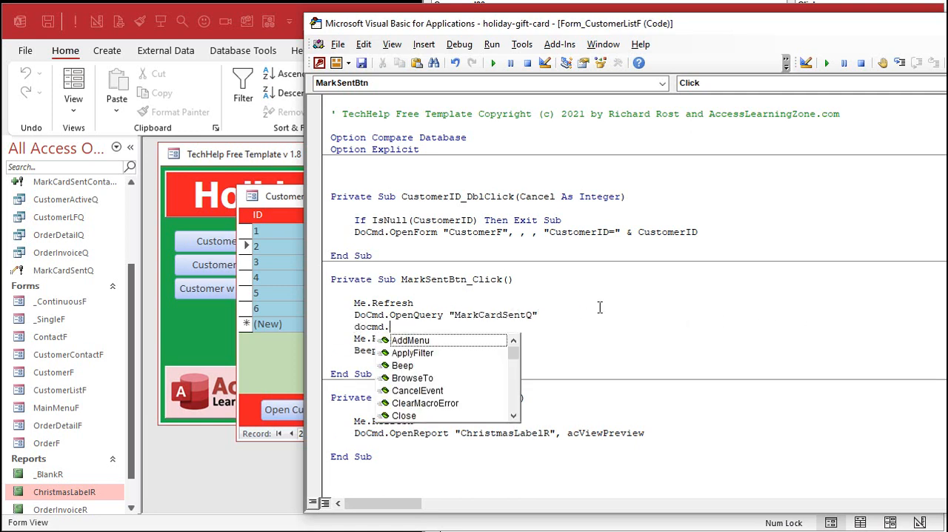
type("OpenQuery \"MarkCardSentContactQ\"")
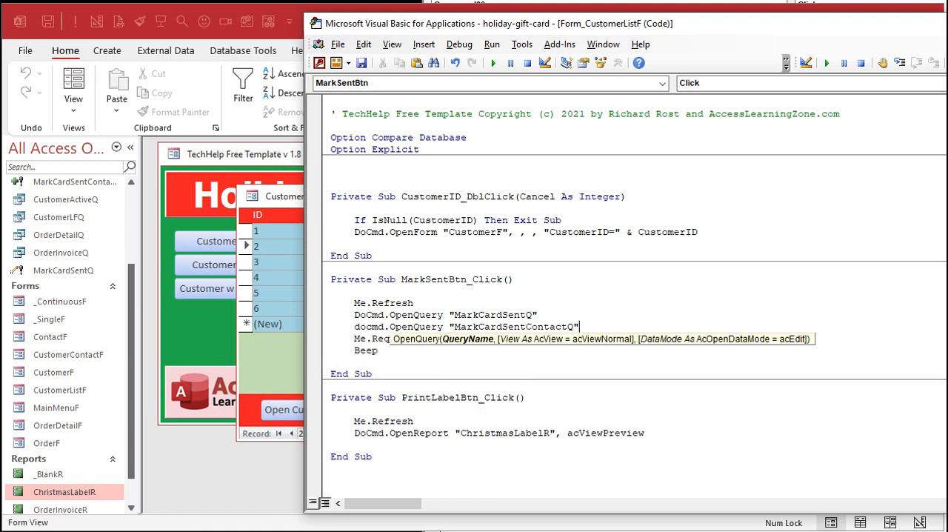
key("Down")
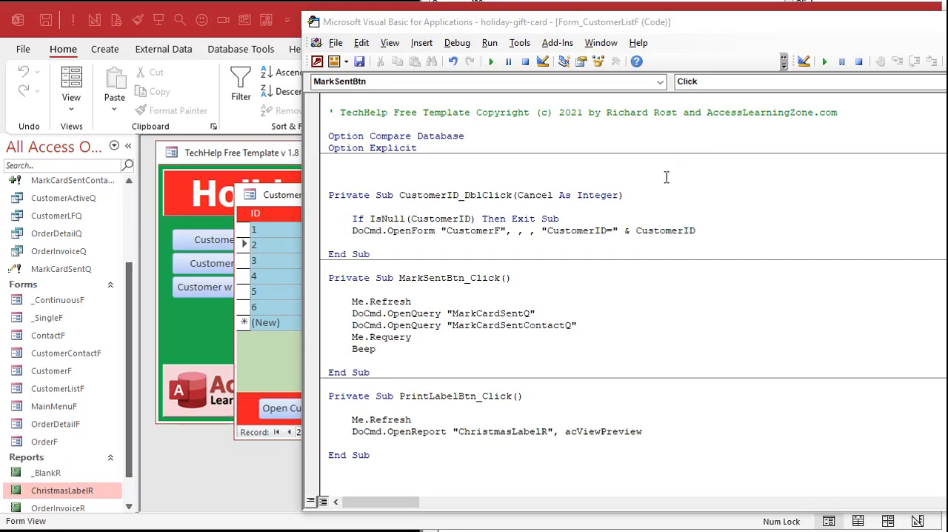
Step: Insert DoCmd.SetWarnings False as the first line of the MarkSentBtn click procedure, above Me.Refresh
left_click(458, 290)
key("Return")
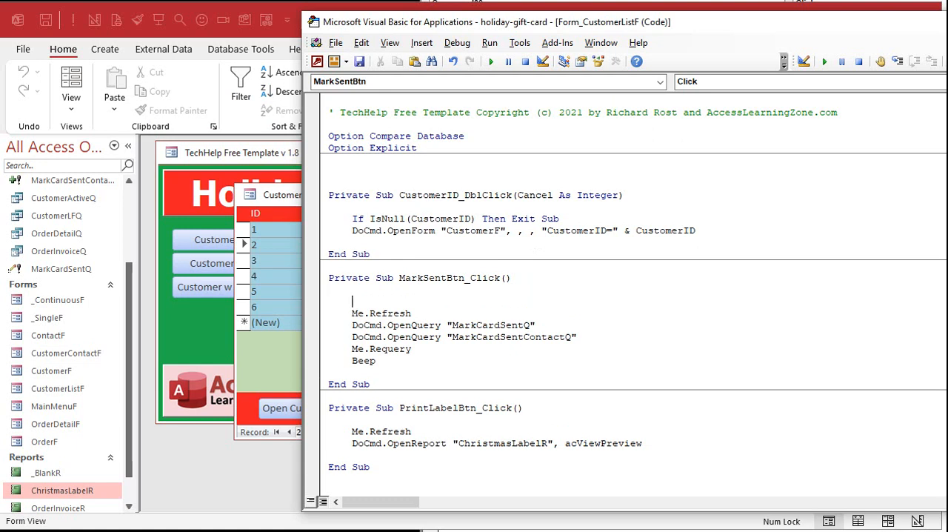
type("docmd.SetWarnings false")
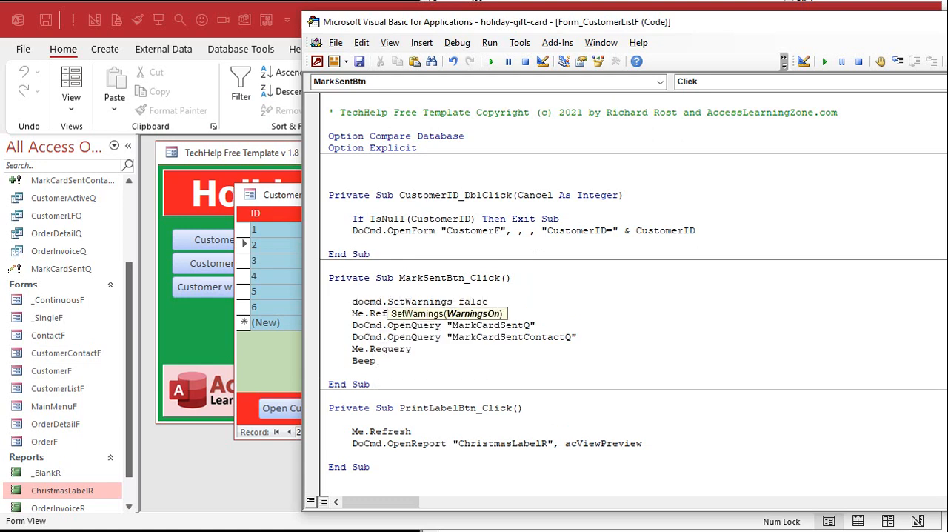
left_click(417, 364)
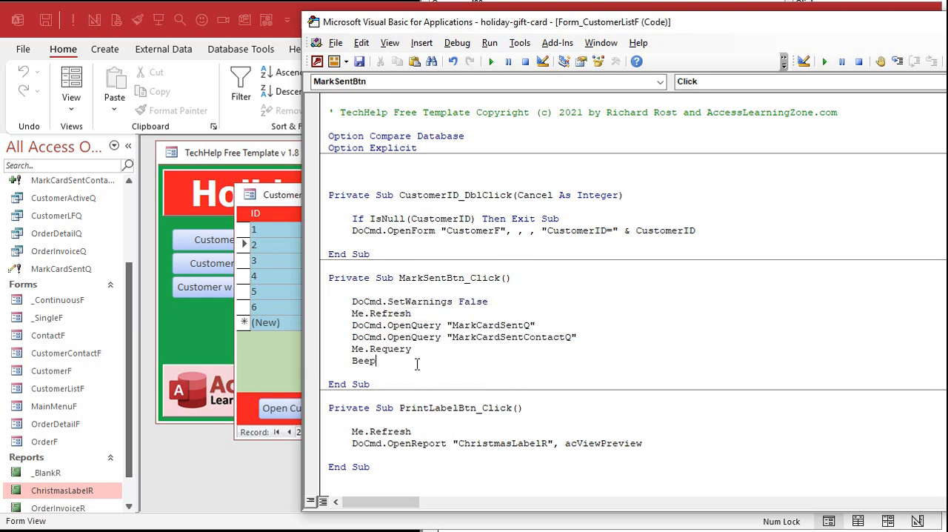
Step: Add DoCmd.SetWarnings True as the last line of the MarkSentBtn click procedure, below Beep
key("Return")
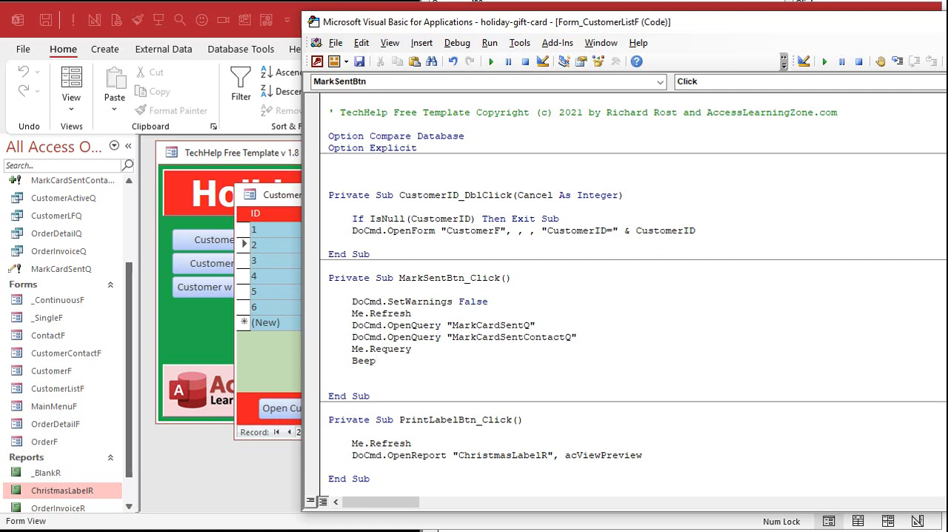
type("docmd.setwarnings true")
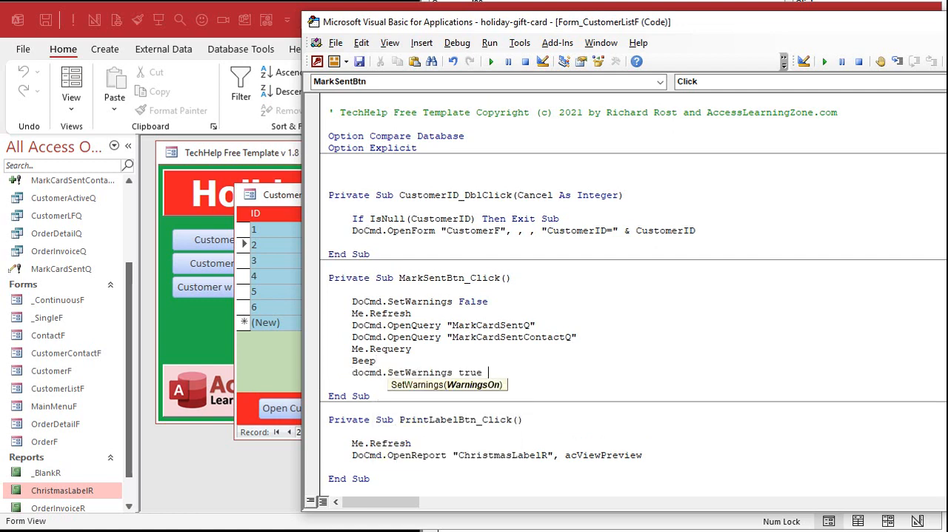
key("Return")
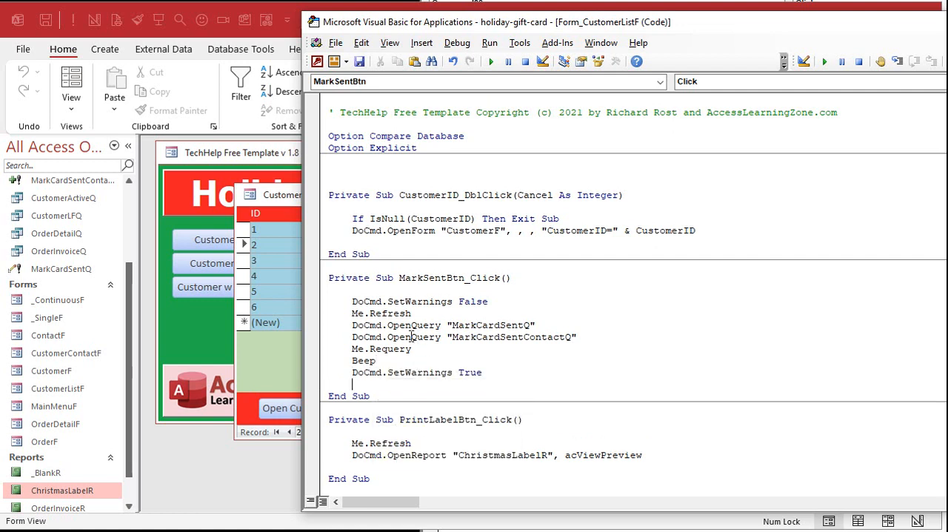
double_click(412, 327)
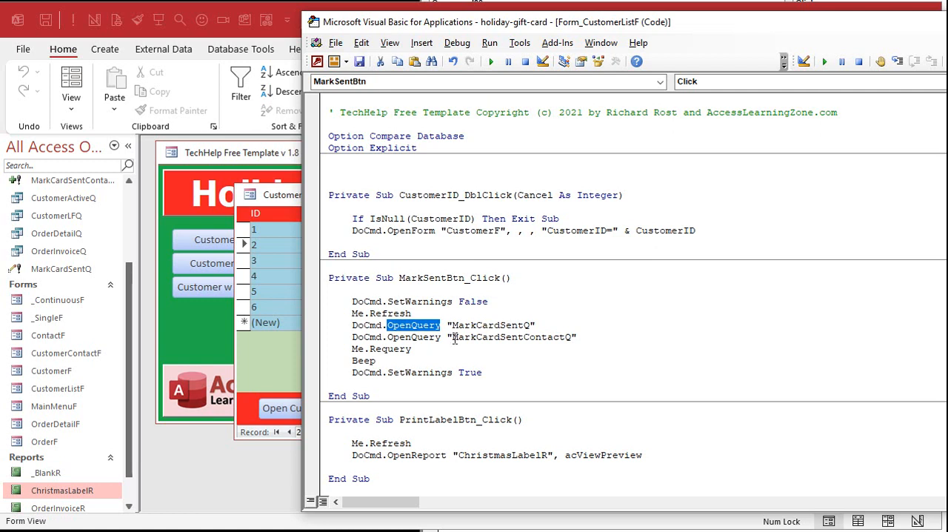
left_click(495, 314)
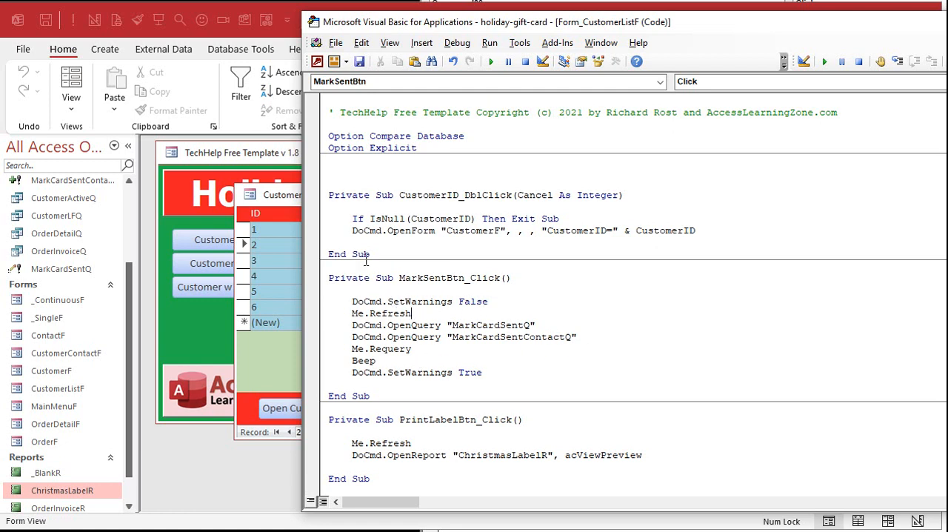
Step: Return to the Customer List form in Access, run Mark as Sent, and check the third customer's contact history
left_click(286, 192)
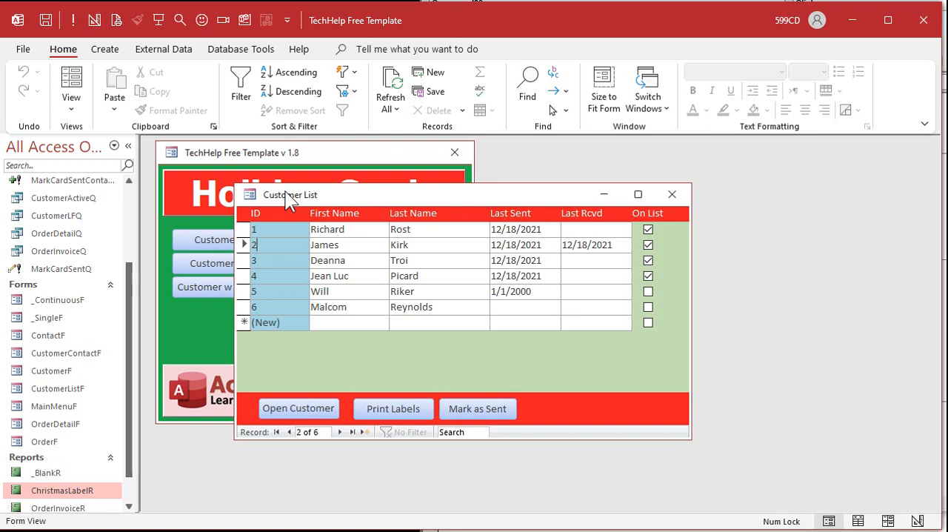
left_click(483, 404)
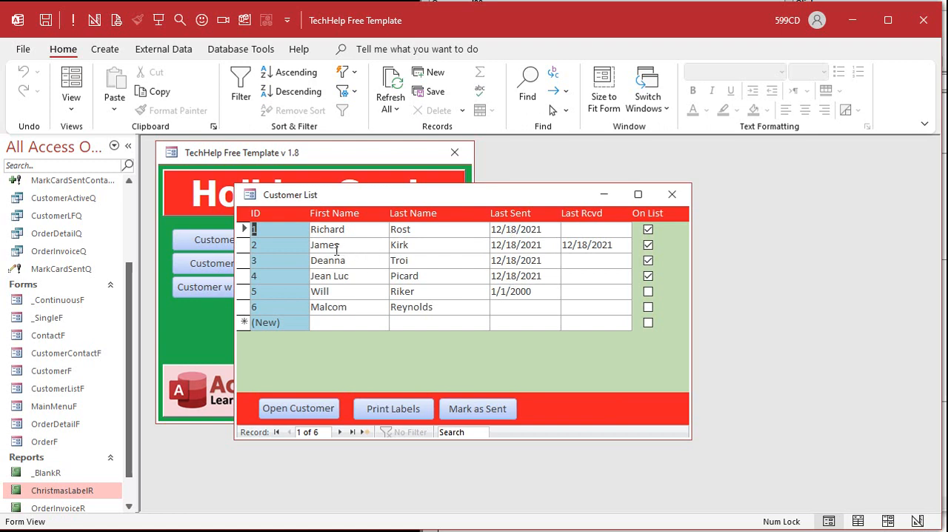
left_click(285, 261)
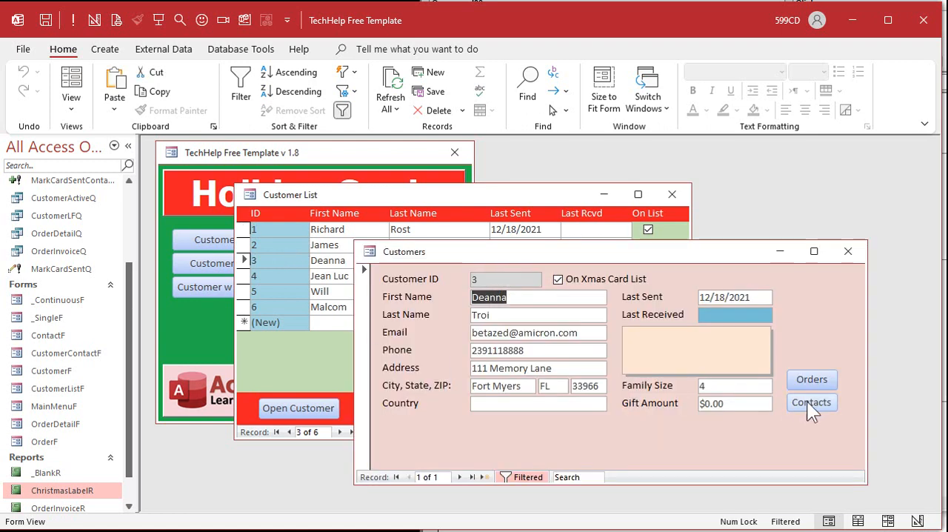
left_click(806, 400)
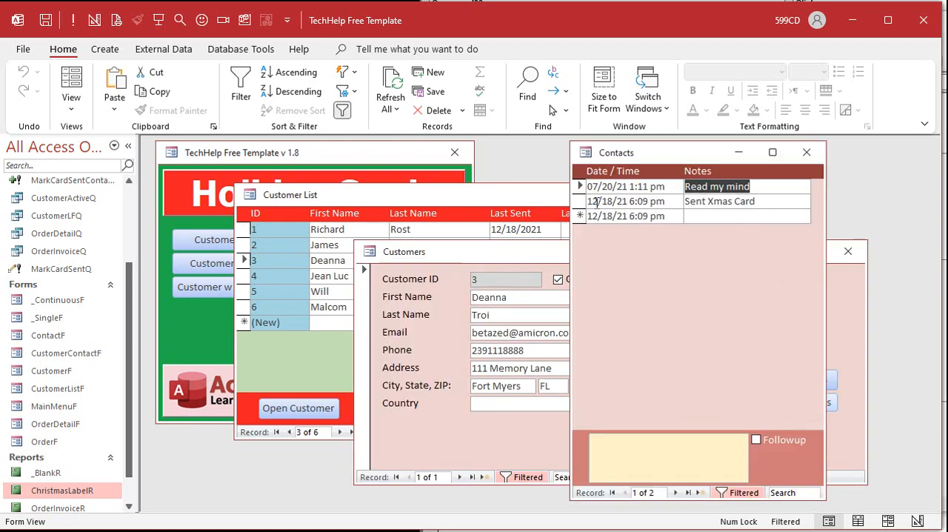
left_click(806, 152)
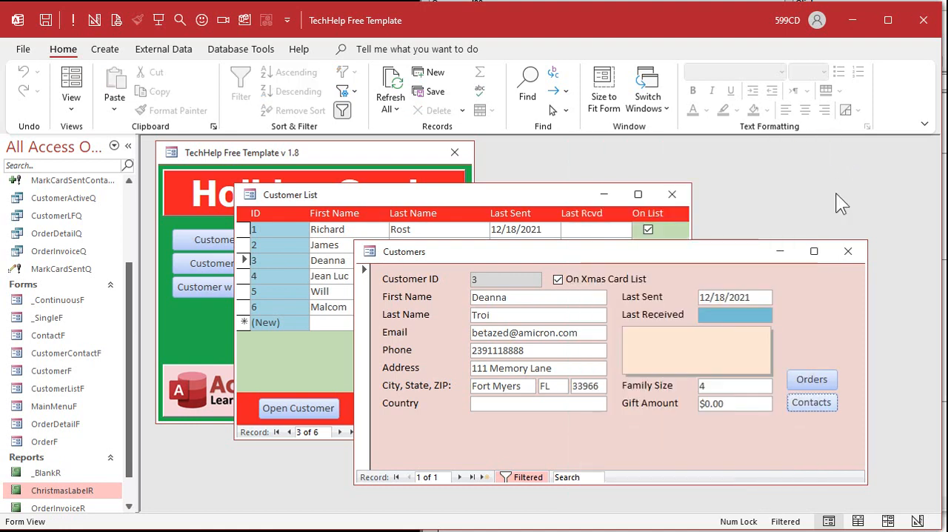
left_click(848, 251)
Step: Check the first listed customer's contact history for a Christmas card entry and close the record
double_click(286, 233)
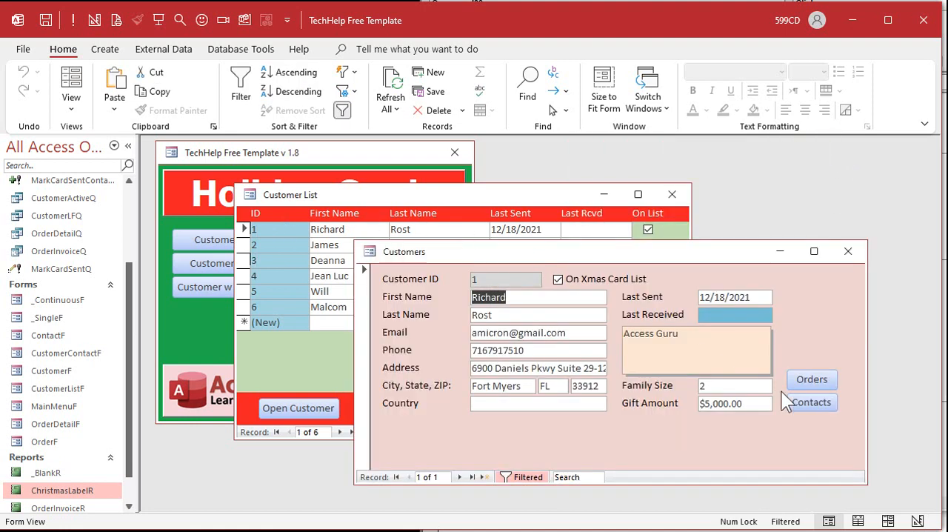
left_click(810, 402)
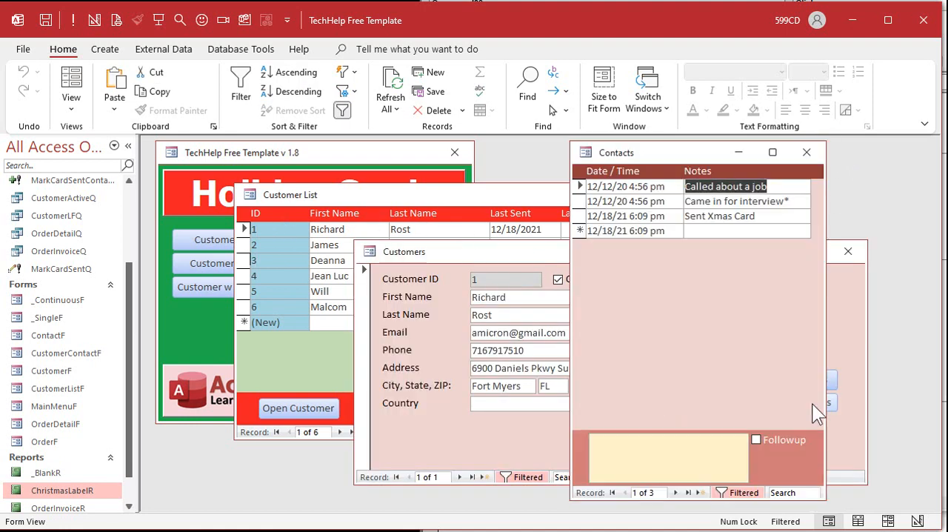
left_click(807, 152)
left_click(849, 251)
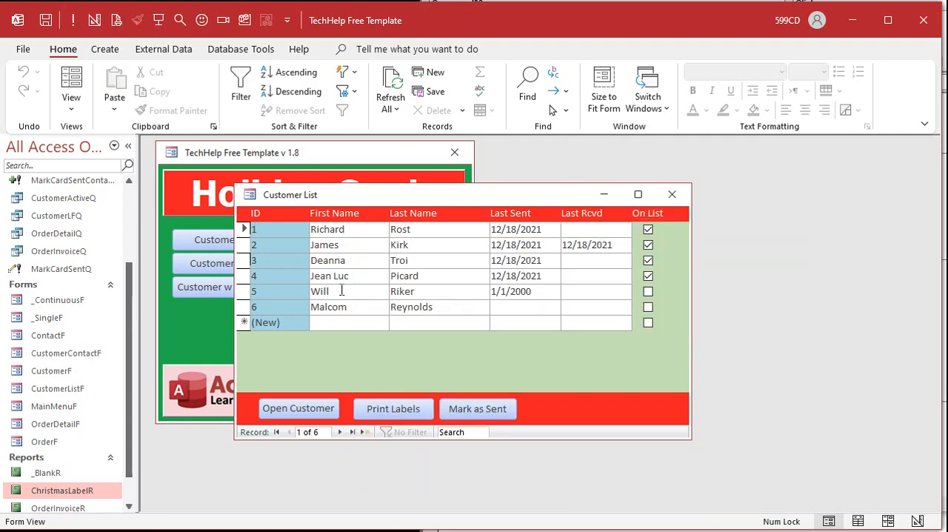
Step: Check the contact history of the fifth customer, who is off the card list, and close the Customer List form
double_click(289, 291)
left_click(813, 401)
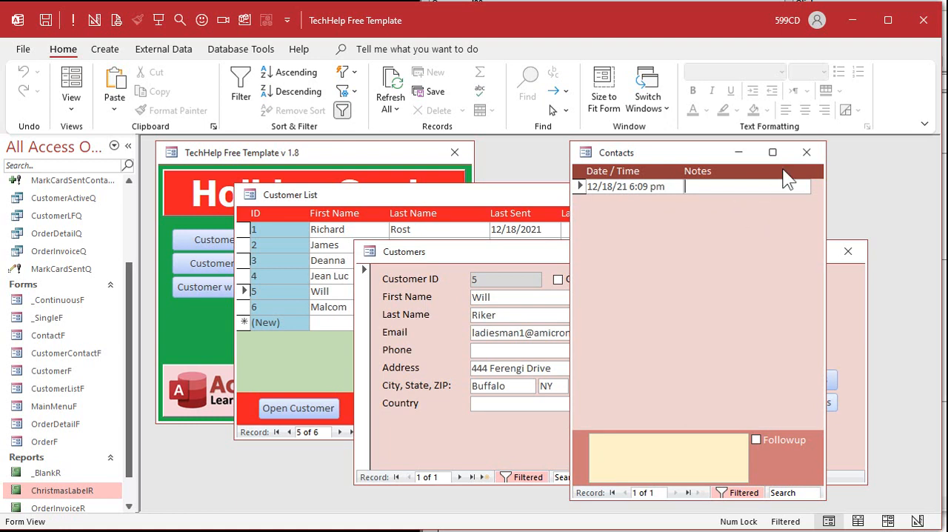
left_click(807, 152)
left_click(848, 251)
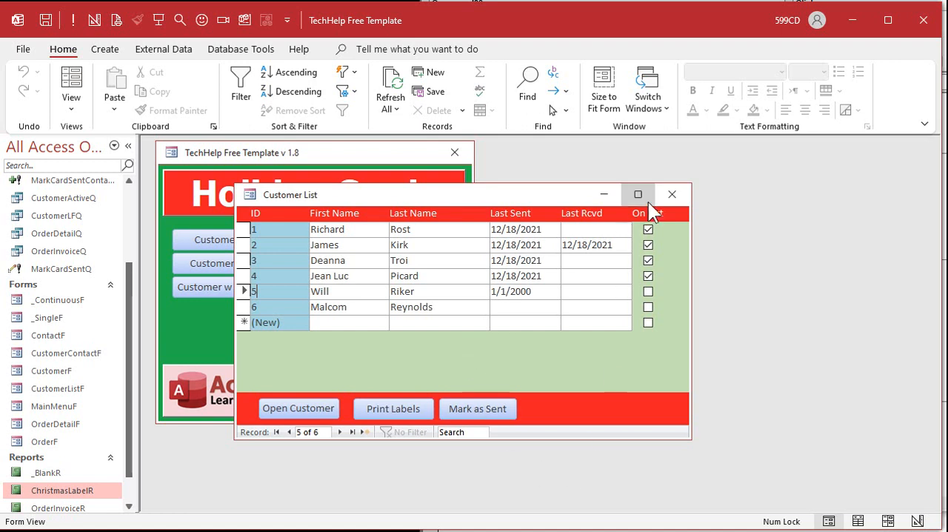
left_click(671, 194)
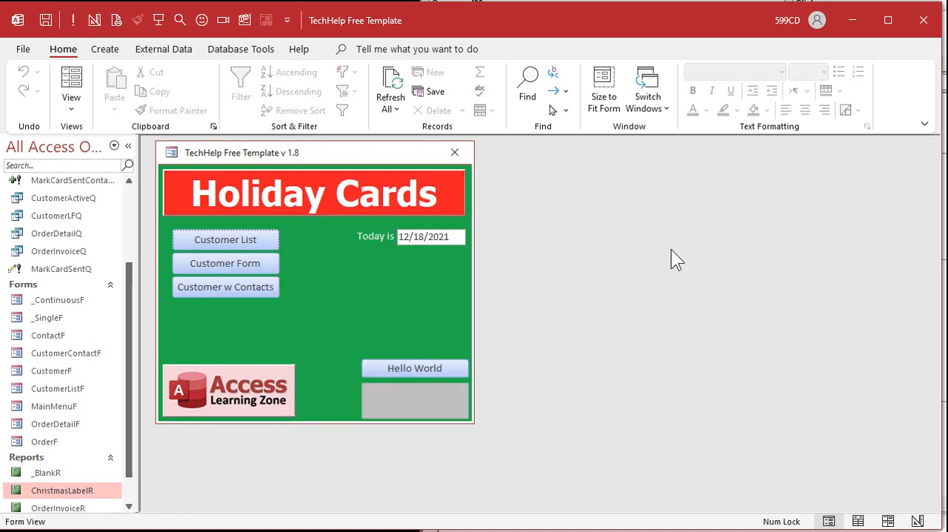